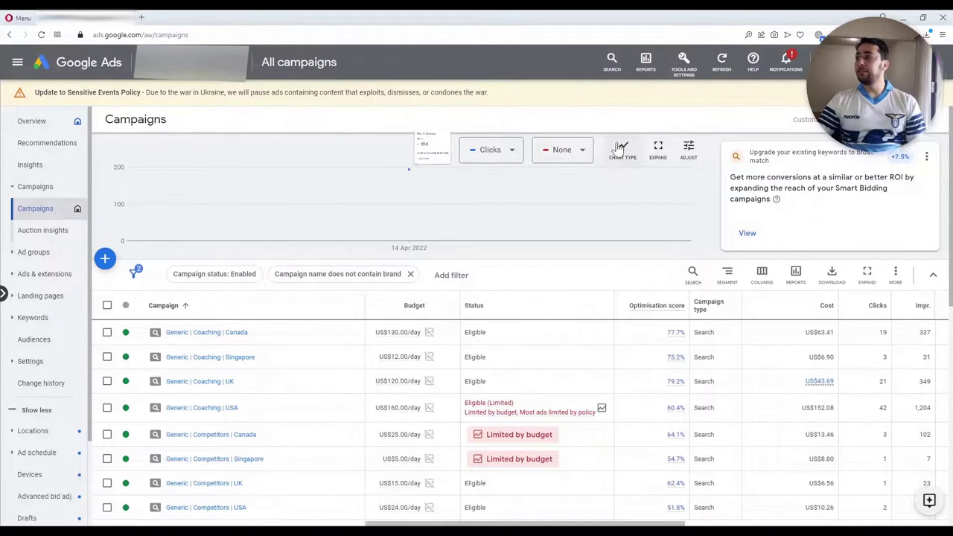
# Open the reporting area and create a new custom report in table format.
pyautogui.click(646, 74)
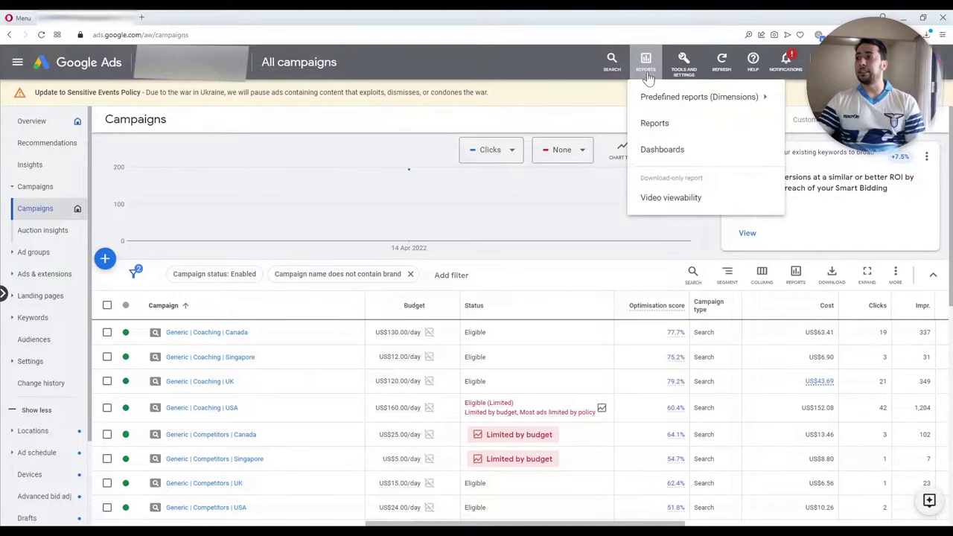
pyautogui.click(655, 124)
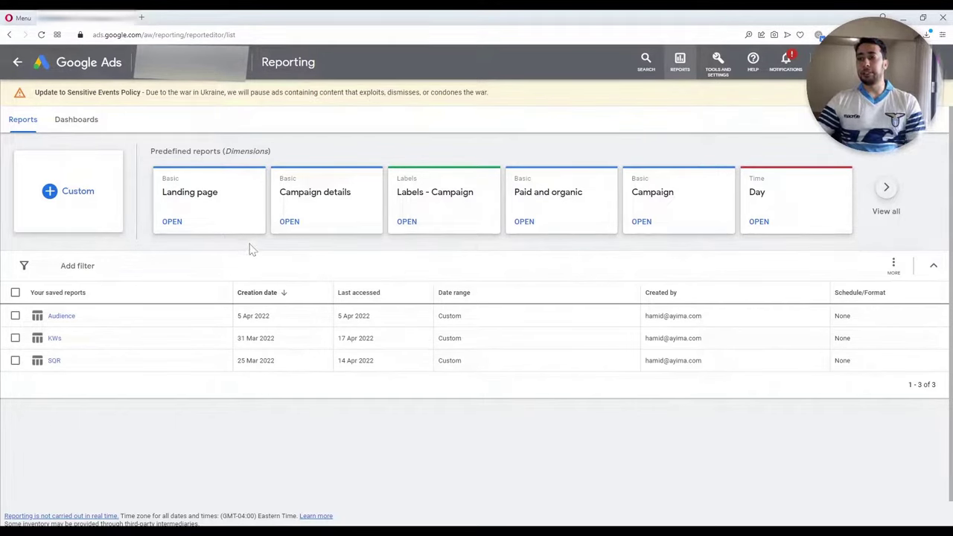
pyautogui.click(71, 202)
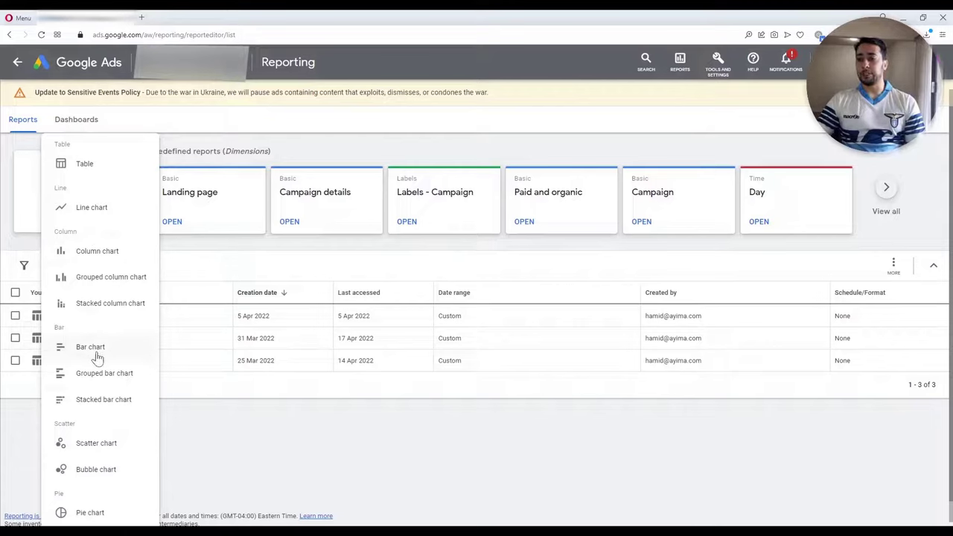
pyautogui.click(98, 170)
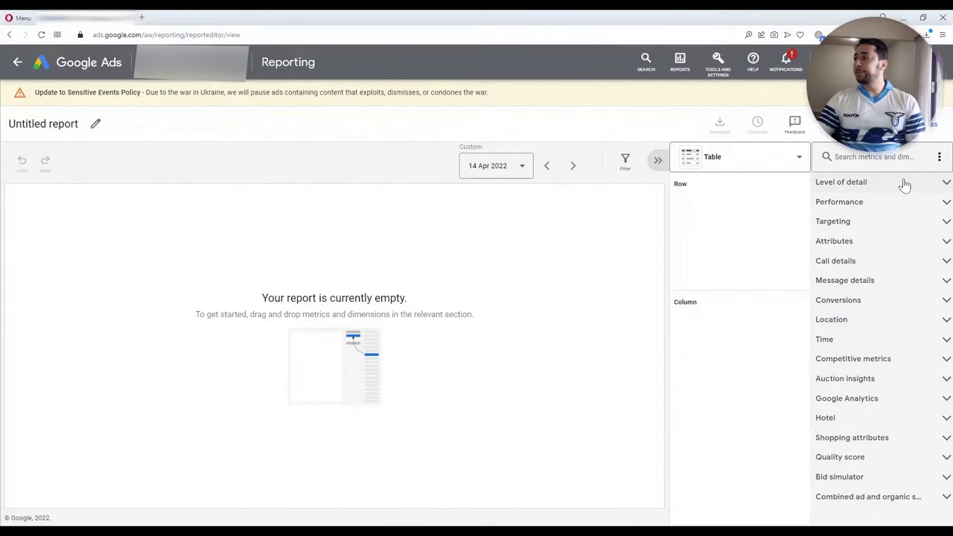
# Find the Search keyword dimension and add it as the report's first row field.
pyautogui.click(875, 156)
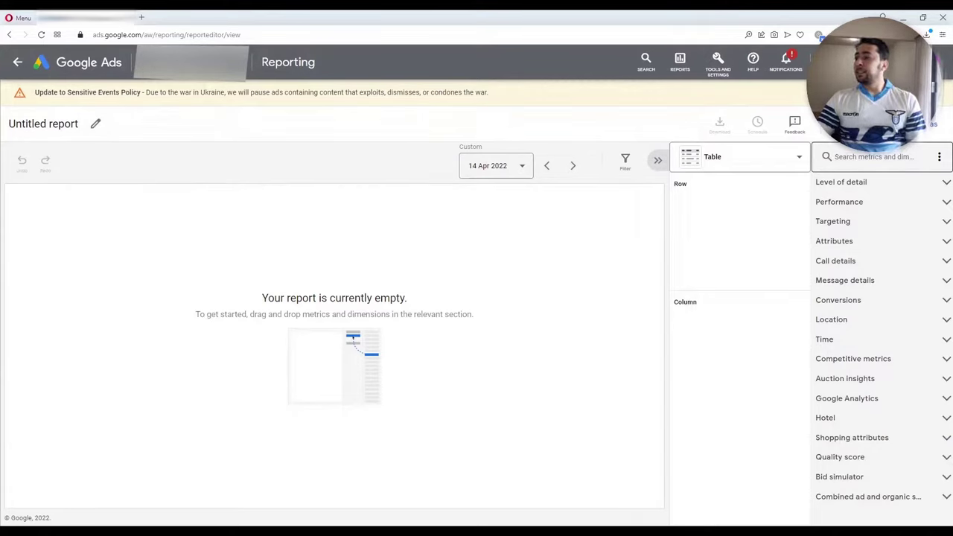
pyautogui.click(834, 157)
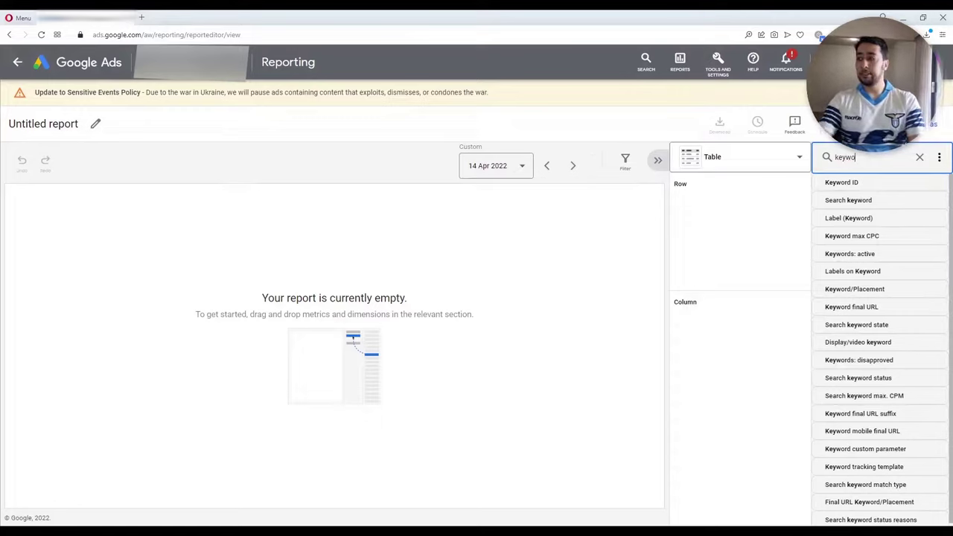
pyautogui.moveTo(849, 204); pyautogui.dragTo(884, 199)
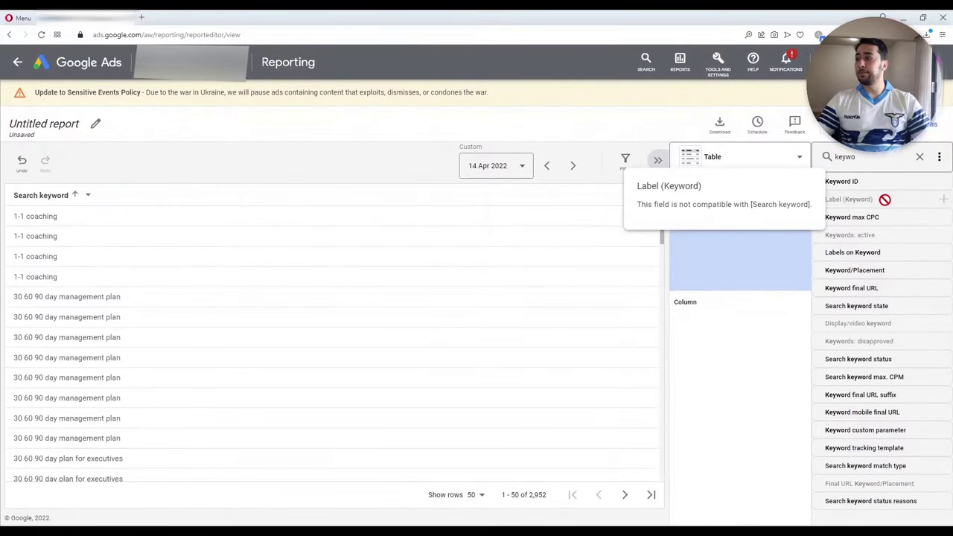
# Look up "match type" among the dimensions and add Search keyword match type as a row.
pyautogui.doubleClick(845, 157)
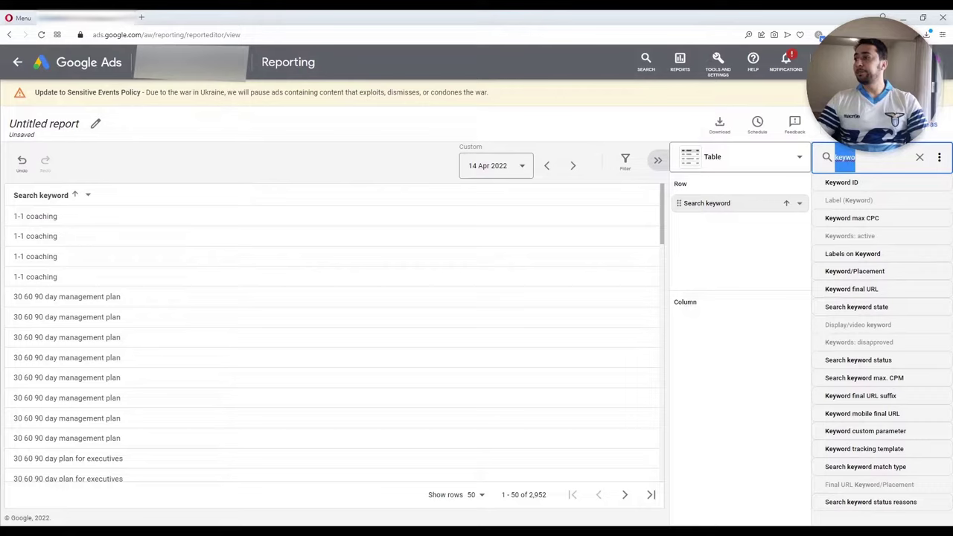
pyautogui.write('matc')
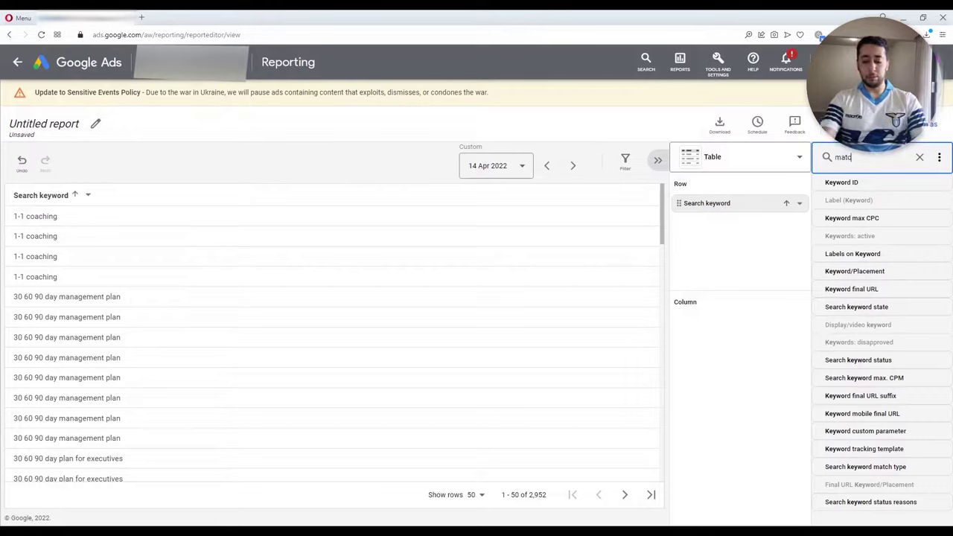
pyautogui.write('h type')
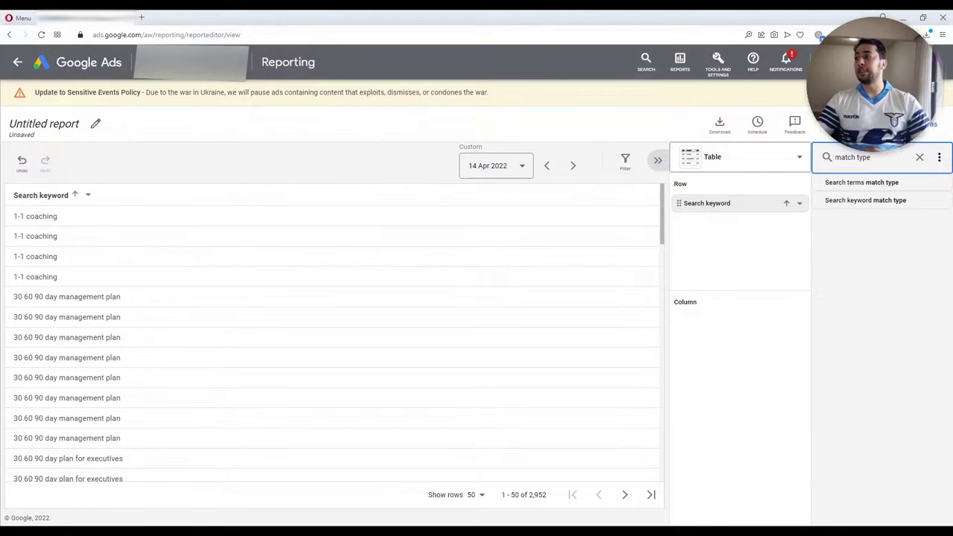
pyautogui.moveTo(866, 205); pyautogui.dragTo(867, 229)
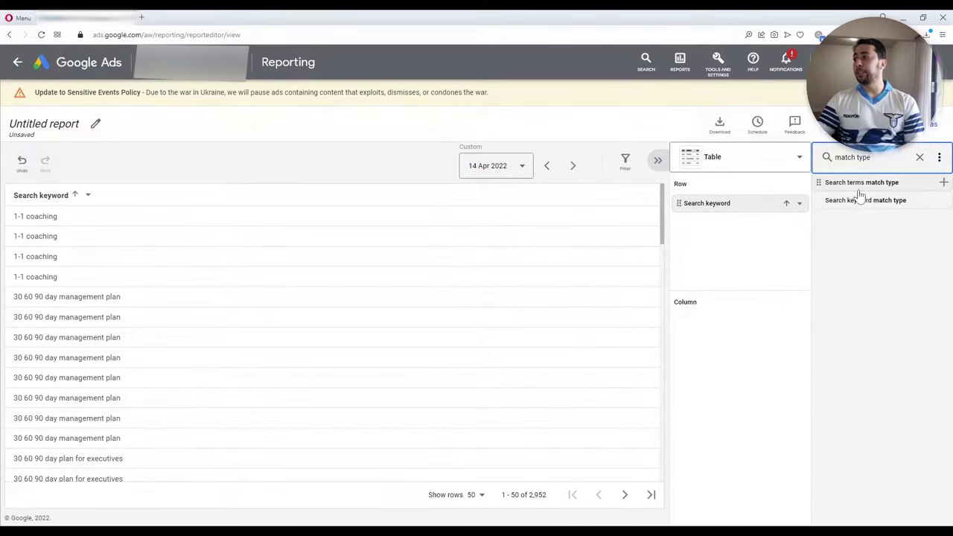
pyautogui.moveTo(860, 195); pyautogui.dragTo(882, 242)
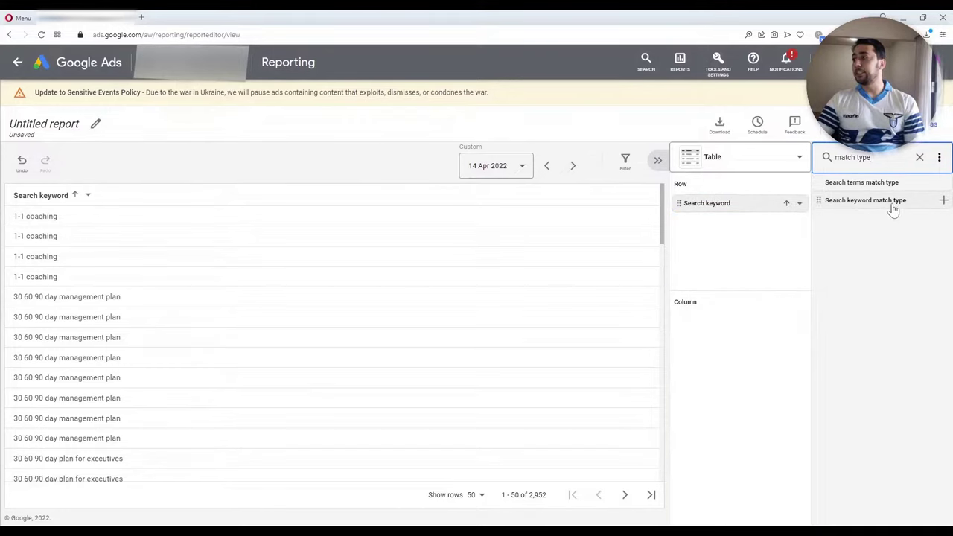
pyautogui.click(894, 205)
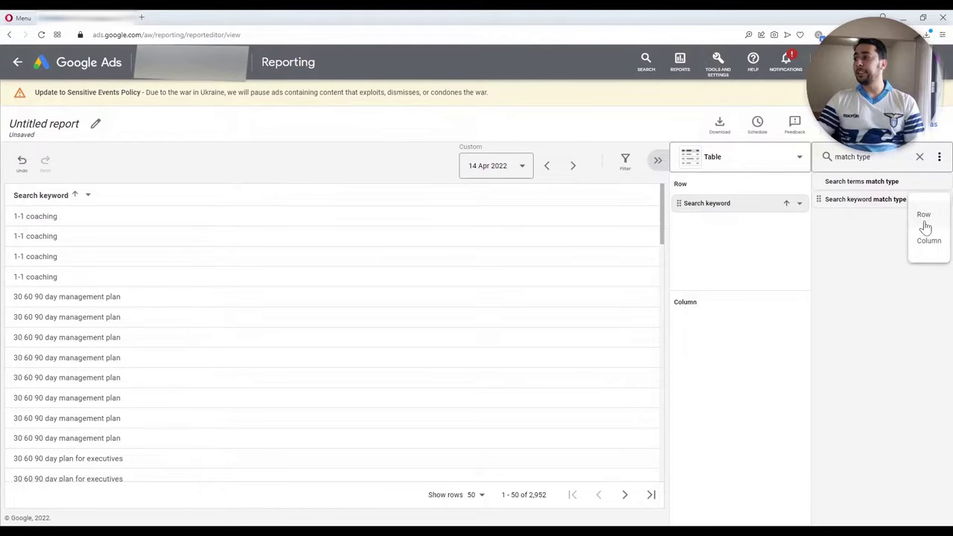
pyautogui.click(923, 214)
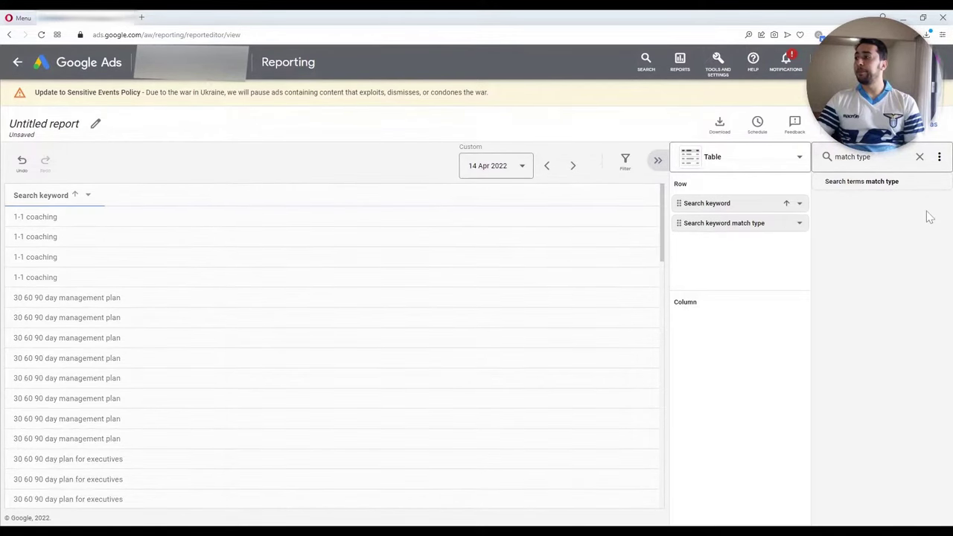
# Add the Campaign and Ad group dimensions to the report's rows.
pyautogui.tripleClick(853, 157)
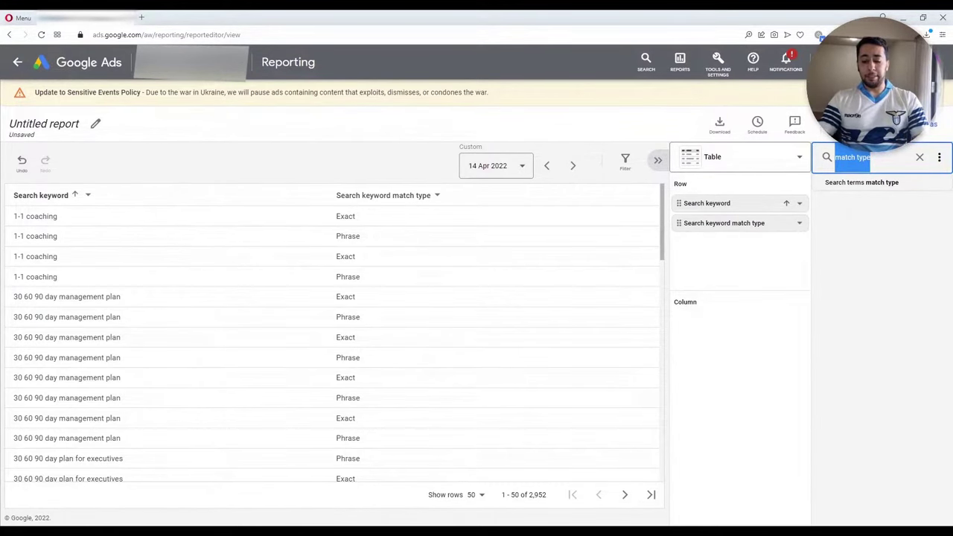
pyautogui.write('campaig')
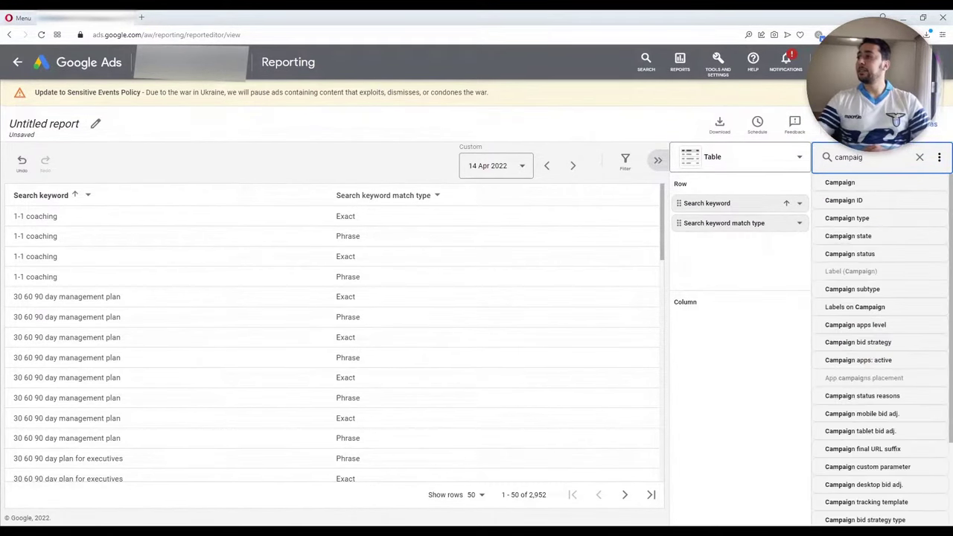
pyautogui.click(842, 183)
pyautogui.tripleClick(853, 157)
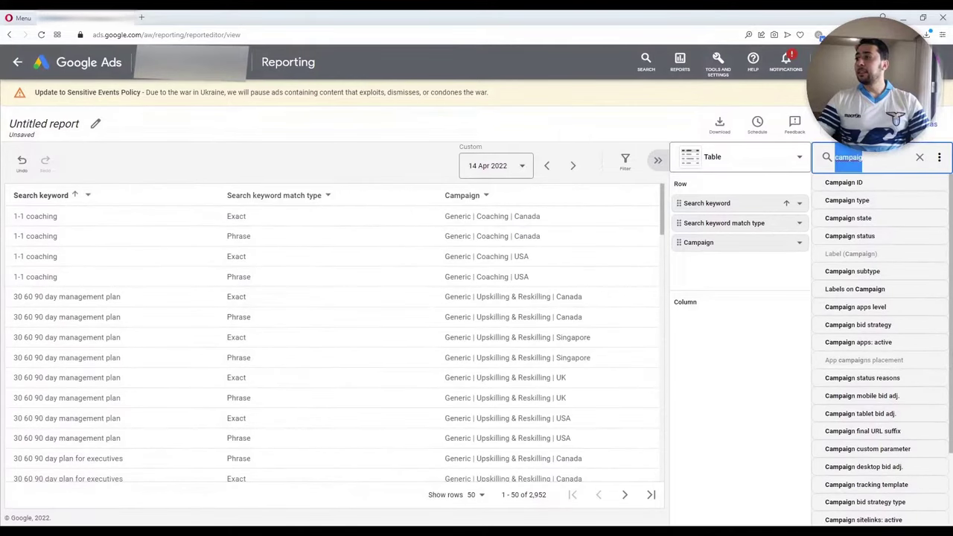
pyautogui.write('a')
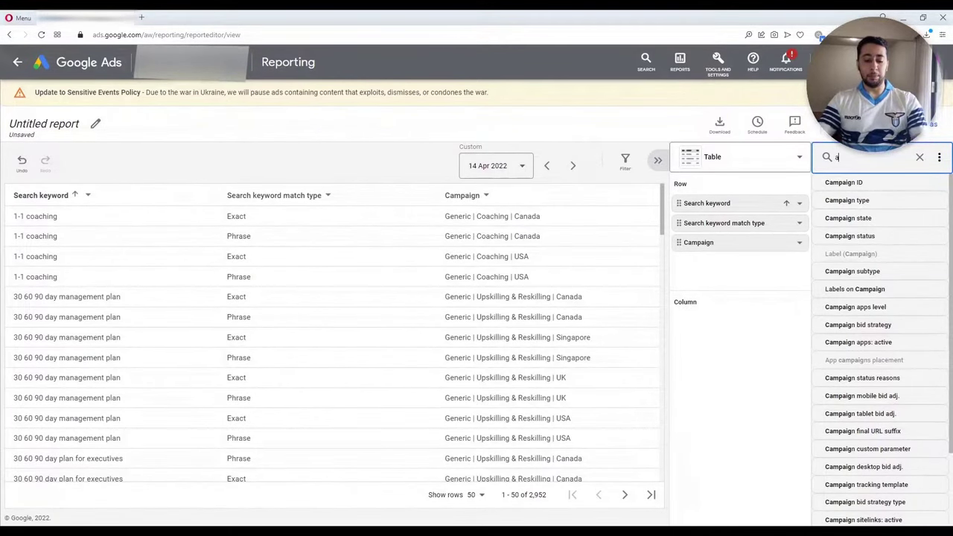
pyautogui.write('d group')
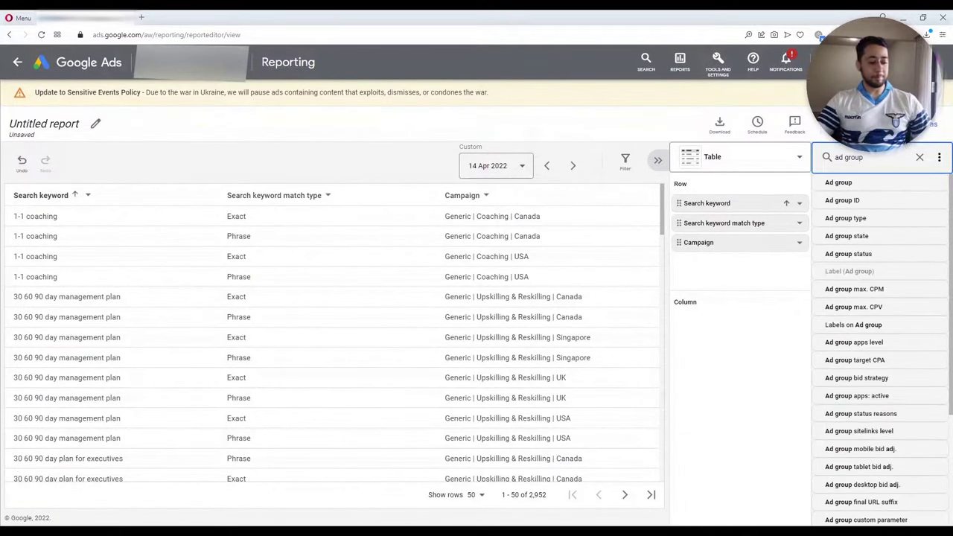
pyautogui.click(878, 183)
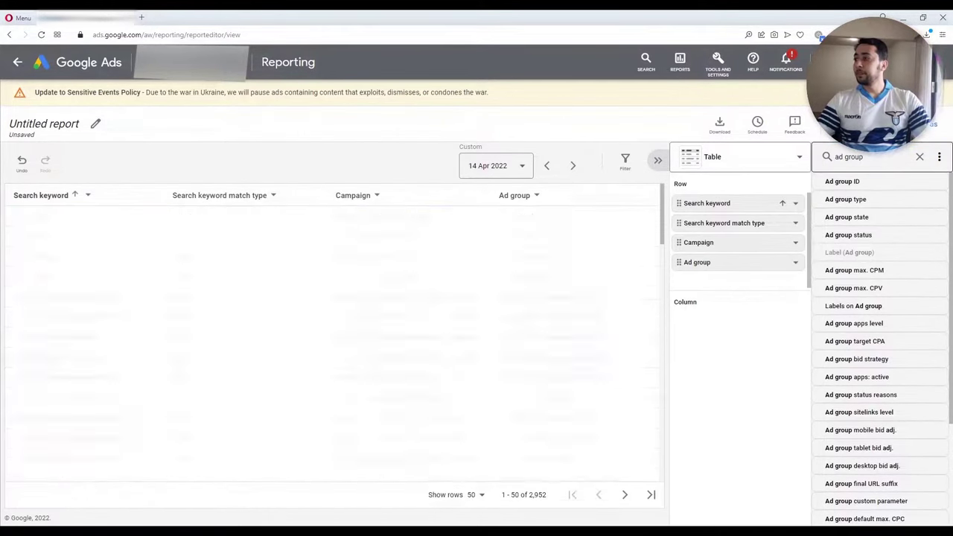
# Add the Day and Month time dimensions to the report's rows.
pyautogui.doubleClick(854, 157)
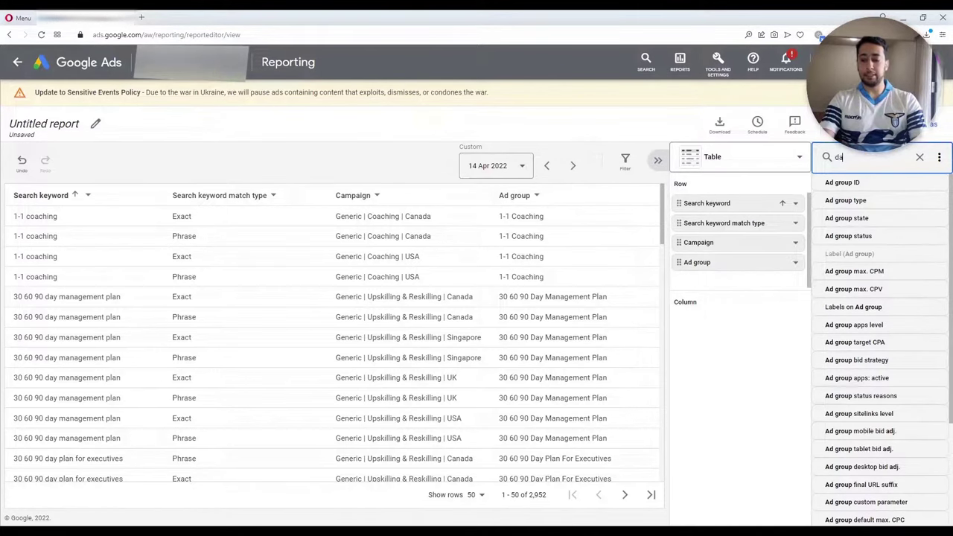
pyautogui.write('y')
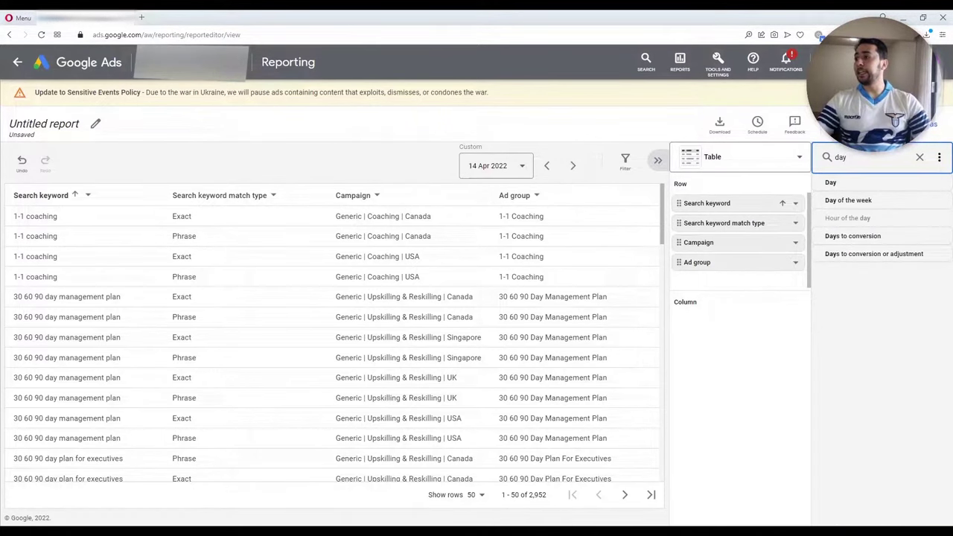
pyautogui.click(851, 184)
pyautogui.moveTo(851, 182); pyautogui.dragTo(800, 212)
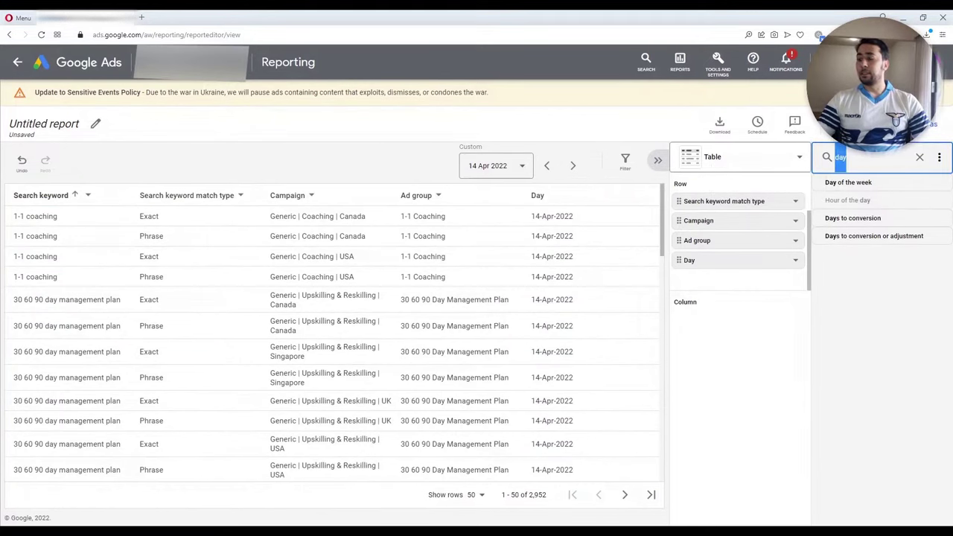
pyautogui.write('month')
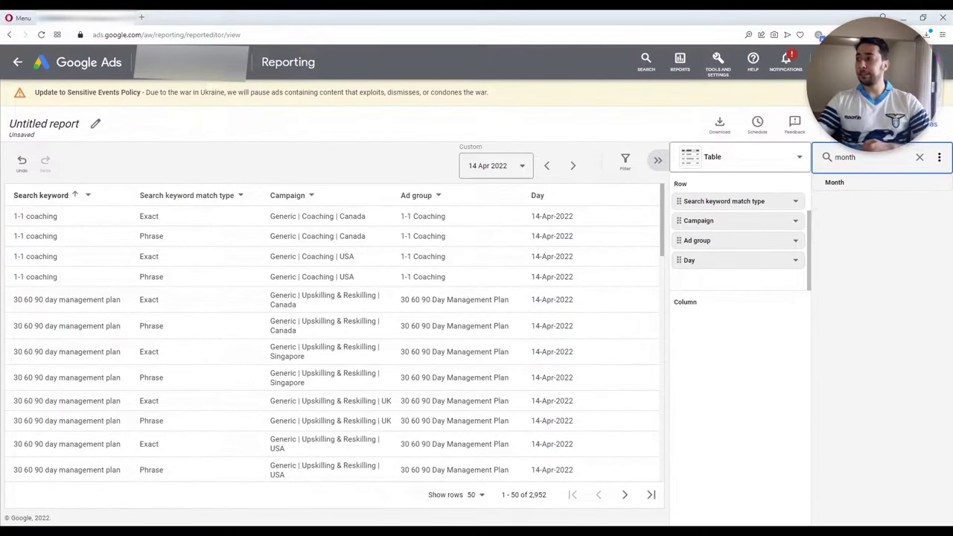
pyautogui.click(857, 183)
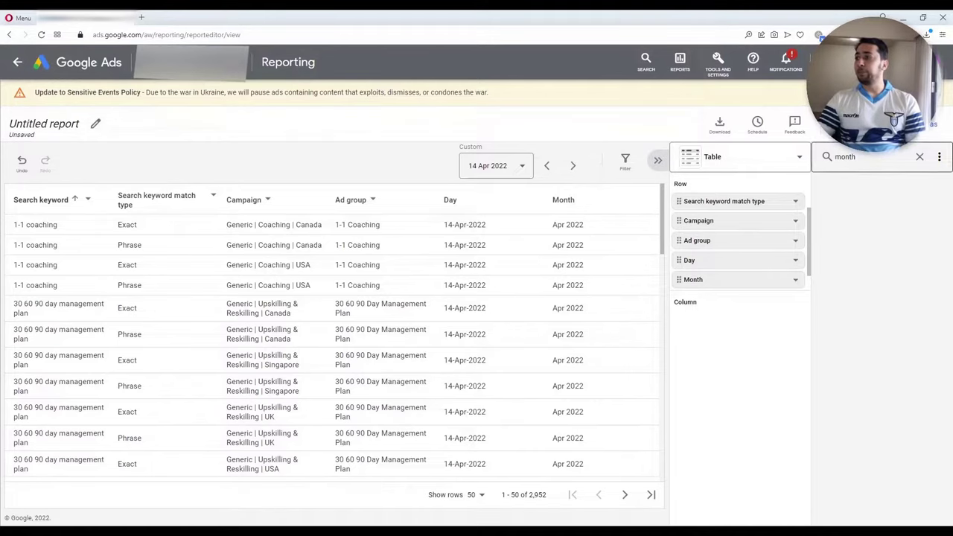
# Add the Cost and Impr. metrics as report columns.
pyautogui.doubleClick(845, 157)
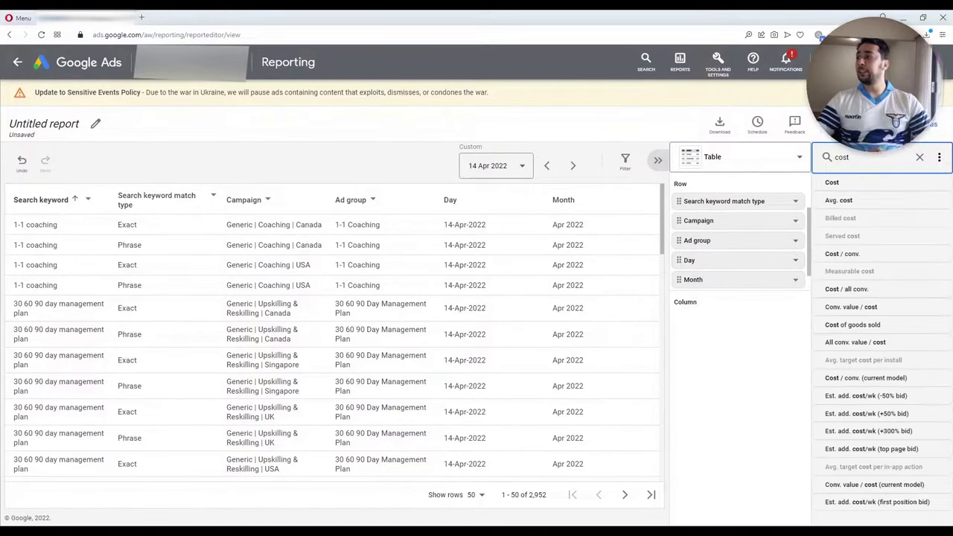
pyautogui.click(845, 183)
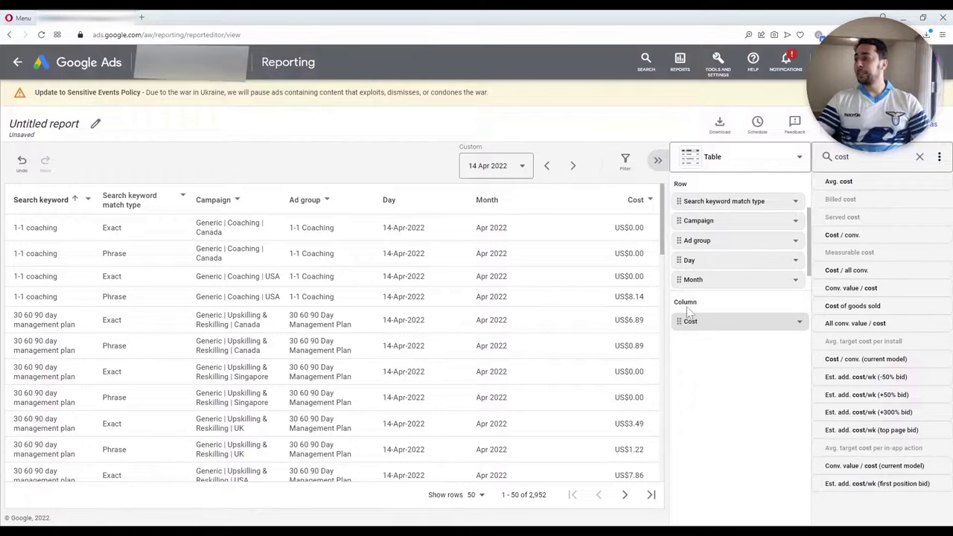
pyautogui.doubleClick(841, 157)
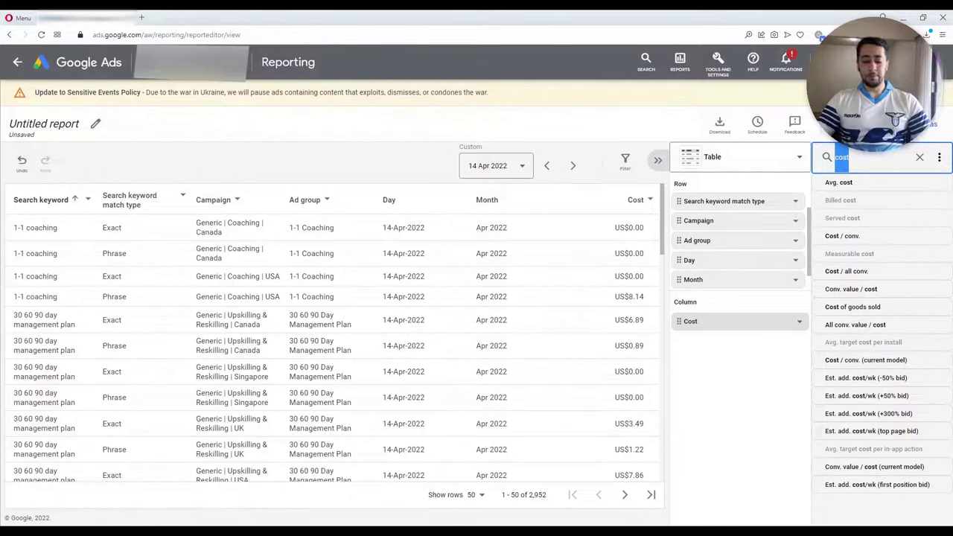
pyautogui.press('BackSpace')
pyautogui.write('impr')
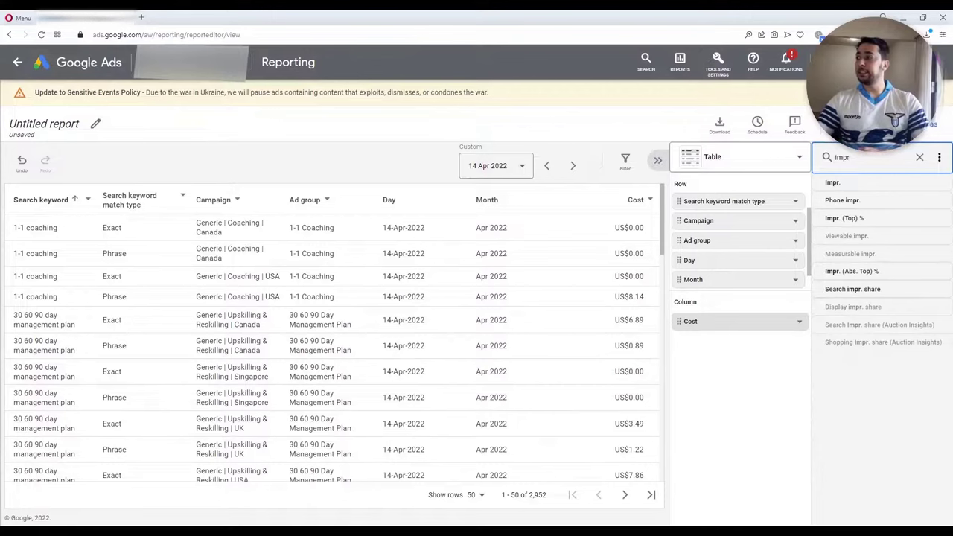
pyautogui.click(841, 185)
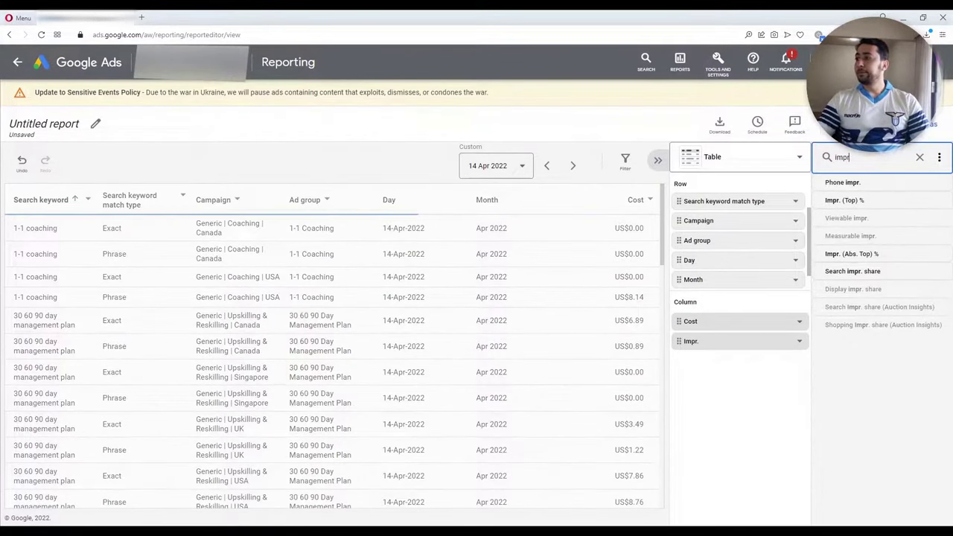
# Add the Clicks and Conversions metrics as report columns.
pyautogui.doubleClick(841, 157)
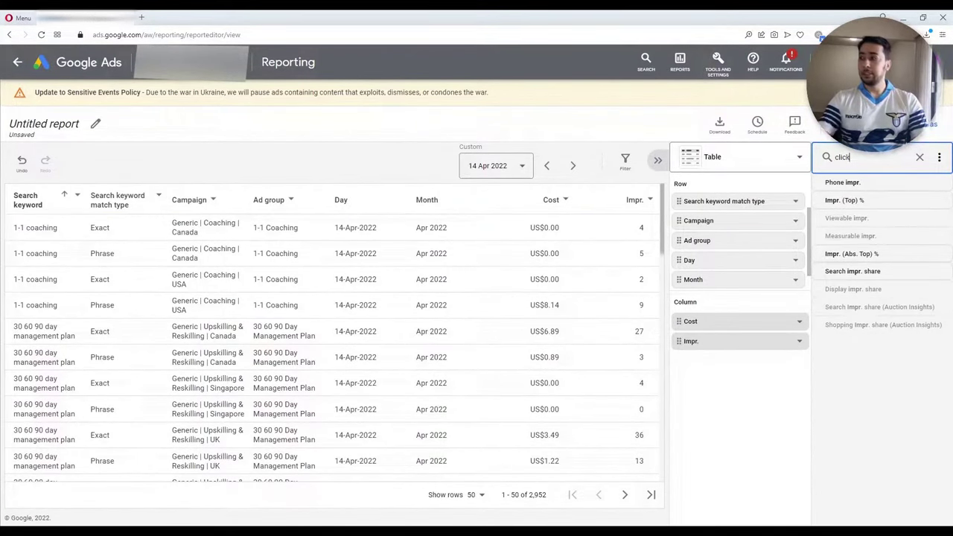
pyautogui.click(840, 183)
pyautogui.moveTo(839, 182); pyautogui.dragTo(842, 171)
pyautogui.doubleClick(841, 157)
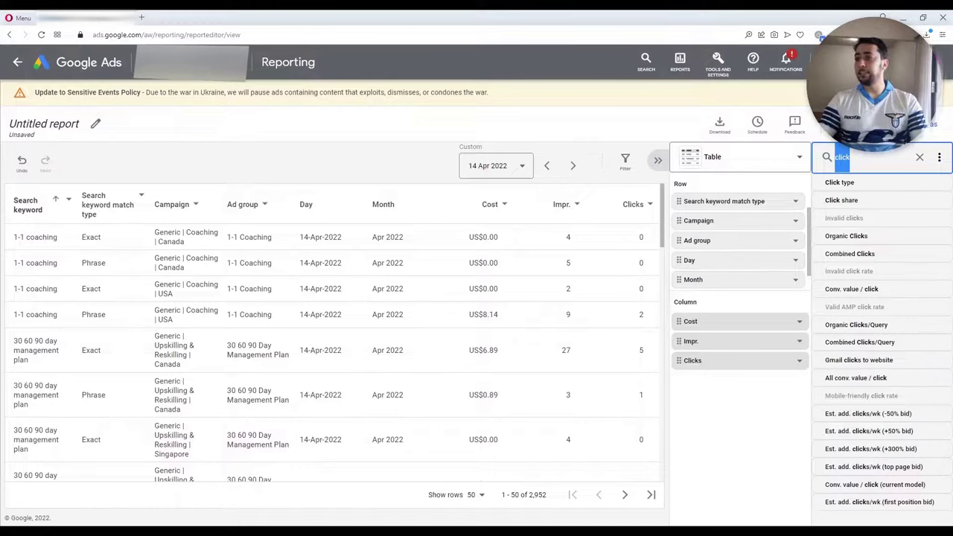
pyautogui.write('conver')
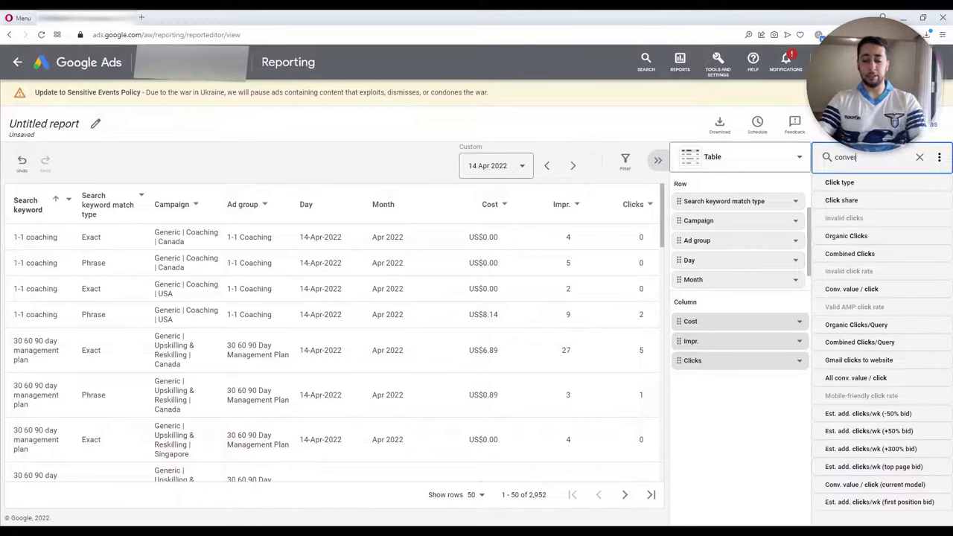
pyautogui.write('sion')
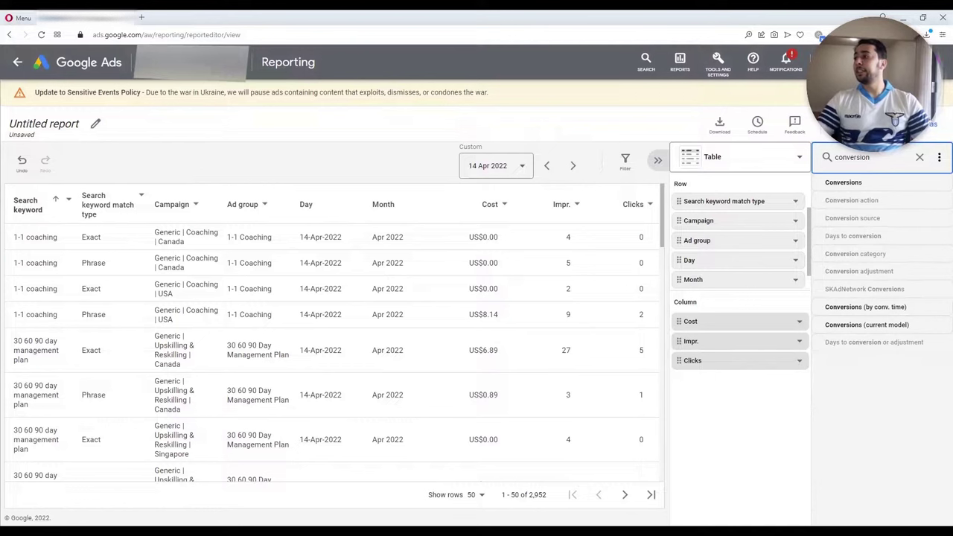
pyautogui.click(846, 182)
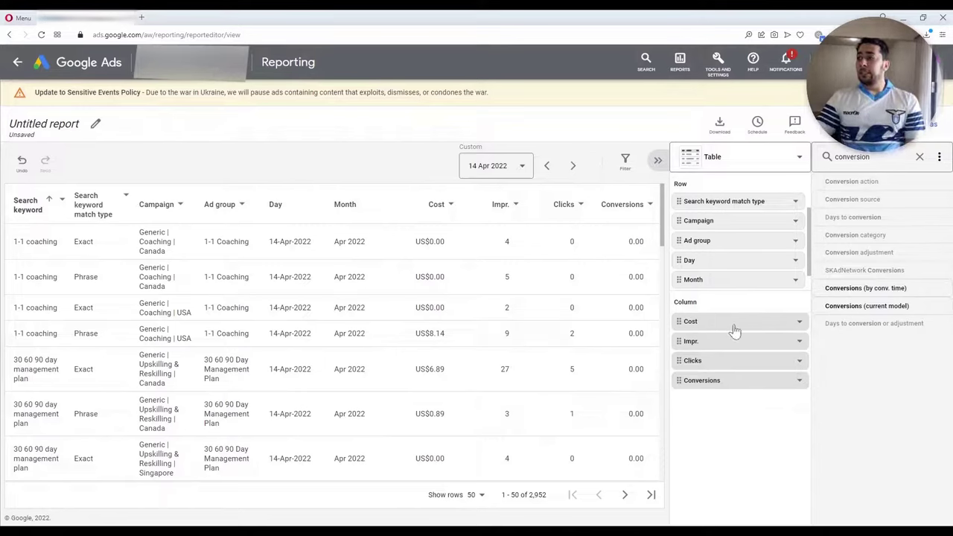
# Filter the report to exclude all four campaigns whose names match "brand".
pyautogui.click(625, 165)
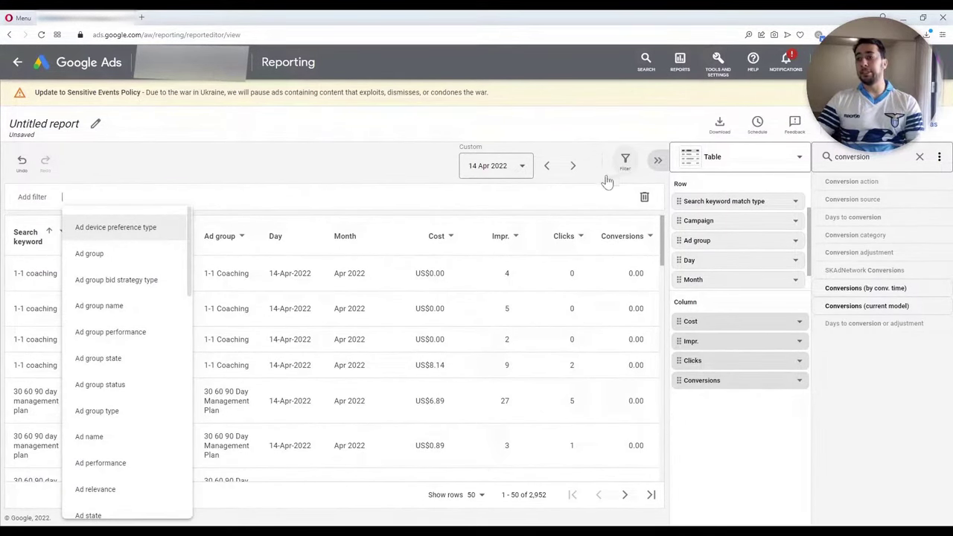
pyautogui.write('cam')
pyautogui.click(138, 224)
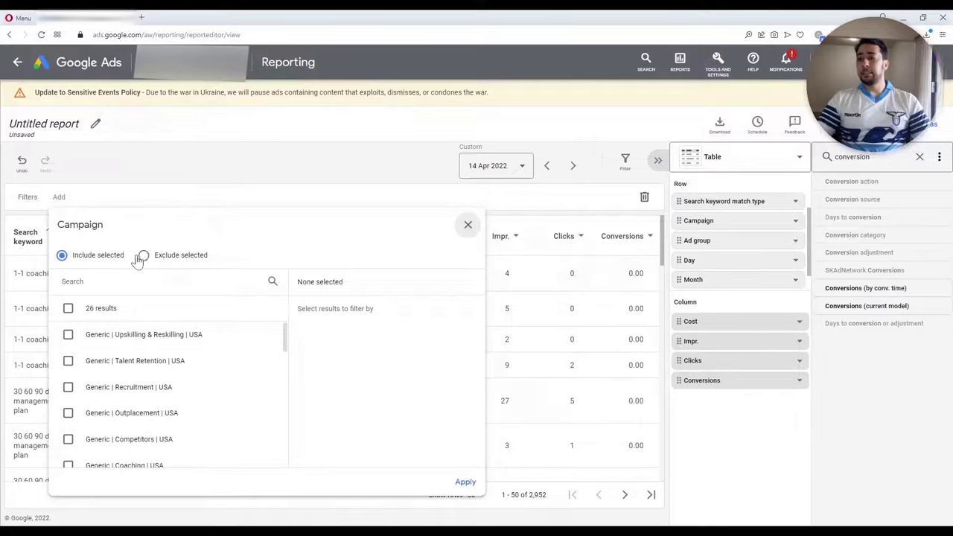
pyautogui.click(144, 255)
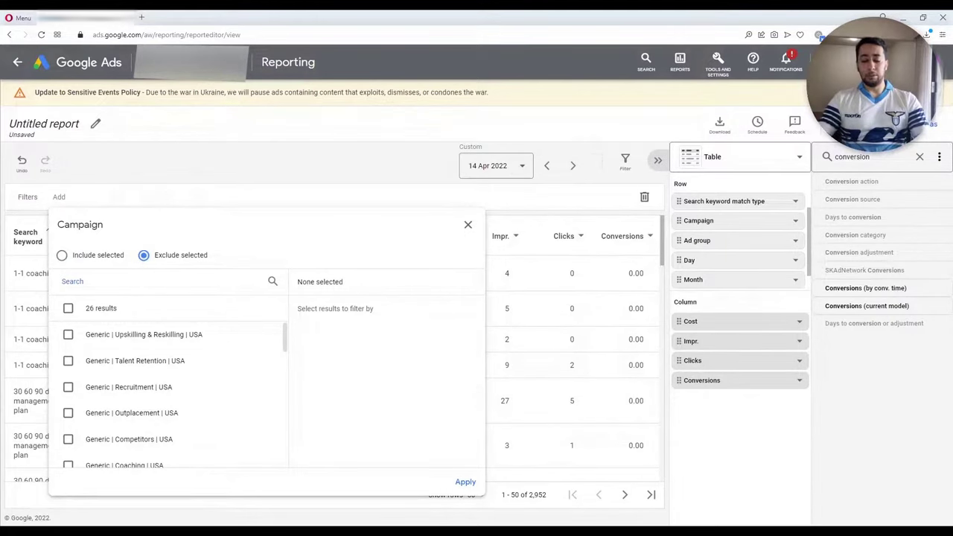
pyautogui.write('brand')
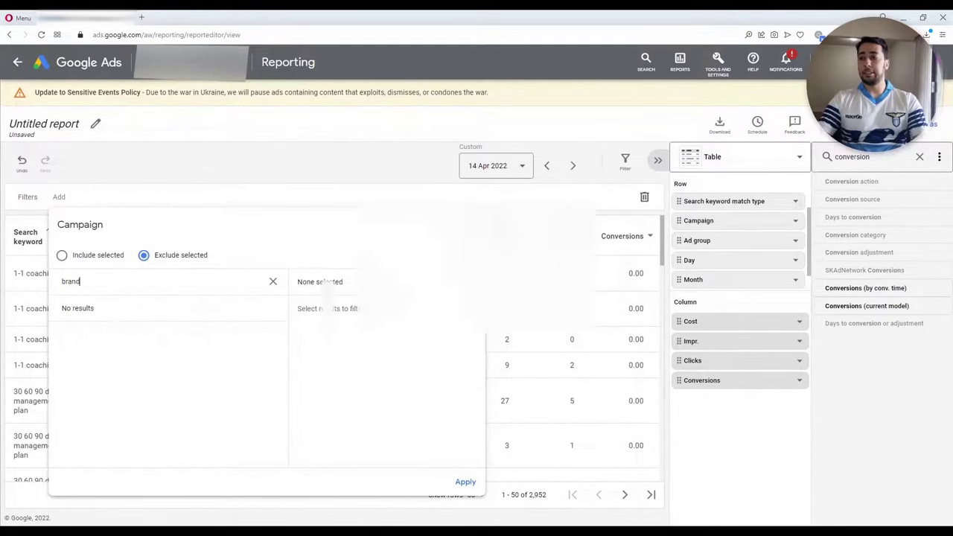
pyautogui.click(68, 308)
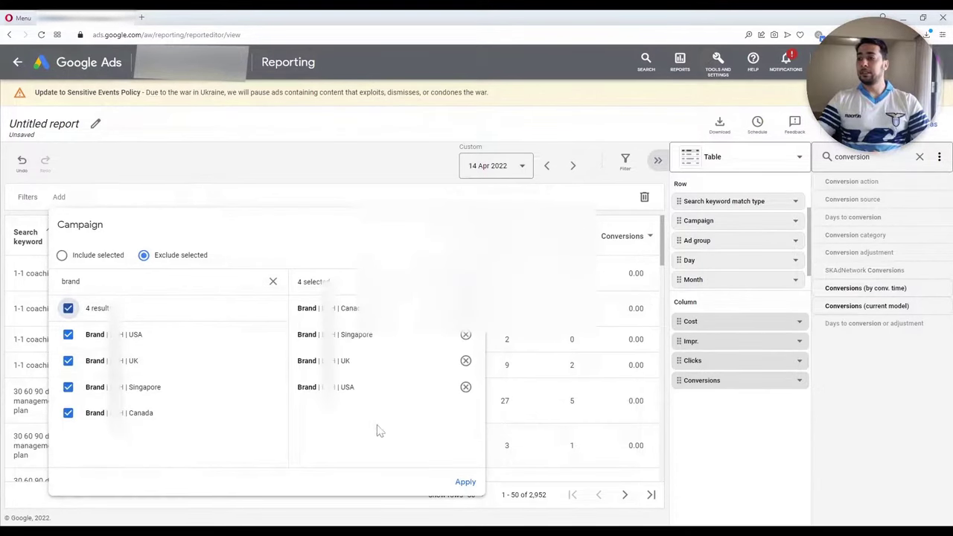
pyautogui.click(465, 482)
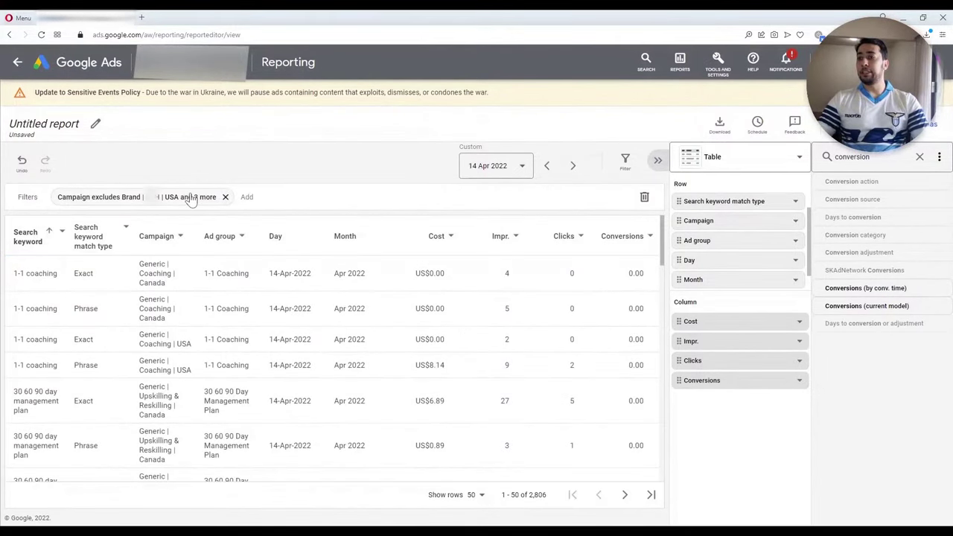
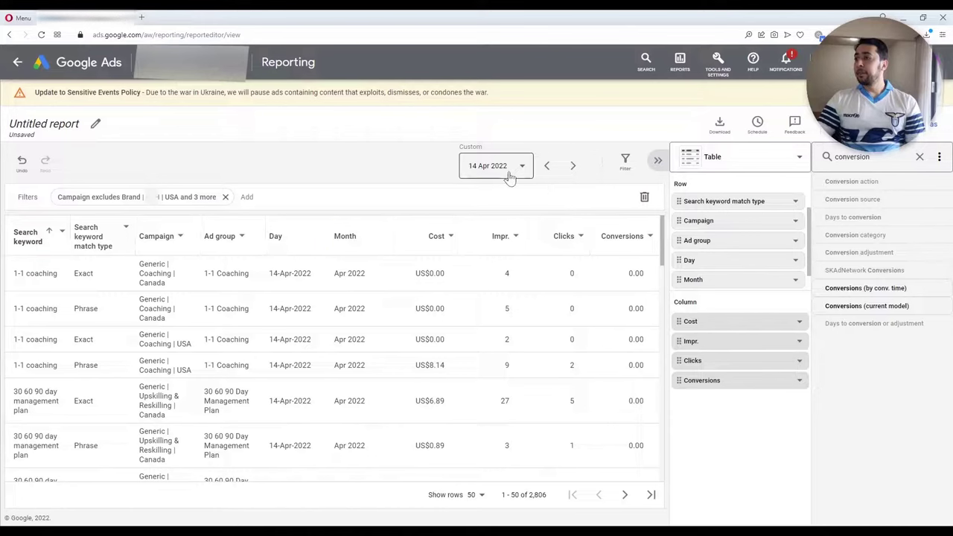
# Set the report's custom date range to 1 March – 16 April 2022.
pyautogui.click(510, 176)
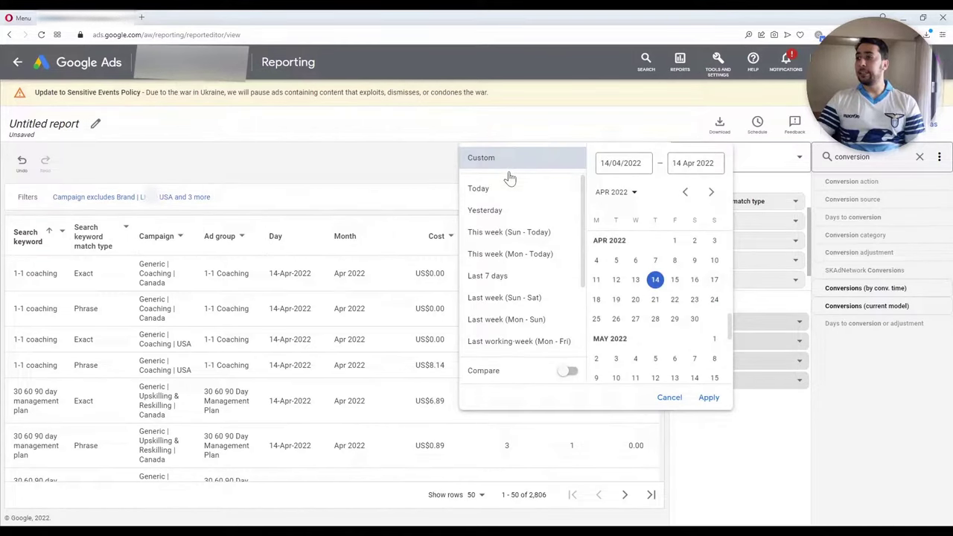
pyautogui.click(685, 192)
pyautogui.click(615, 262)
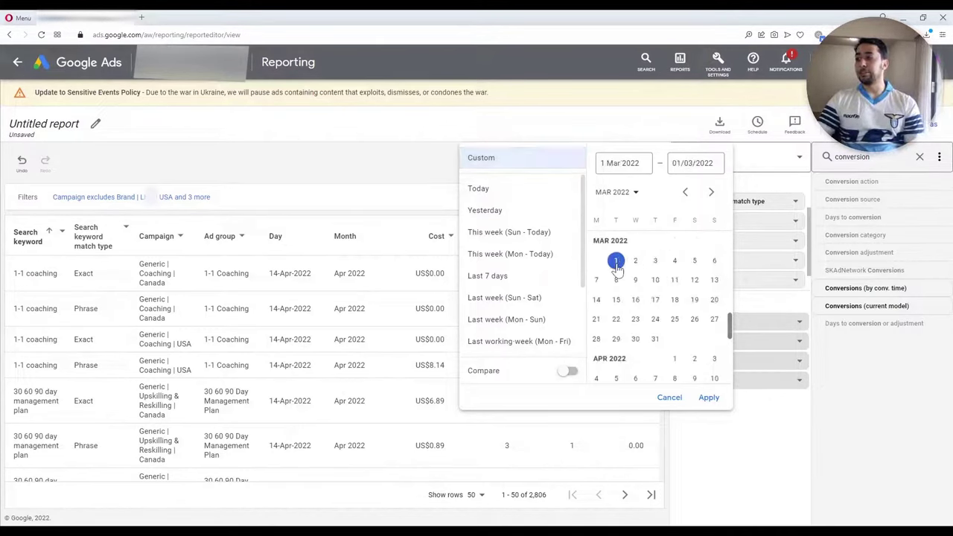
pyautogui.click(710, 195)
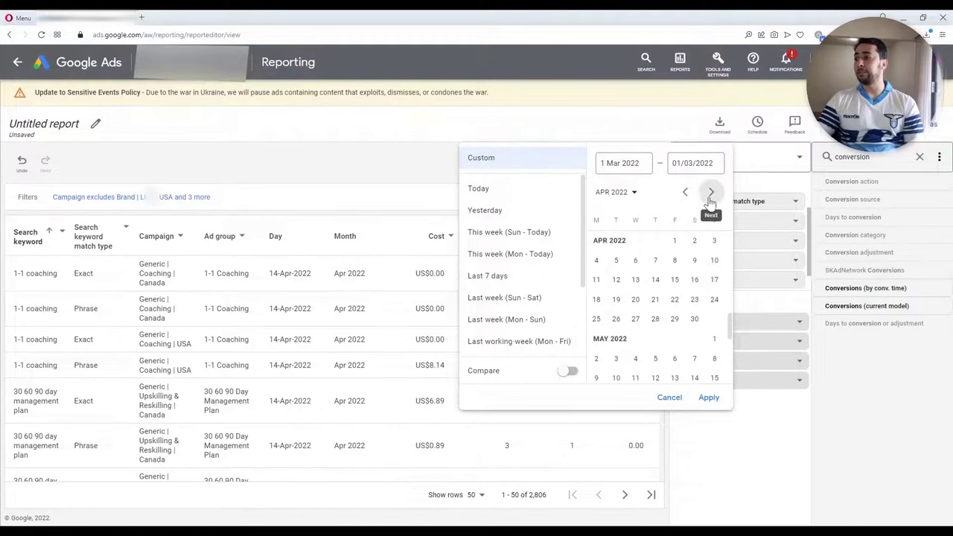
pyautogui.click(693, 281)
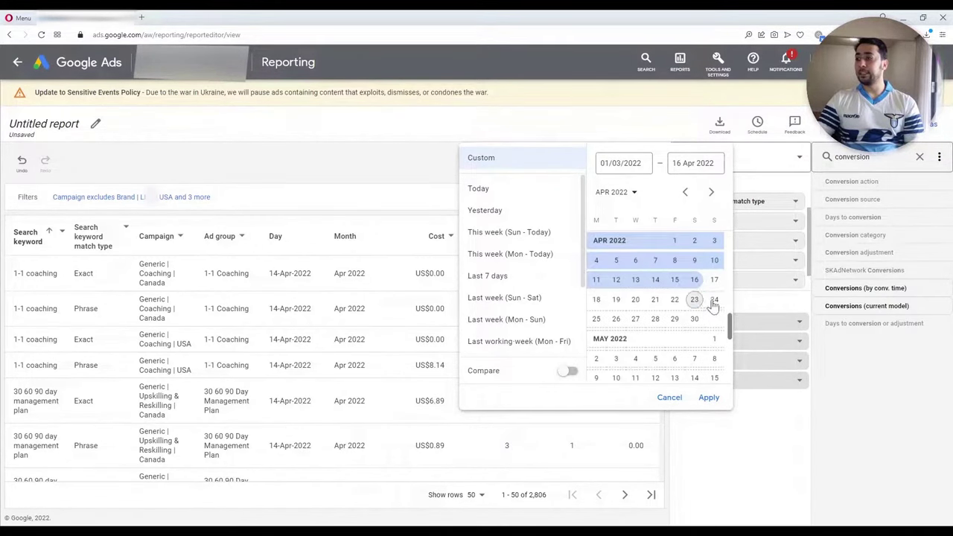
pyautogui.click(711, 399)
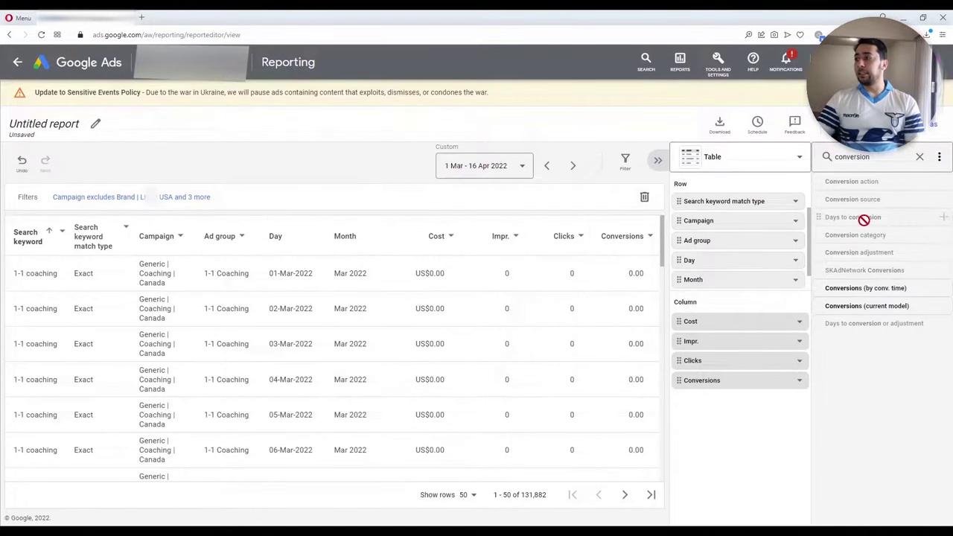
# Rename the untitled report as Keywords.
pyautogui.moveTo(860, 218)
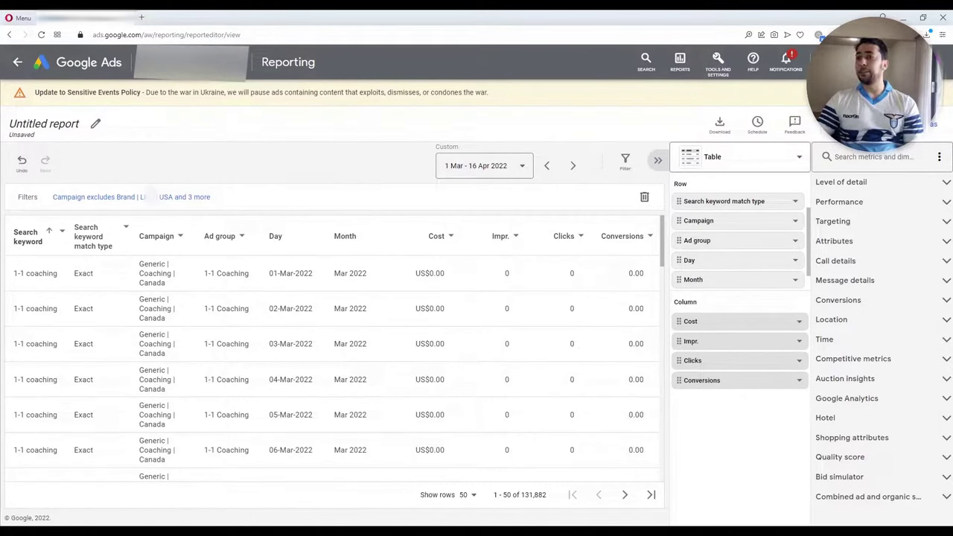
pyautogui.click(95, 124)
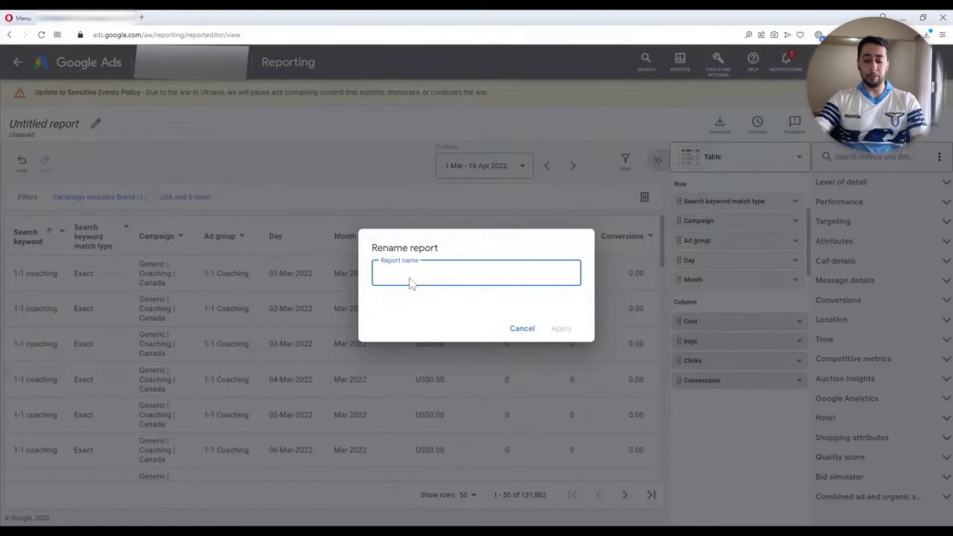
pyautogui.write('Keywords')
pyautogui.click(559, 330)
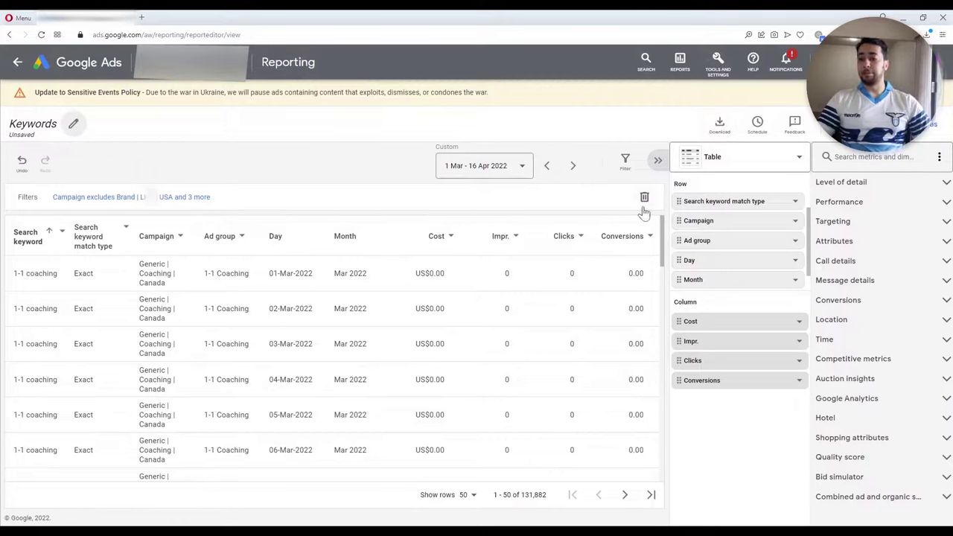
# Download the Keywords report in Excel .csv format and open the file maximized in Excel.
pyautogui.click(719, 133)
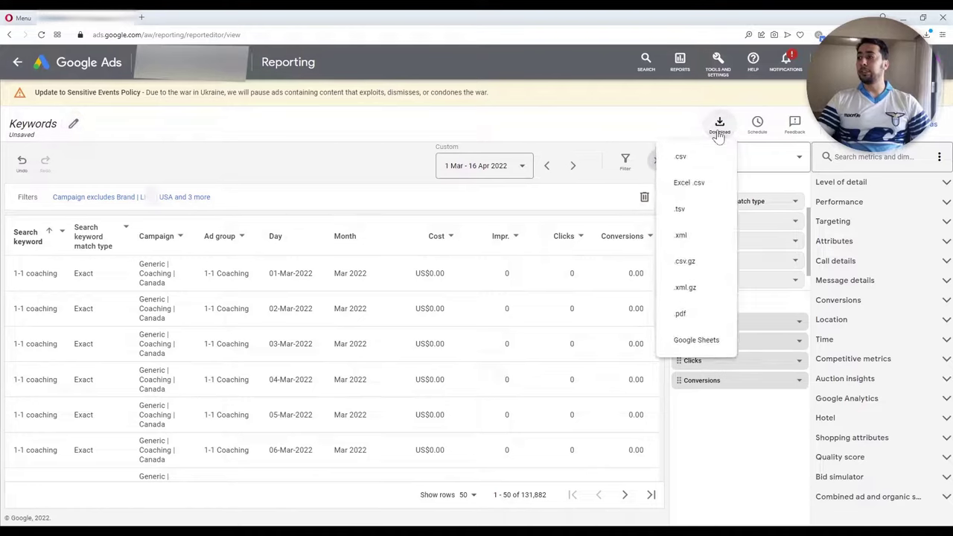
pyautogui.click(701, 186)
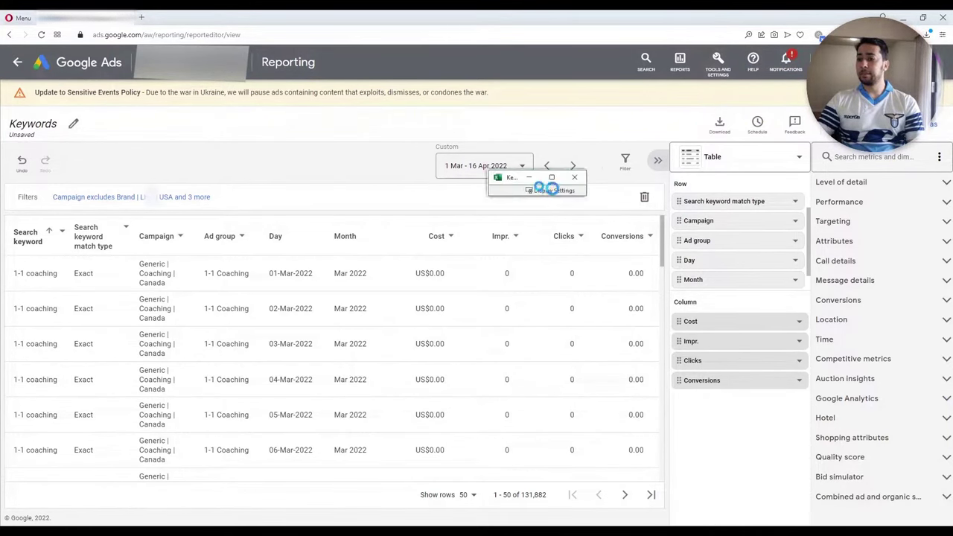
pyautogui.click(570, 185)
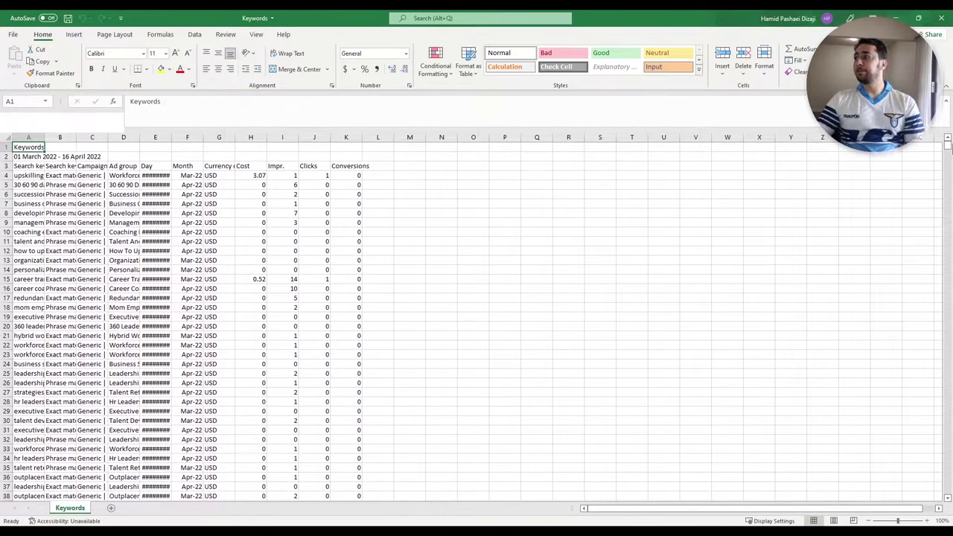
# Autofit column A to its contents and delete the two title rows above the header row.
pyautogui.doubleClick(44, 137)
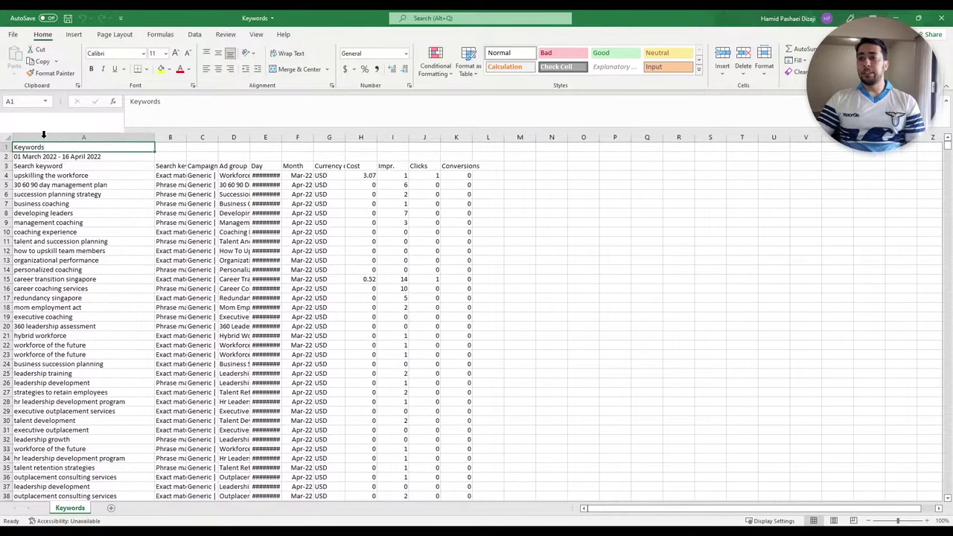
pyautogui.moveTo(4, 154); pyautogui.dragTo(6, 150)
pyautogui.click(5, 148)
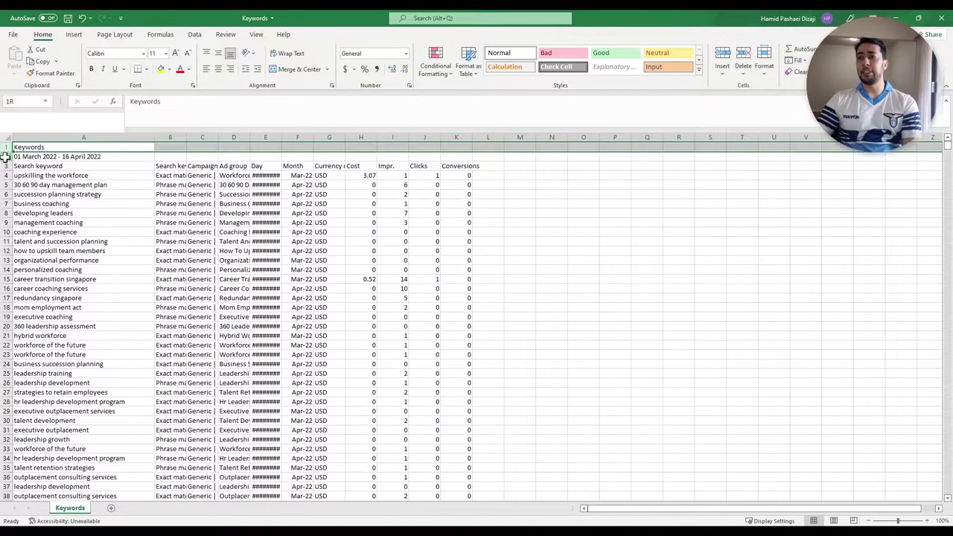
pyautogui.moveTo(5, 155); pyautogui.dragTo(5, 148)
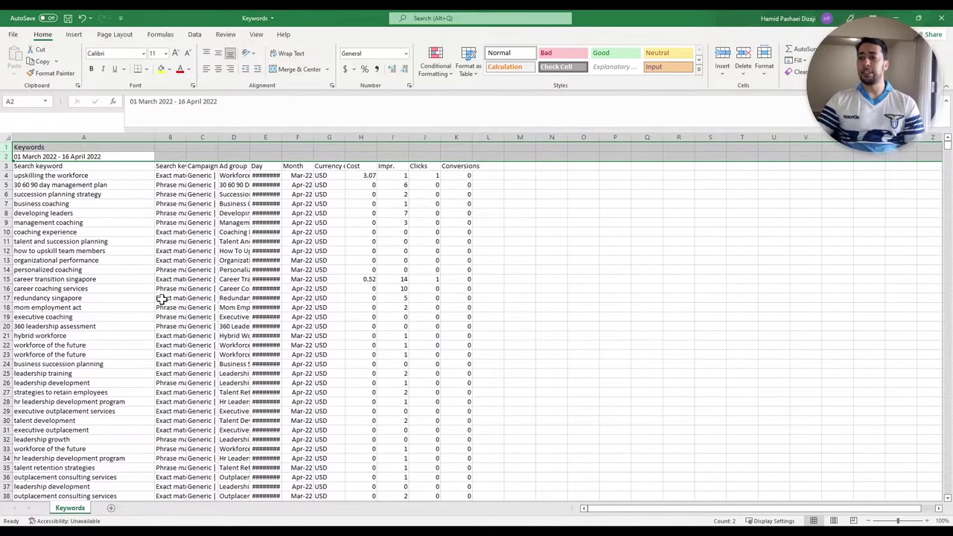
pyautogui.rightClick(5, 150)
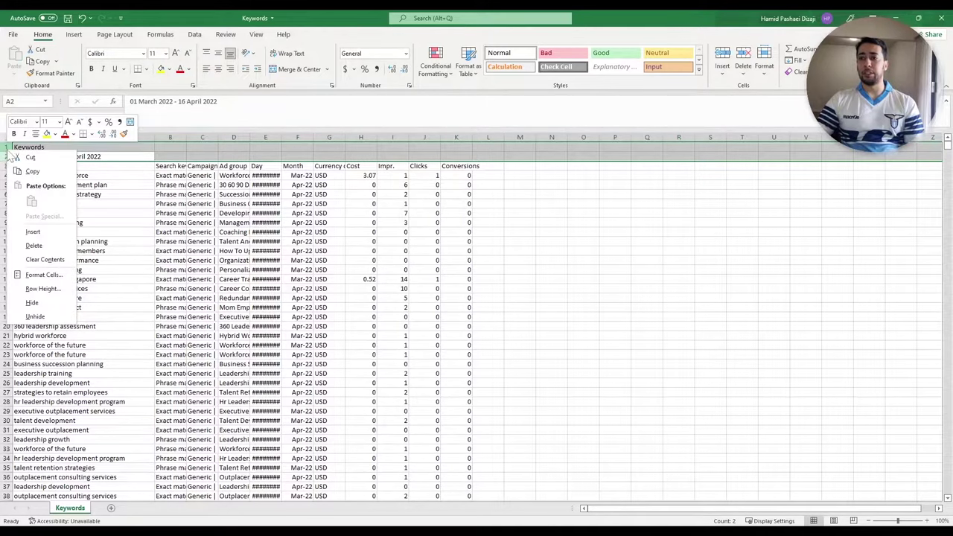
pyautogui.press('Escape')
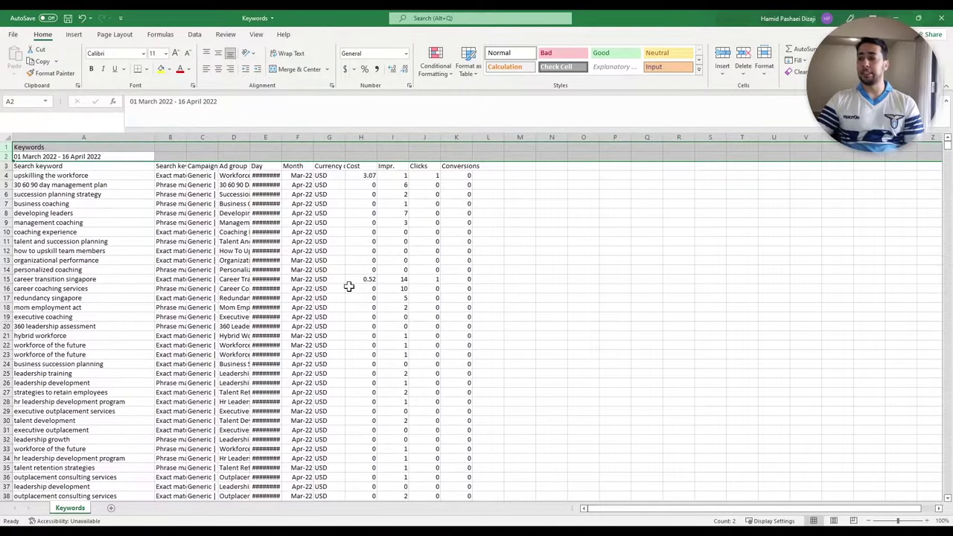
pyautogui.click(927, 521)
pyautogui.click(927, 521)
pyautogui.click(927, 521)
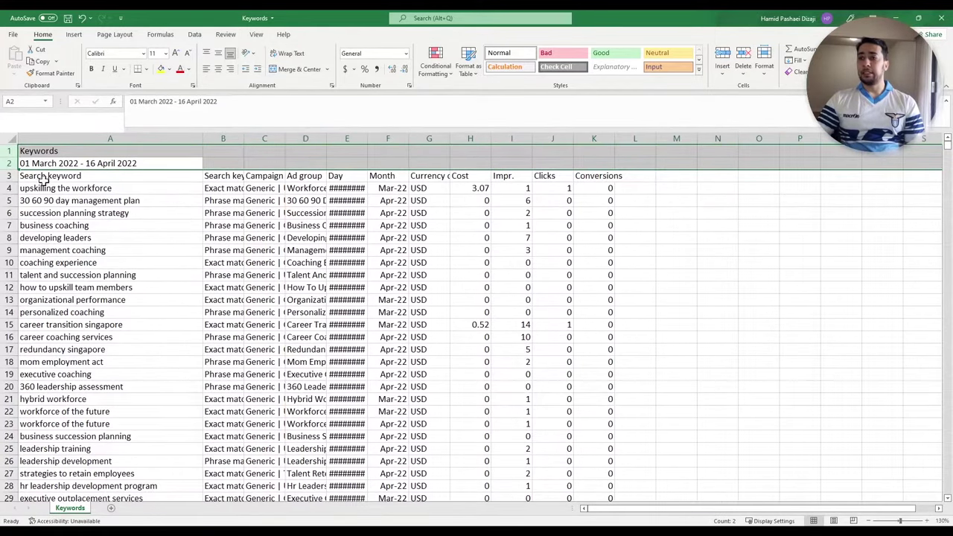
pyautogui.rightClick(11, 163)
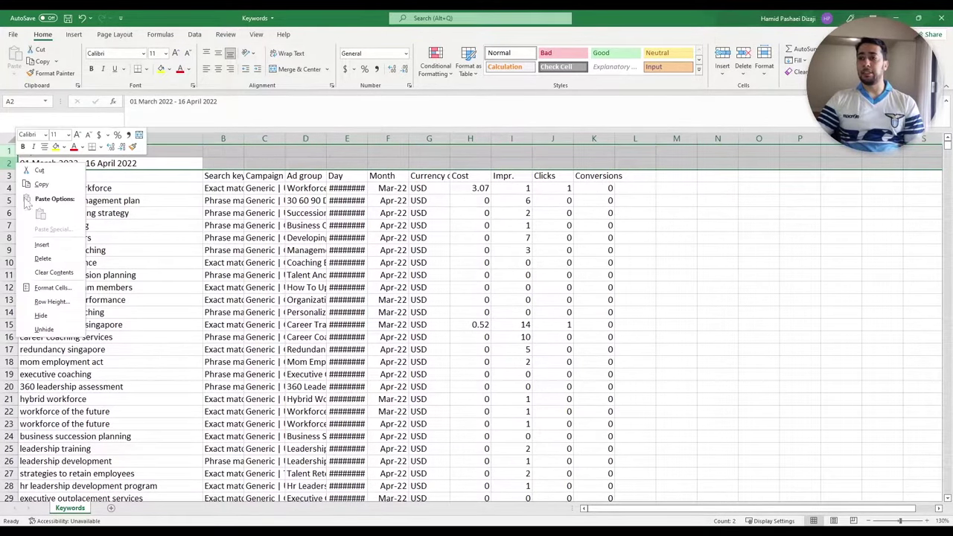
pyautogui.click(43, 259)
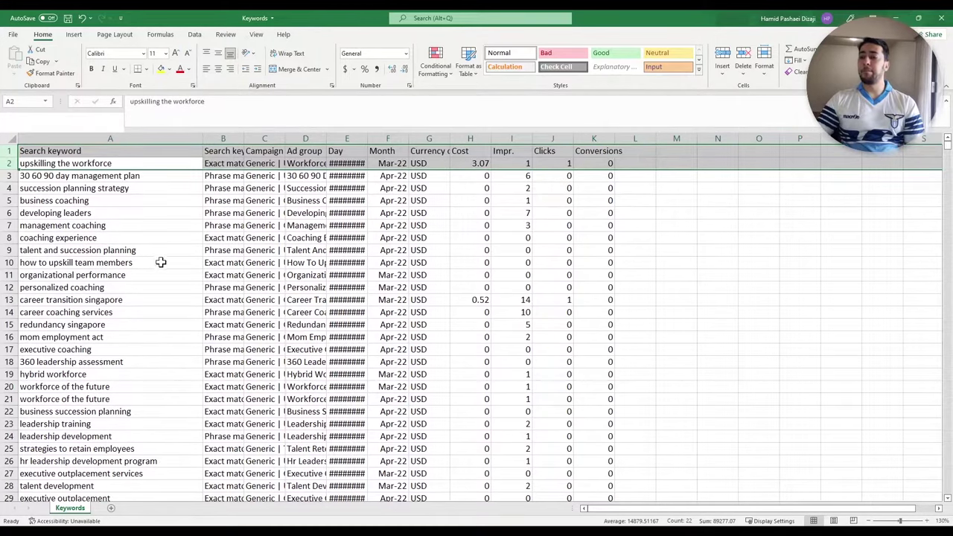
pyautogui.click(180, 276)
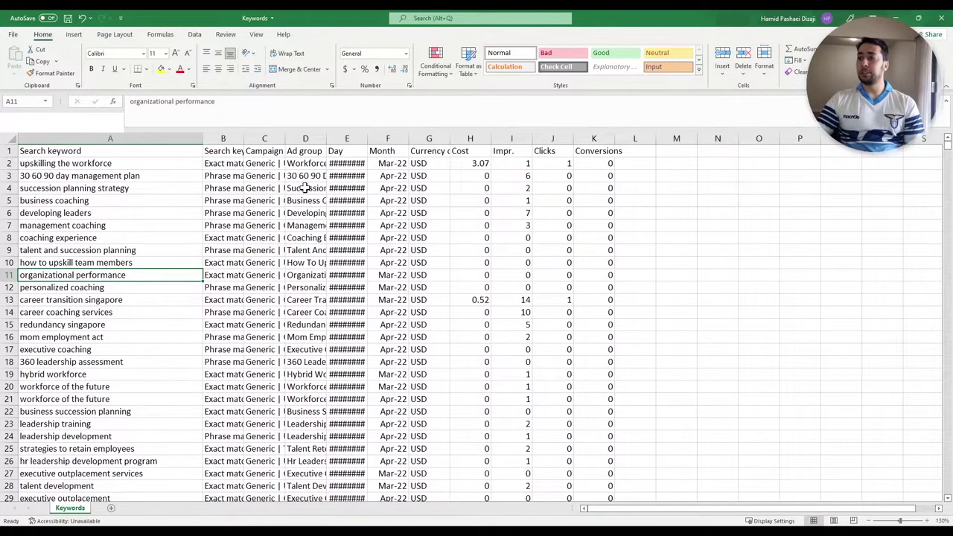
# Autofit the Day and Search keyword match type columns to their contents.
pyautogui.doubleClick(367, 138)
pyautogui.click(67, 151)
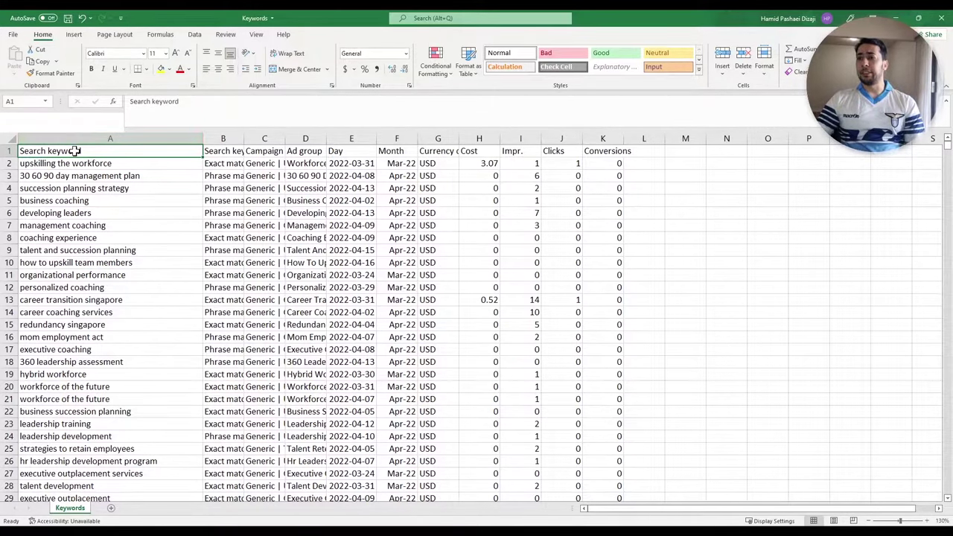
pyautogui.doubleClick(244, 138)
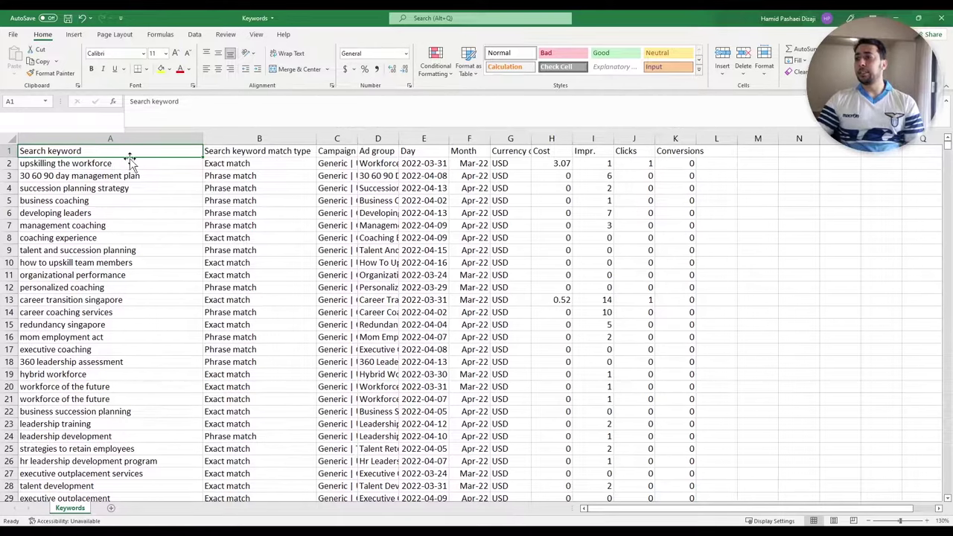
# Examine the header cells from Search keyword match type through Conversions and the Currency code column.
pyautogui.click(235, 151)
pyautogui.click(334, 151)
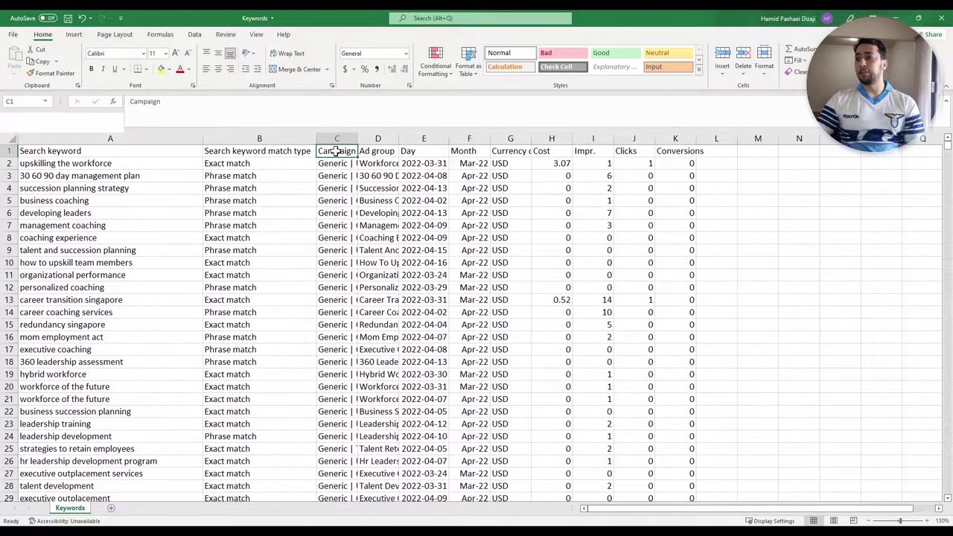
pyautogui.click(382, 151)
pyautogui.click(414, 151)
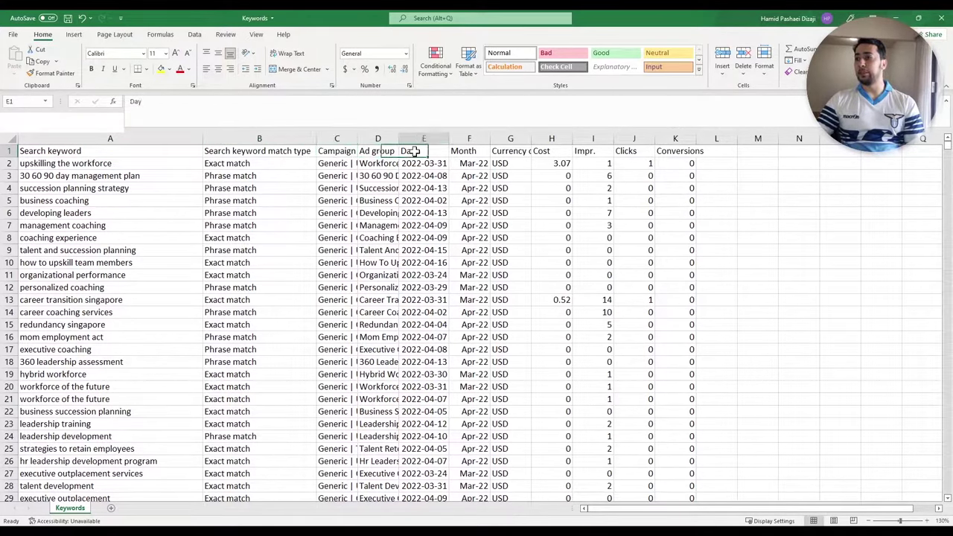
pyautogui.click(465, 151)
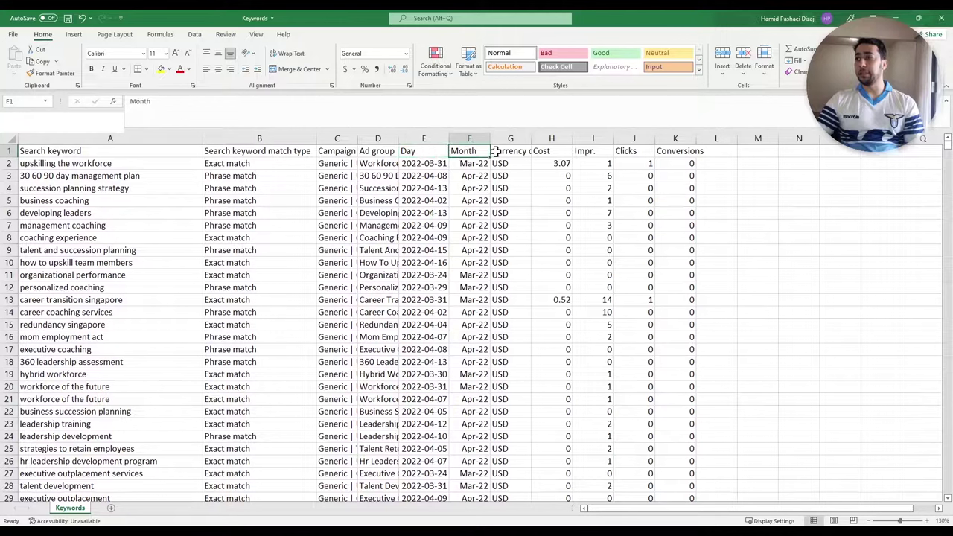
pyautogui.click(560, 151)
pyautogui.click(605, 151)
pyautogui.click(628, 151)
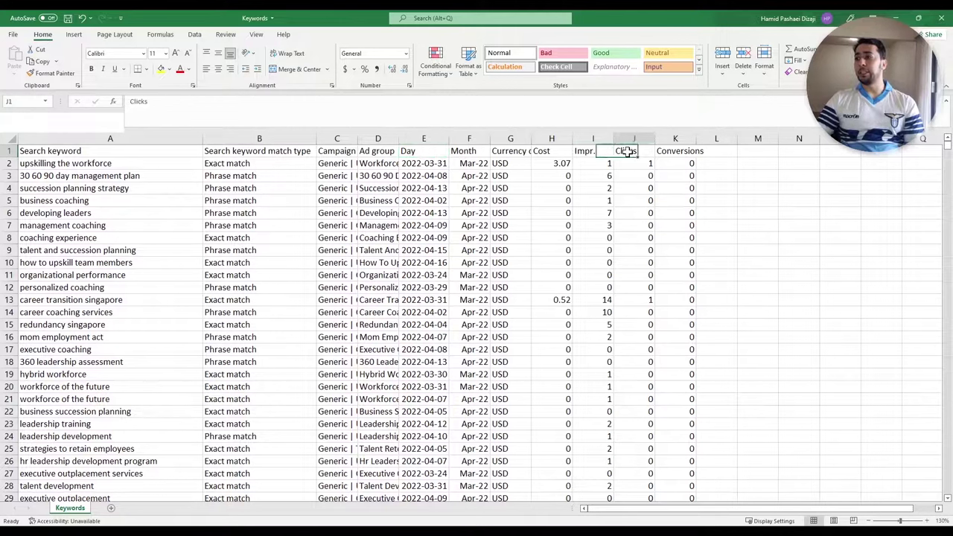
pyautogui.click(689, 152)
pyautogui.click(510, 139)
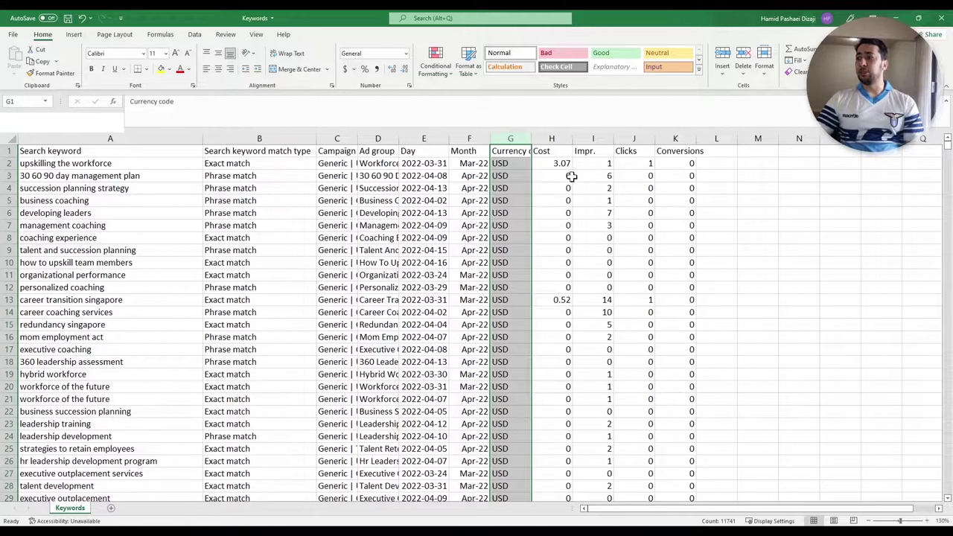
pyautogui.click(551, 199)
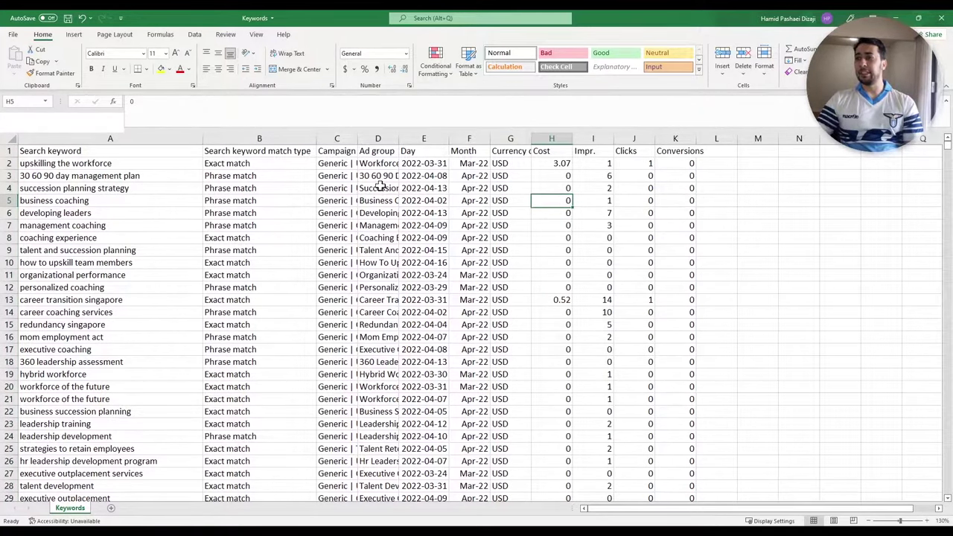
# Autofit the Campaign column to its contents and examine the parts of the campaign names separated by vertical bars.
pyautogui.doubleClick(359, 138)
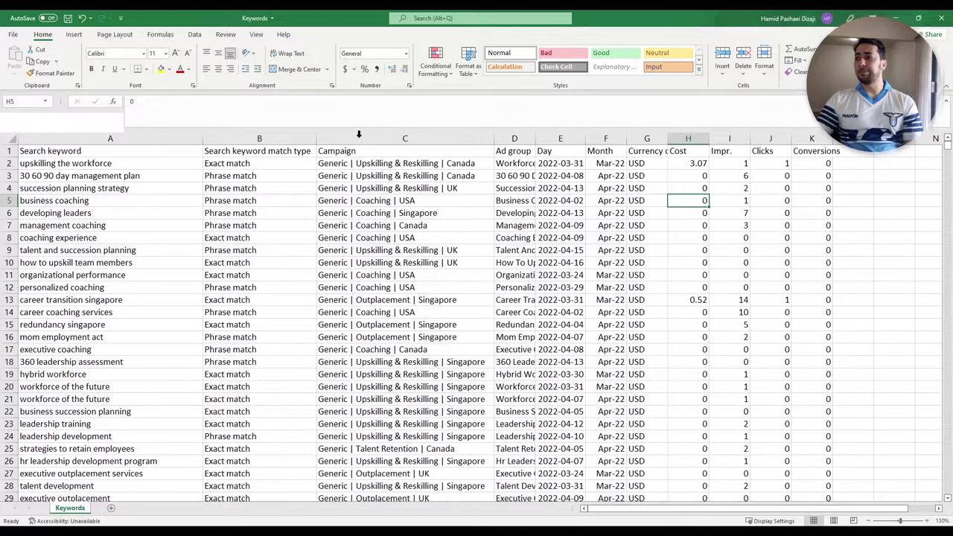
pyautogui.click(401, 137)
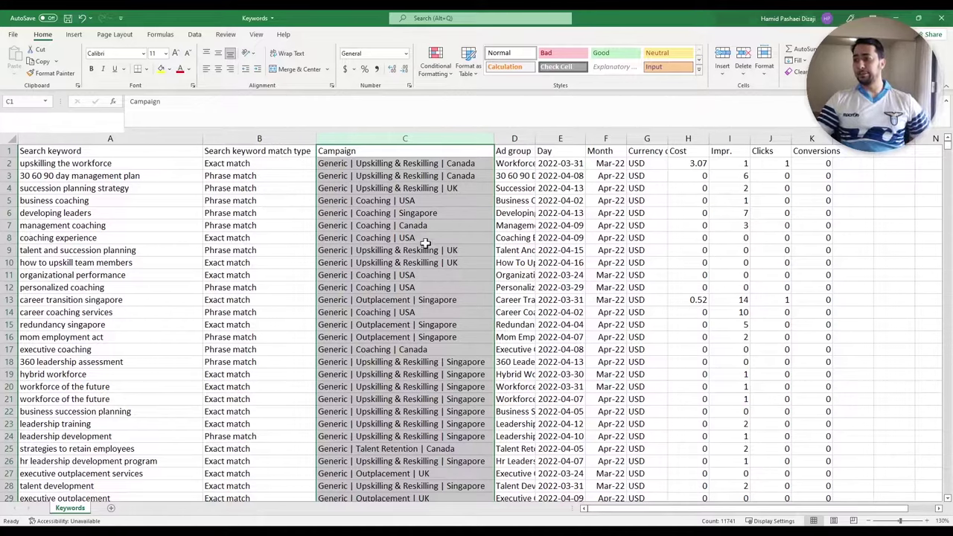
pyautogui.click(452, 166)
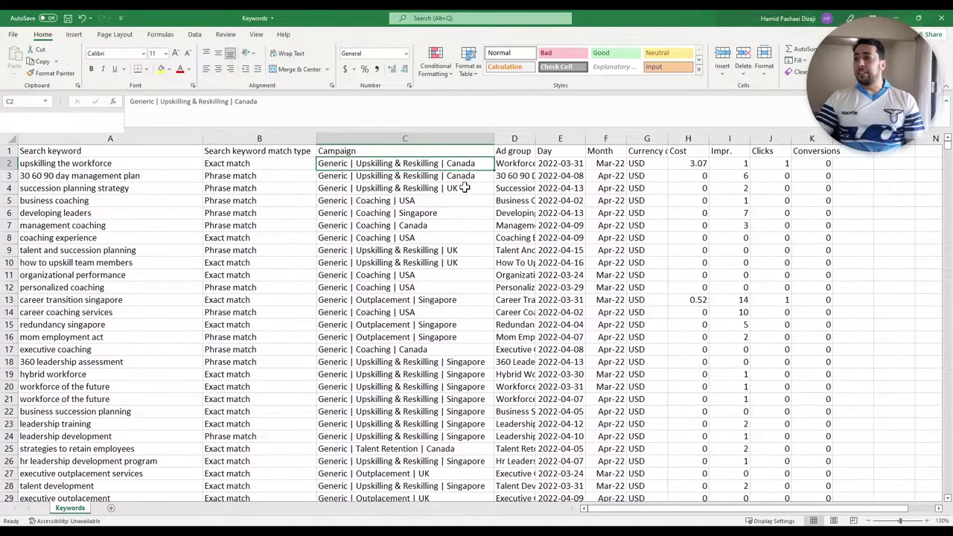
pyautogui.click(463, 189)
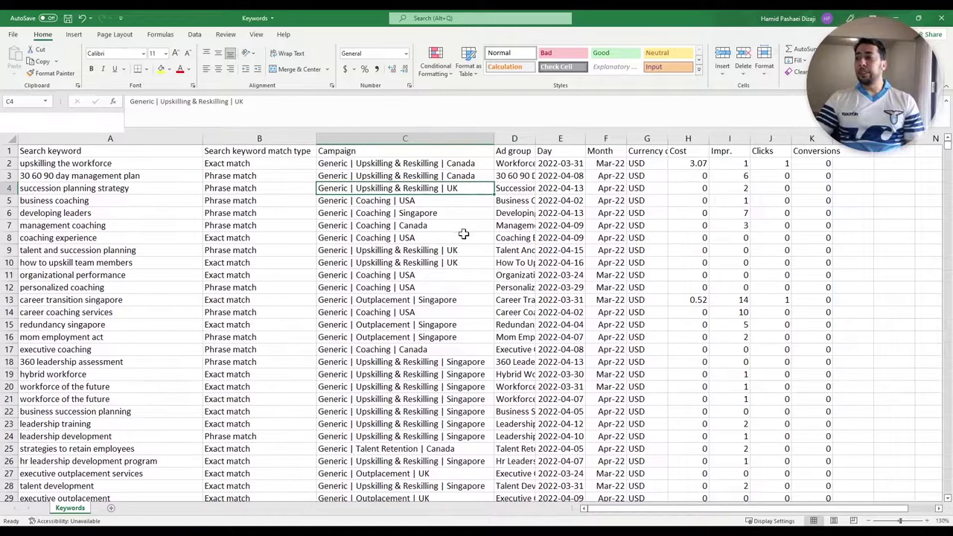
pyautogui.click(427, 238)
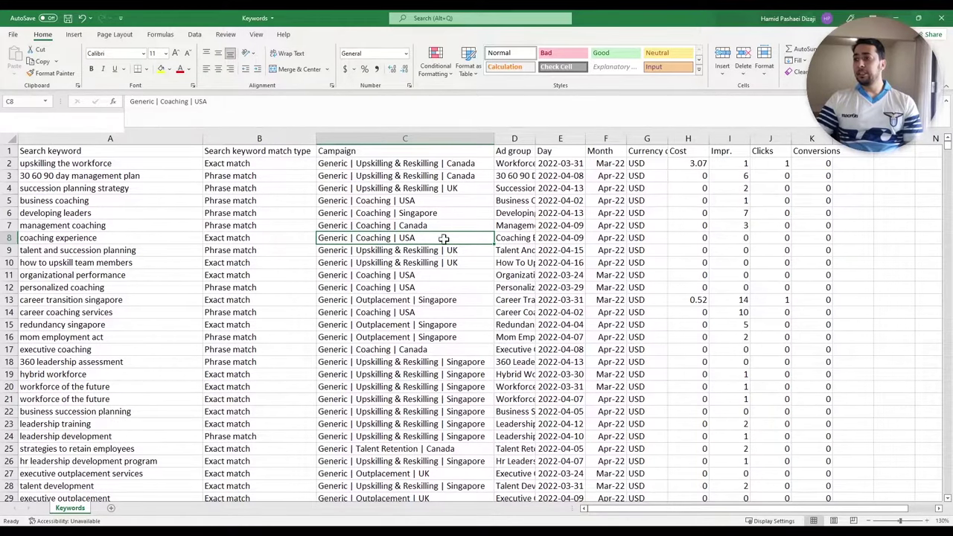
pyautogui.click(392, 164)
pyautogui.doubleClick(389, 163)
pyautogui.moveTo(355, 163); pyautogui.dragTo(410, 163)
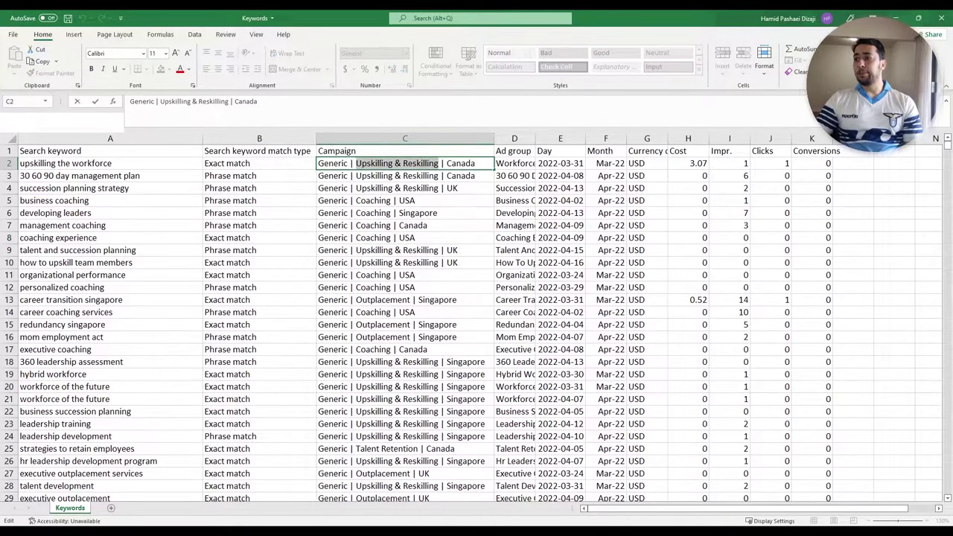
pyautogui.click(432, 188)
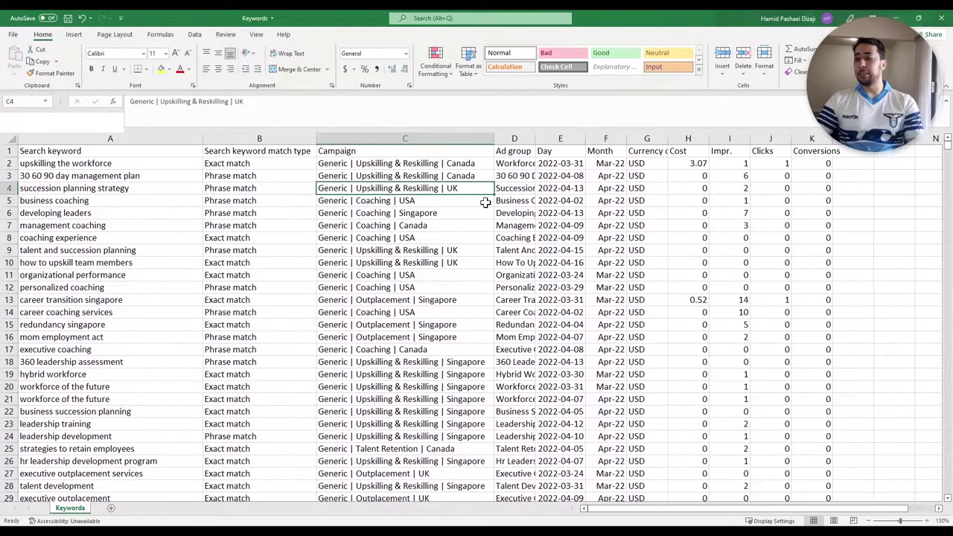
# Narrow the Campaign column to about the width of its header text.
pyautogui.moveTo(494, 139); pyautogui.dragTo(454, 263)
pyautogui.click(443, 138)
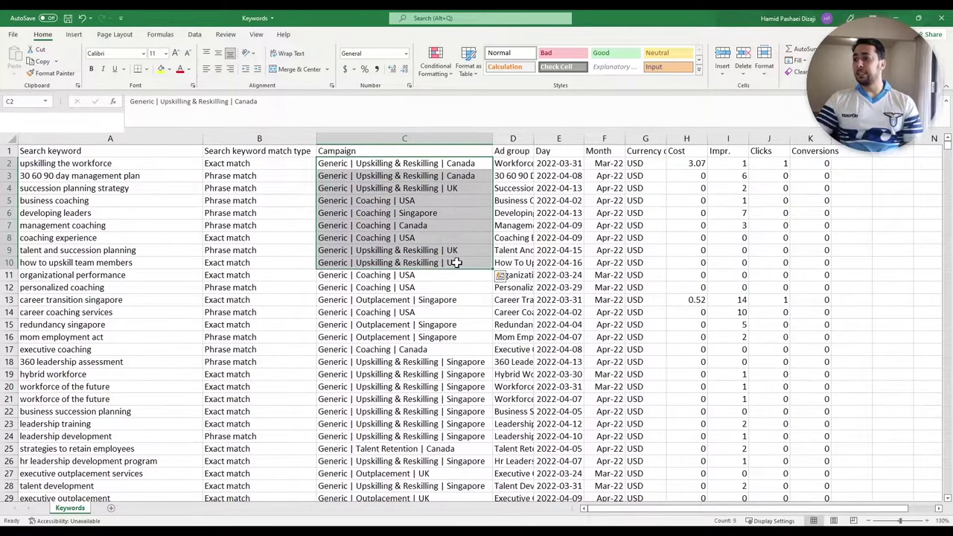
pyautogui.moveTo(492, 139); pyautogui.dragTo(490, 139)
pyautogui.click(467, 164)
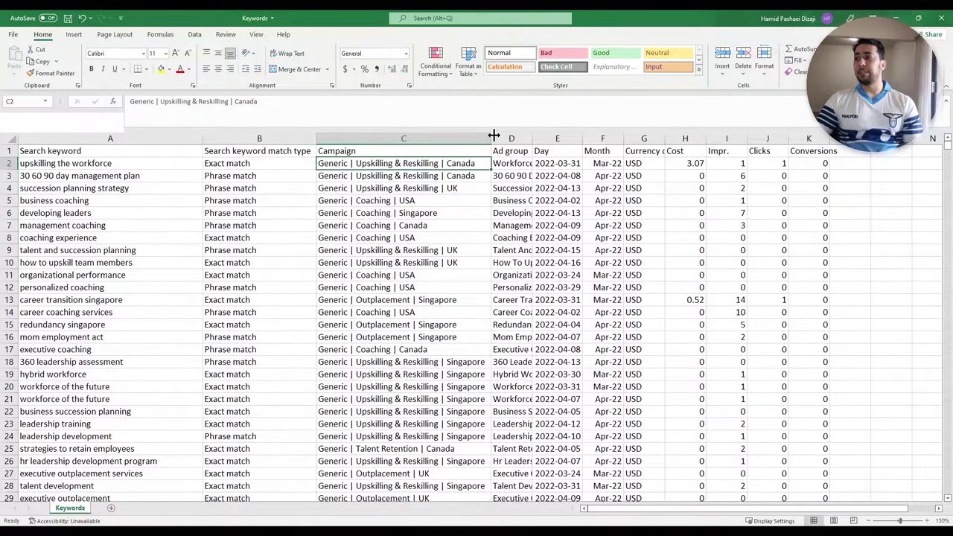
pyautogui.moveTo(492, 138); pyautogui.dragTo(360, 139)
# Copy the entire Campaign column and paste it into empty column L beside Conversions.
pyautogui.click(345, 139)
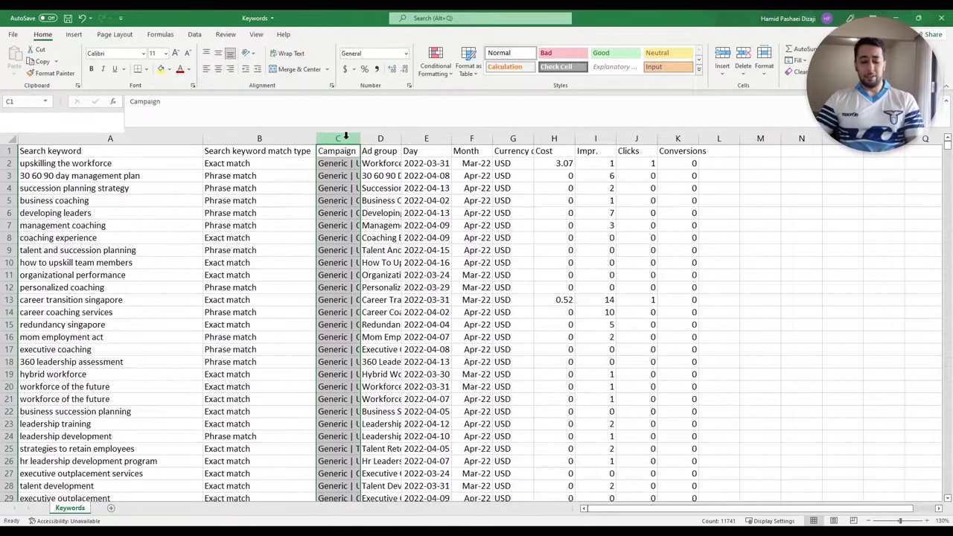
pyautogui.hotkey('ctrl', 'c')
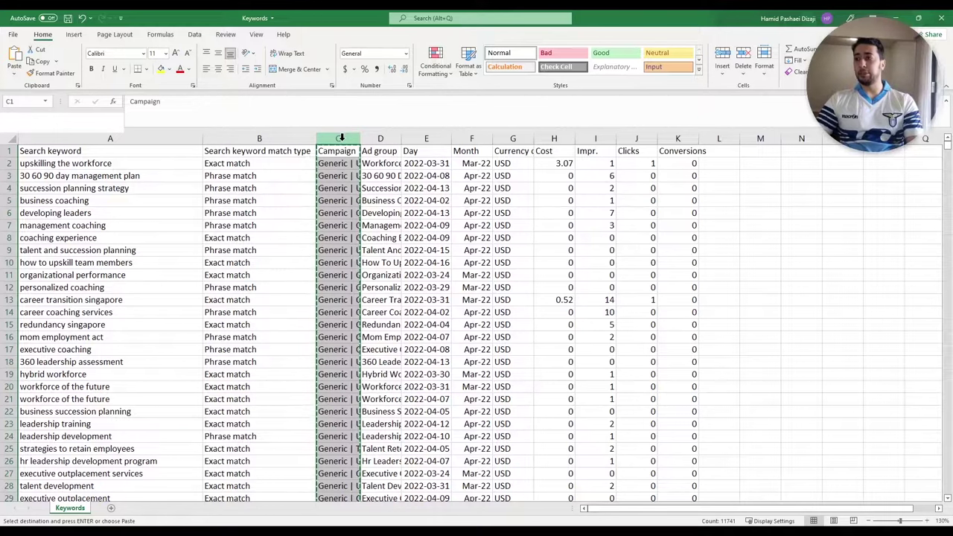
pyautogui.click(716, 151)
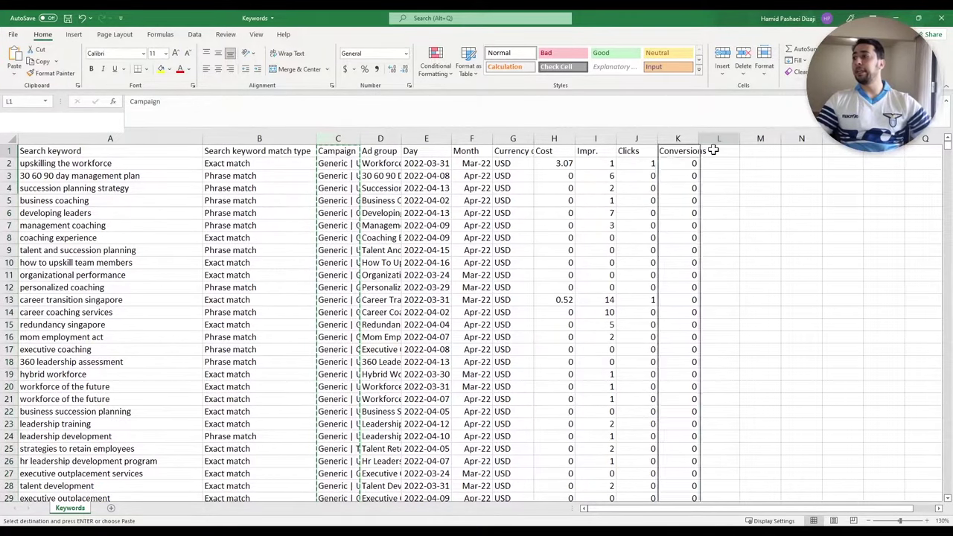
pyautogui.rightClick(716, 151)
pyautogui.click(738, 201)
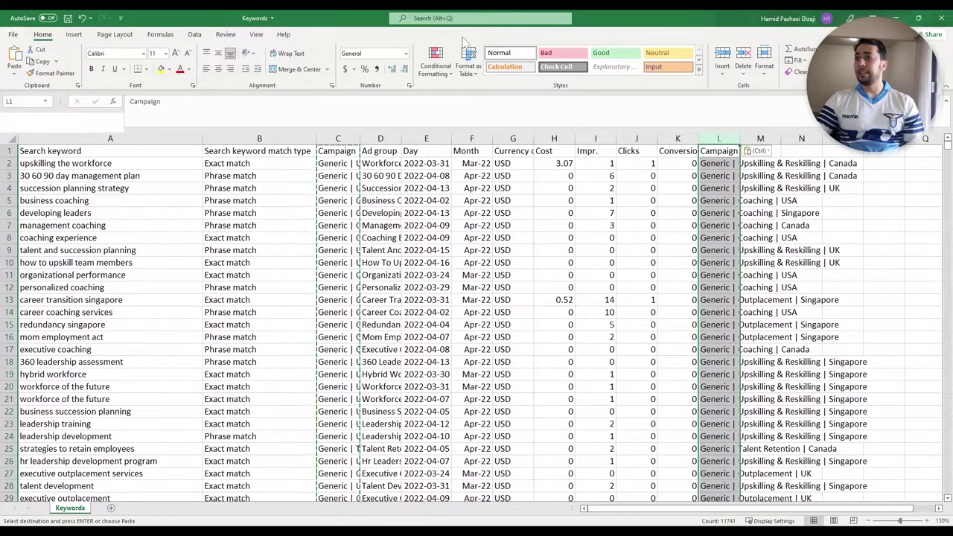
# Split the copied Campaign column L with Text to Columns, using "|" as an additional custom delimiter and General format.
pyautogui.click(194, 34)
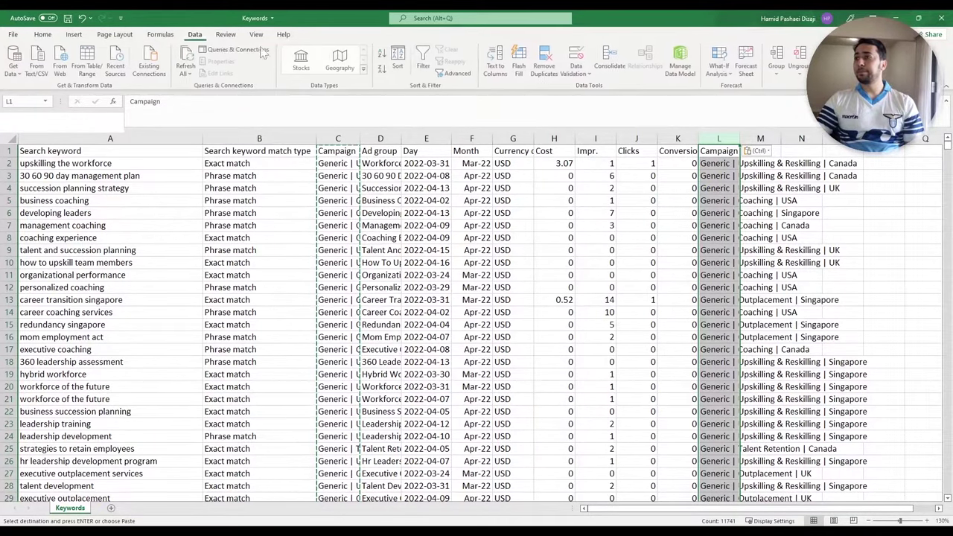
pyautogui.click(496, 67)
pyautogui.click(329, 185)
pyautogui.click(507, 328)
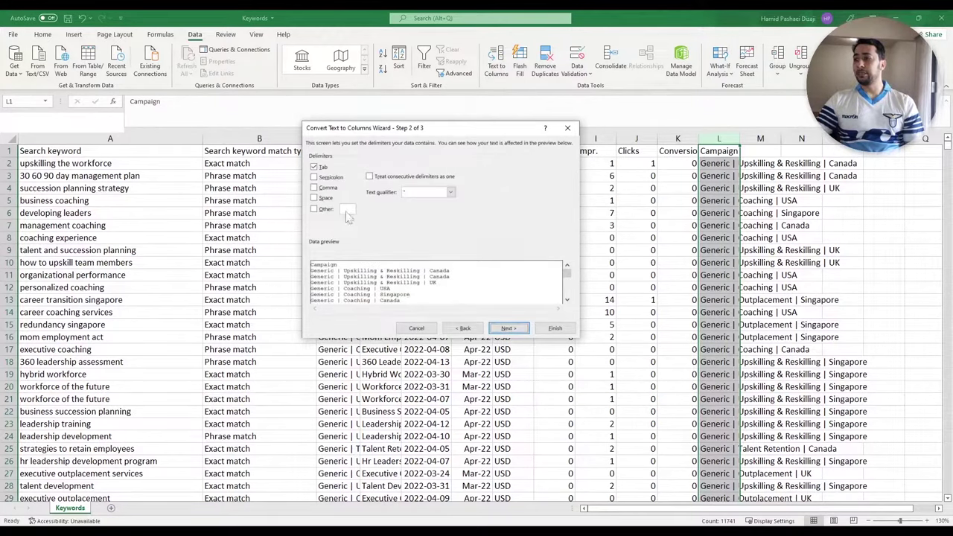
pyautogui.write('|')
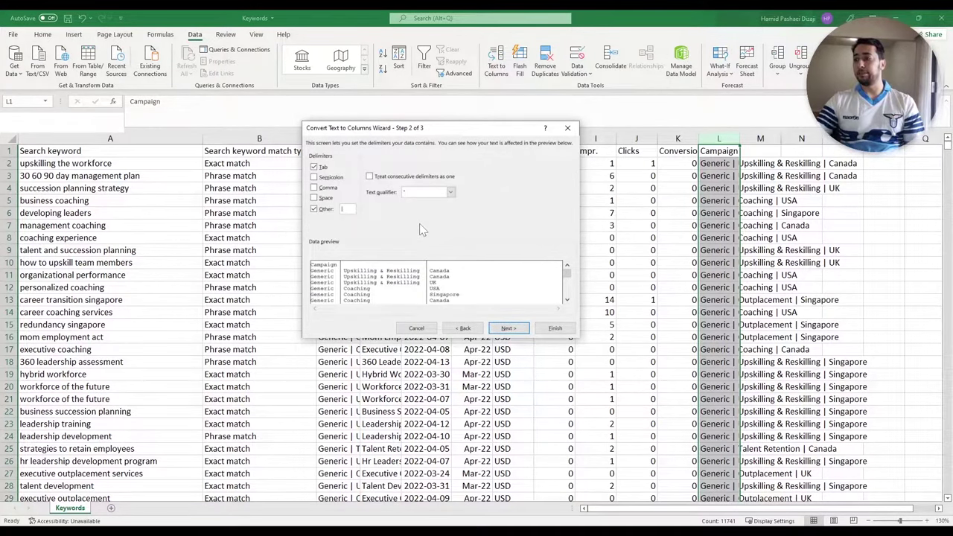
pyautogui.click(508, 327)
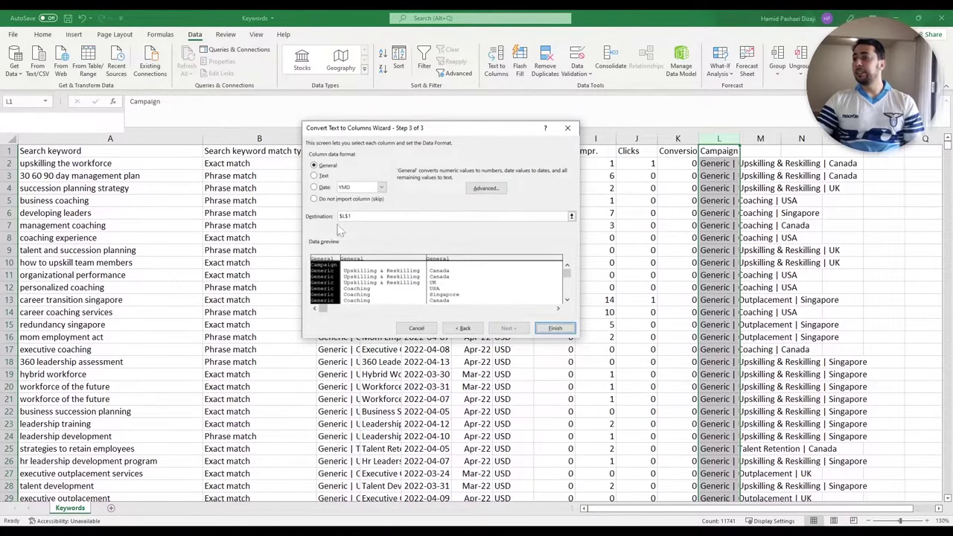
pyautogui.click(551, 327)
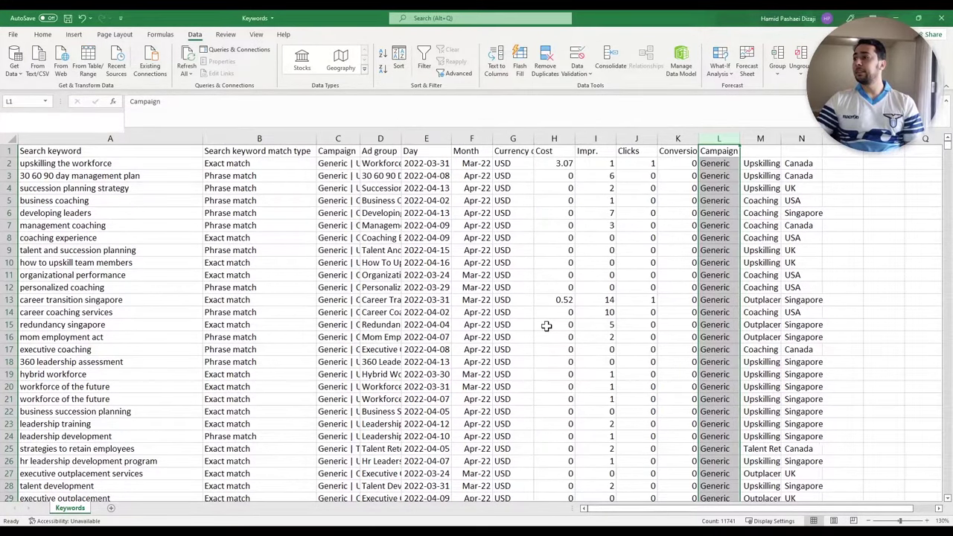
# Delete column L containing the split-off "Generic" part of the campaign names.
pyautogui.click(722, 151)
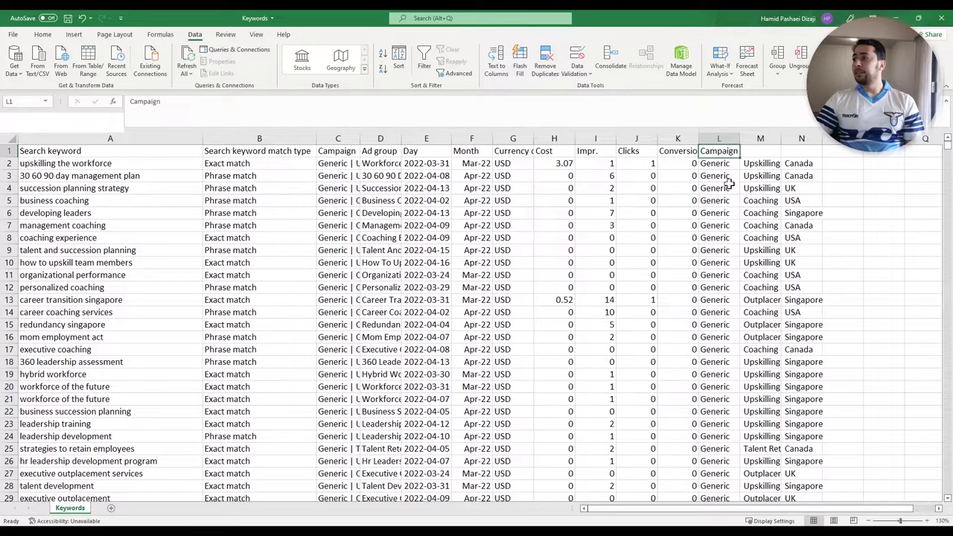
pyautogui.click(719, 140)
pyautogui.rightClick(719, 141)
pyautogui.click(752, 239)
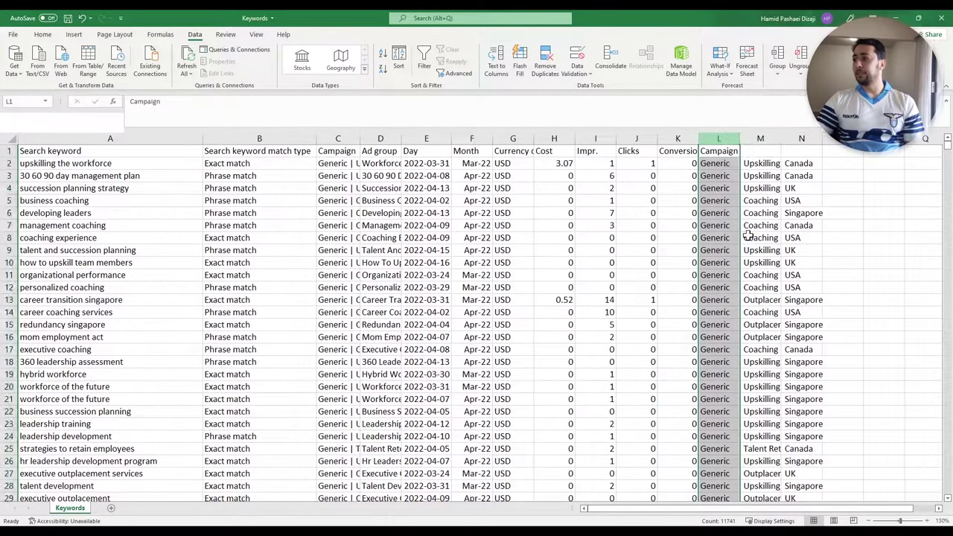
# Enter the header "KW Goup" in cell L1 and autofit column L to its contents.
pyautogui.click(719, 151)
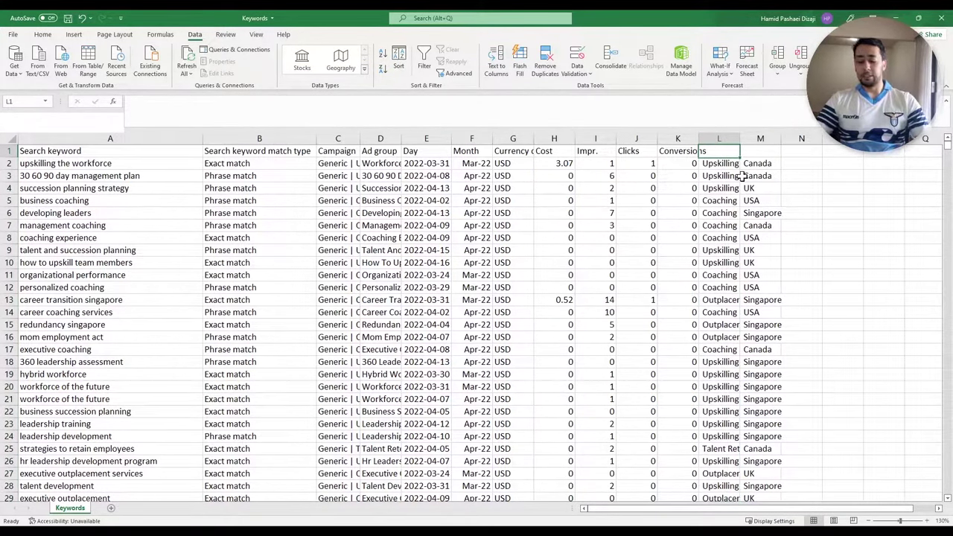
pyautogui.write('Campaign')
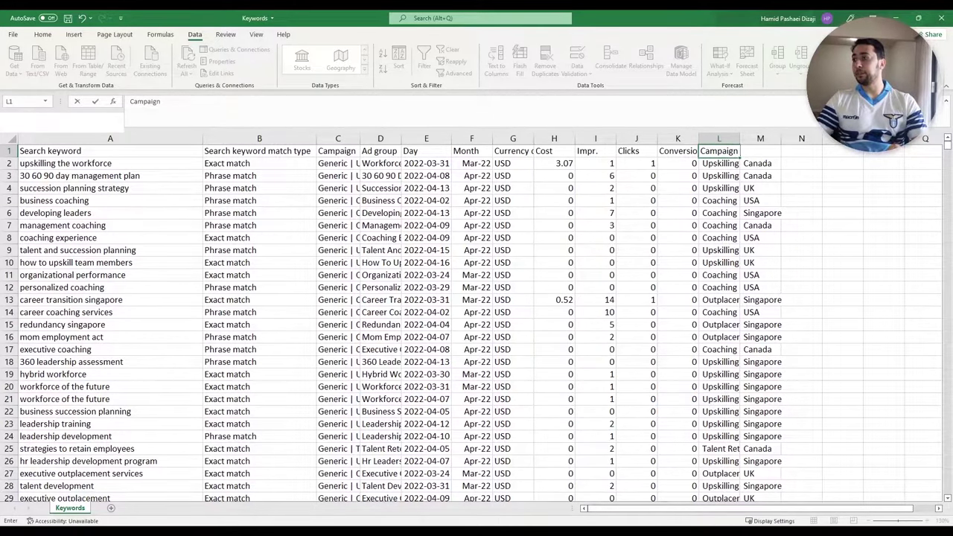
pyautogui.write(' Grou')
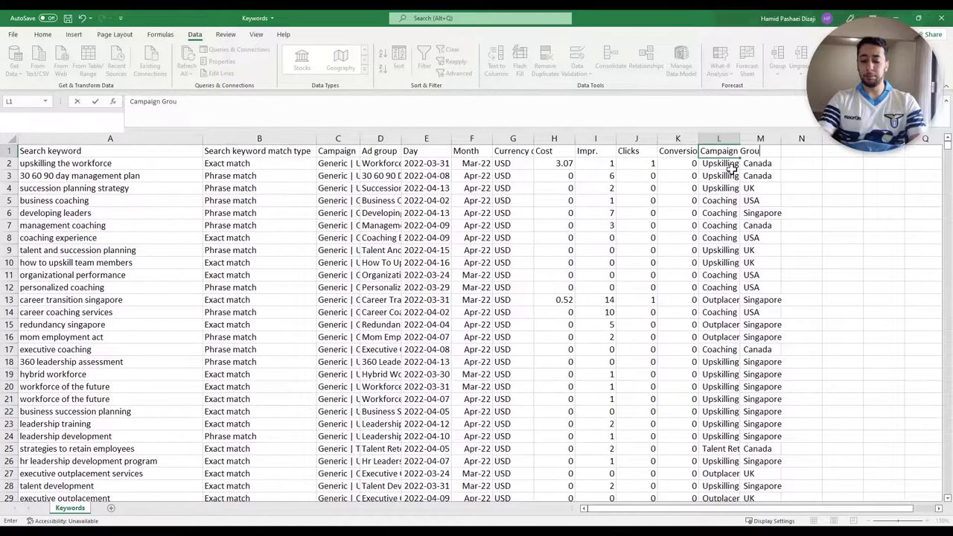
pyautogui.hotkey('shift', 'Home')
pyautogui.write('K')
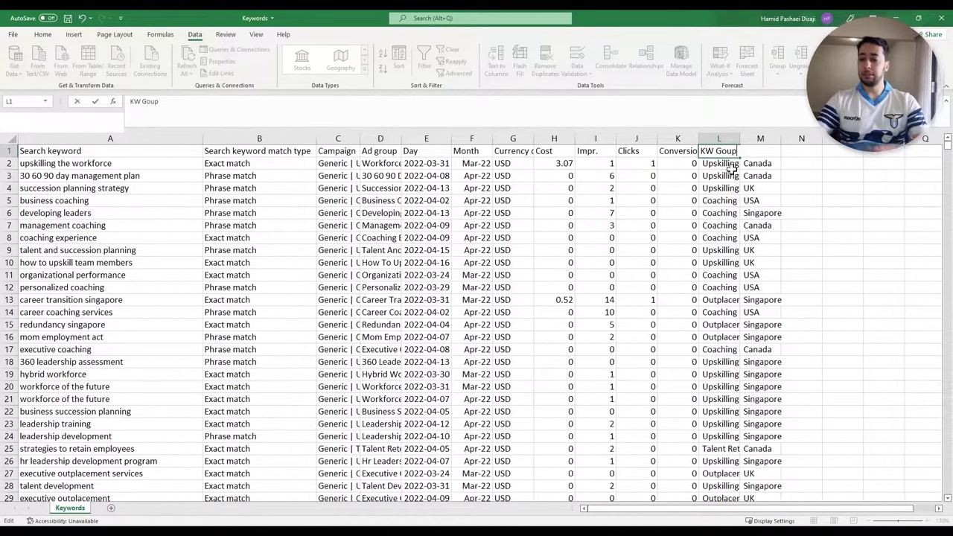
pyautogui.write('W Goup')
pyautogui.click(832, 191)
pyautogui.doubleClick(738, 139)
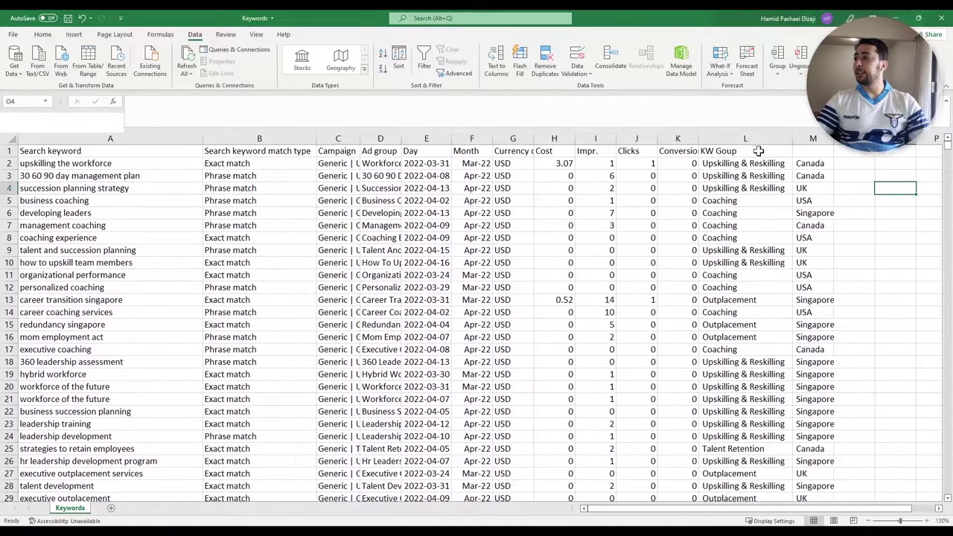
# Enter the header "Location" in cell M1 above the country names.
pyautogui.click(822, 152)
pyautogui.write('Loca')
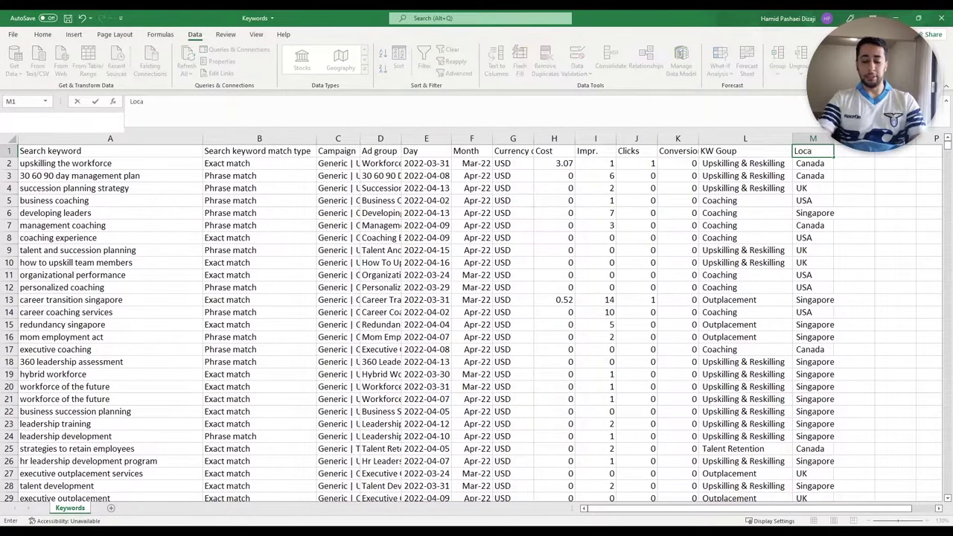
pyautogui.write('tion')
pyautogui.click(828, 163)
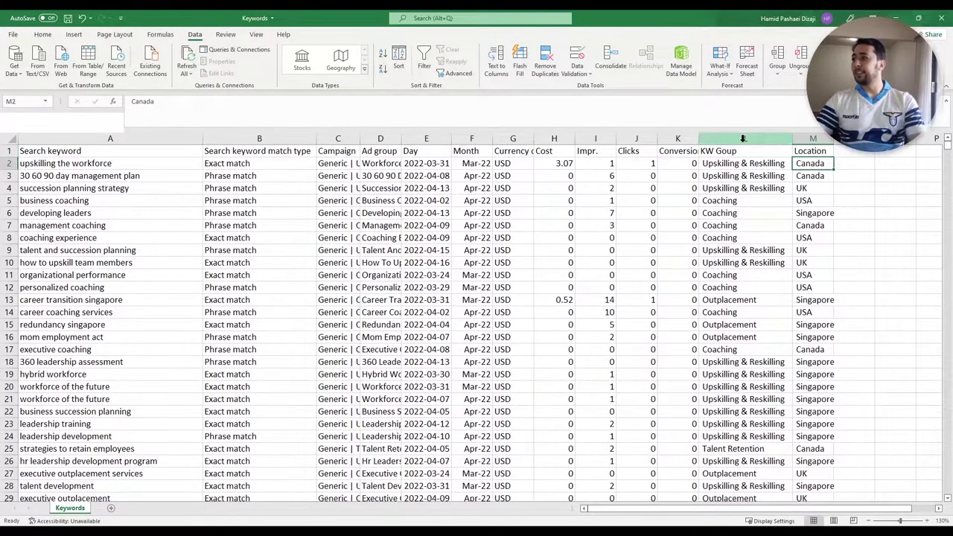
# Compare the fully widened Campaign column with the KW Goup and Location columns, and narrow the Campaign column again.
pyautogui.moveTo(745, 139); pyautogui.dragTo(816, 138)
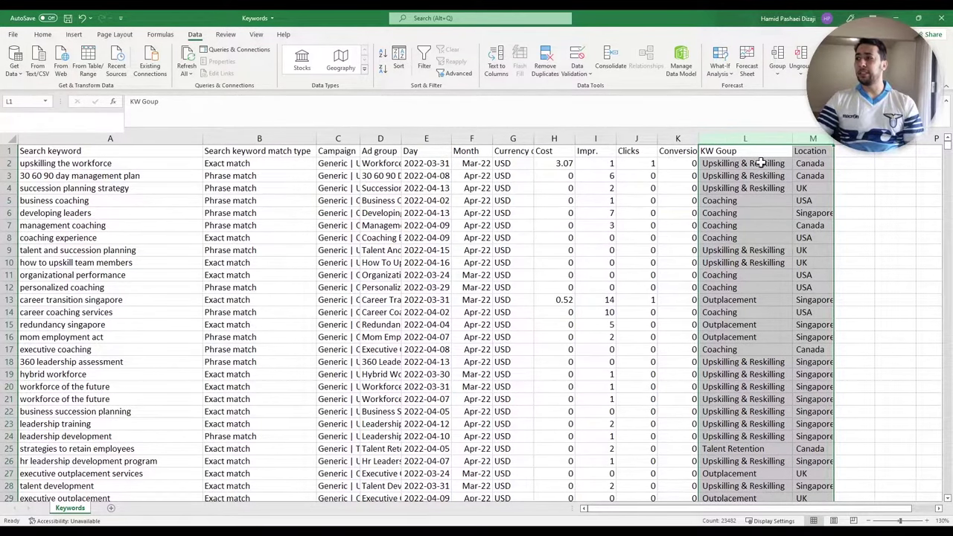
pyautogui.click(335, 152)
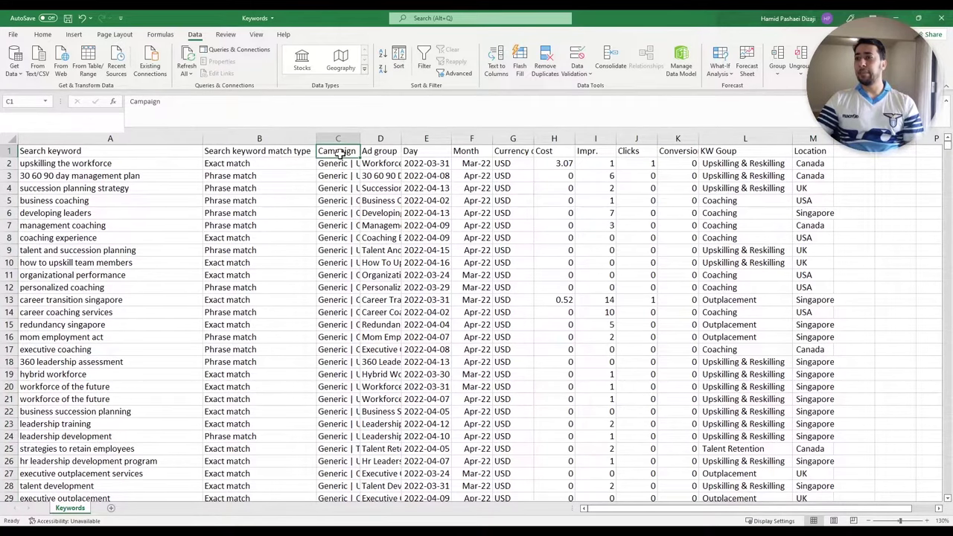
pyautogui.click(343, 139)
pyautogui.doubleClick(360, 138)
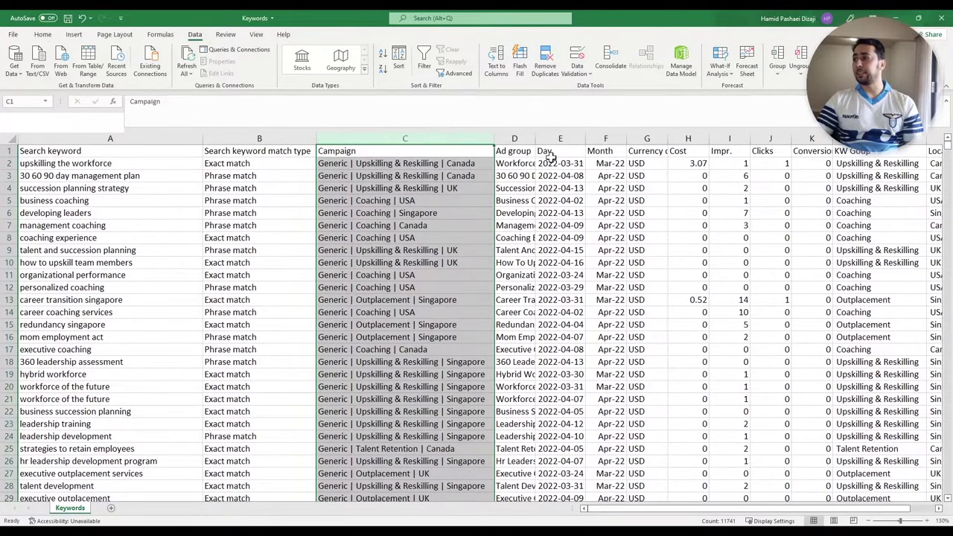
pyautogui.moveTo(494, 138); pyautogui.dragTo(376, 138)
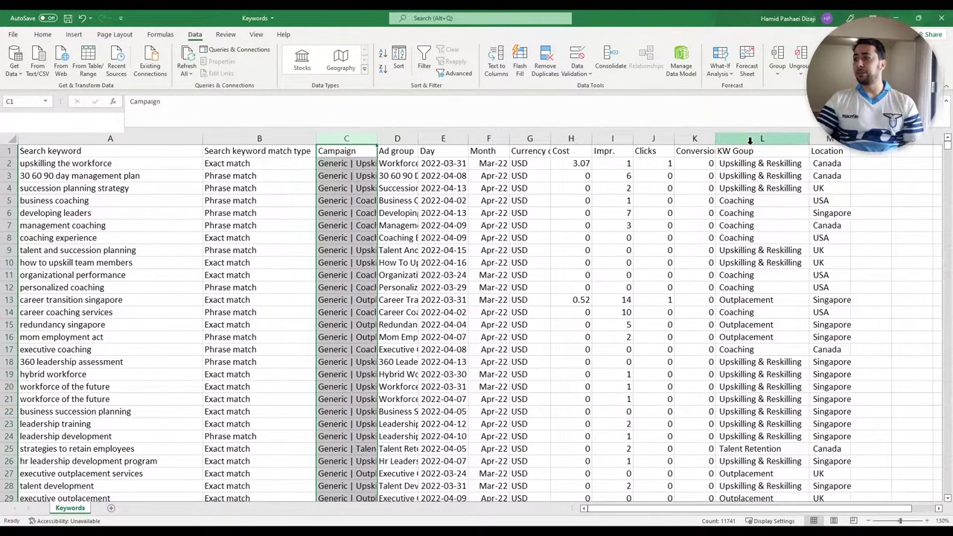
pyautogui.moveTo(766, 138); pyautogui.dragTo(828, 139)
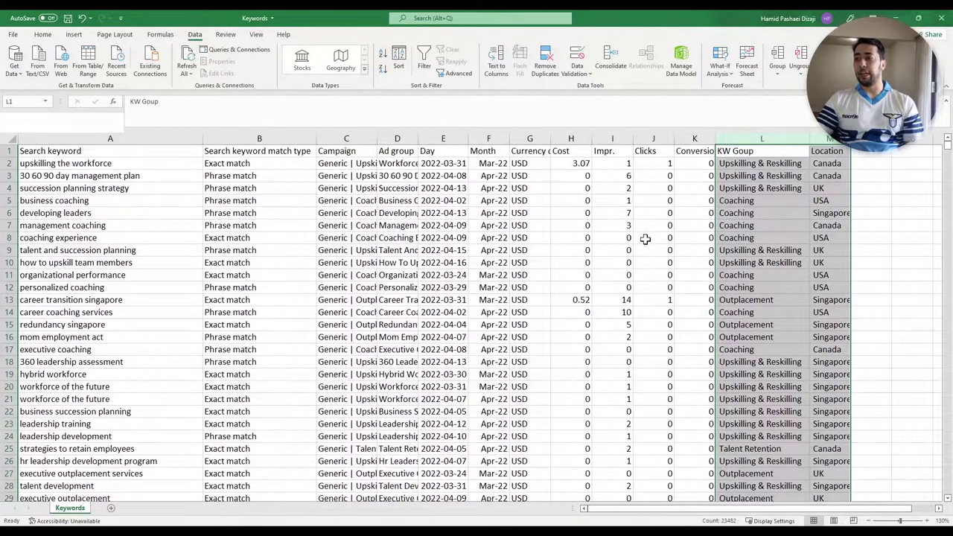
pyautogui.moveTo(746, 138); pyautogui.dragTo(828, 139)
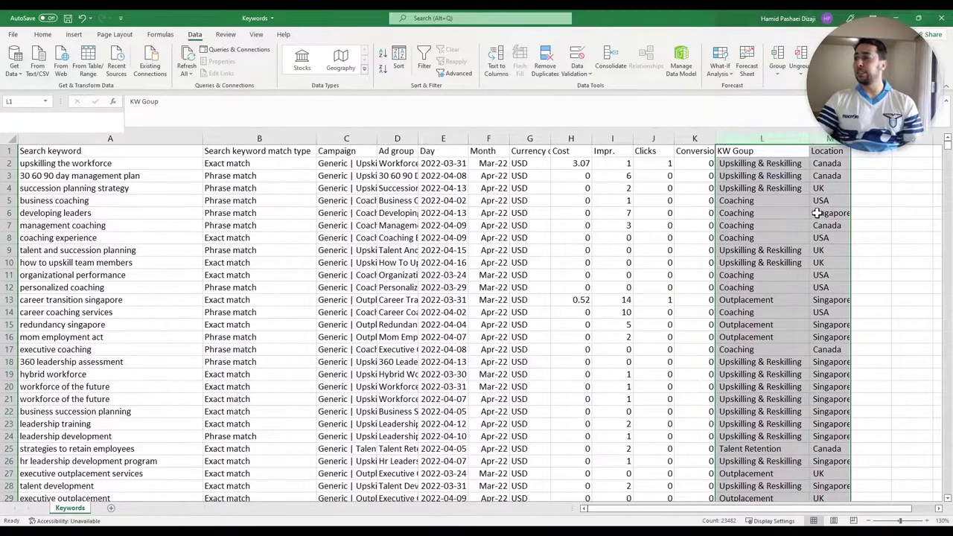
pyautogui.click(726, 215)
pyautogui.click(167, 240)
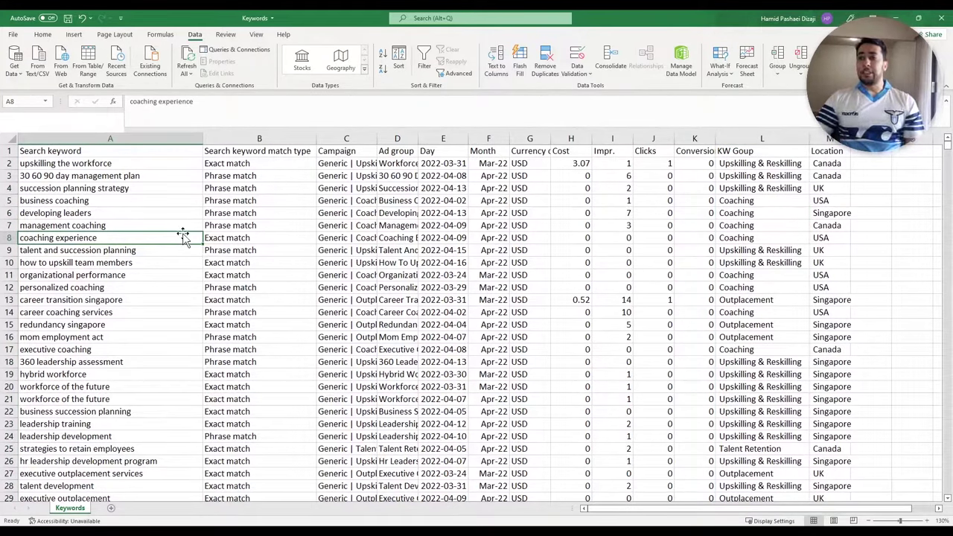
pyautogui.click(236, 276)
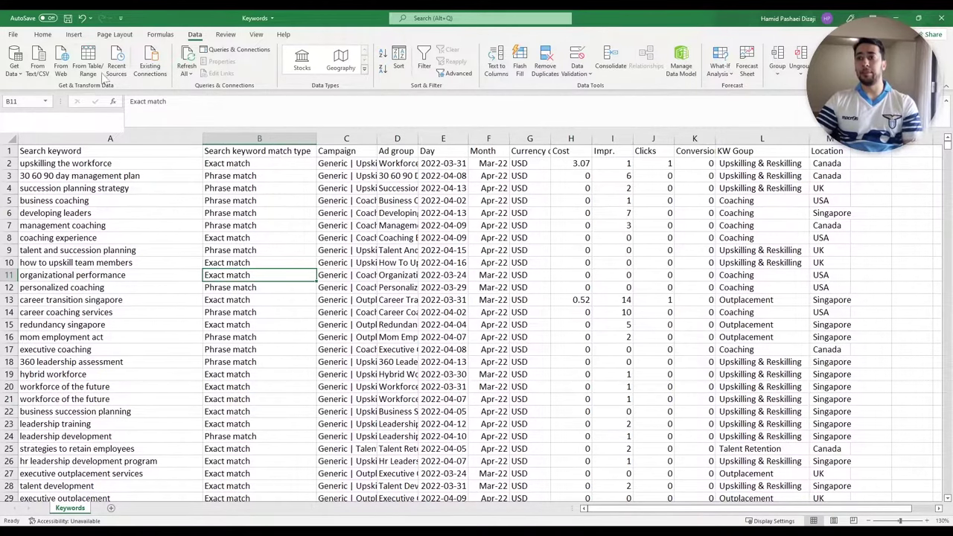
# Create a PivotTable from the whole keyword data range on a new worksheet.
pyautogui.click(124, 189)
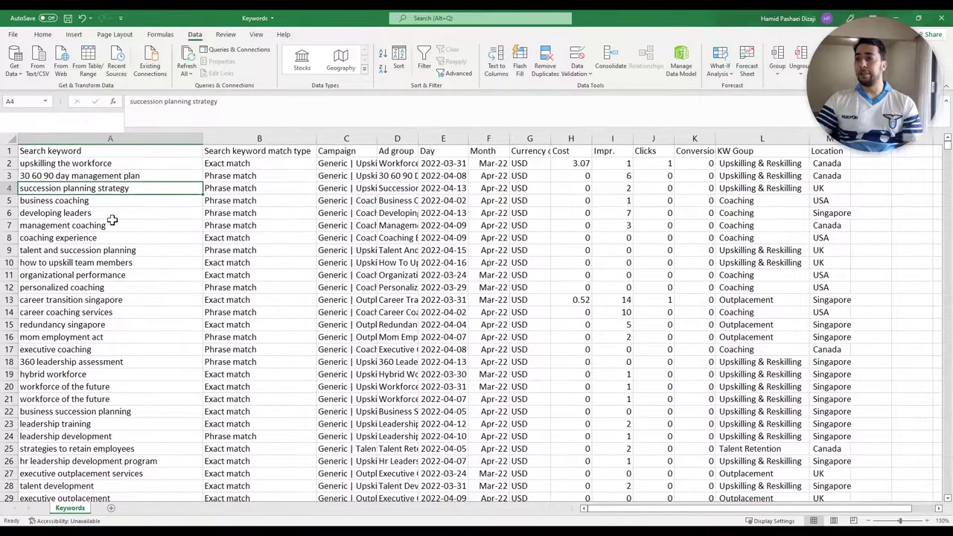
pyautogui.click(74, 38)
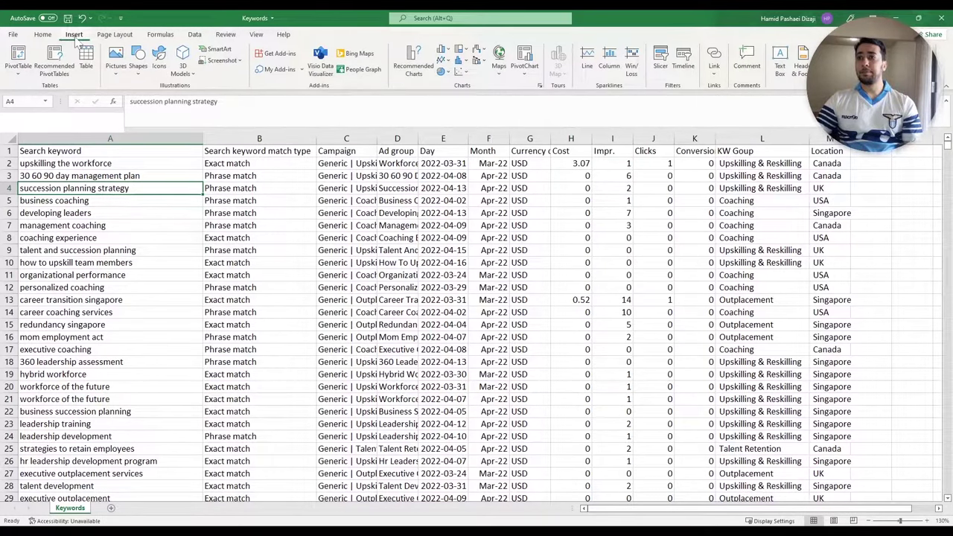
pyautogui.click(19, 59)
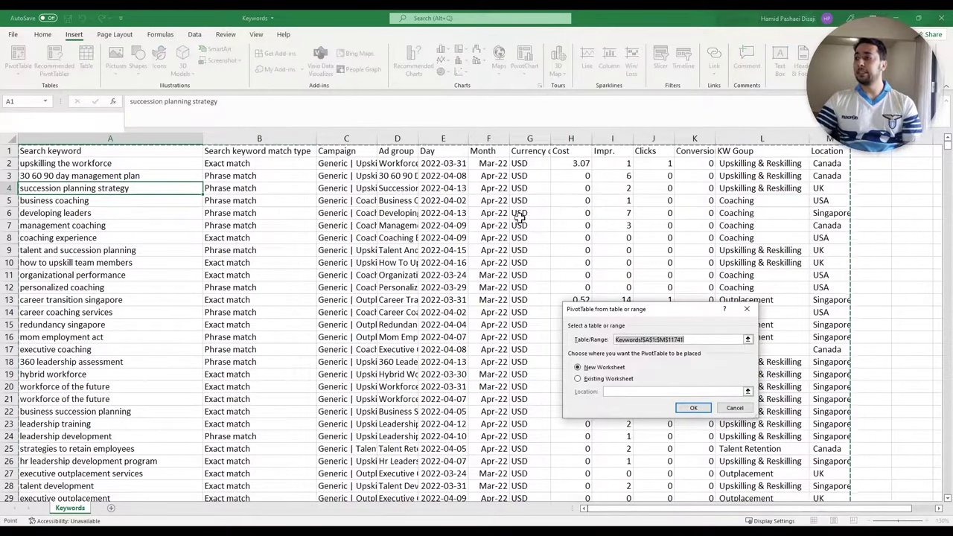
pyautogui.click(691, 408)
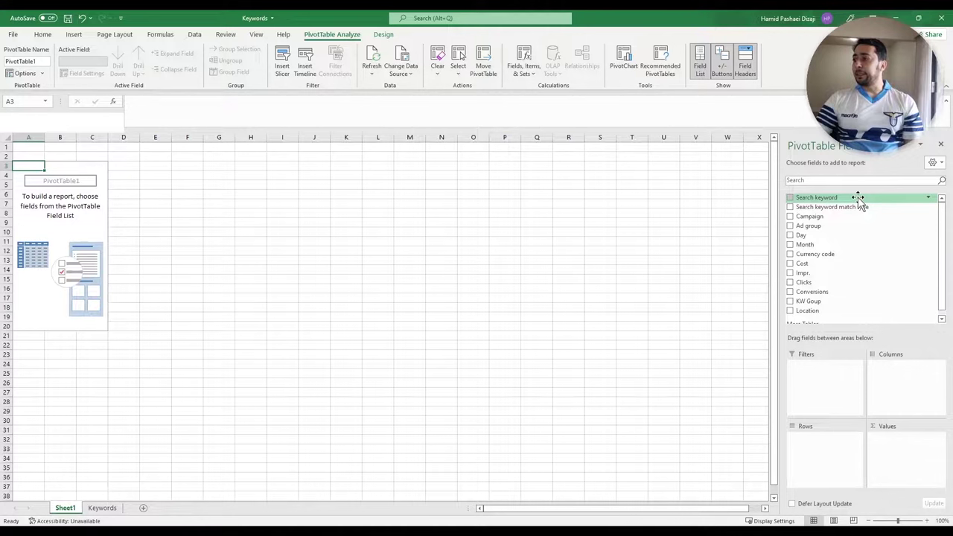
# Add Search keyword to the pivot table's rows and Cost, Impr., Clicks and Conversions as summed values.
pyautogui.moveTo(858, 197); pyautogui.dragTo(842, 448)
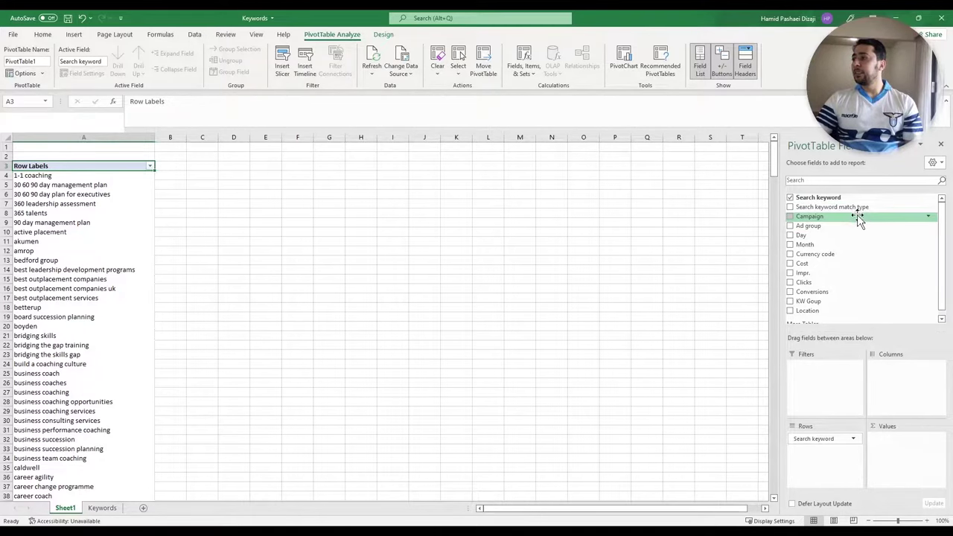
pyautogui.moveTo(859, 263); pyautogui.dragTo(904, 463)
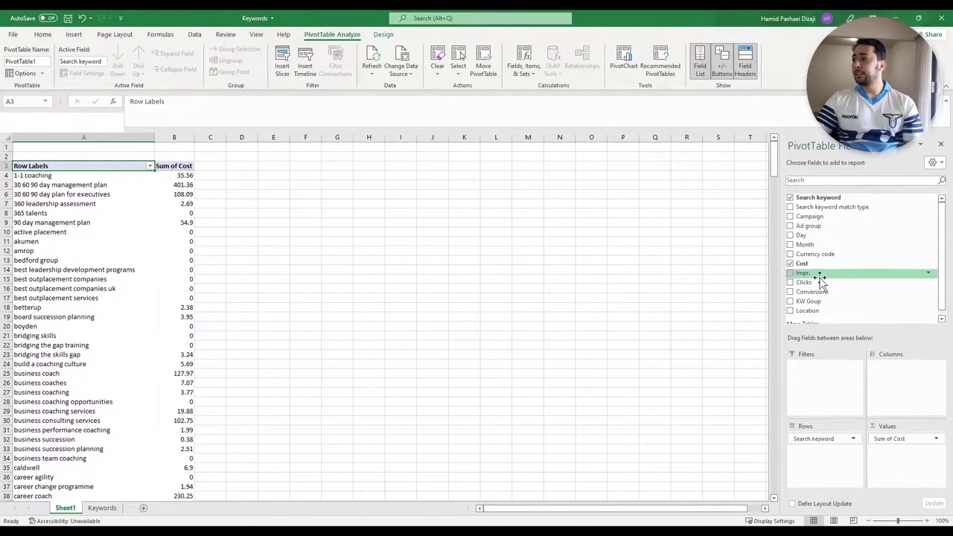
pyautogui.moveTo(819, 274); pyautogui.dragTo(904, 452)
pyautogui.moveTo(815, 290); pyautogui.dragTo(906, 467)
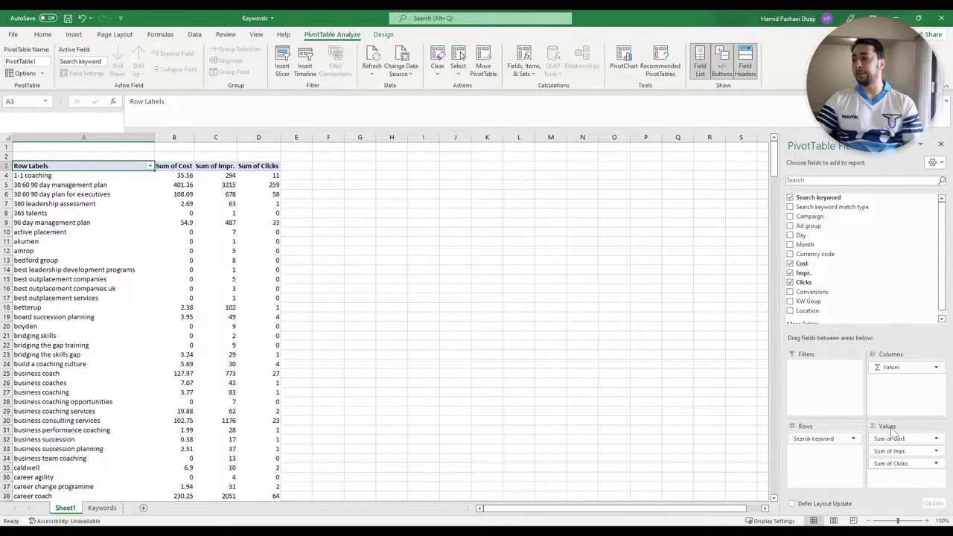
pyautogui.moveTo(811, 291); pyautogui.dragTo(917, 477)
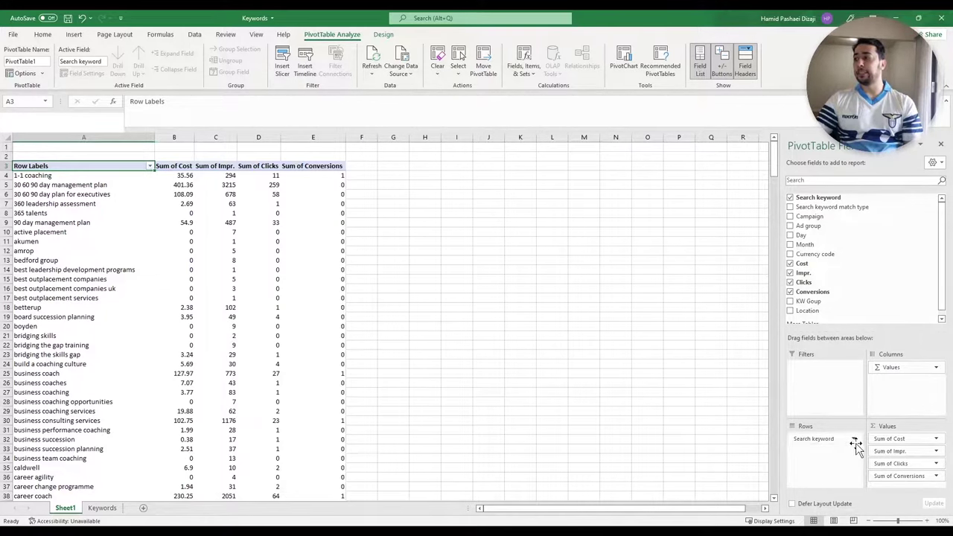
pyautogui.click(122, 223)
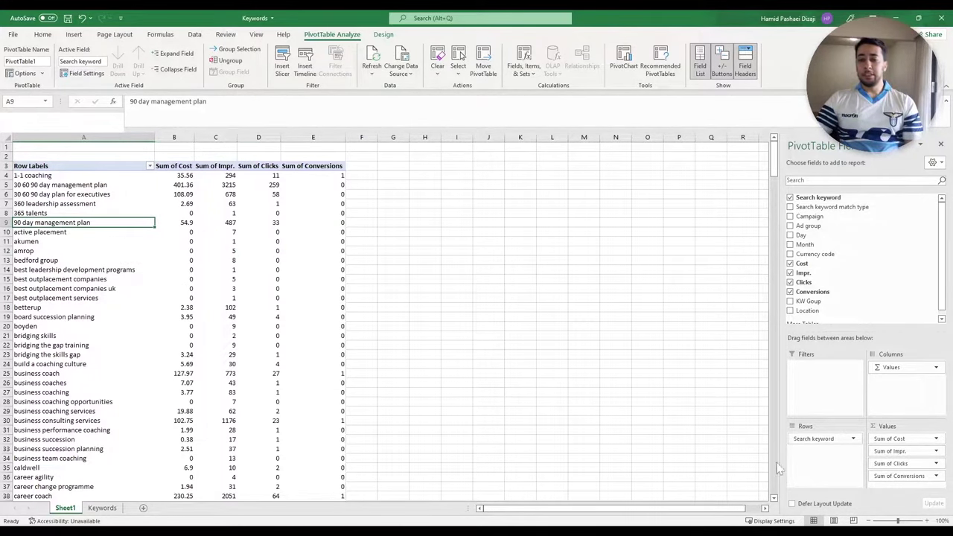
# In the PivotTable options, show error values as blank and turn off autofitting column widths on update.
pyautogui.keyDown('ctrl'); pyautogui.scroll(4, 477, 332); pyautogui.keyUp('ctrl')
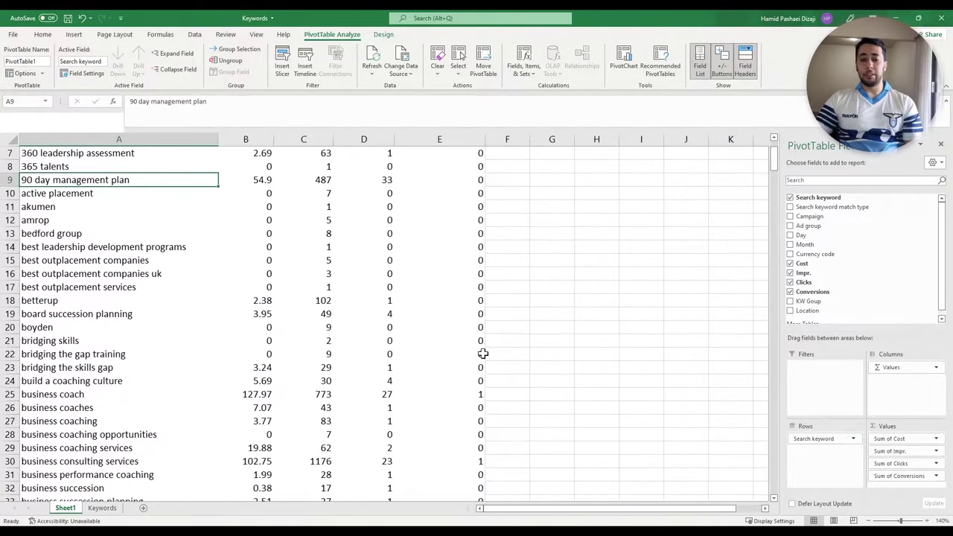
pyautogui.scroll(2, 477, 332)
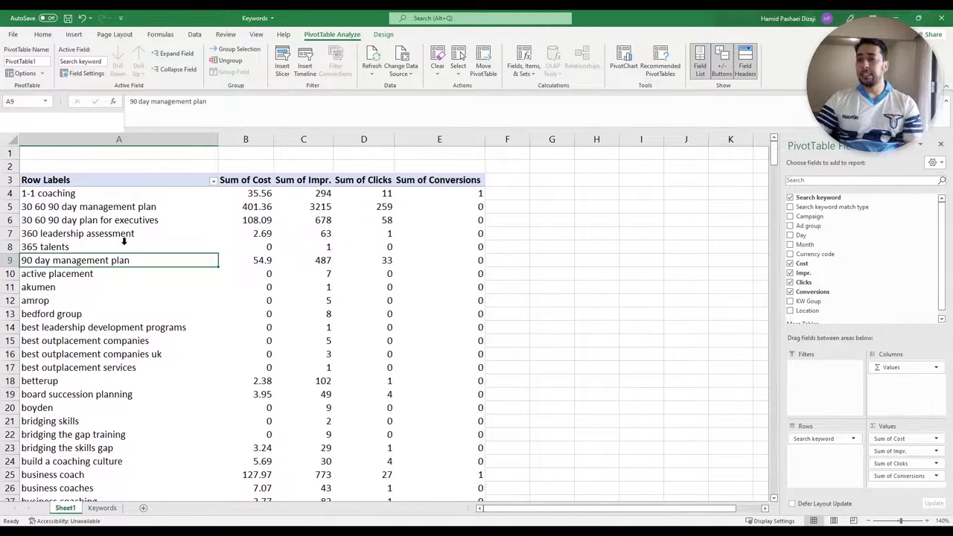
pyautogui.rightClick(95, 246)
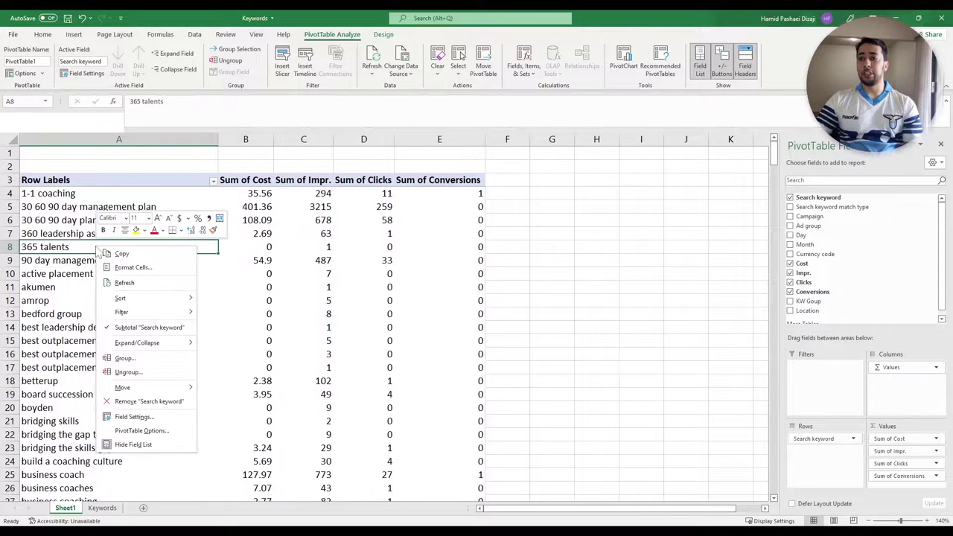
pyautogui.click(186, 432)
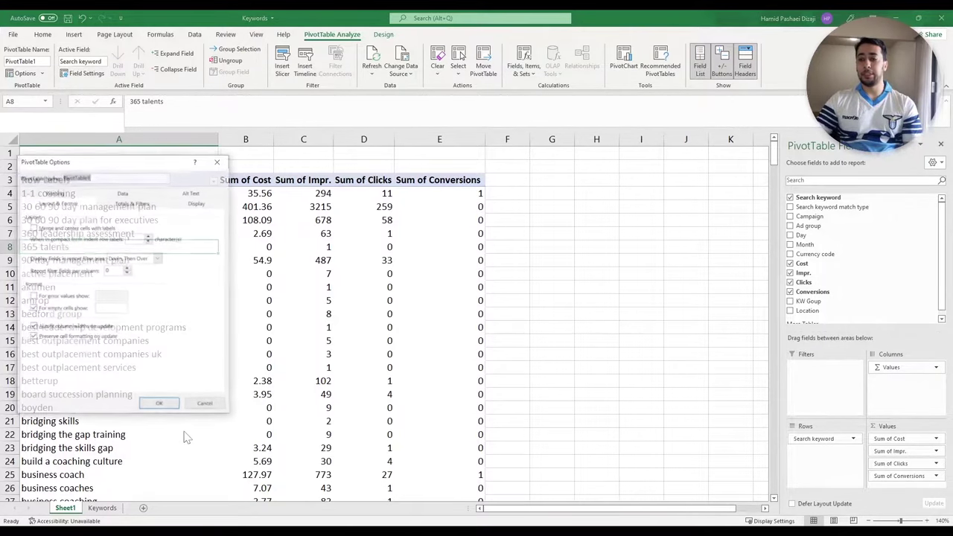
pyautogui.click(32, 295)
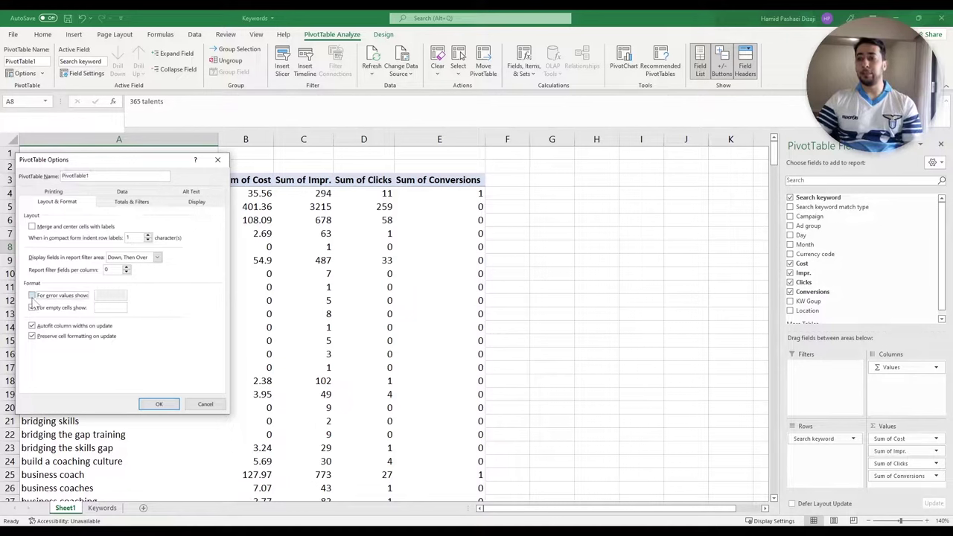
pyautogui.press('Tab')
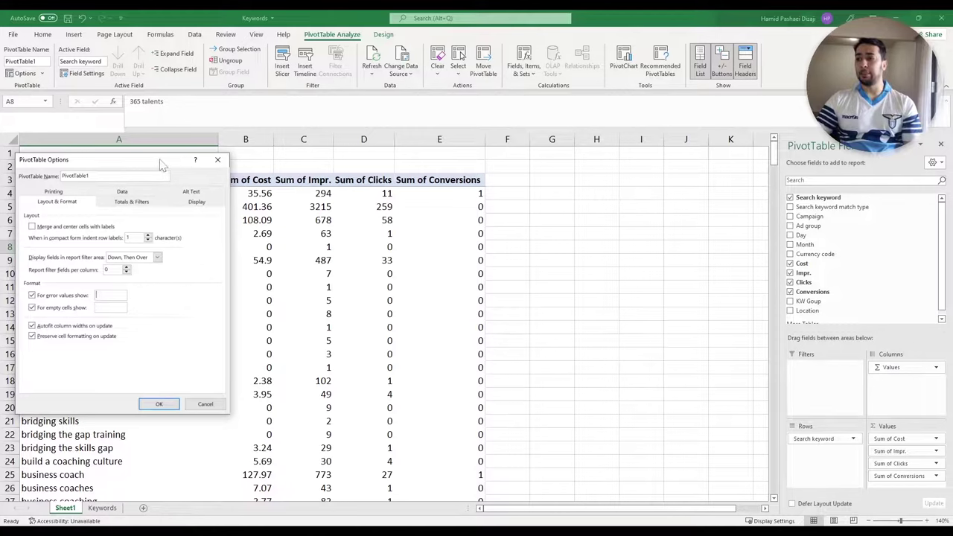
pyautogui.moveTo(159, 160); pyautogui.dragTo(195, 159)
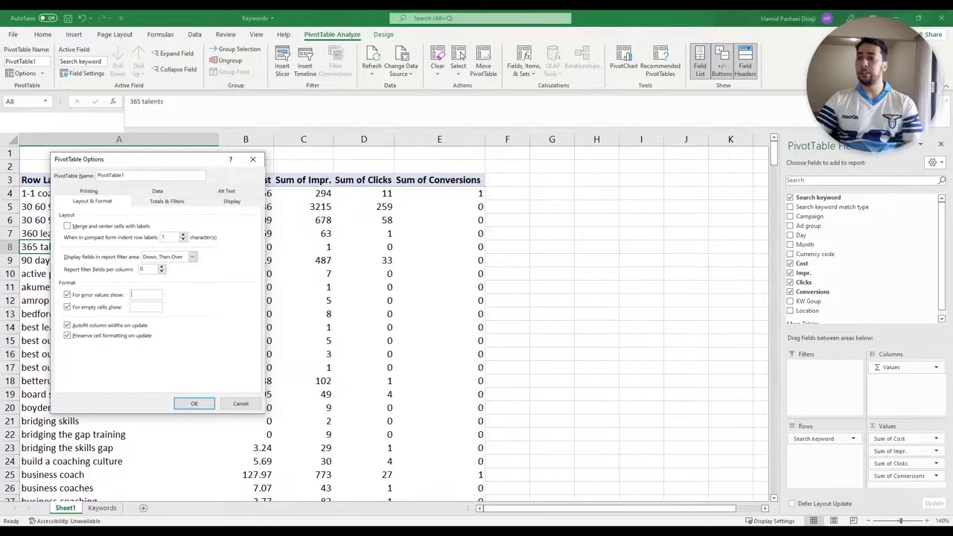
pyautogui.click(67, 328)
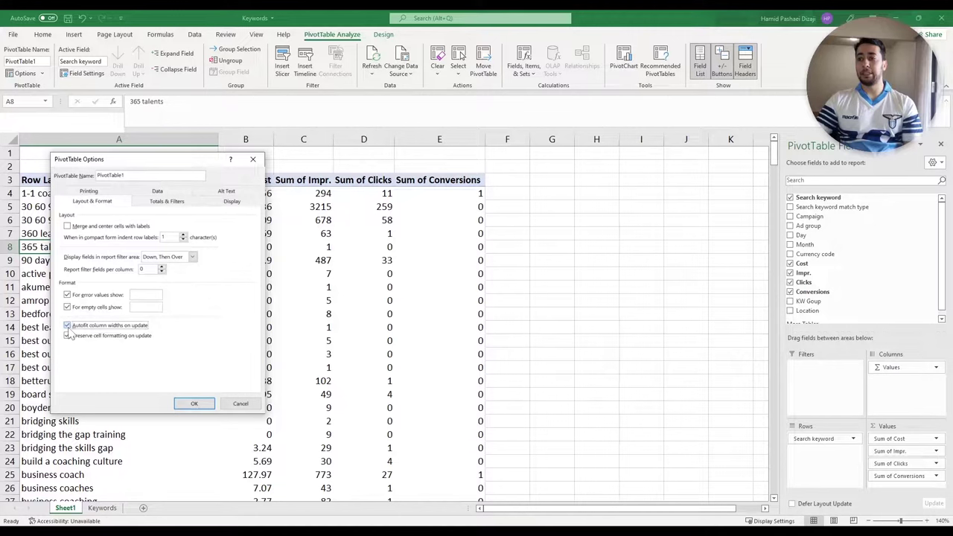
pyautogui.click(67, 327)
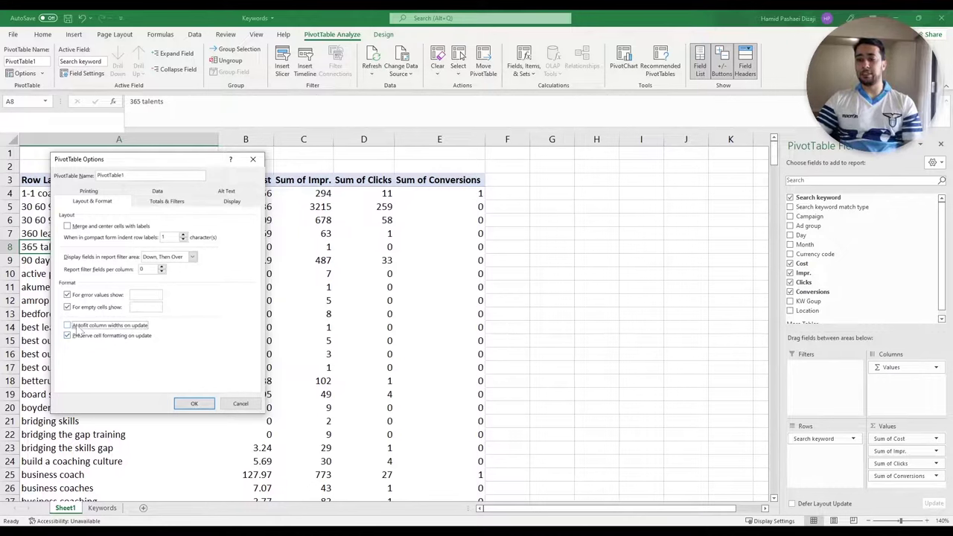
pyautogui.click(194, 402)
pyautogui.click(141, 330)
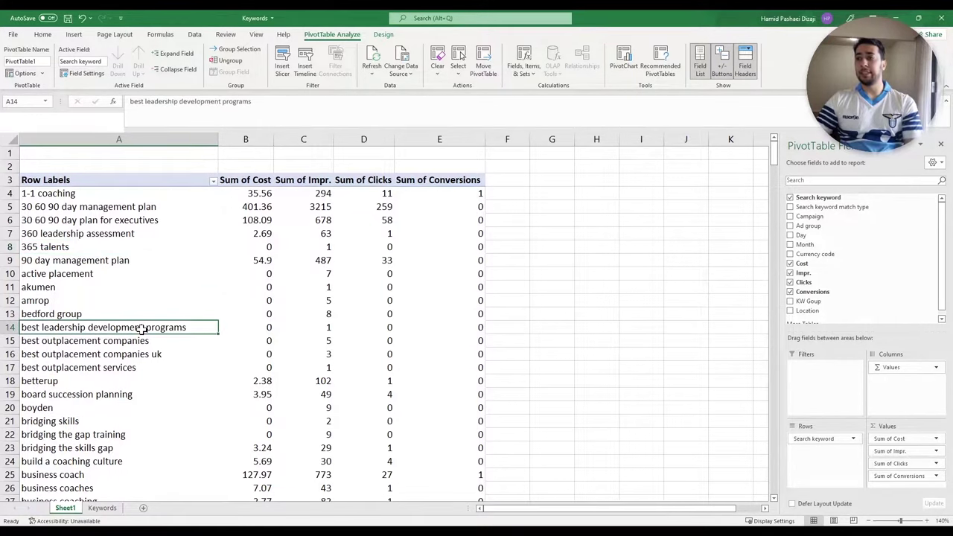
# Add Campaign, KW Goup, Location, Ad group, Day and Month as report filters of the pivot table.
pyautogui.moveTo(264, 261)
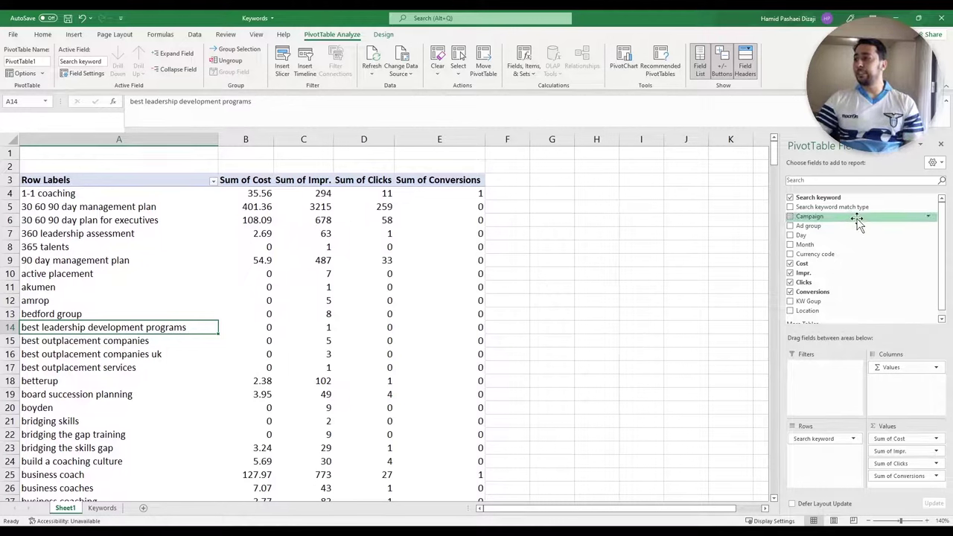
pyautogui.moveTo(856, 223); pyautogui.dragTo(855, 379)
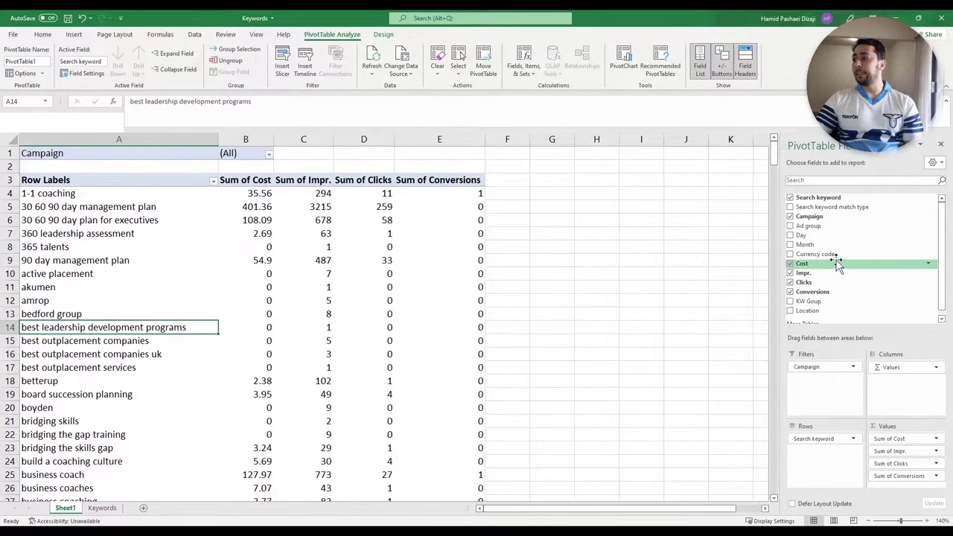
pyautogui.moveTo(831, 310); pyautogui.dragTo(842, 373)
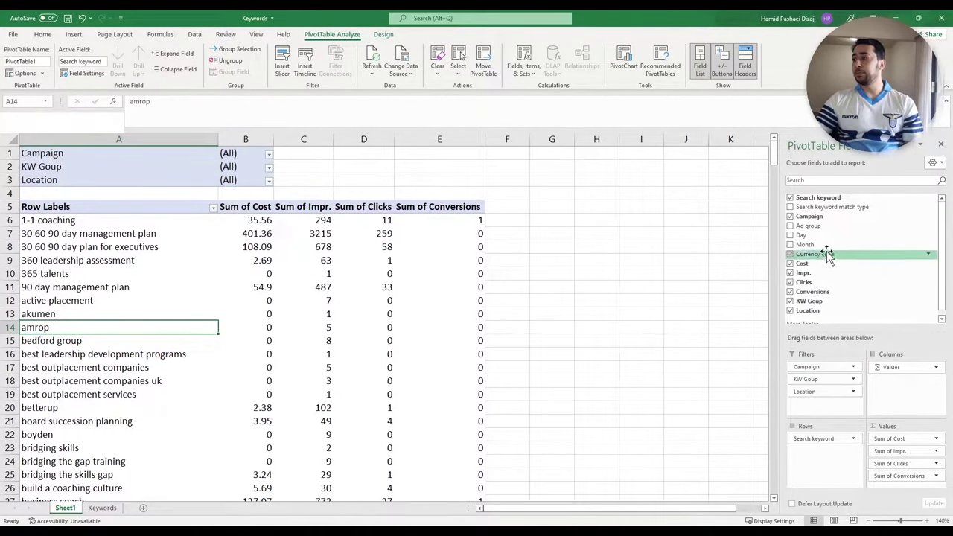
pyautogui.moveTo(828, 231); pyautogui.dragTo(837, 402)
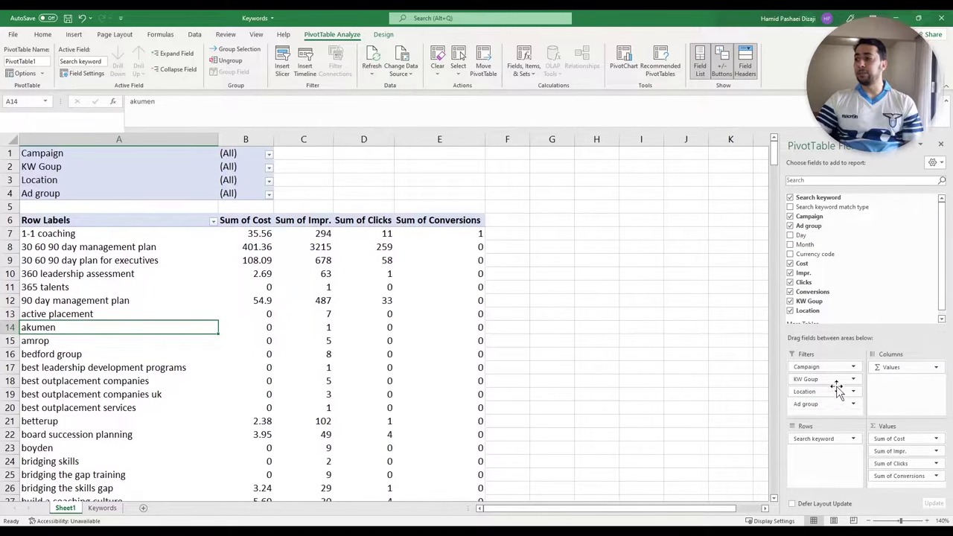
pyautogui.moveTo(832, 245); pyautogui.dragTo(836, 411)
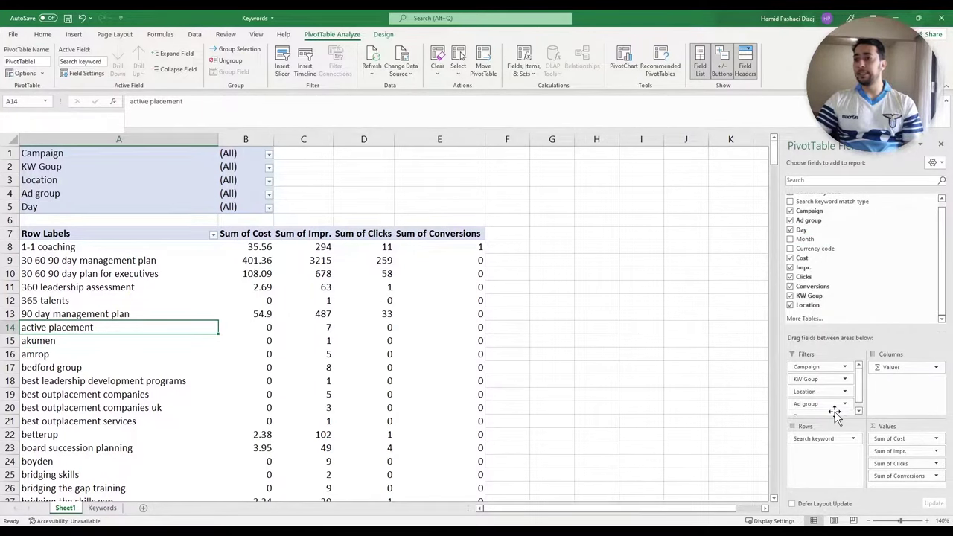
pyautogui.moveTo(804, 239); pyautogui.dragTo(827, 414)
pyautogui.click(297, 299)
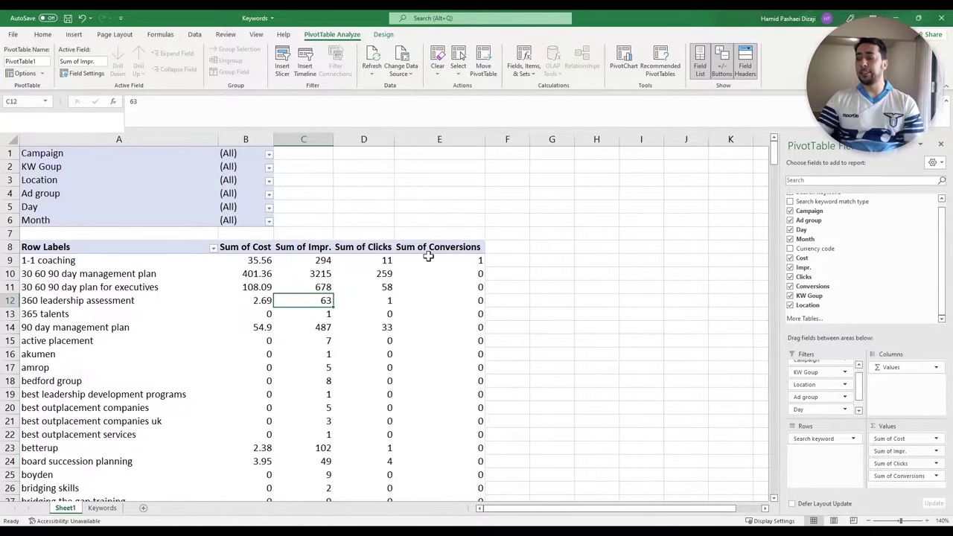
# Switch to the Google Ads report to compare its metric columns with the pivot table's Cost and Impr. headers in Excel.
pyautogui.hotkey('alt', 'Tab')
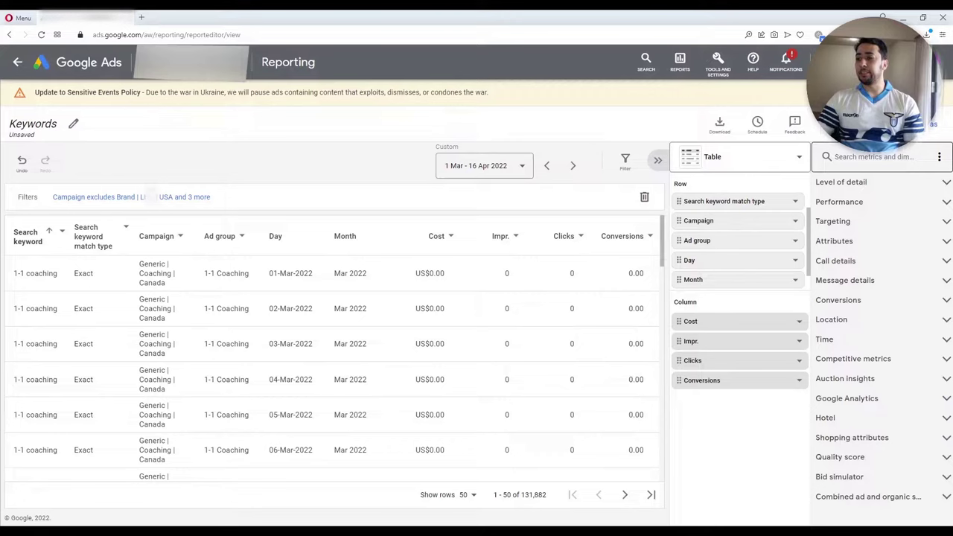
pyautogui.hotkey('alt', 'Tab')
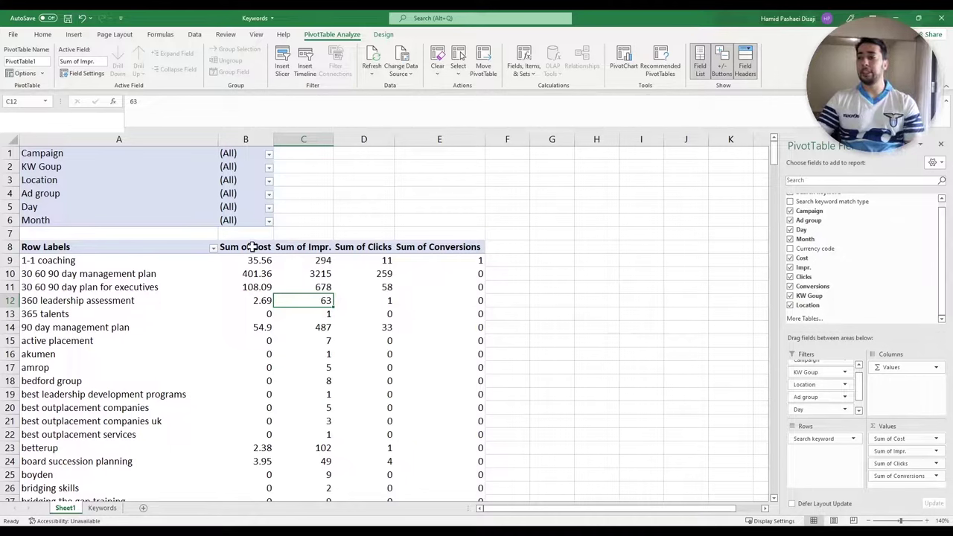
pyautogui.moveTo(252, 247); pyautogui.dragTo(301, 248)
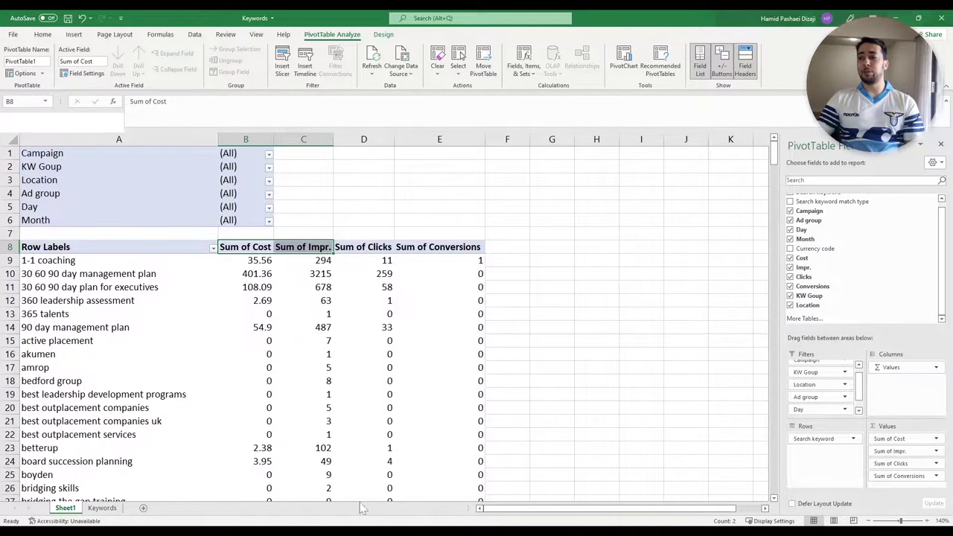
# Switch to the Google Ads report, search its metrics for "ctr", and return to the pivot table in Excel.
pyautogui.hotkey('alt', 'Tab')
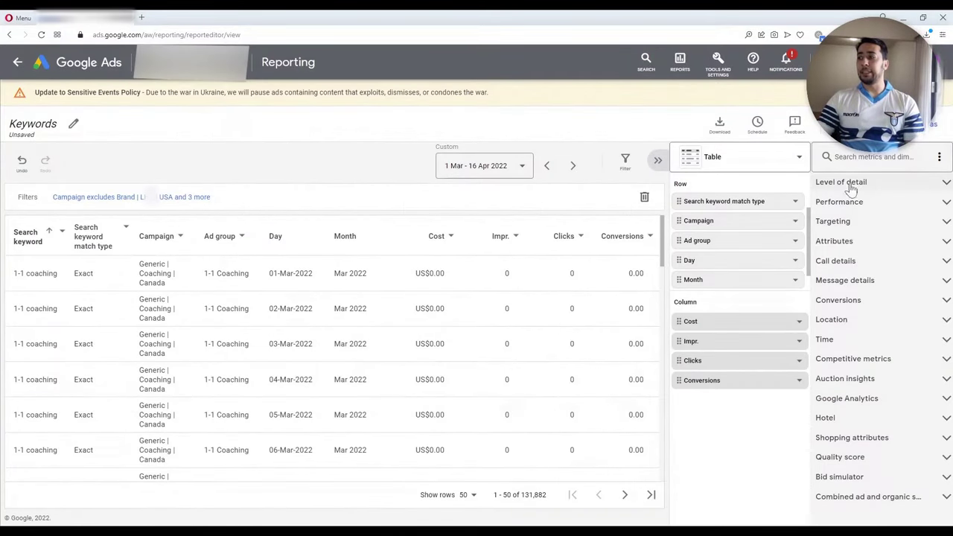
pyautogui.click(852, 157)
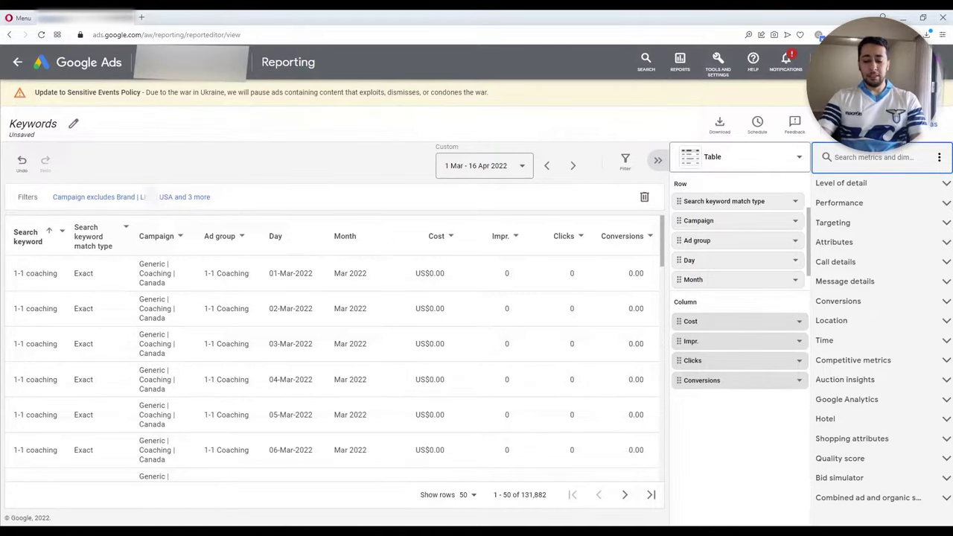
pyautogui.write('c')
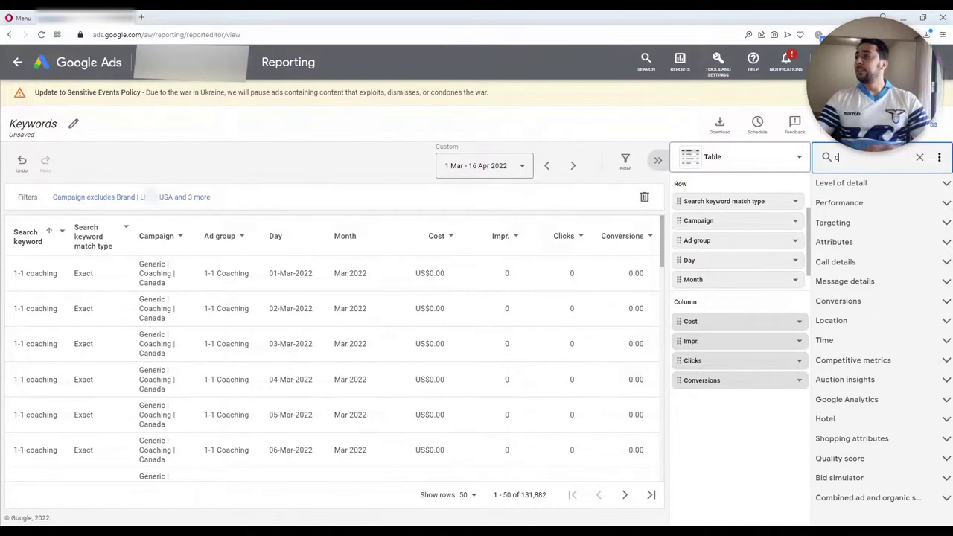
pyautogui.write('tr')
pyautogui.moveTo(872, 185)
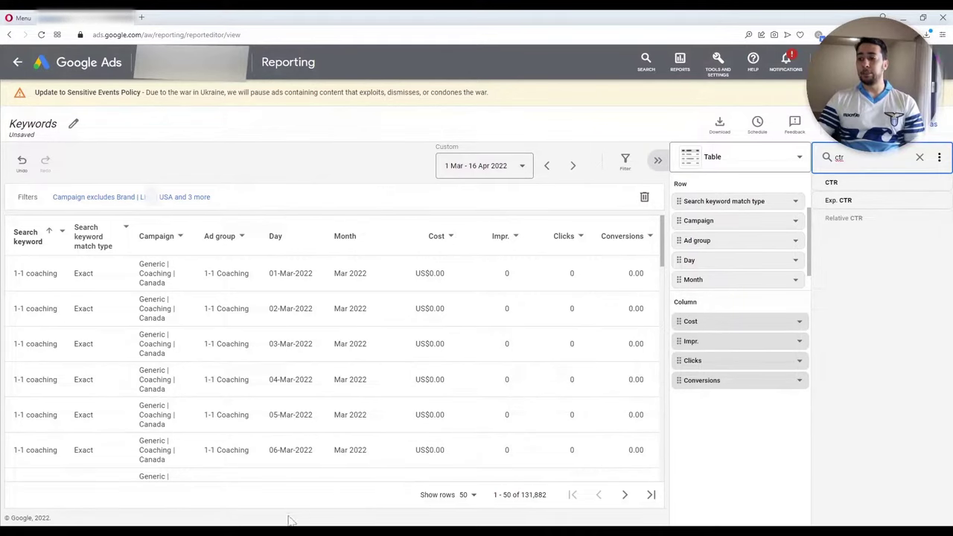
pyautogui.click(205, 497)
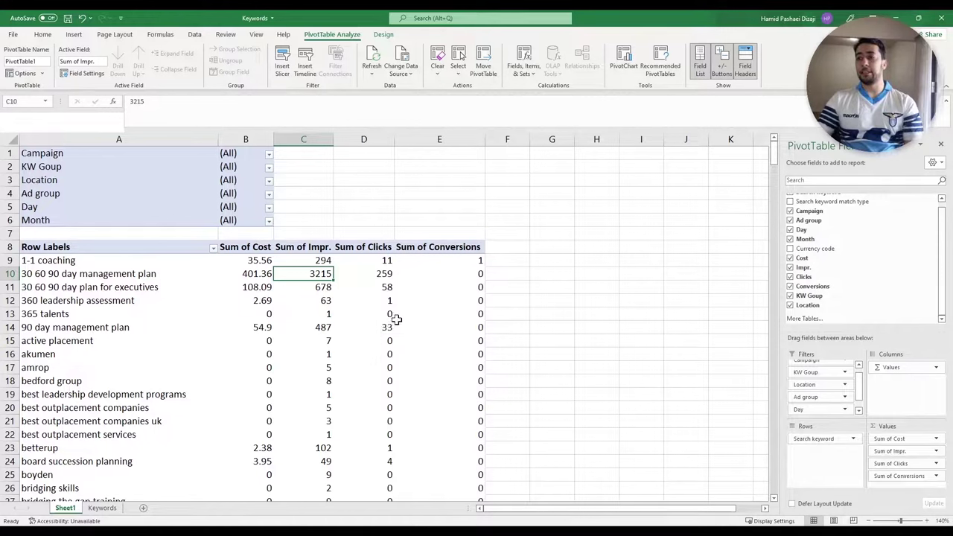
pyautogui.click(344, 366)
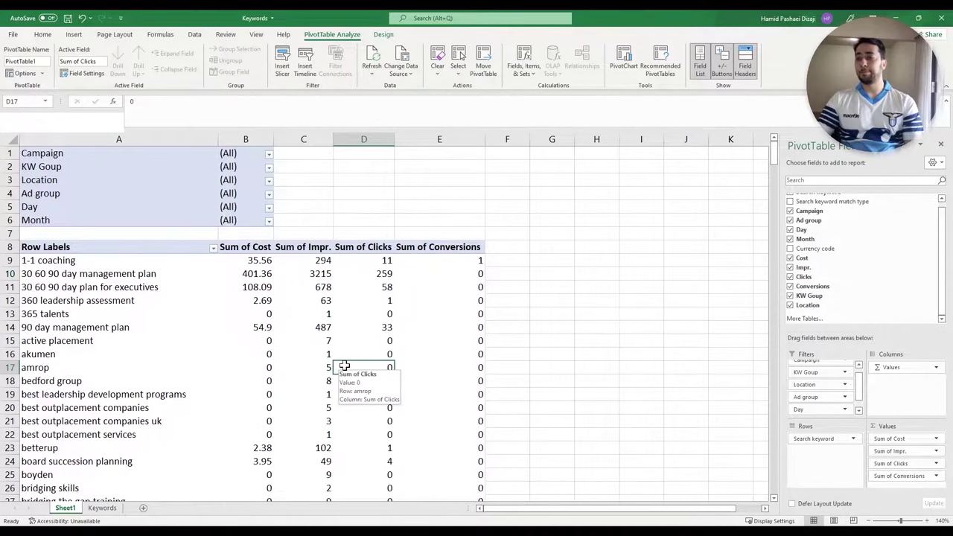
pyautogui.click(386, 341)
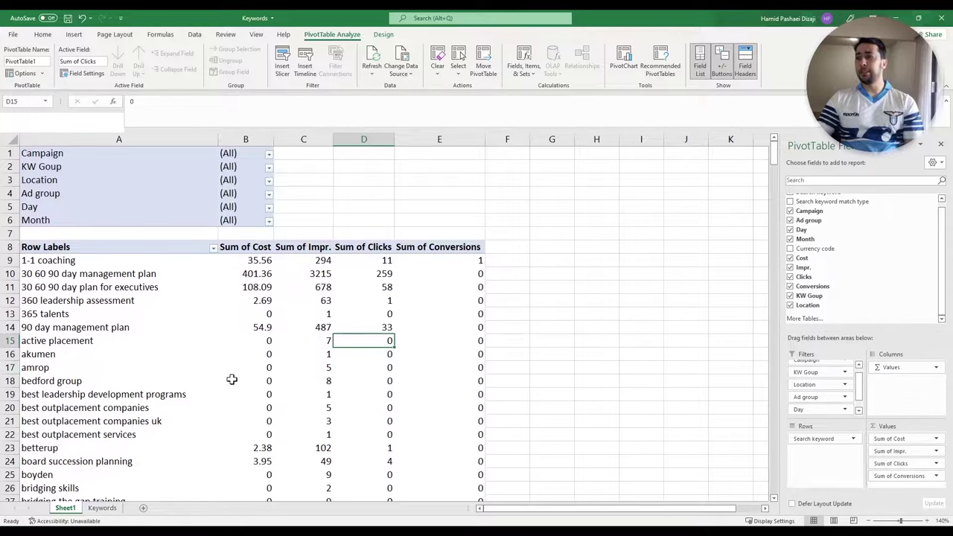
# Add a calculated field named CTR to the pivot table with the formula Clicks / Impr.
pyautogui.click(503, 342)
pyautogui.click(312, 343)
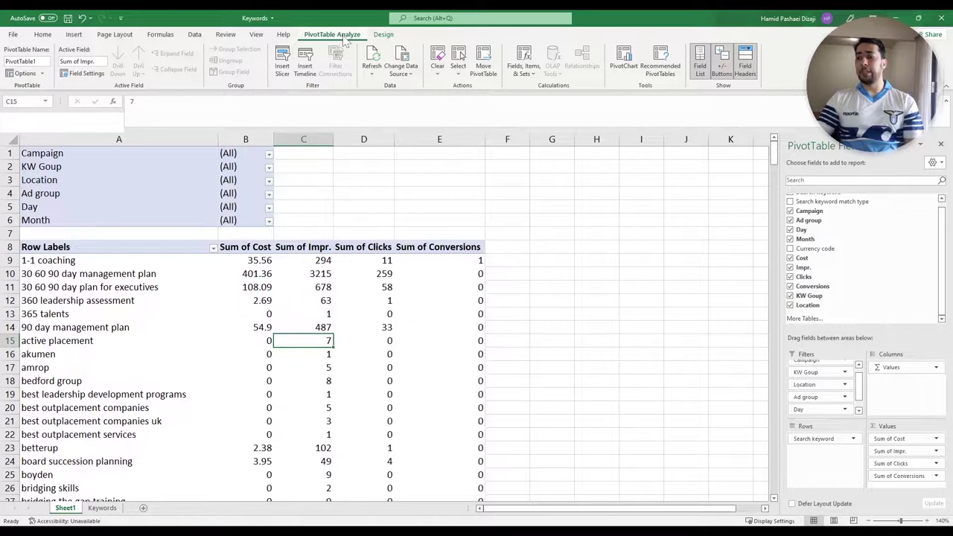
pyautogui.click(534, 78)
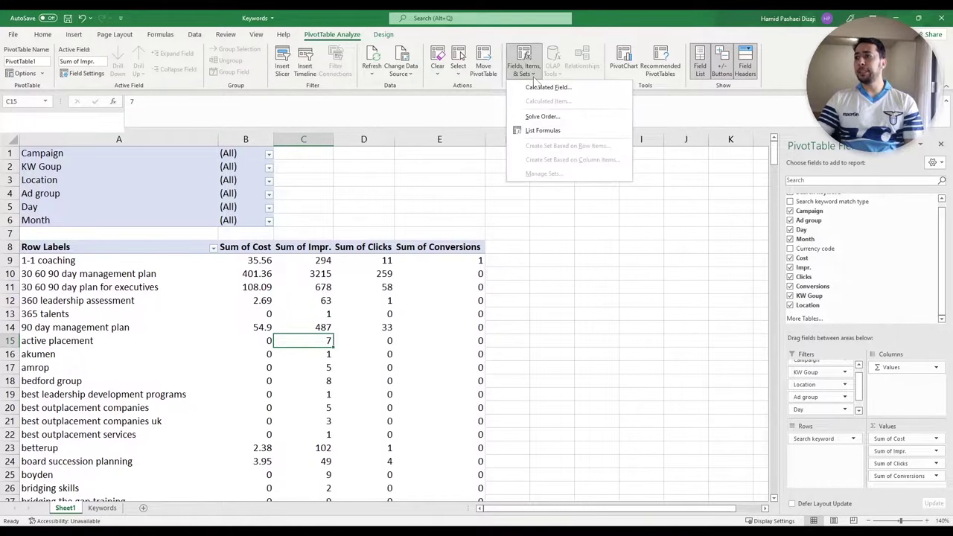
pyautogui.click(546, 89)
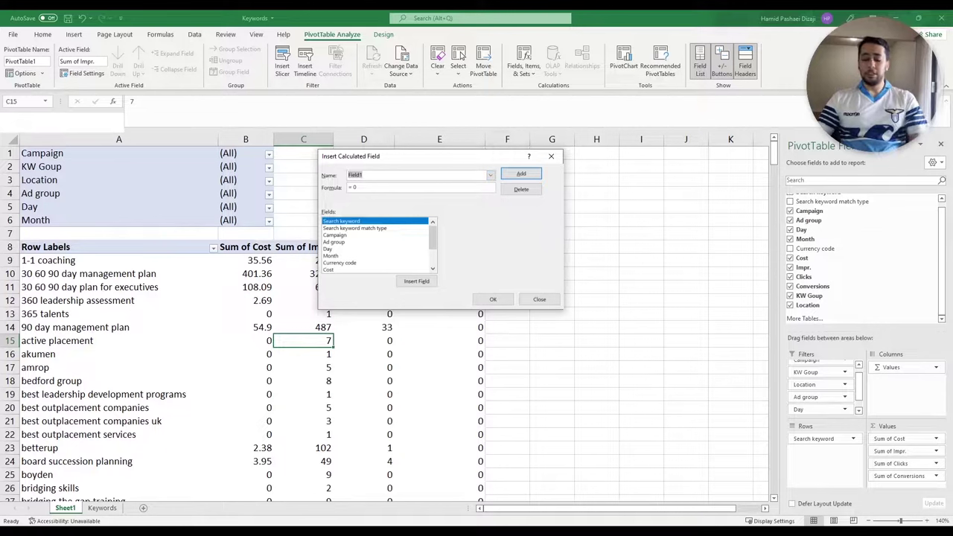
pyautogui.write('CTR')
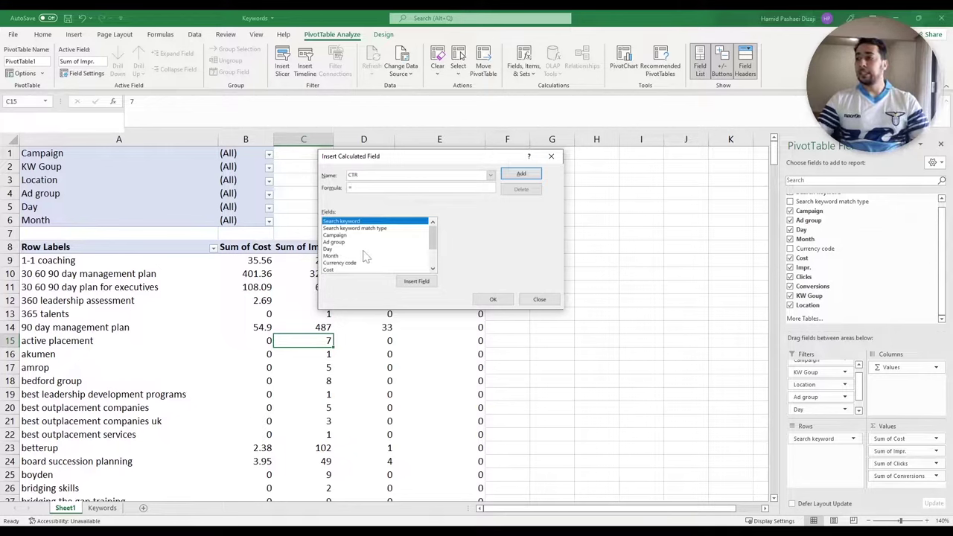
pyautogui.scroll(-1, 360, 225)
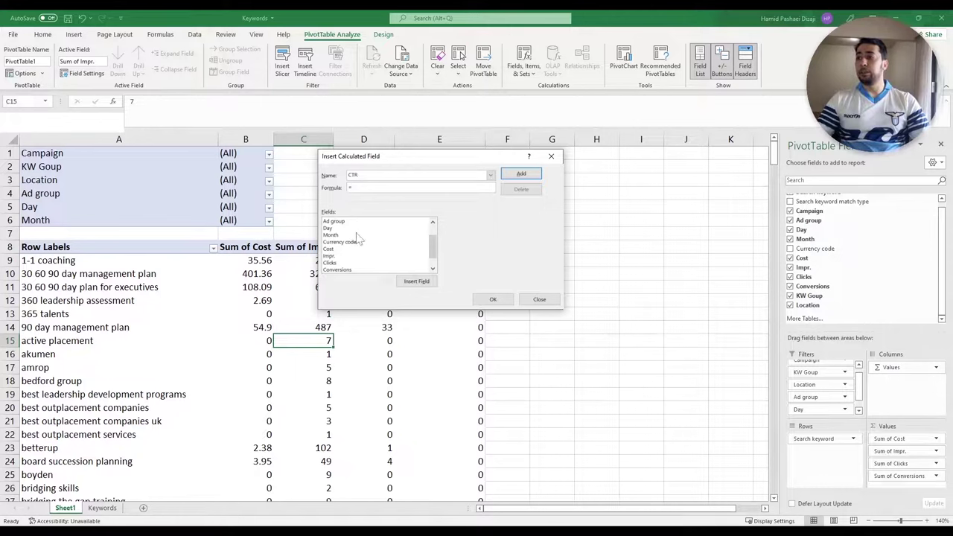
pyautogui.doubleClick(341, 262)
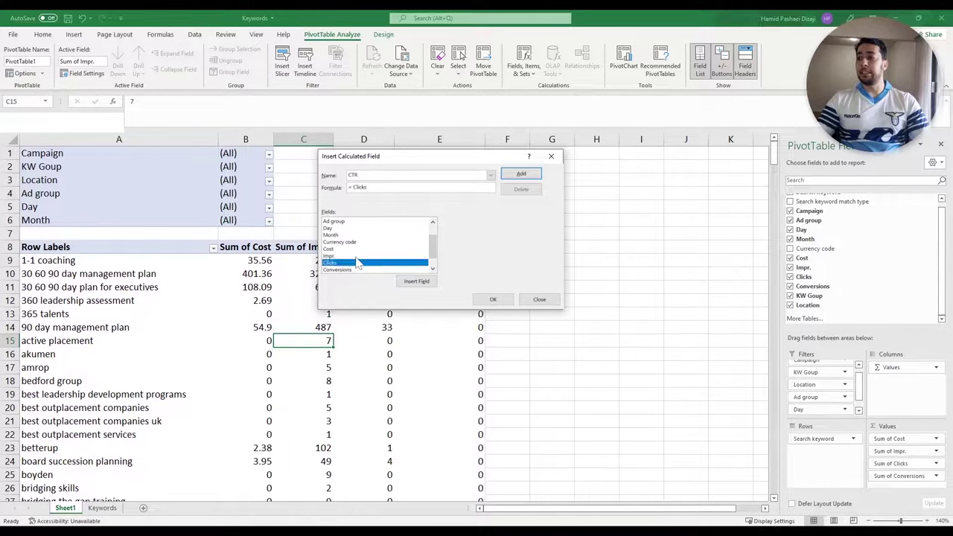
pyautogui.write('/')
pyautogui.doubleClick(350, 255)
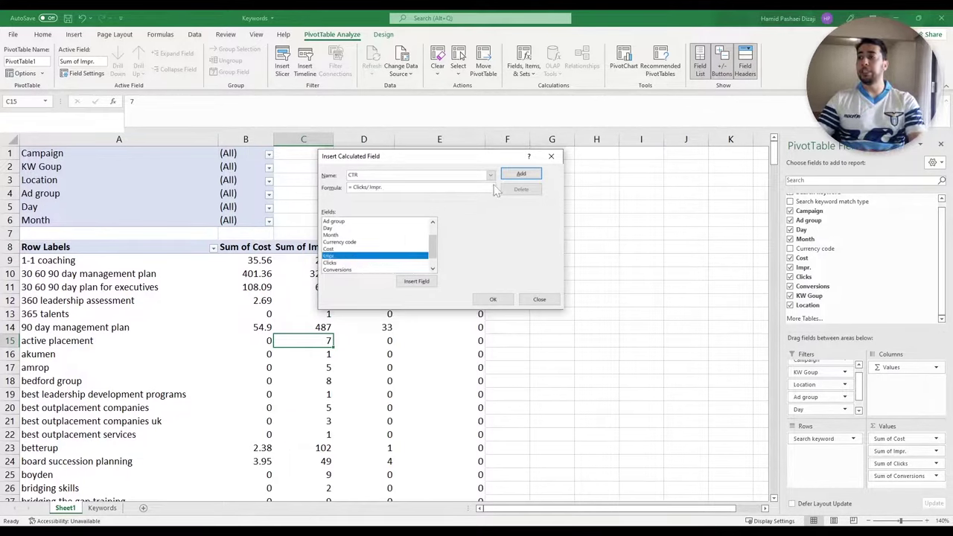
pyautogui.click(521, 175)
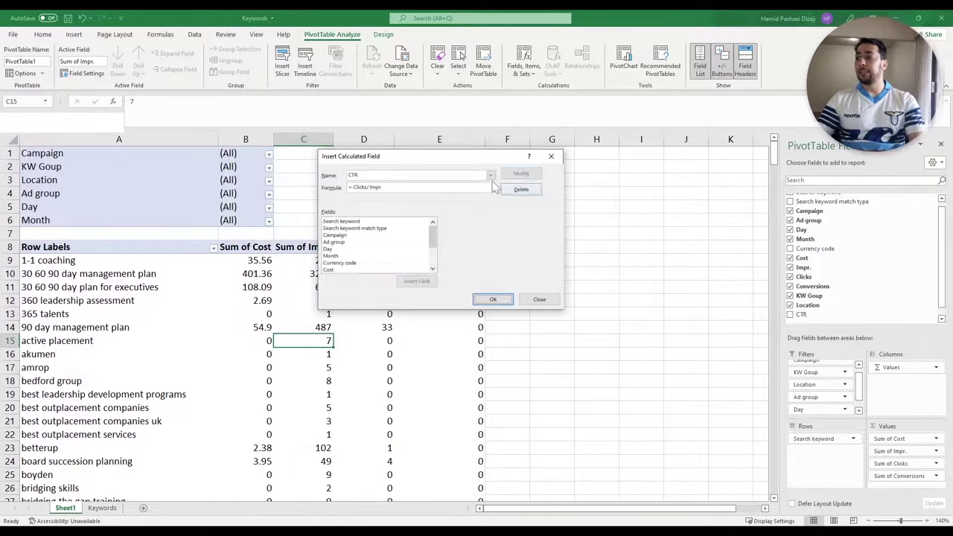
pyautogui.click(488, 299)
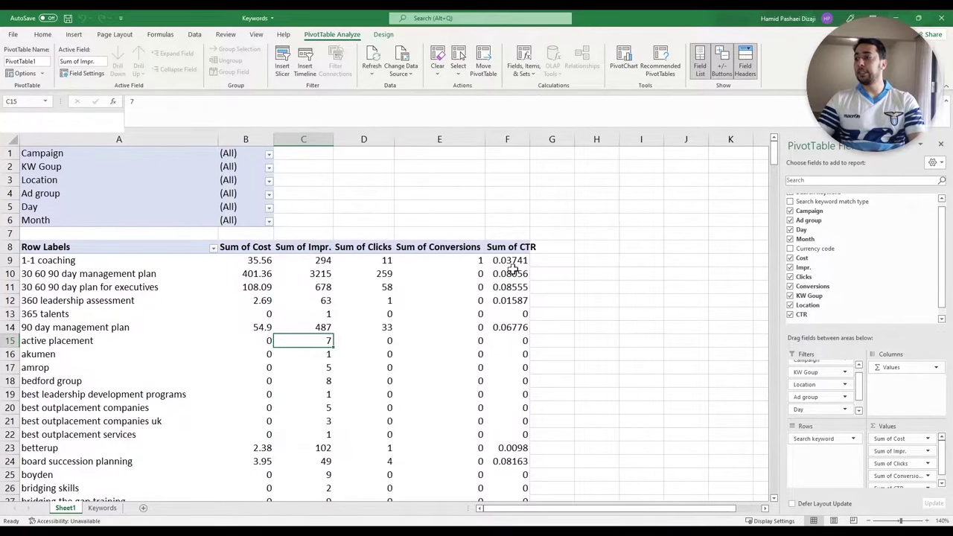
# Examine the Sum of CTR column, comparing the whole column with the cells that belong to the pivot table.
pyautogui.click(504, 139)
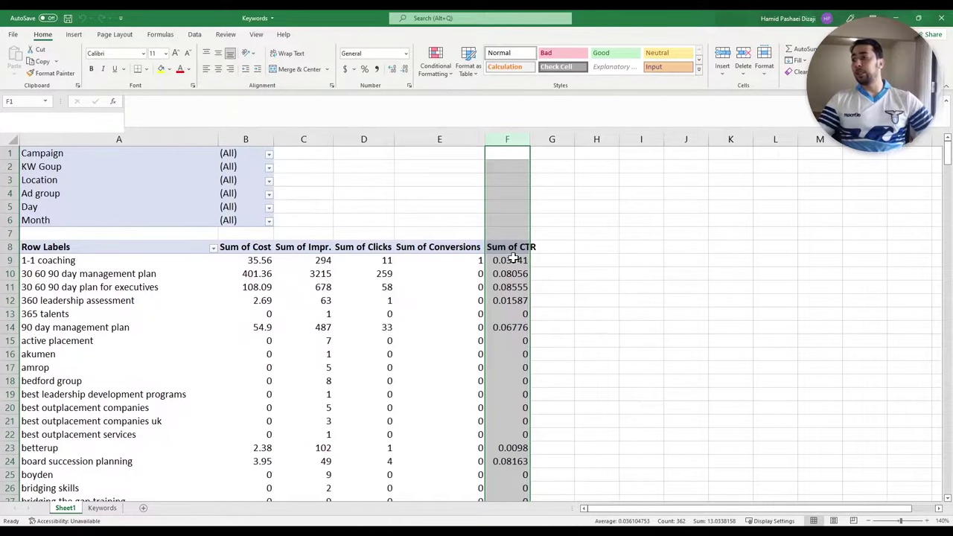
pyautogui.click(514, 258)
pyautogui.click(514, 313)
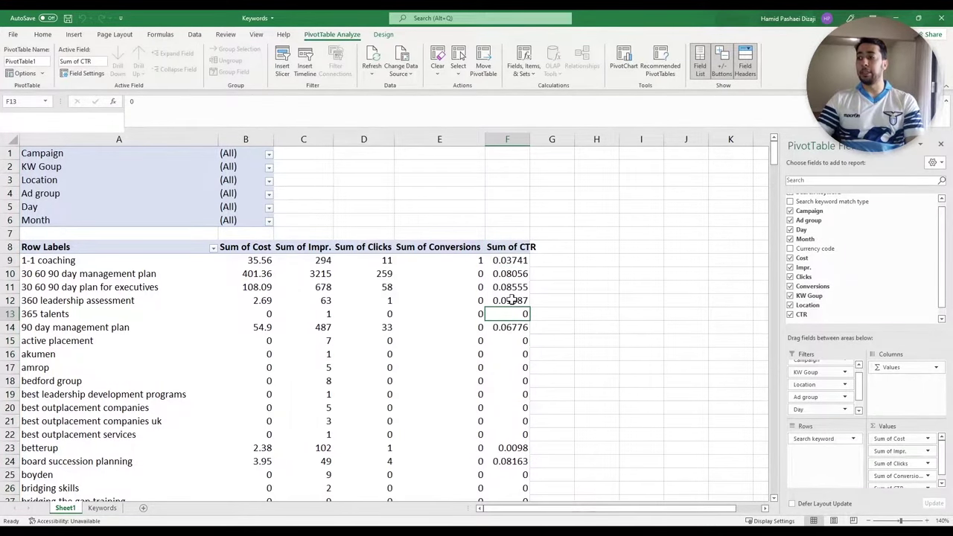
pyautogui.click(513, 139)
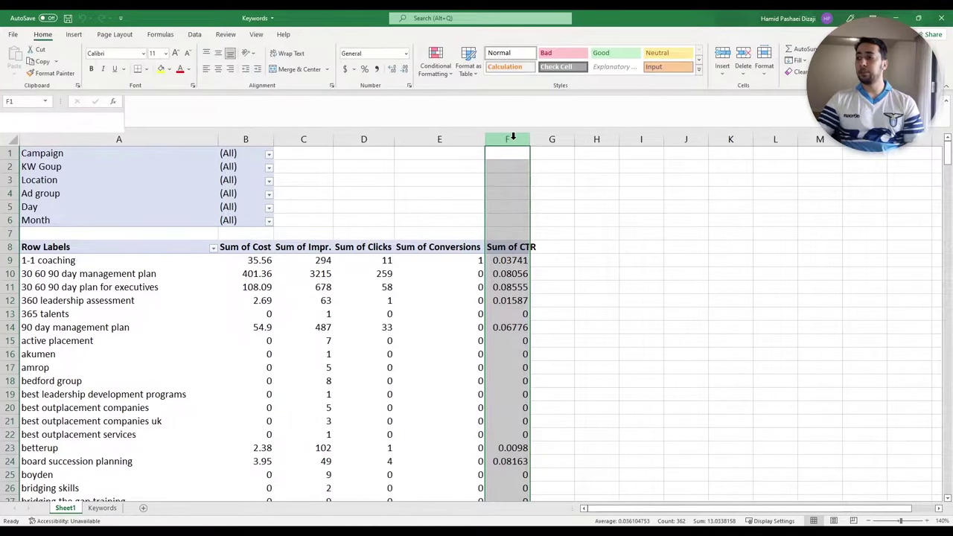
pyautogui.click(498, 313)
pyautogui.moveTo(497, 246); pyautogui.dragTo(502, 405)
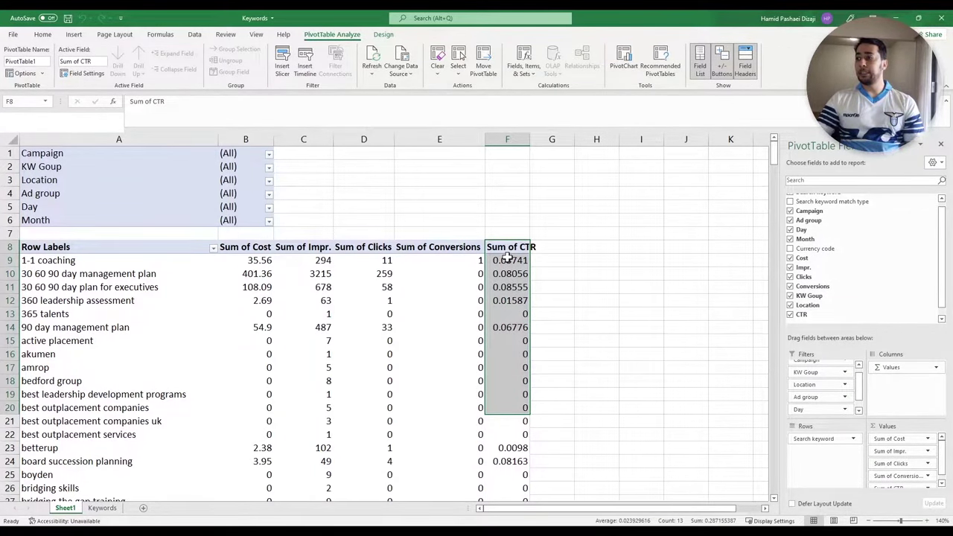
pyautogui.click(509, 138)
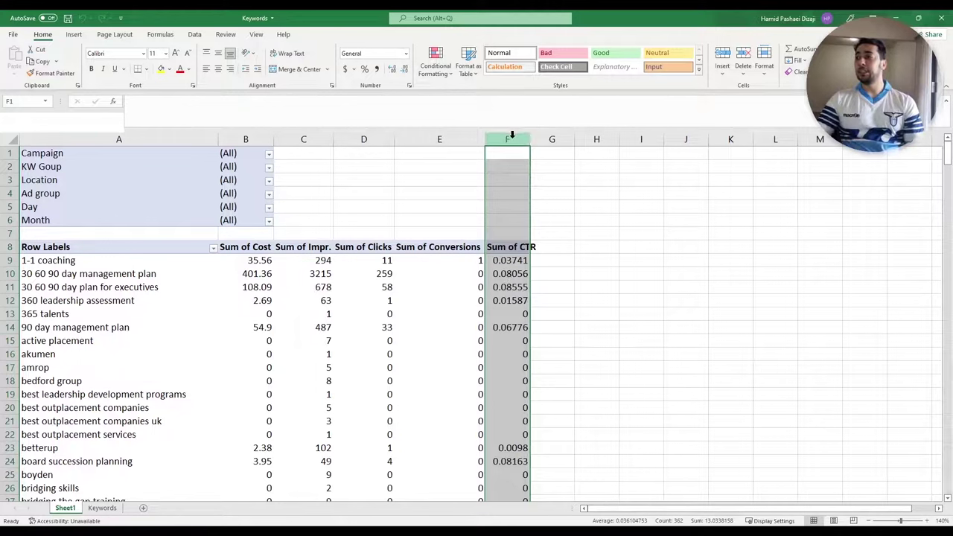
pyautogui.click(461, 234)
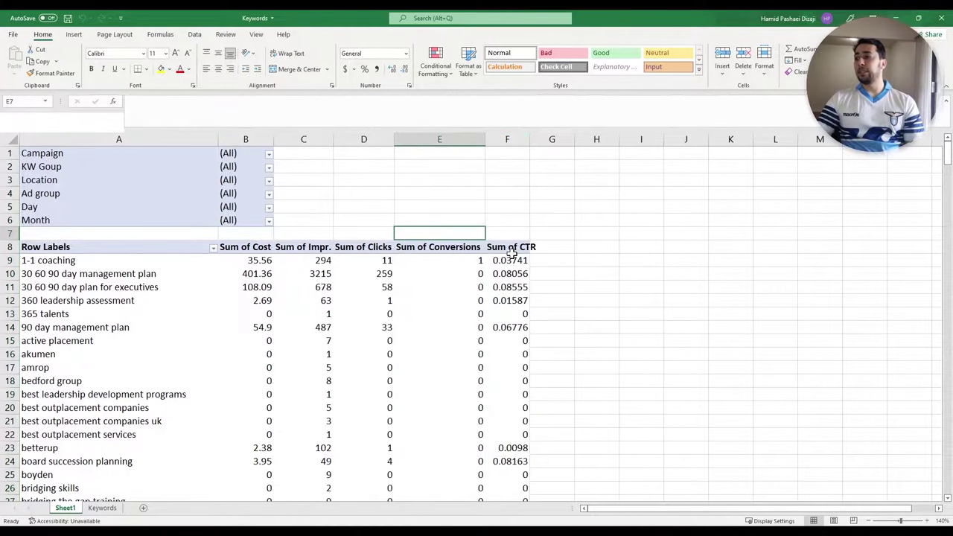
pyautogui.click(503, 247)
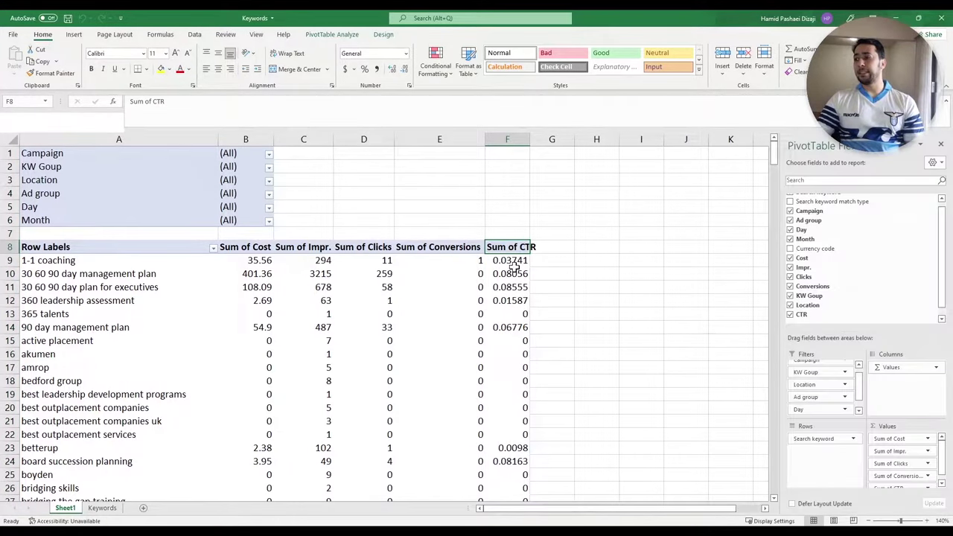
# Format the whole Sum of CTR column as percentages with two decimal places.
pyautogui.click(509, 138)
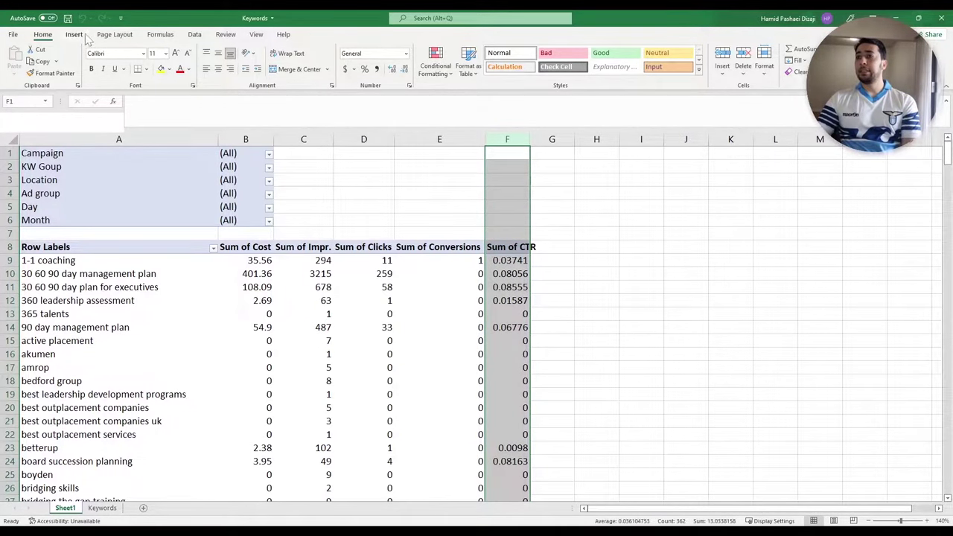
pyautogui.click(365, 69)
pyautogui.click(393, 68)
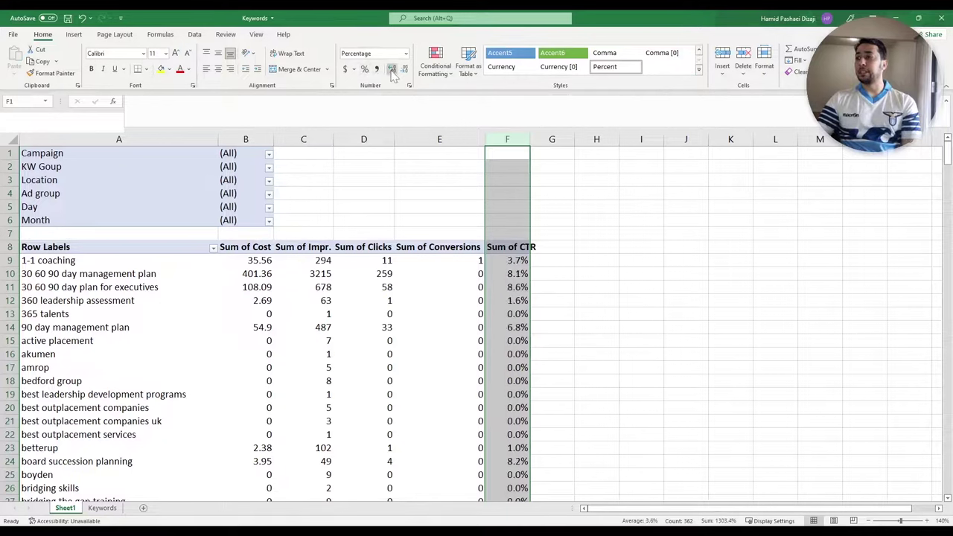
pyautogui.click(393, 68)
pyautogui.click(512, 260)
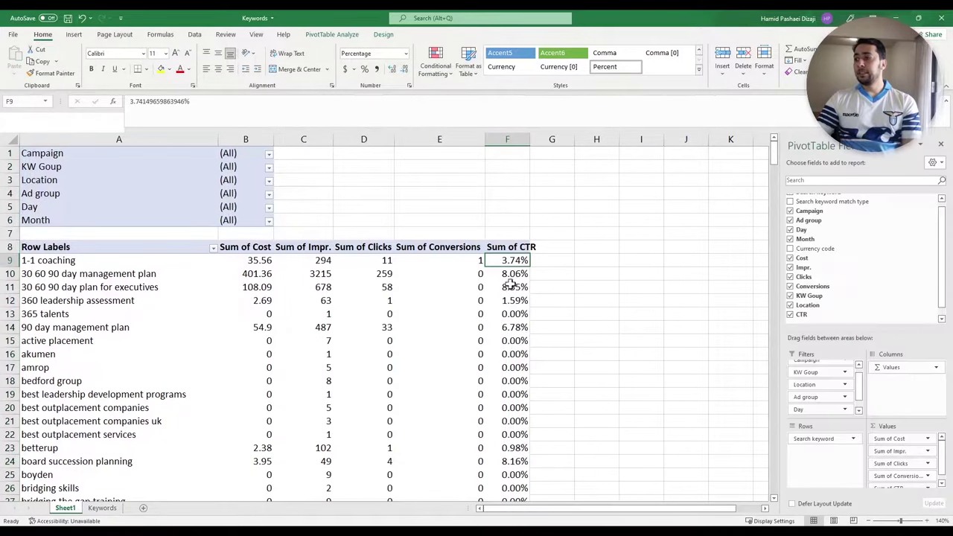
# Add a calculated field named CVR to the pivot table with the formula Conversions / Clicks.
pyautogui.click(333, 35)
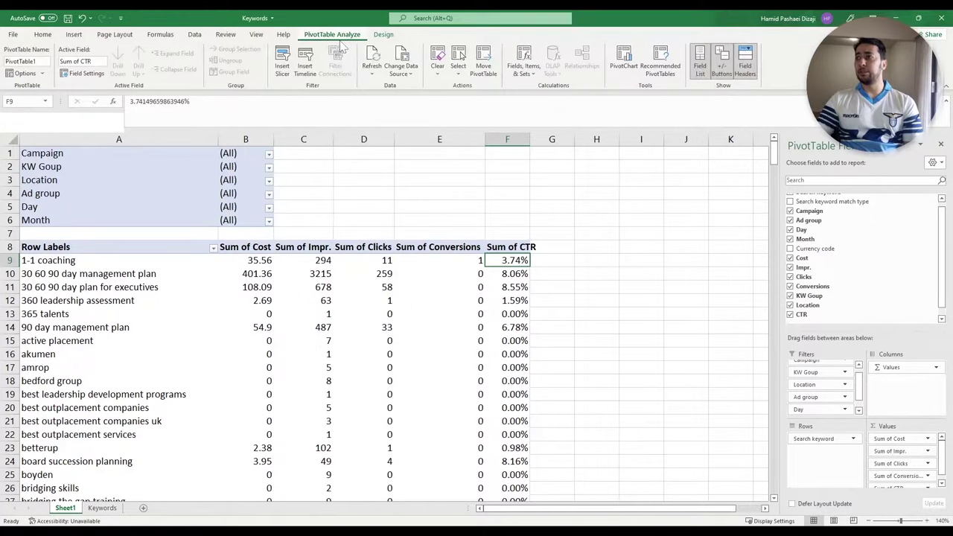
pyautogui.click(521, 67)
pyautogui.click(536, 84)
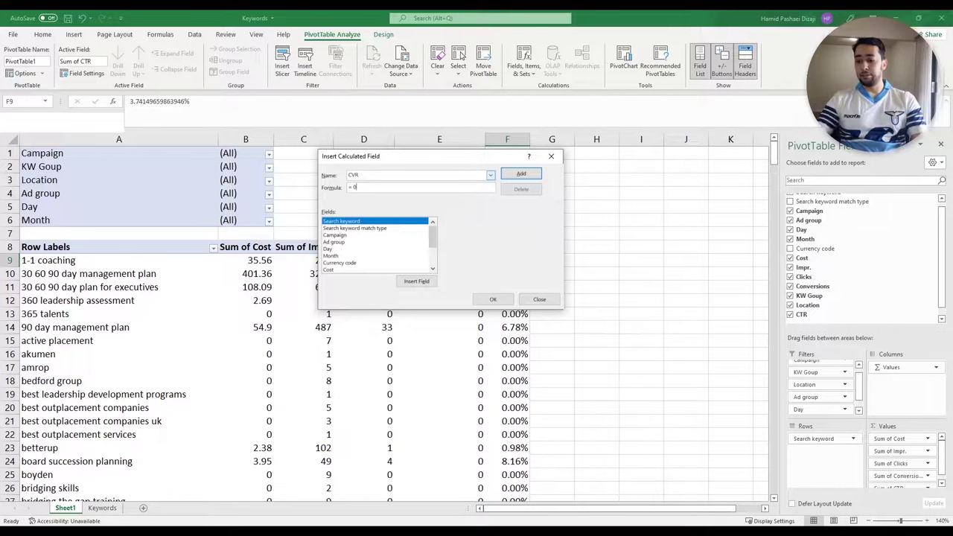
pyautogui.scroll(-1, 366, 250)
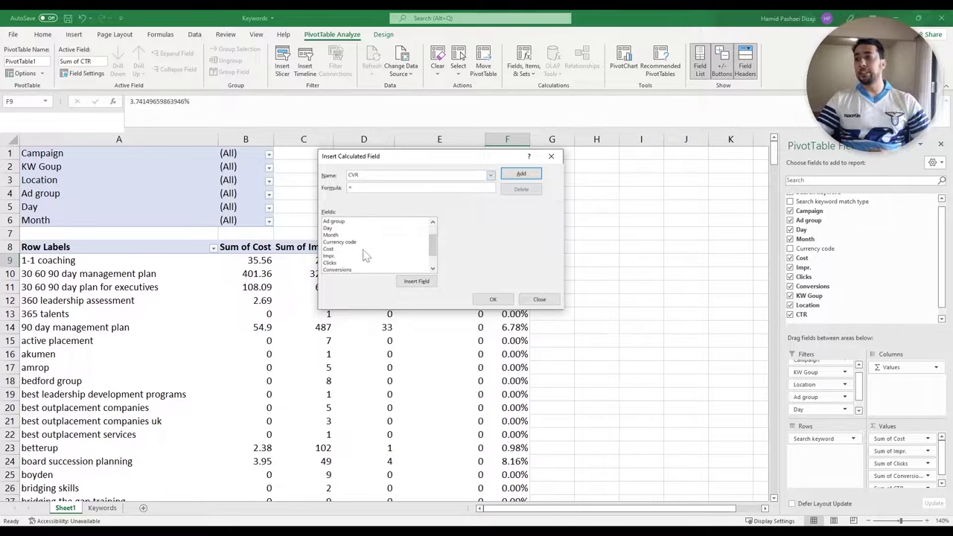
pyautogui.doubleClick(366, 270)
pyautogui.write('/')
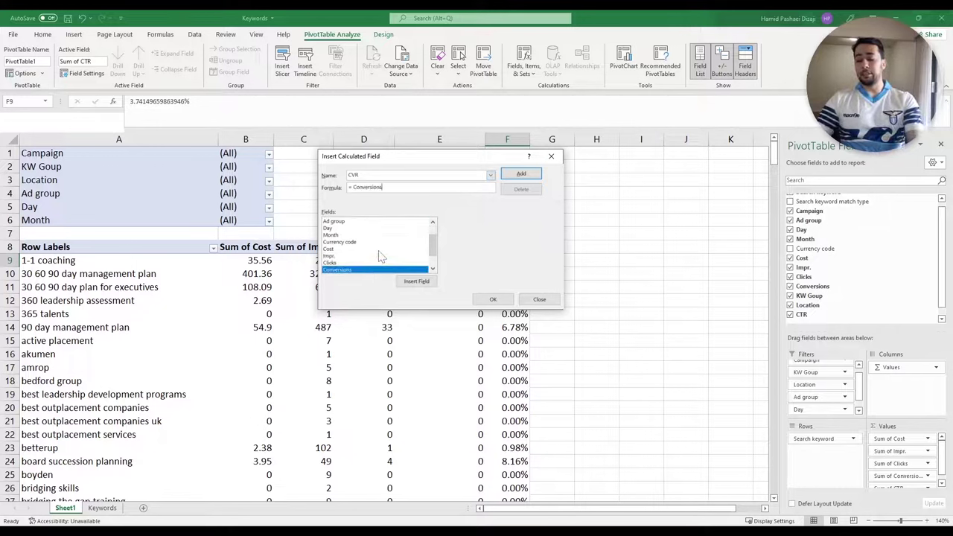
pyautogui.doubleClick(329, 262)
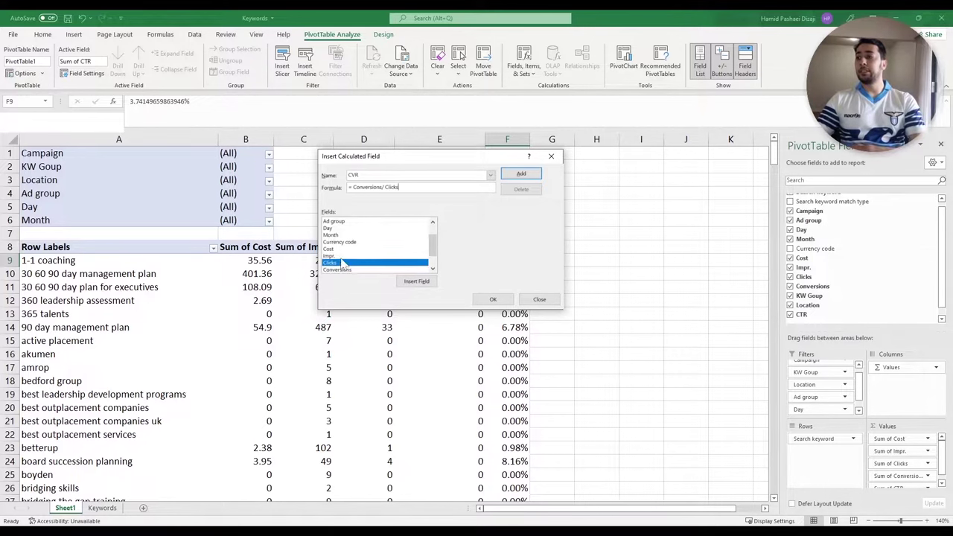
pyautogui.click(521, 173)
pyautogui.click(493, 297)
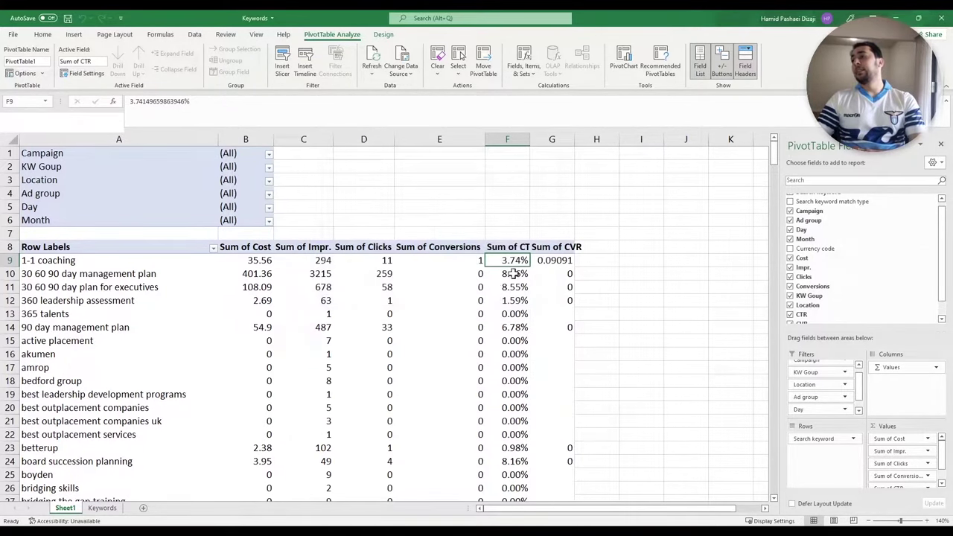
# Format the whole Sum of CVR column as percentages with two decimals and fit the Sum of CTR column's width to its contents.
pyautogui.click(548, 139)
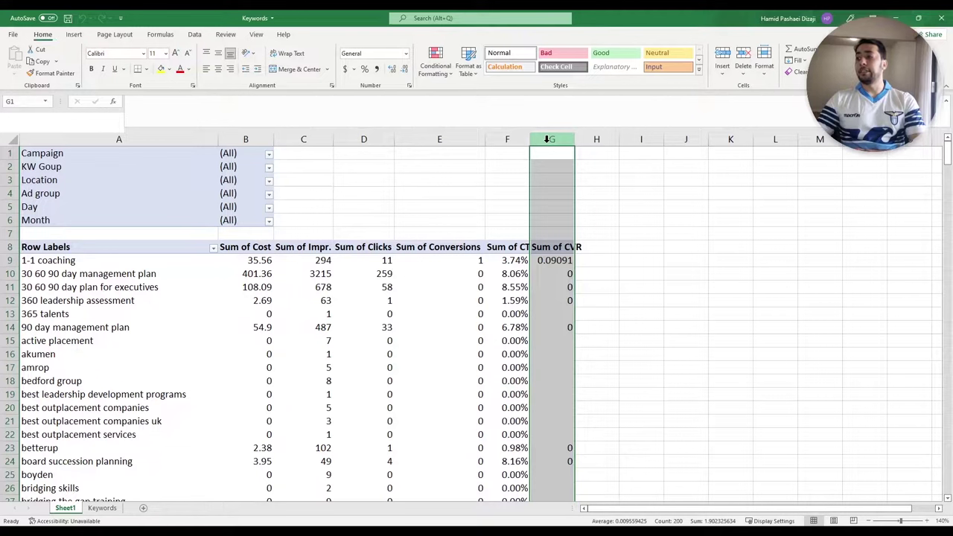
pyautogui.click(365, 68)
pyautogui.click(391, 69)
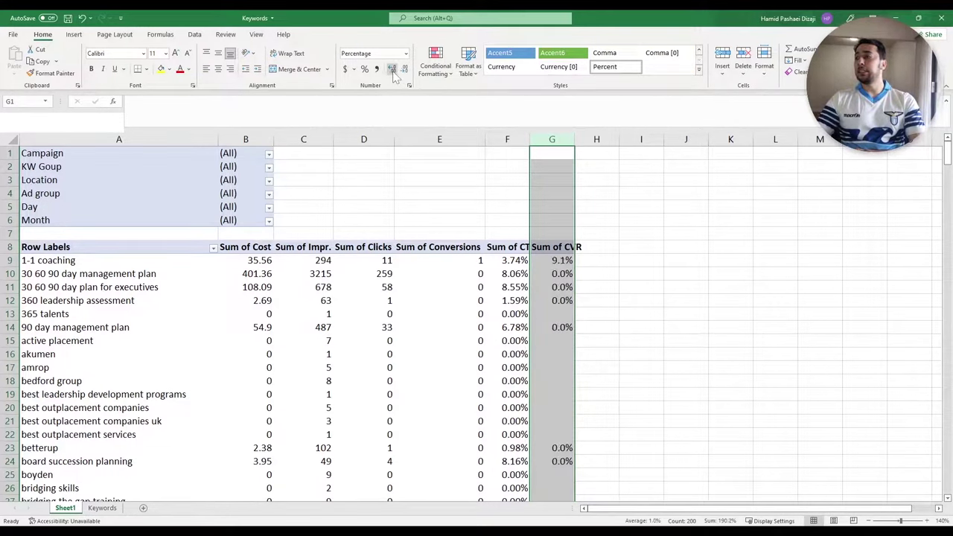
pyautogui.click(392, 69)
pyautogui.click(552, 260)
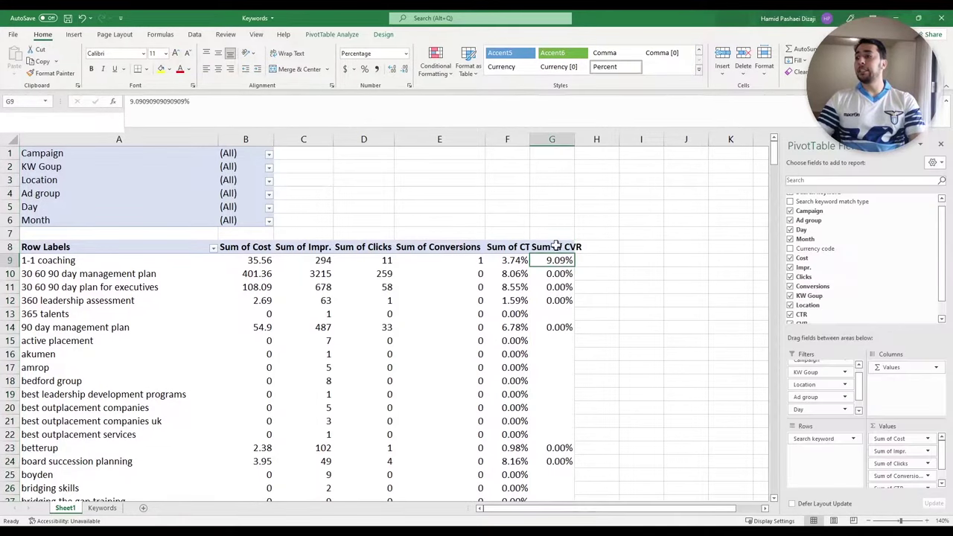
pyautogui.doubleClick(531, 140)
# Examine the conversions, CTR and CVR per keyword, comparing the 1-1 coaching and 30 60 90 day management plan rows.
pyautogui.moveTo(570, 247); pyautogui.dragTo(461, 256)
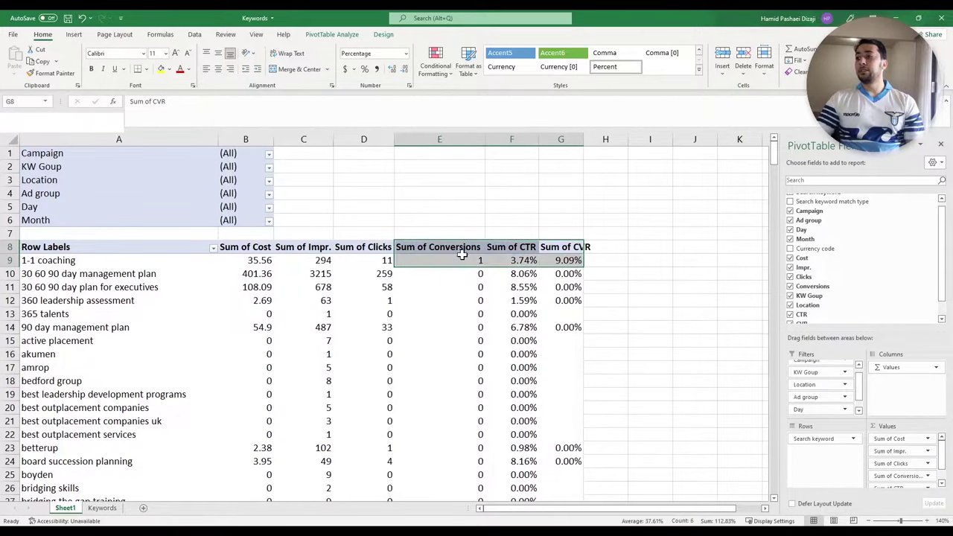
pyautogui.moveTo(64, 262); pyautogui.dragTo(74, 380)
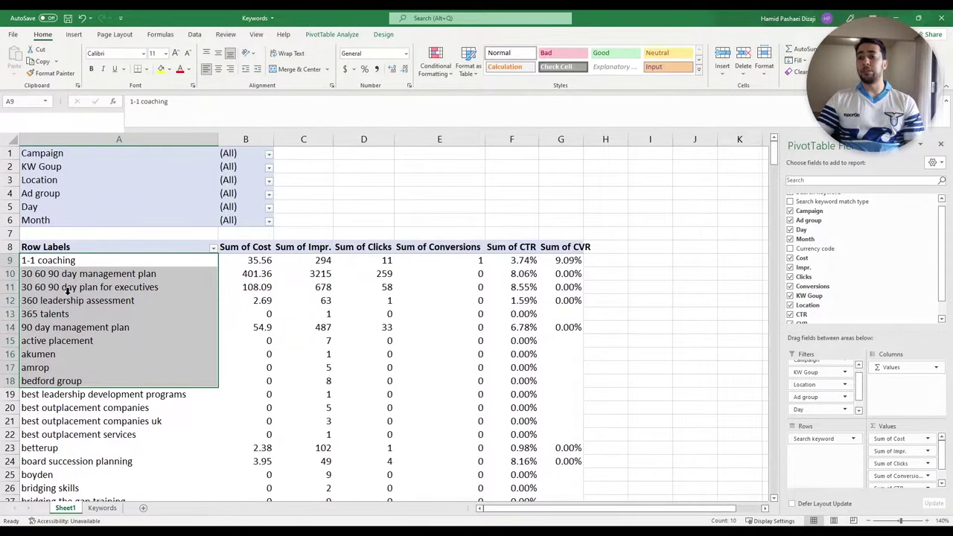
pyautogui.click(69, 260)
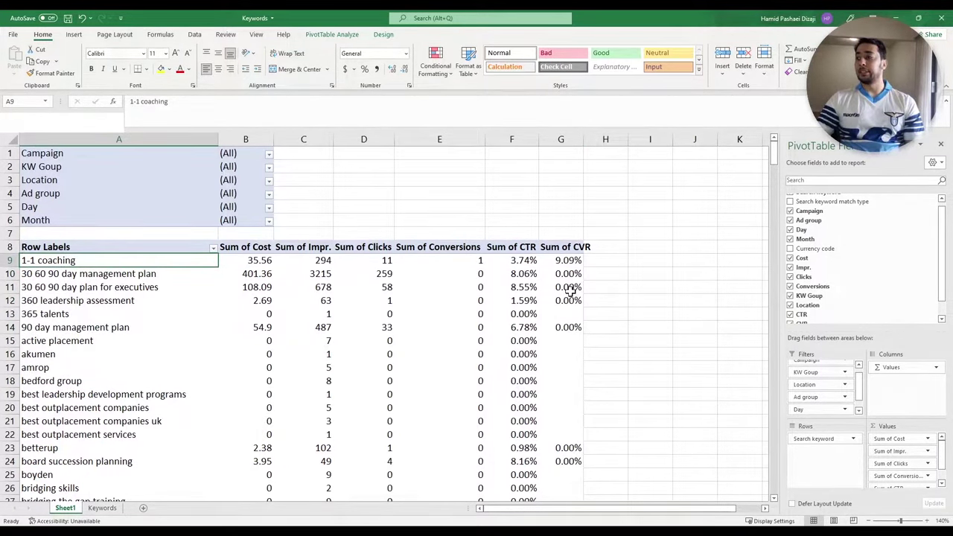
pyautogui.moveTo(566, 259); pyautogui.dragTo(30, 262)
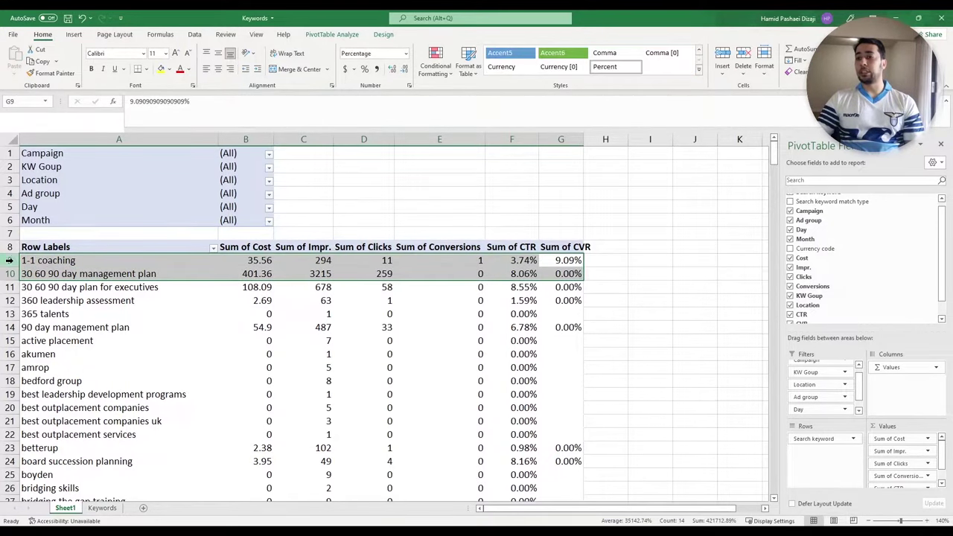
pyautogui.click(8, 260)
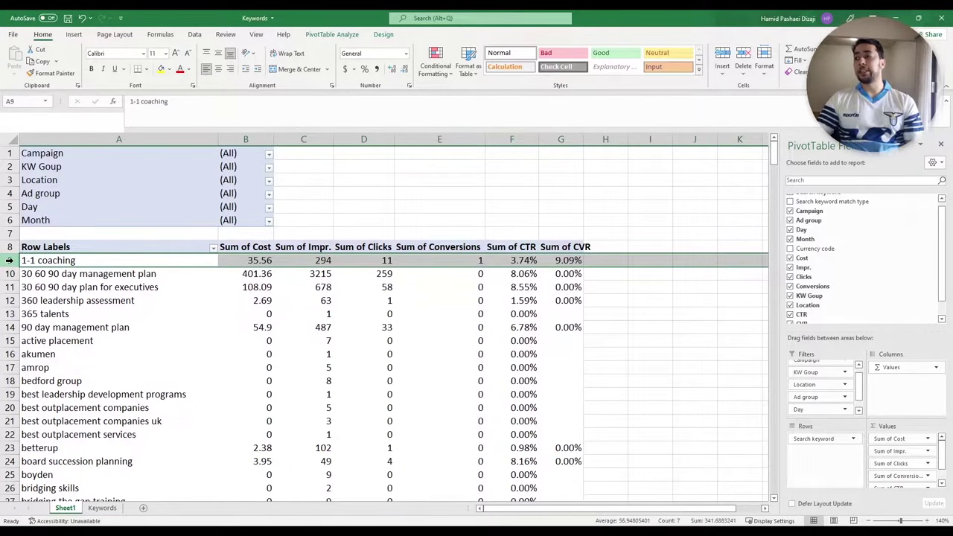
pyautogui.click(8, 273)
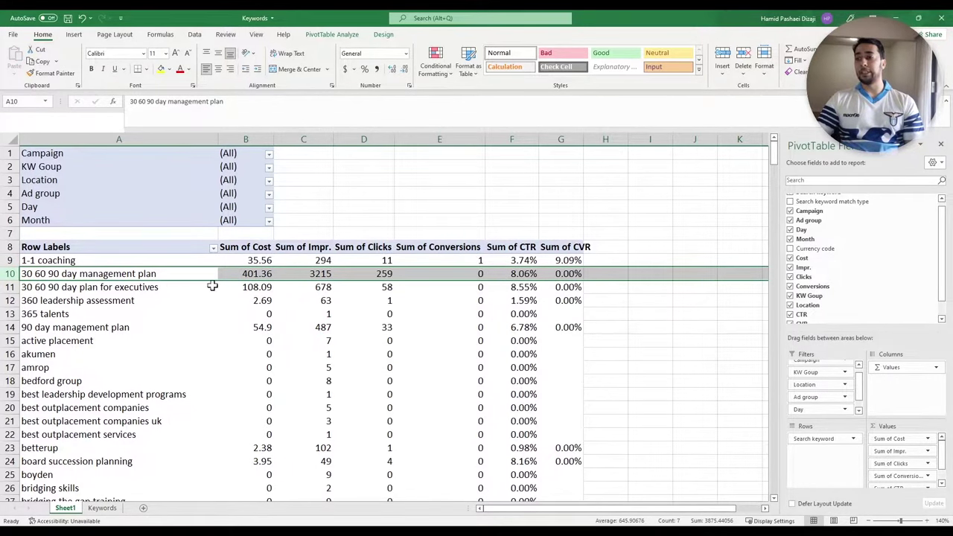
pyautogui.click(544, 261)
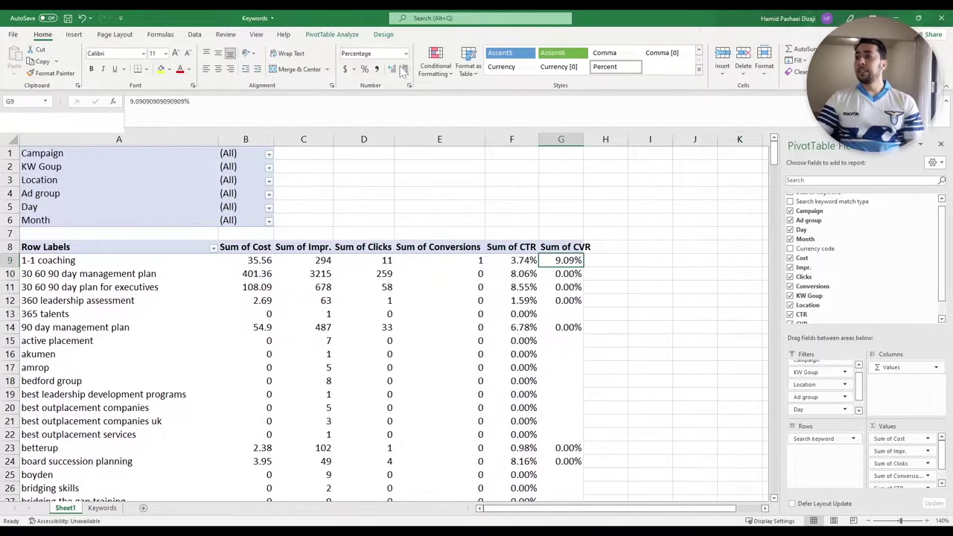
# Add a calculated field named CPC to the pivot table with the formula Cost / Clicks.
pyautogui.click(331, 34)
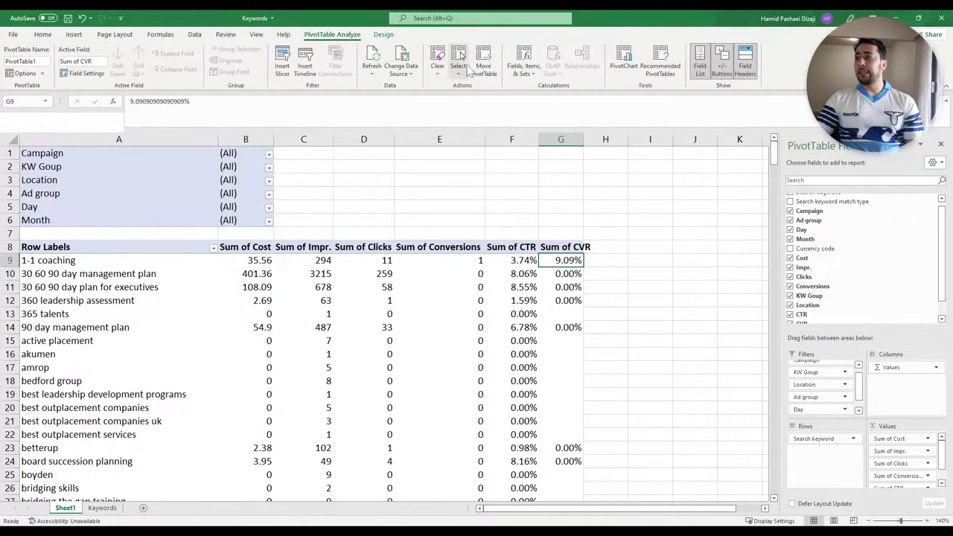
pyautogui.click(523, 67)
pyautogui.click(538, 87)
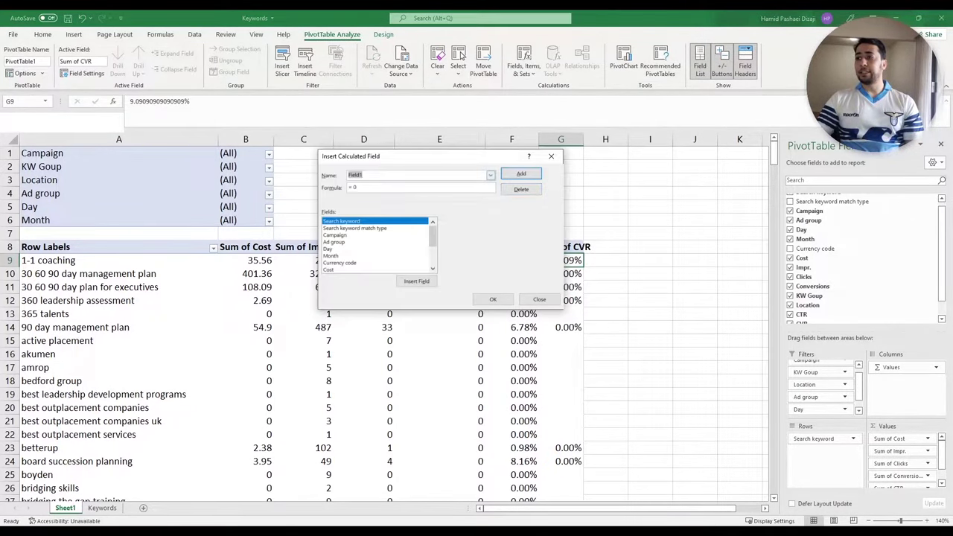
pyautogui.write('CPC')
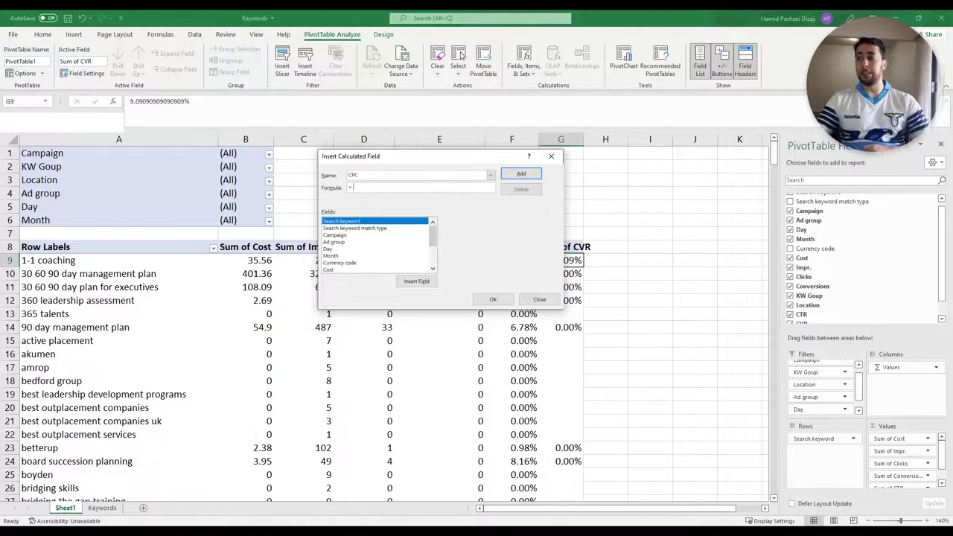
pyautogui.scroll(-1, 361, 260)
pyautogui.doubleClick(335, 249)
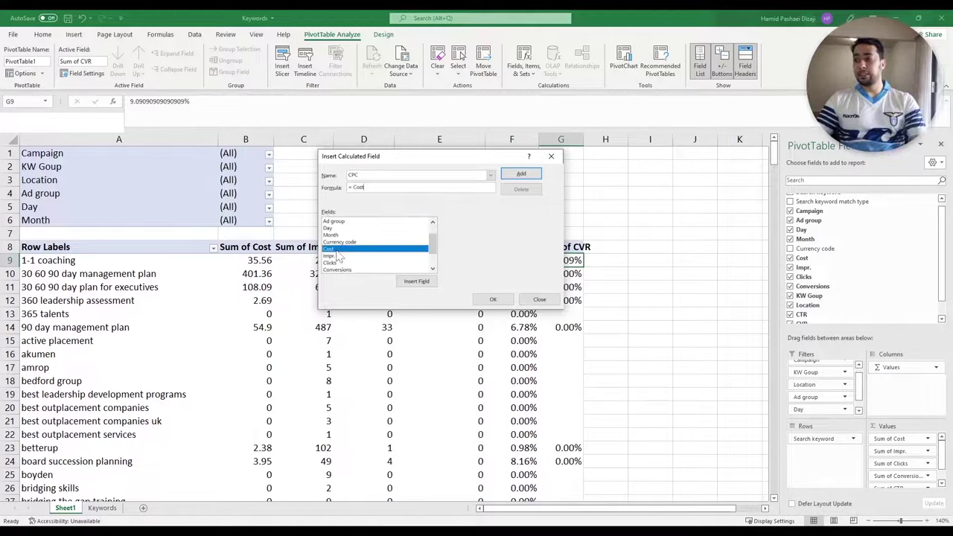
pyautogui.write('/')
pyautogui.doubleClick(330, 262)
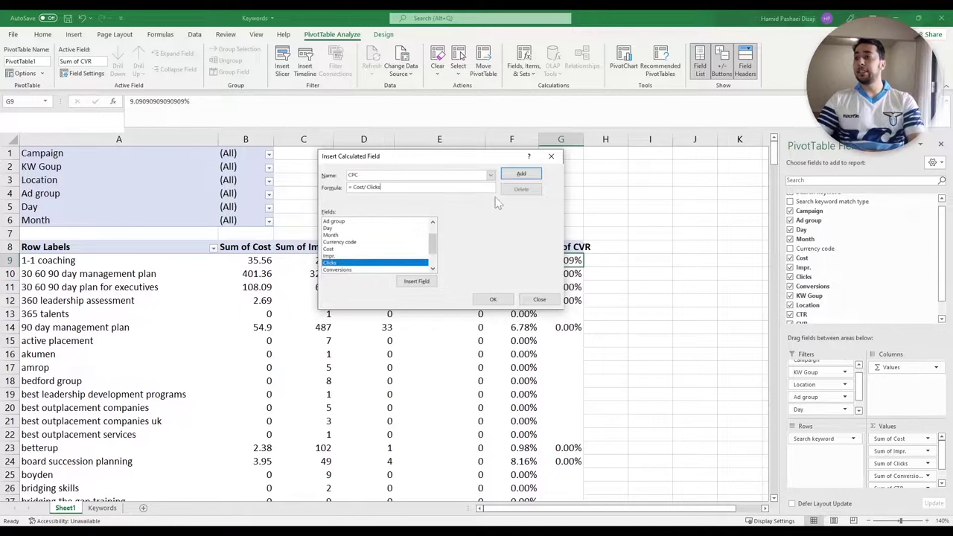
pyautogui.click(522, 174)
pyautogui.click(491, 298)
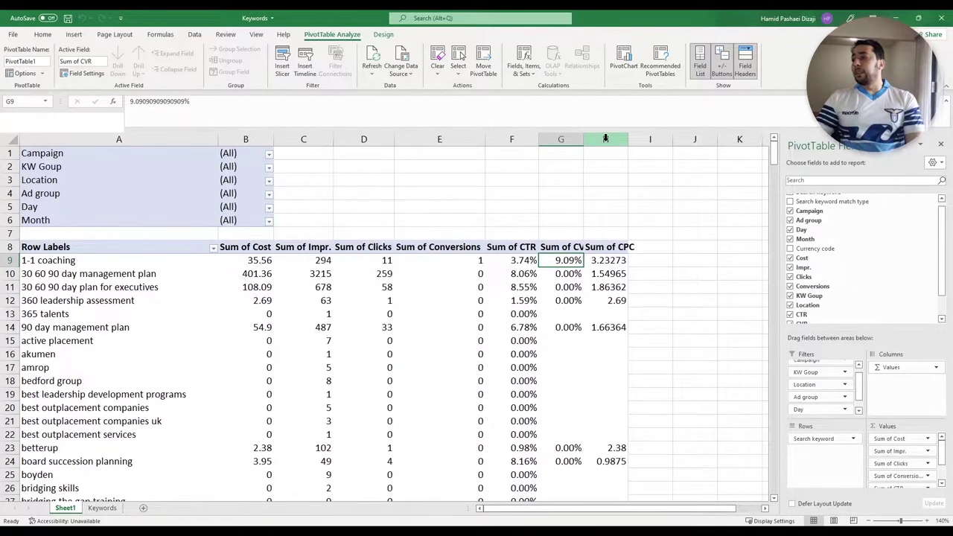
# Format the whole Sum of CPC column as currency and fit its width to the contents.
pyautogui.click(605, 139)
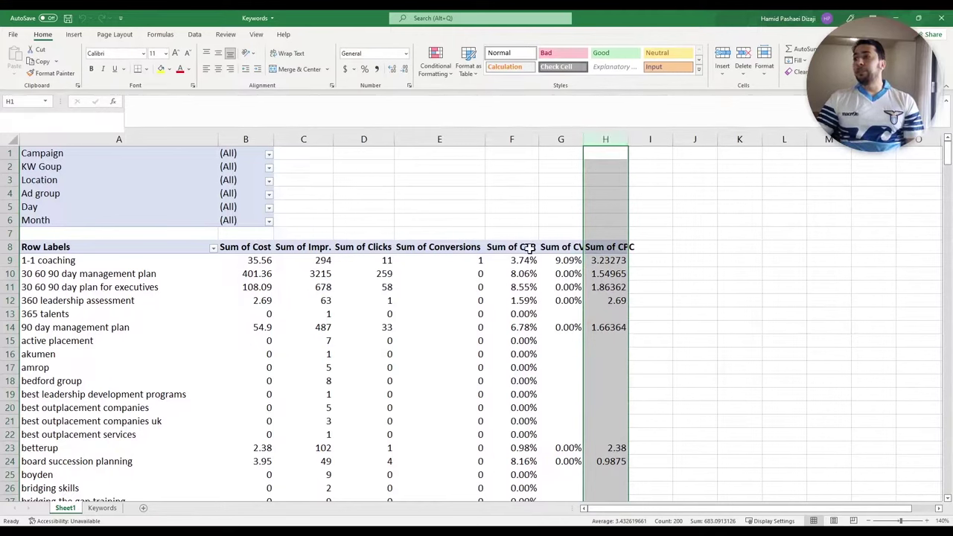
pyautogui.click(406, 54)
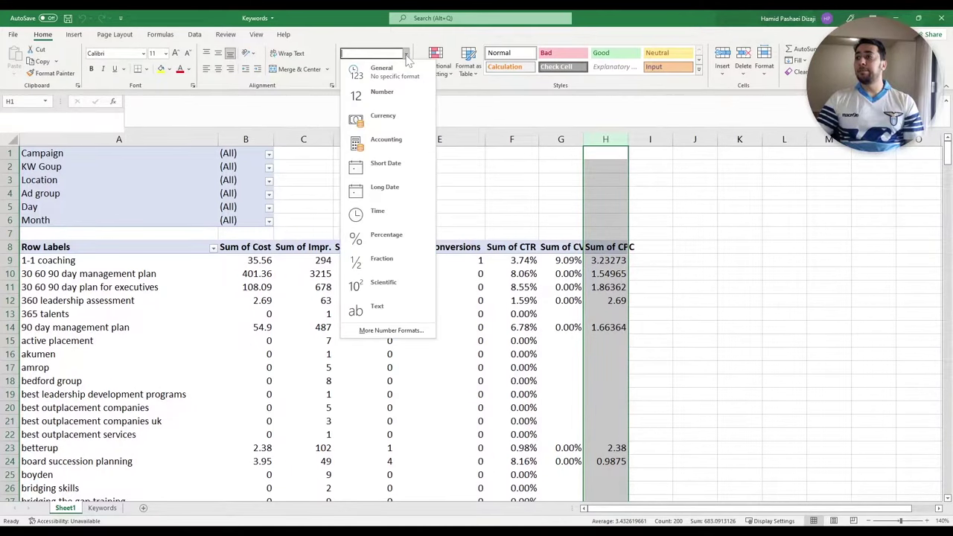
pyautogui.click(402, 119)
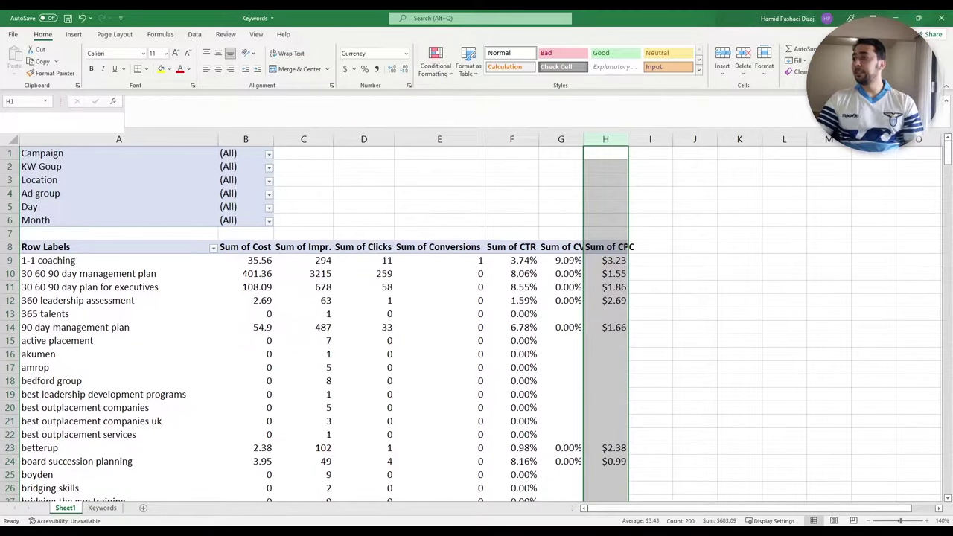
pyautogui.click(406, 54)
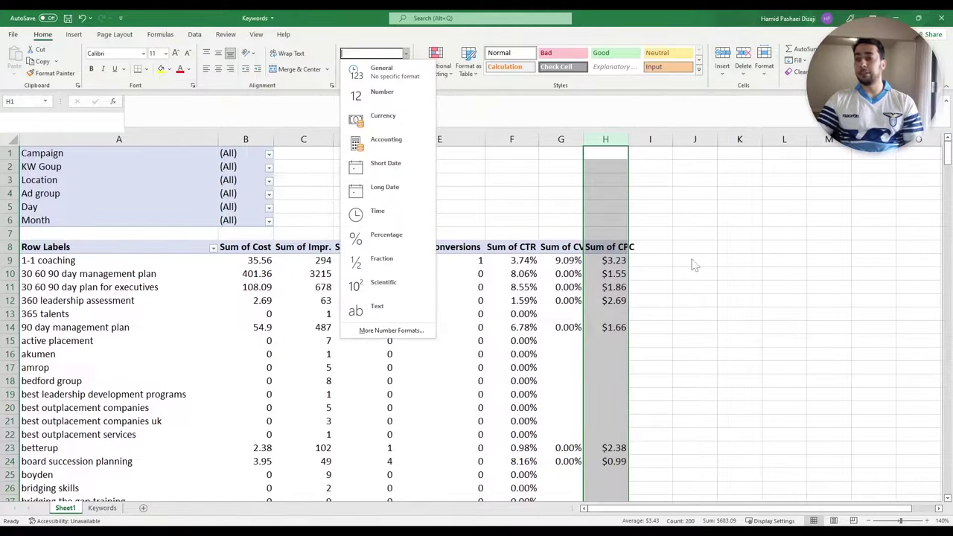
pyautogui.press('Escape')
pyautogui.doubleClick(628, 140)
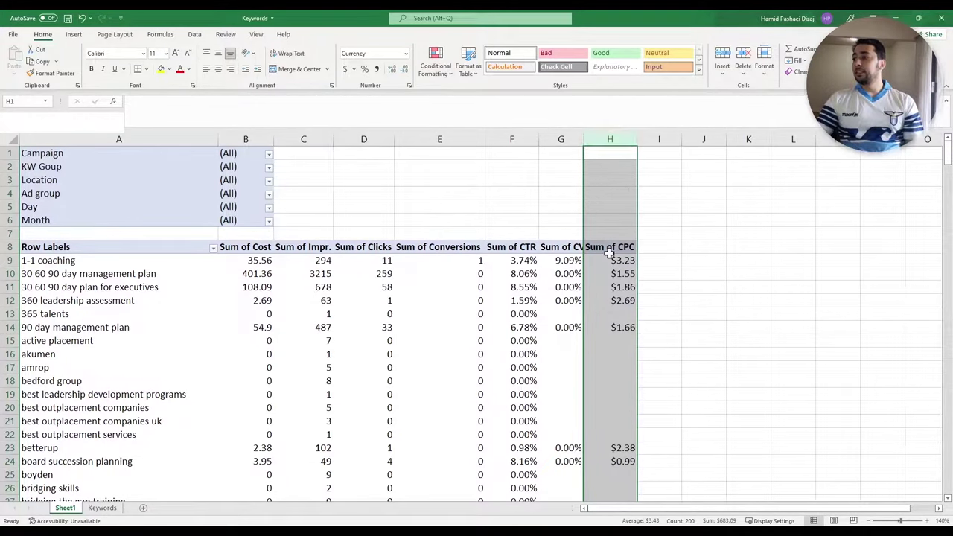
pyautogui.click(604, 273)
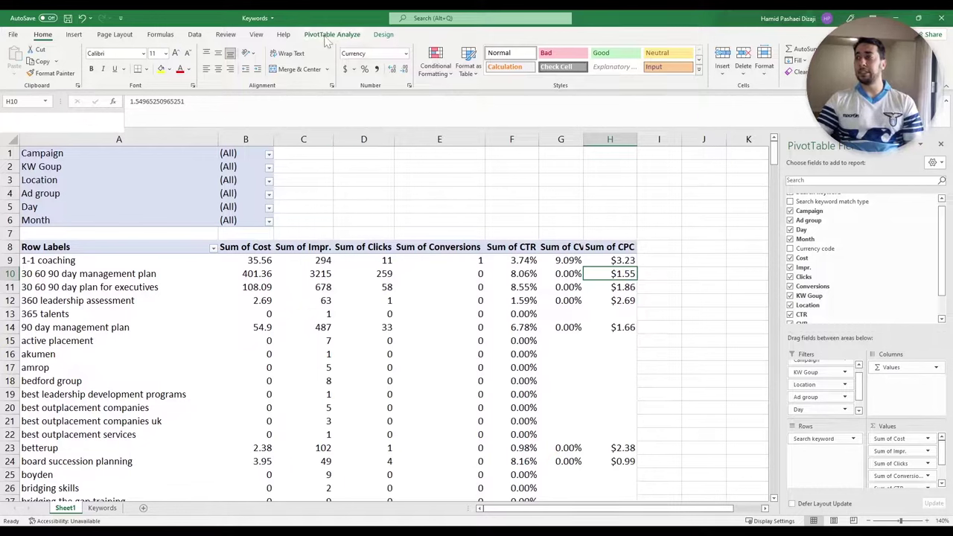
# Add a calculated field named CPA to the pivot table with the formula Cost / Conversions.
pyautogui.moveTo(81, 261); pyautogui.dragTo(472, 272)
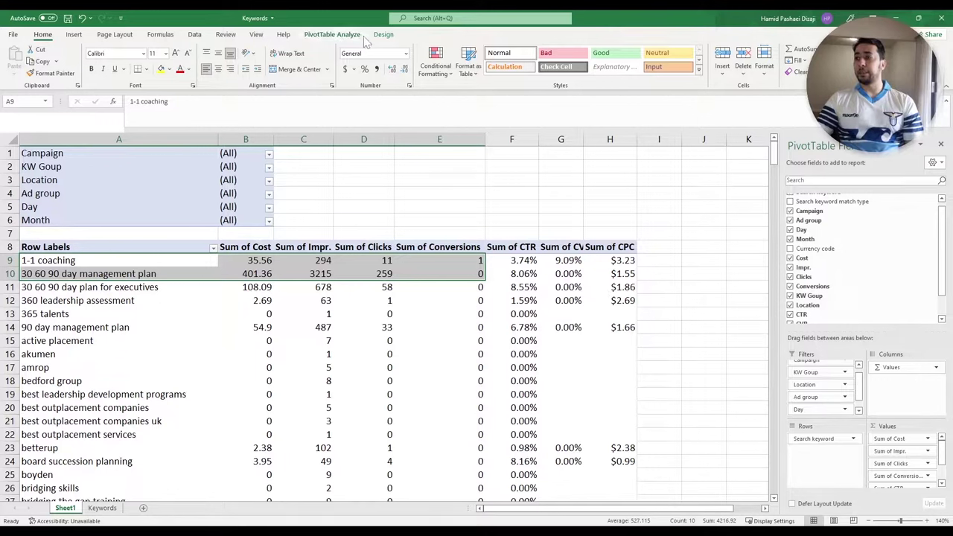
pyautogui.click(387, 288)
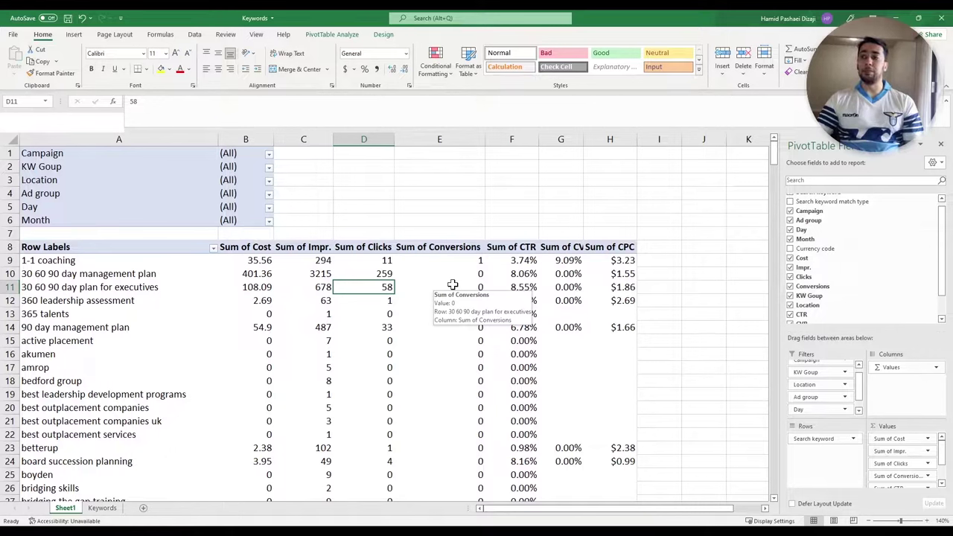
pyautogui.click(332, 34)
pyautogui.click(523, 64)
pyautogui.click(551, 117)
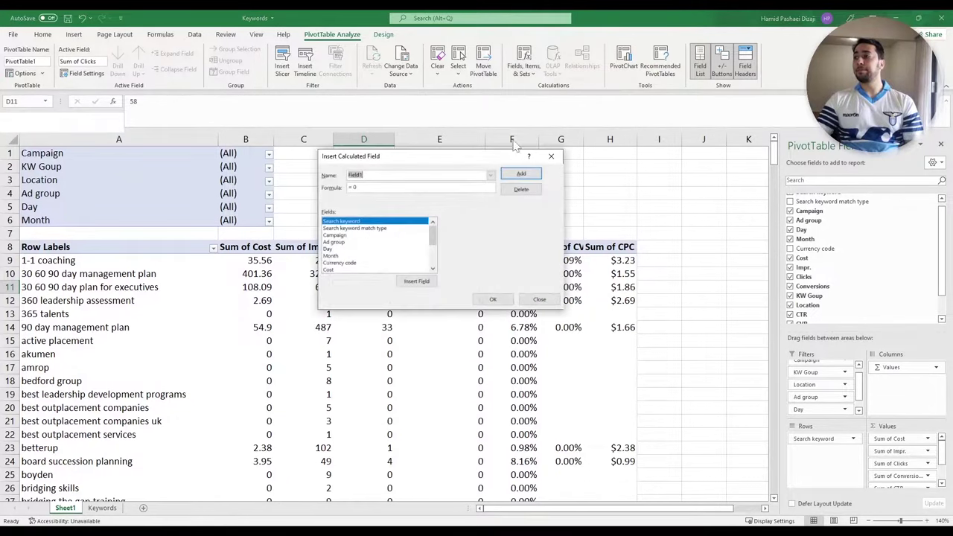
pyautogui.write('CPA')
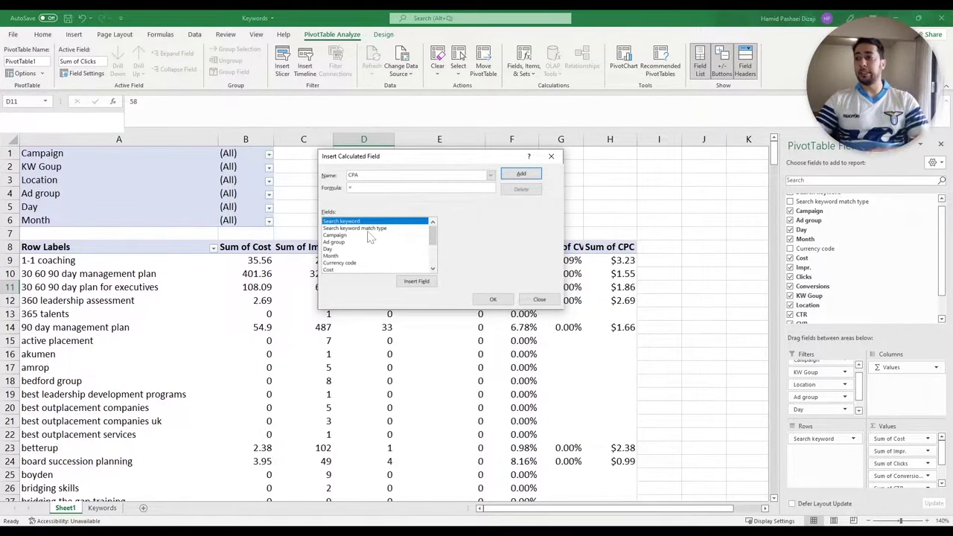
pyautogui.doubleClick(335, 269)
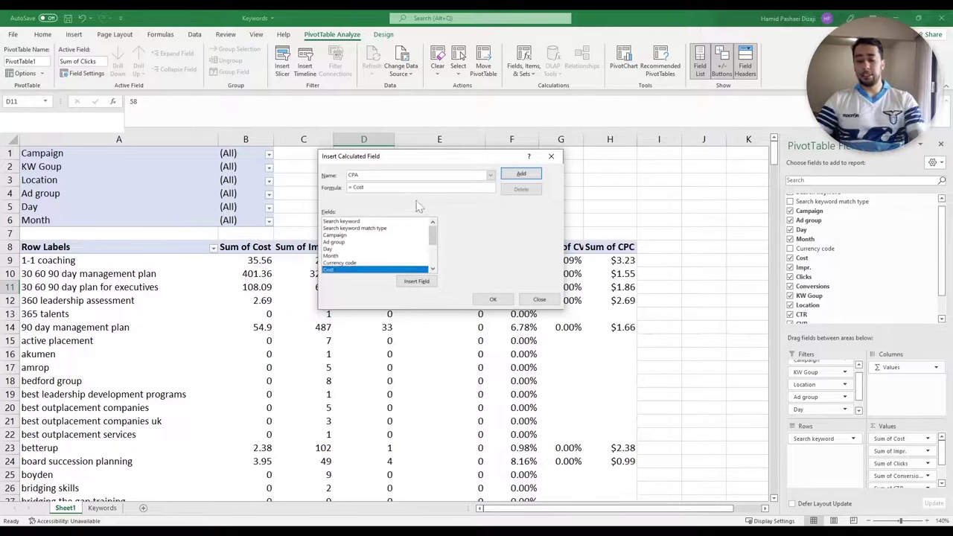
pyautogui.write('/')
pyautogui.scroll(-2, 364, 252)
pyautogui.doubleClick(341, 250)
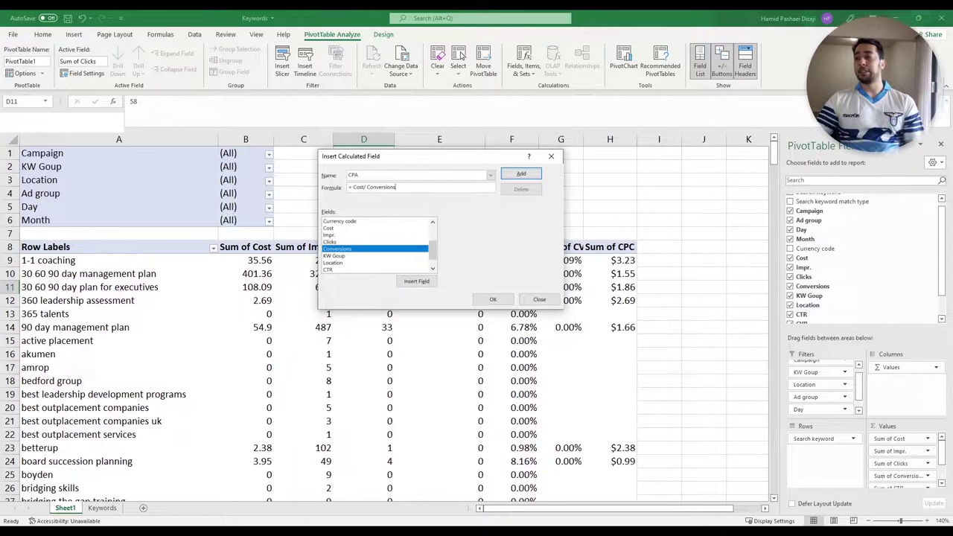
pyautogui.click(515, 175)
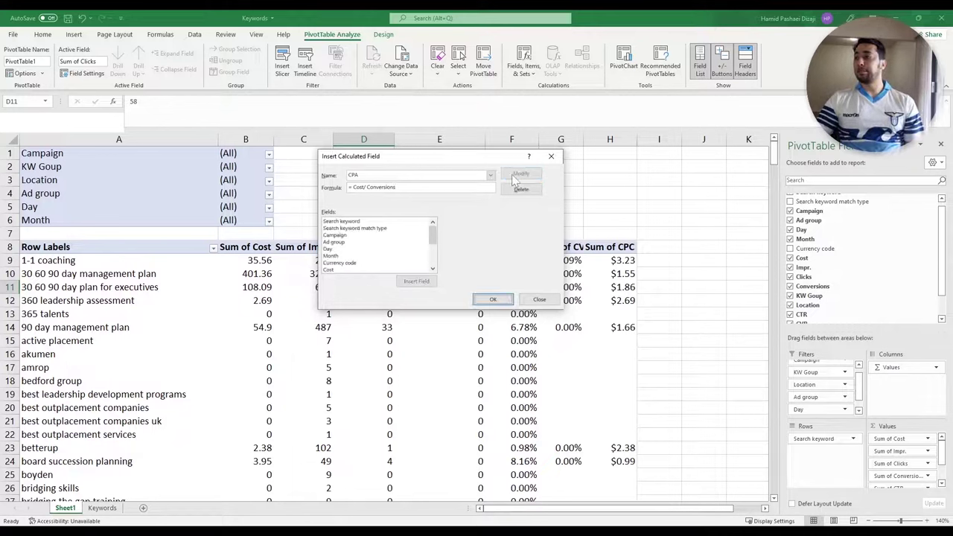
pyautogui.click(492, 299)
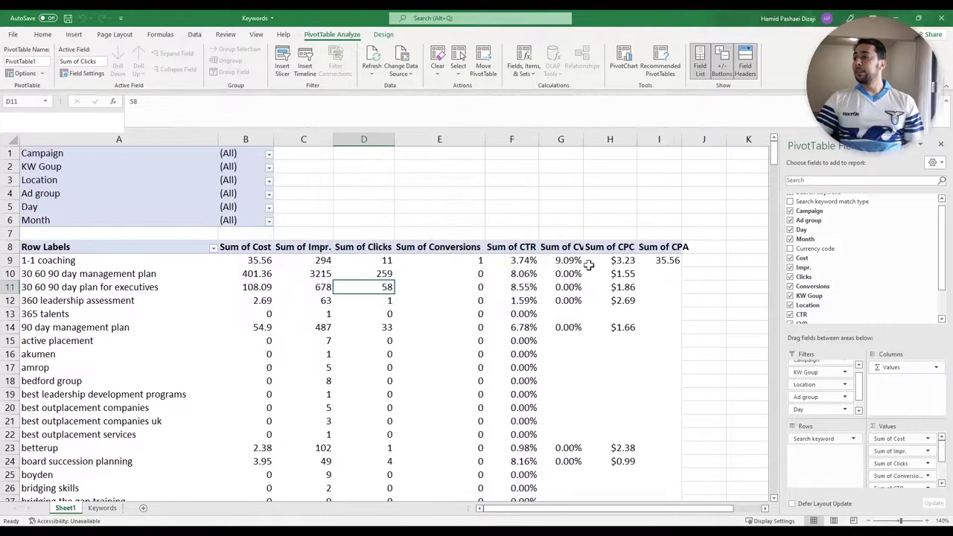
# Format the whole Sum of CPA column as currency.
pyautogui.click(661, 251)
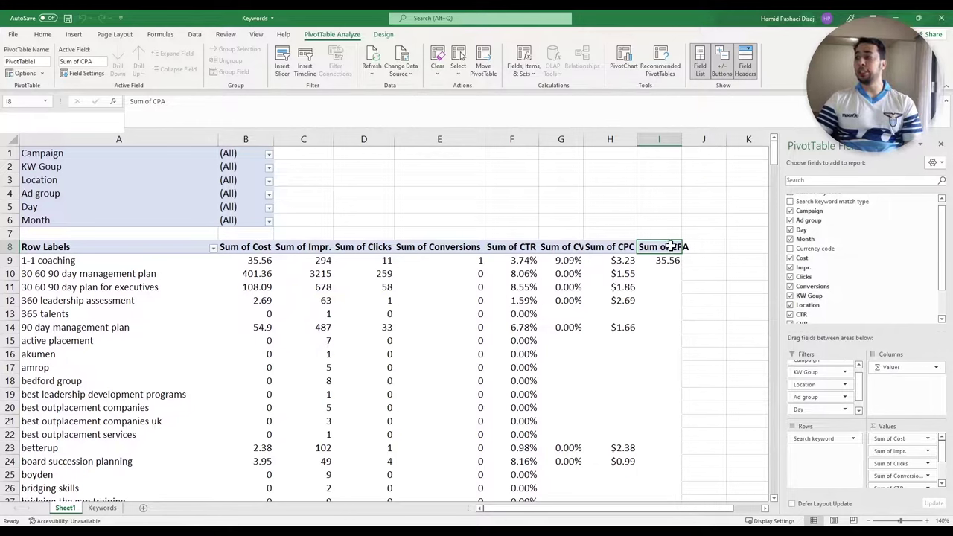
pyautogui.click(659, 139)
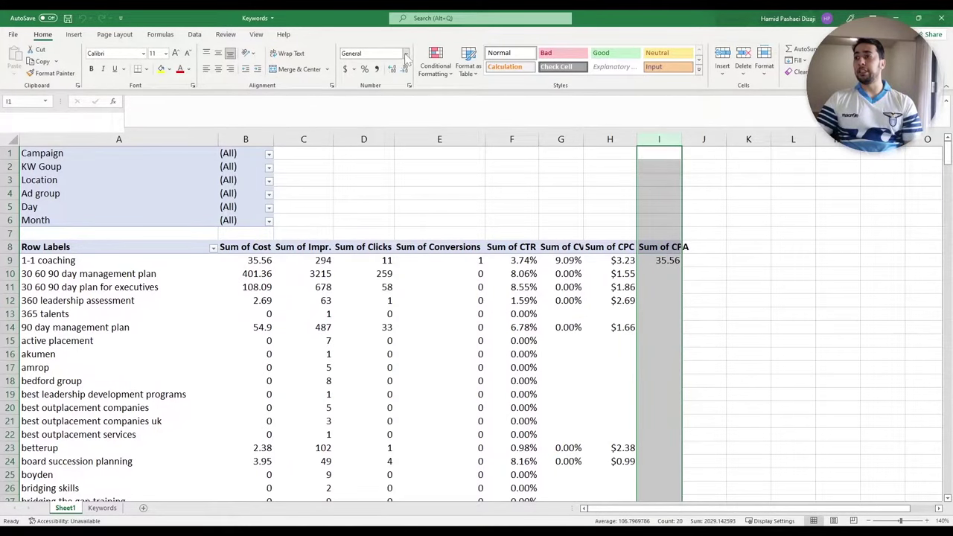
pyautogui.click(406, 54)
pyautogui.click(403, 118)
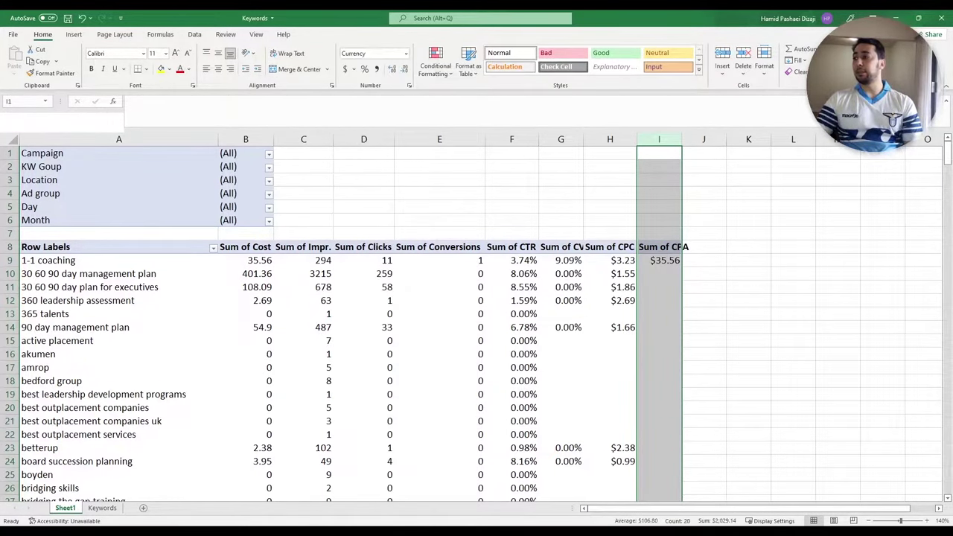
# Examine the cost, impressions and clicks per keyword, comparing the 1-1 coaching row with the active placement to bedford group rows.
pyautogui.click(521, 353)
pyautogui.scroll(-2, 349, 277)
pyautogui.scroll(2, 348, 276)
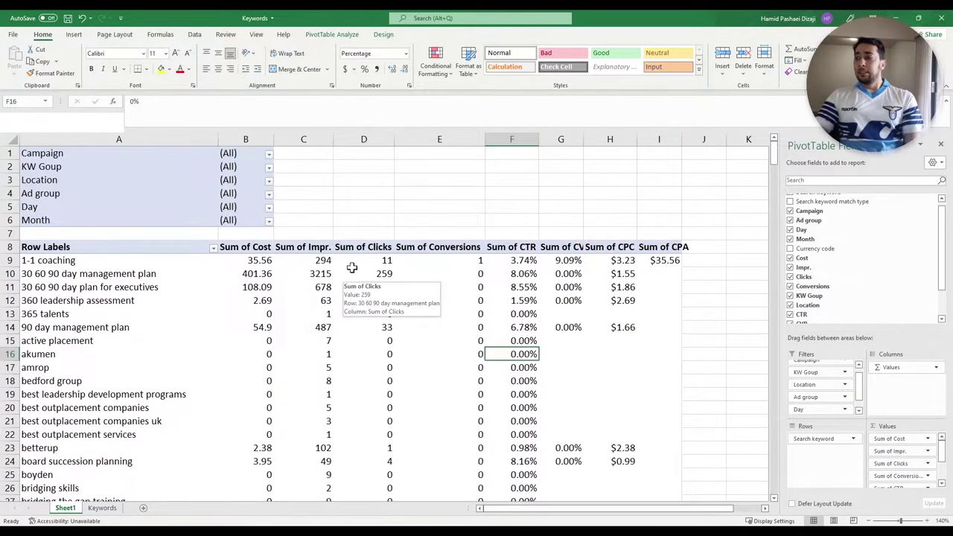
pyautogui.click(257, 248)
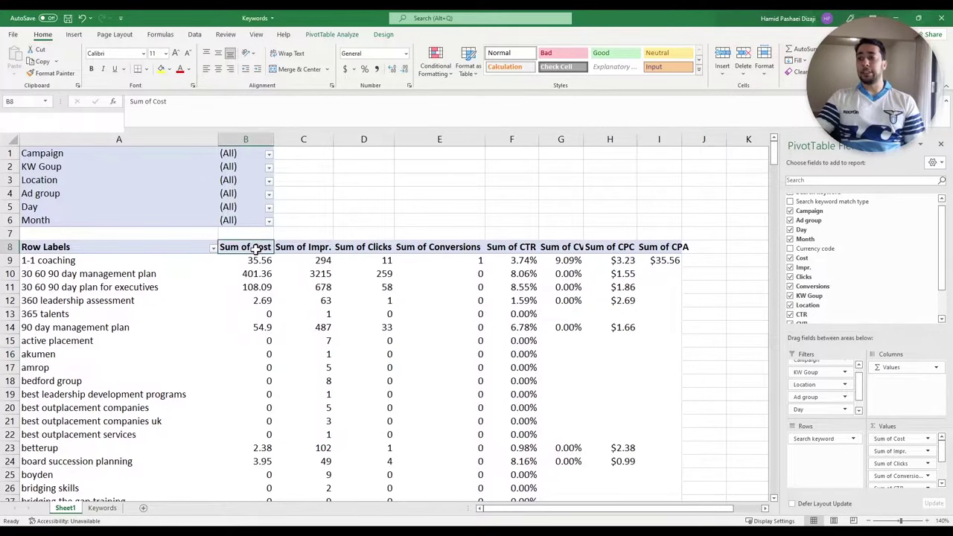
pyautogui.moveTo(64, 342); pyautogui.dragTo(276, 381)
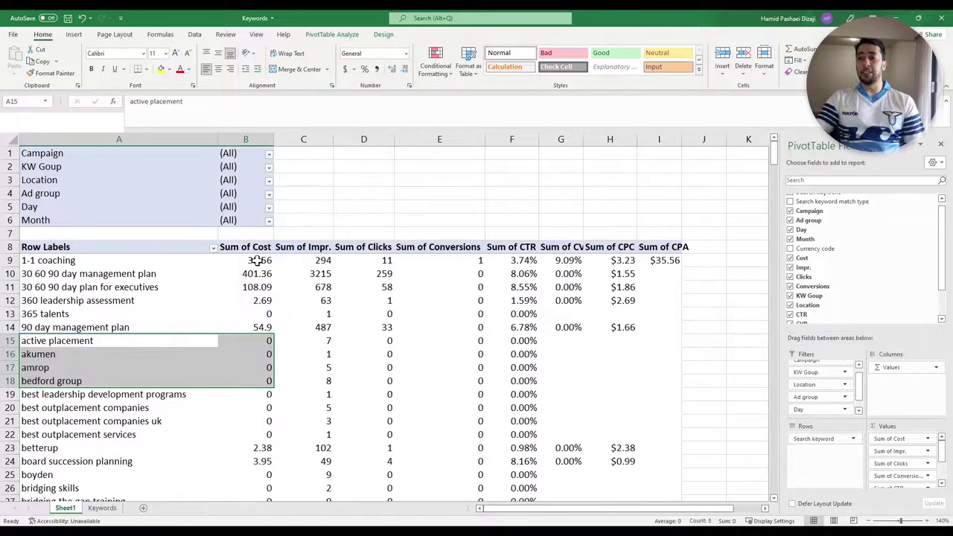
pyautogui.moveTo(256, 260)
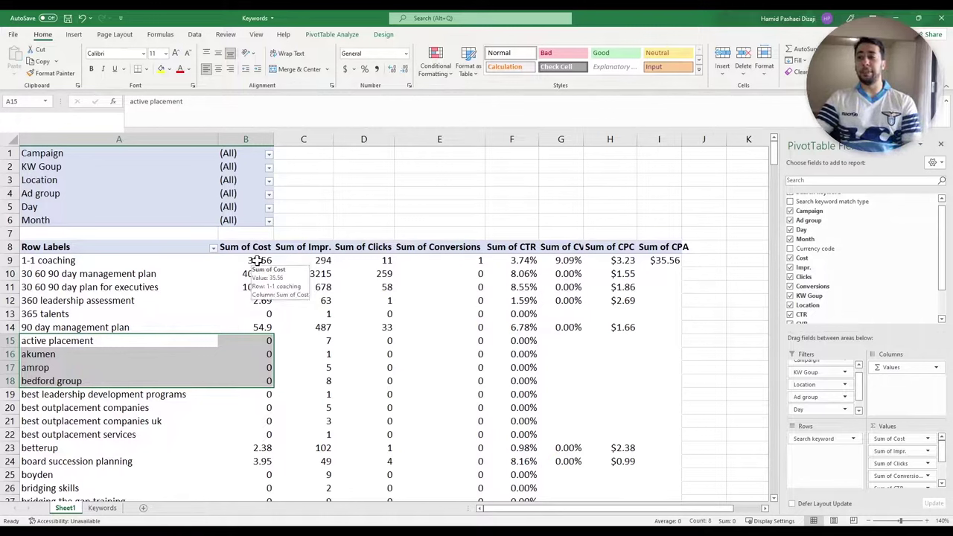
pyautogui.click(364, 260)
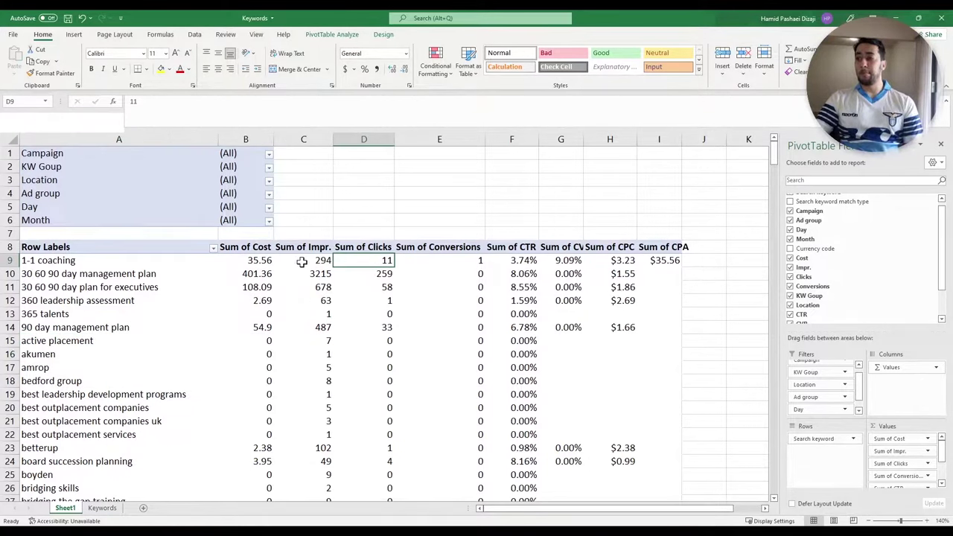
pyautogui.moveTo(302, 262)
pyautogui.moveTo(248, 260)
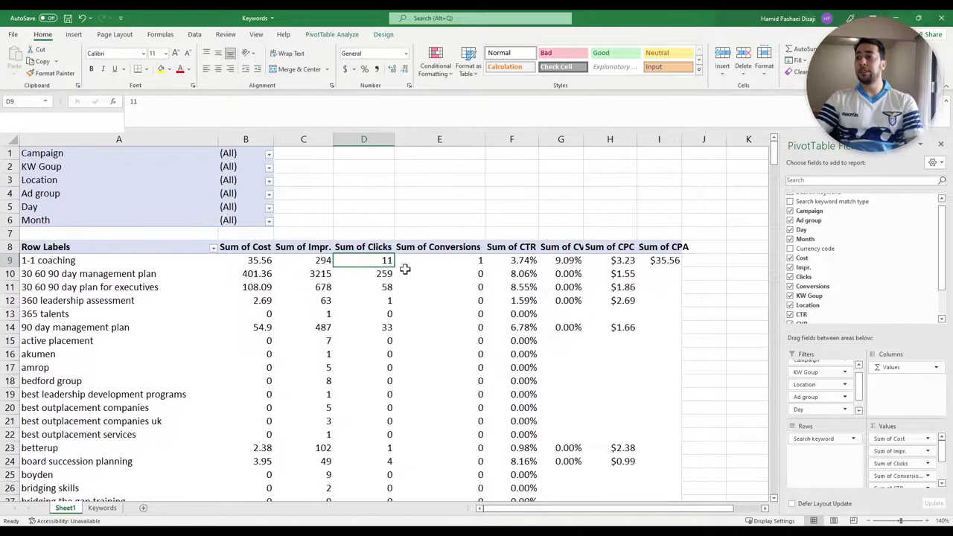
# Sort the pivot table's keywords by Sum of Cost from largest to smallest and check the top keyword's CPA.
pyautogui.click(255, 247)
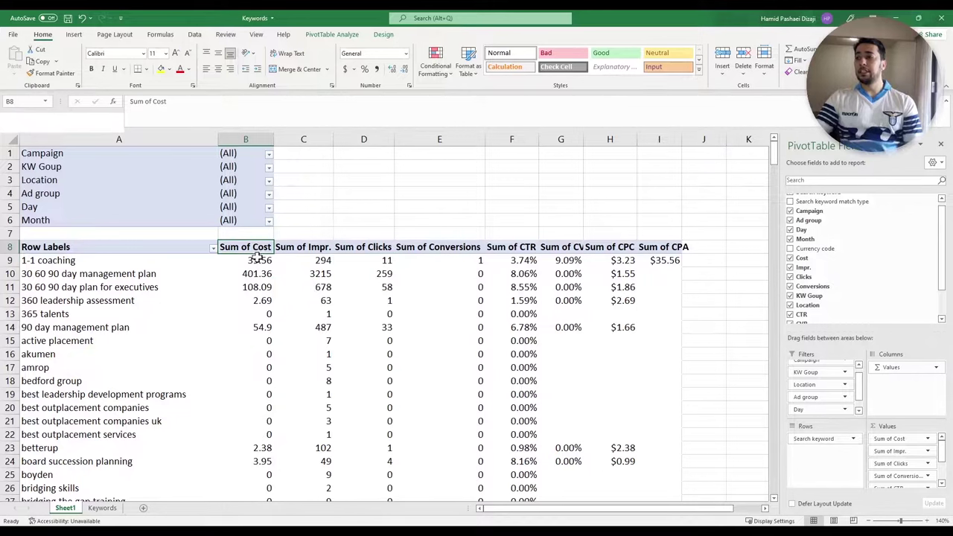
pyautogui.click(259, 260)
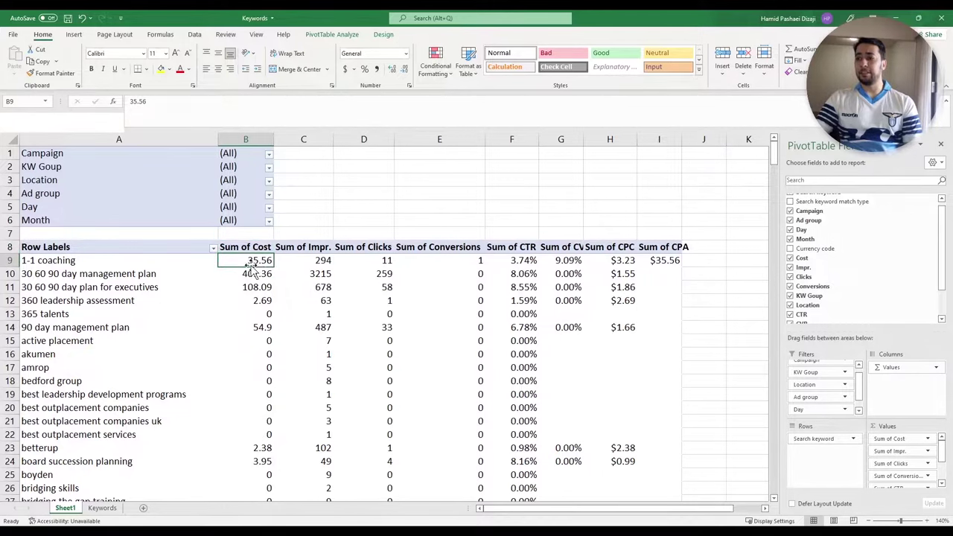
pyautogui.rightClick(262, 262)
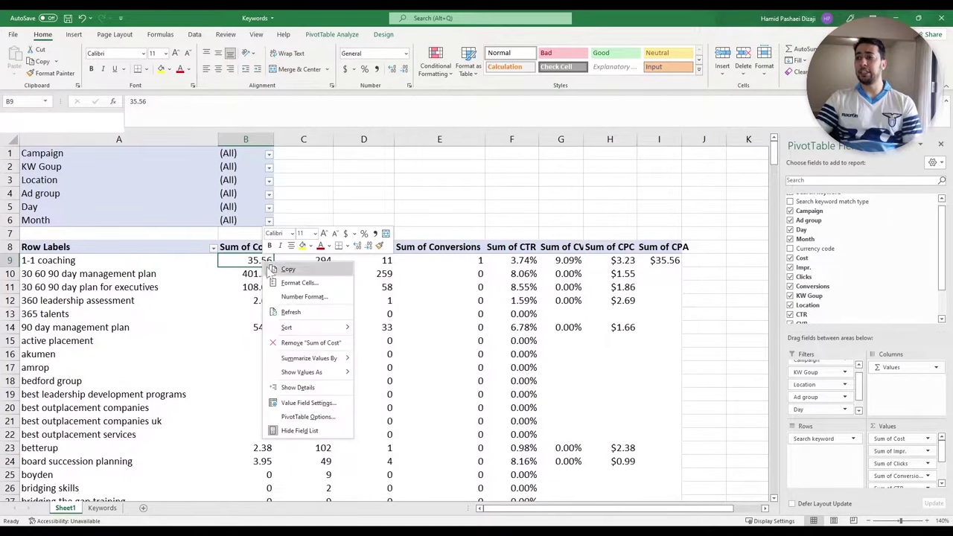
pyautogui.moveTo(310, 326)
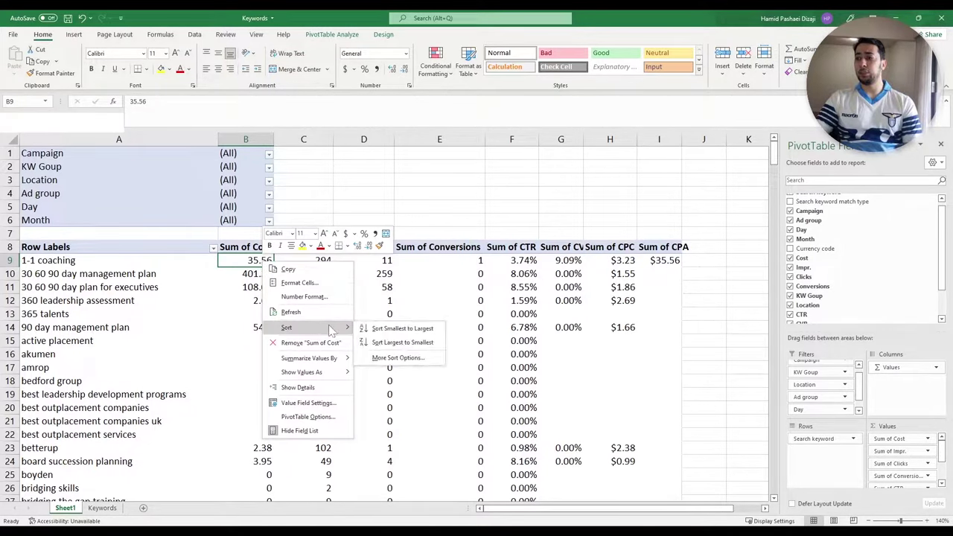
pyautogui.click(402, 342)
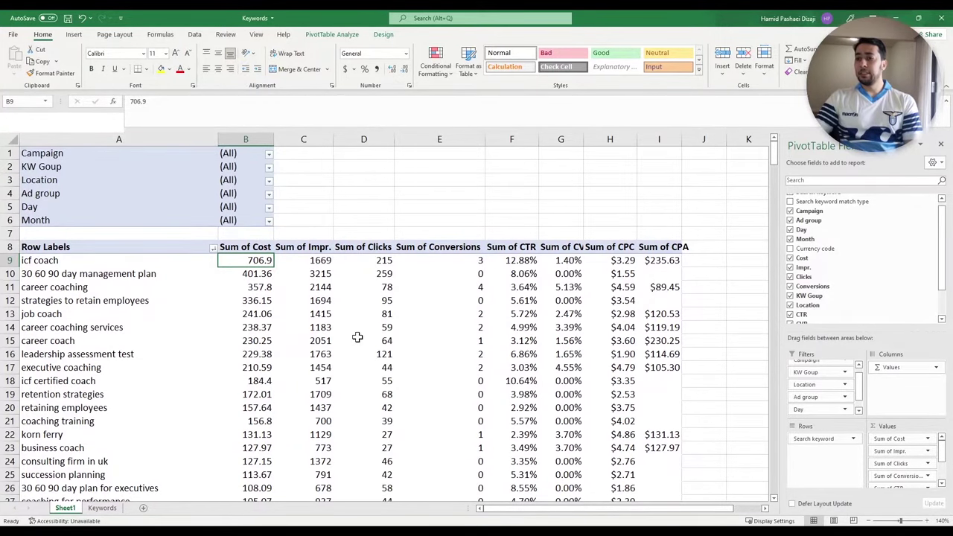
pyautogui.click(667, 262)
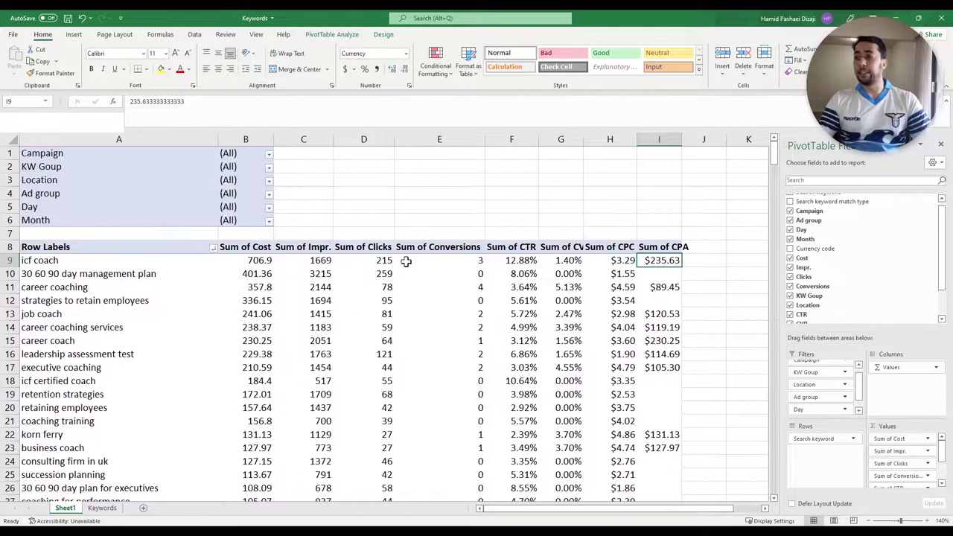
# Format the whole Sum of Cost column of the pivot table as currency with no decimal places.
pyautogui.click(7, 260)
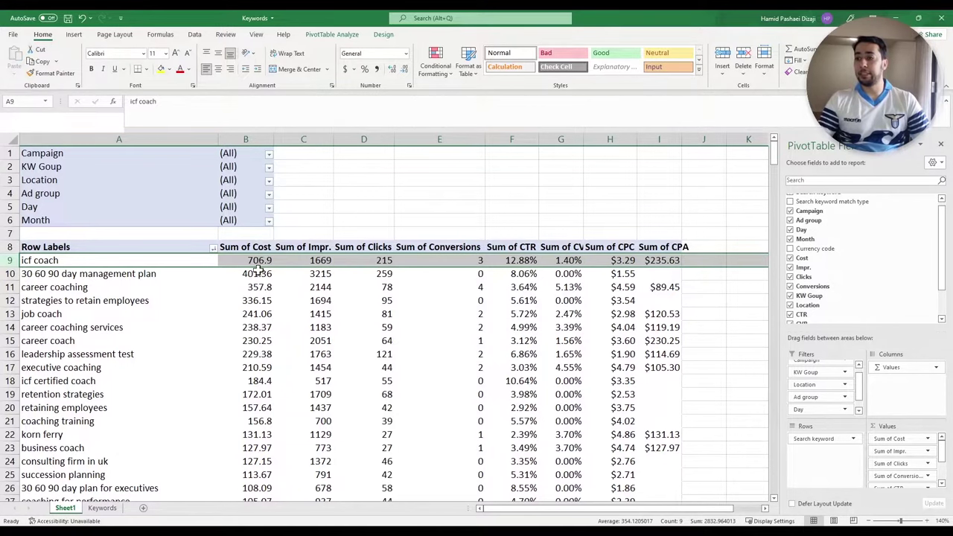
pyautogui.moveTo(273, 262)
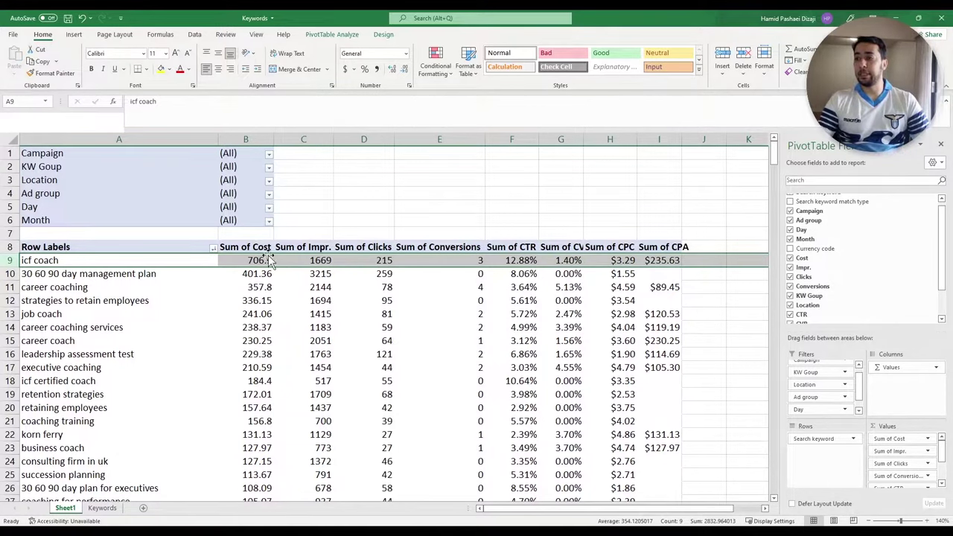
pyautogui.click(260, 260)
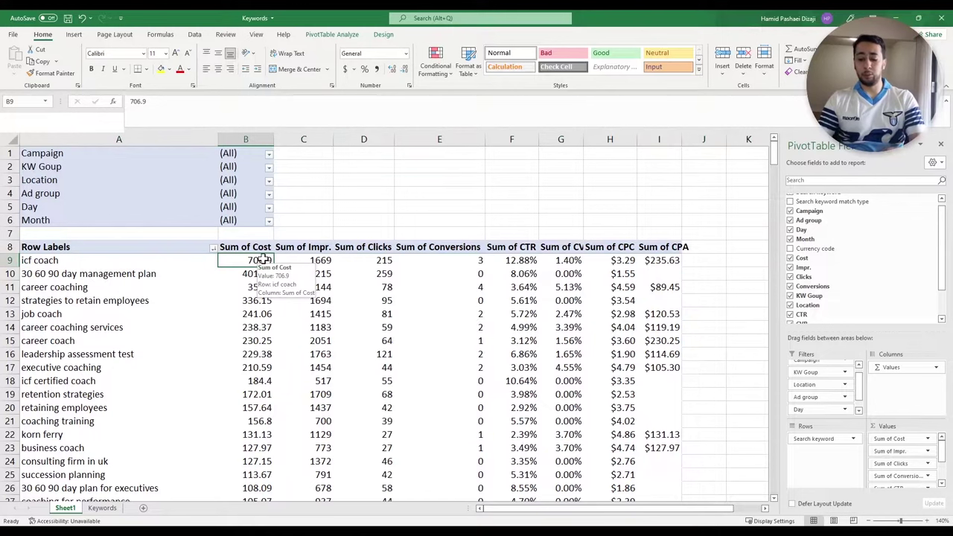
pyautogui.hotkey('ctrl', 'shift', 'Down')
pyautogui.click(406, 54)
pyautogui.click(372, 119)
pyautogui.scroll(20, 700, 301)
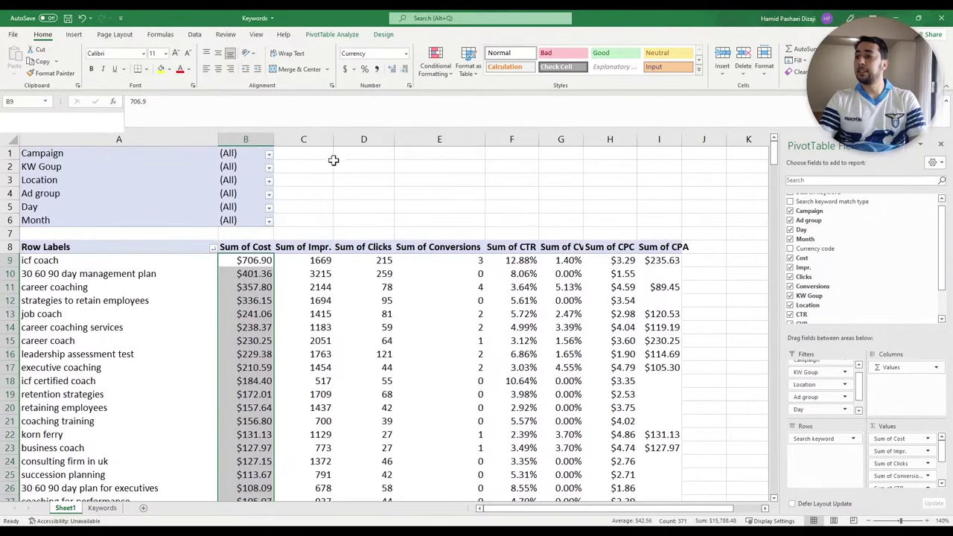
pyautogui.click(405, 69)
pyautogui.click(404, 69)
pyautogui.click(384, 262)
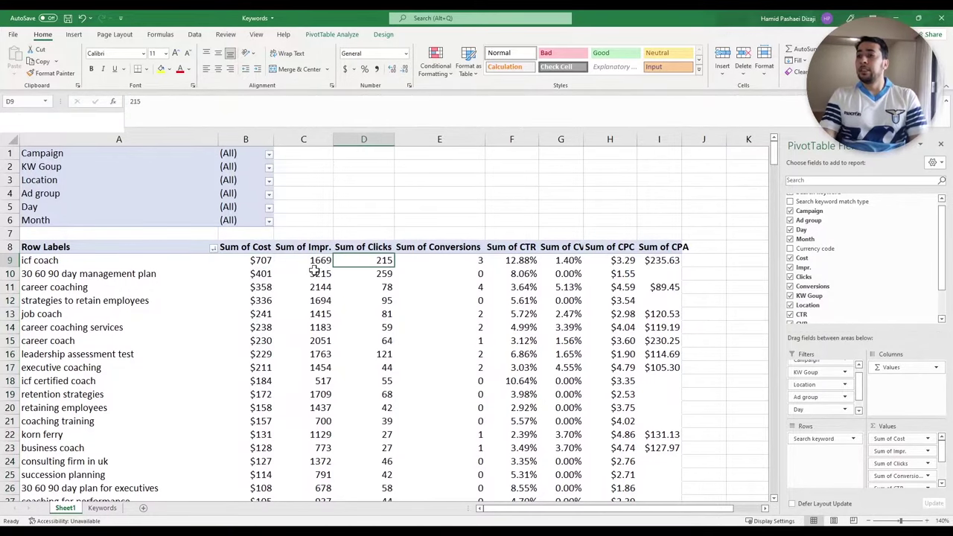
# Widen the Sum of CVR column to fit its header and review the icf coach row's CTR, CVR and CPA.
pyautogui.click(9, 259)
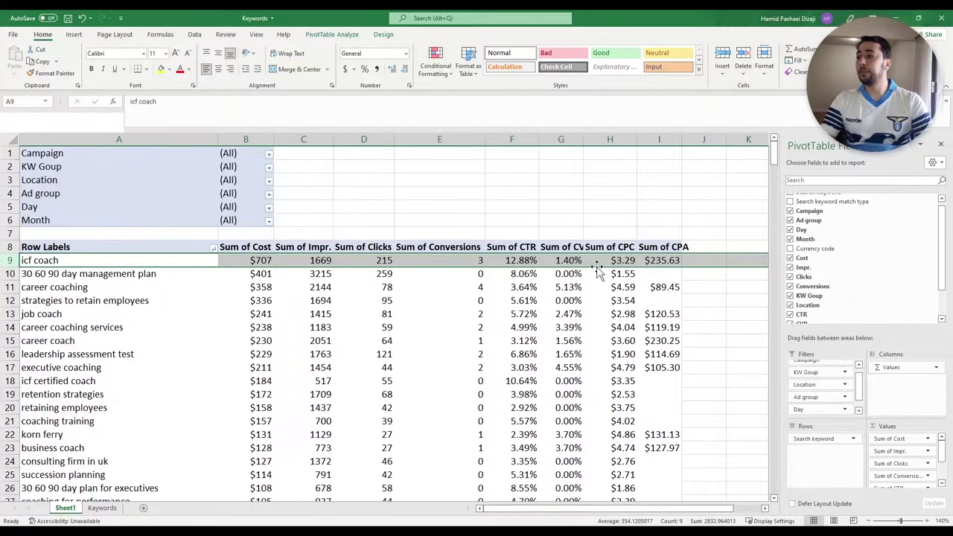
pyautogui.doubleClick(585, 139)
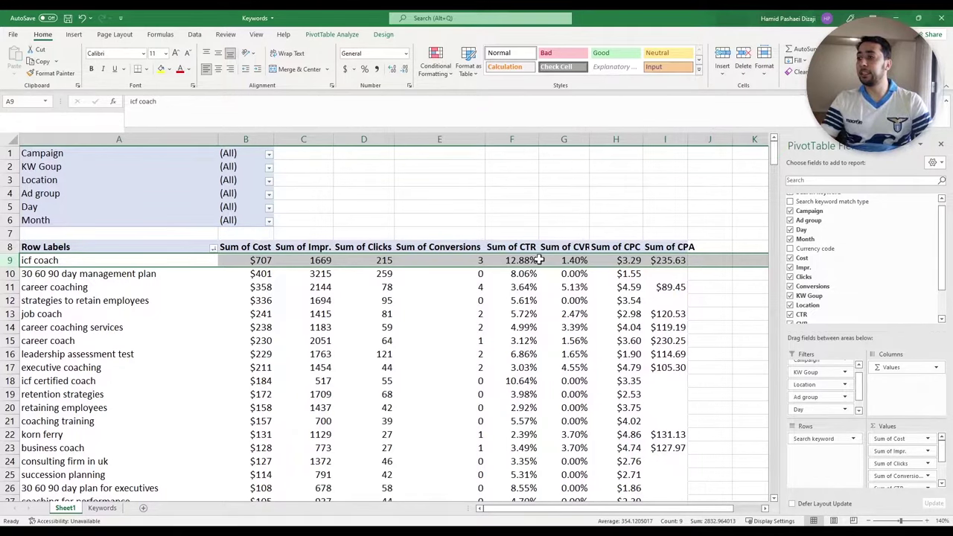
pyautogui.click(525, 262)
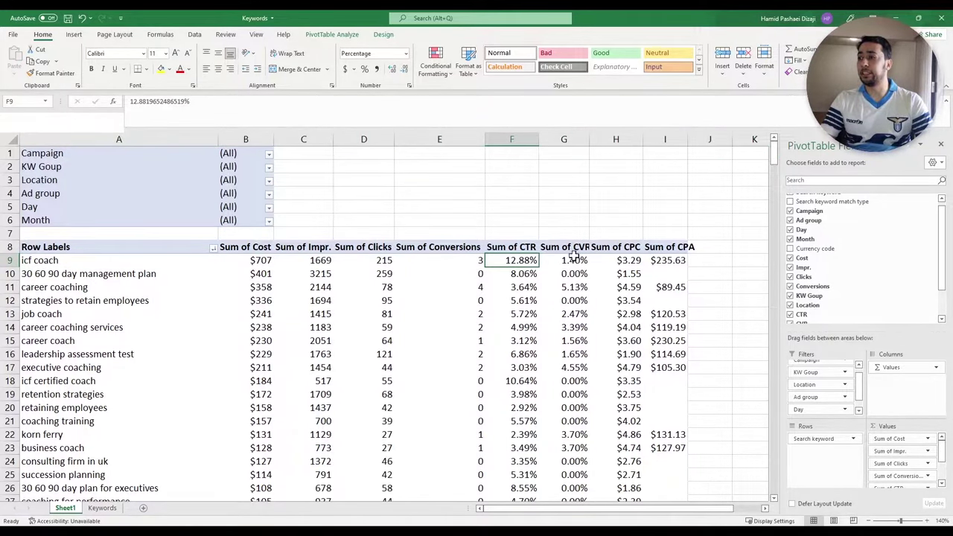
pyautogui.doubleClick(589, 136)
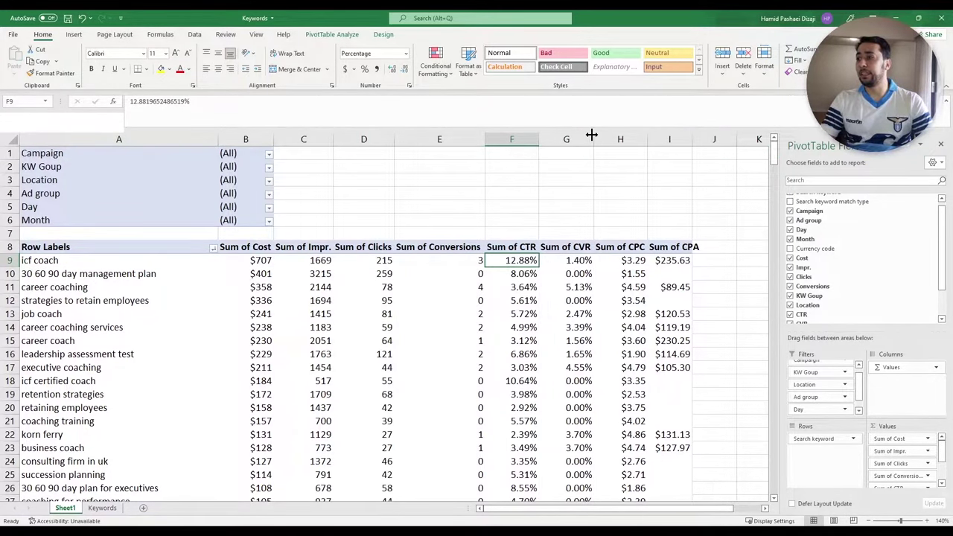
pyautogui.click(578, 263)
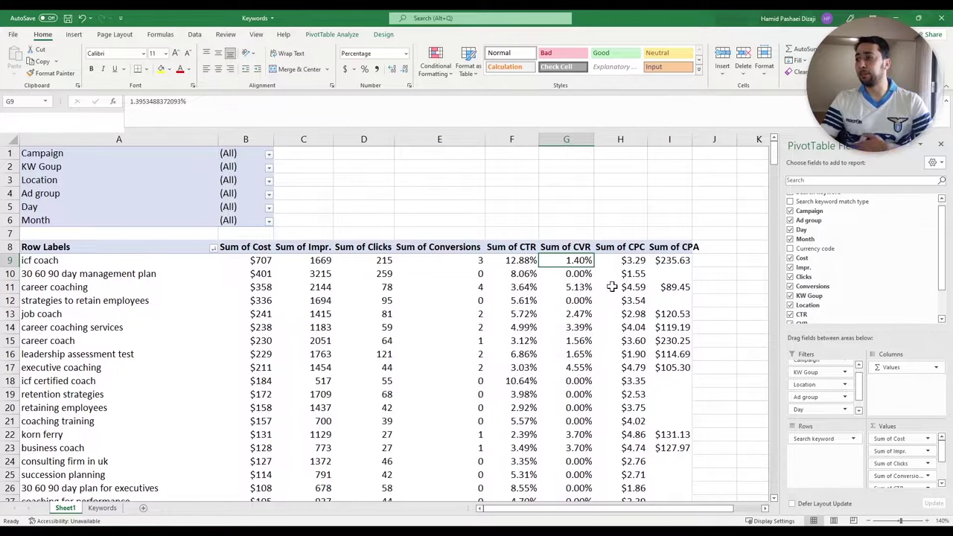
pyautogui.click(680, 261)
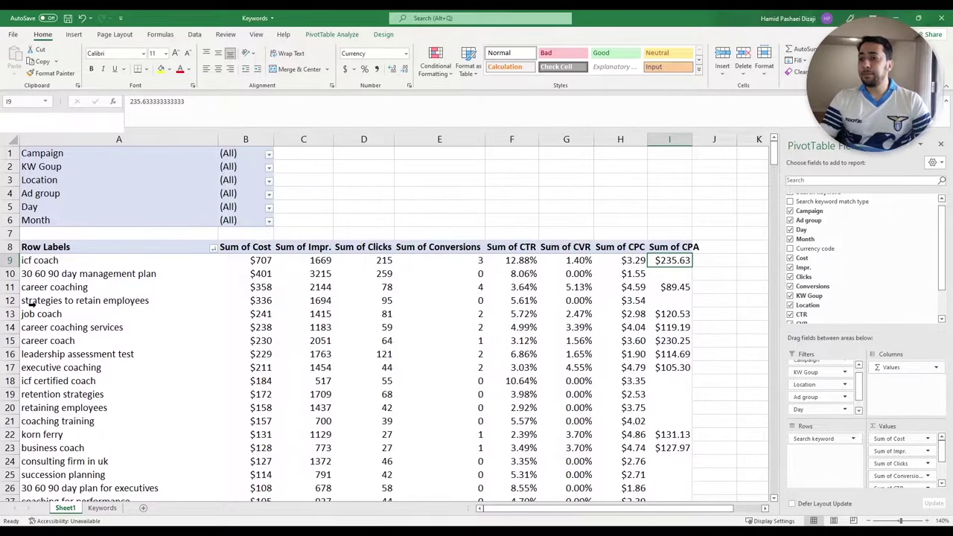
# Compare the career coaching row's CPC and CPA with those of the other keywords in the pivot table.
pyautogui.click(7, 286)
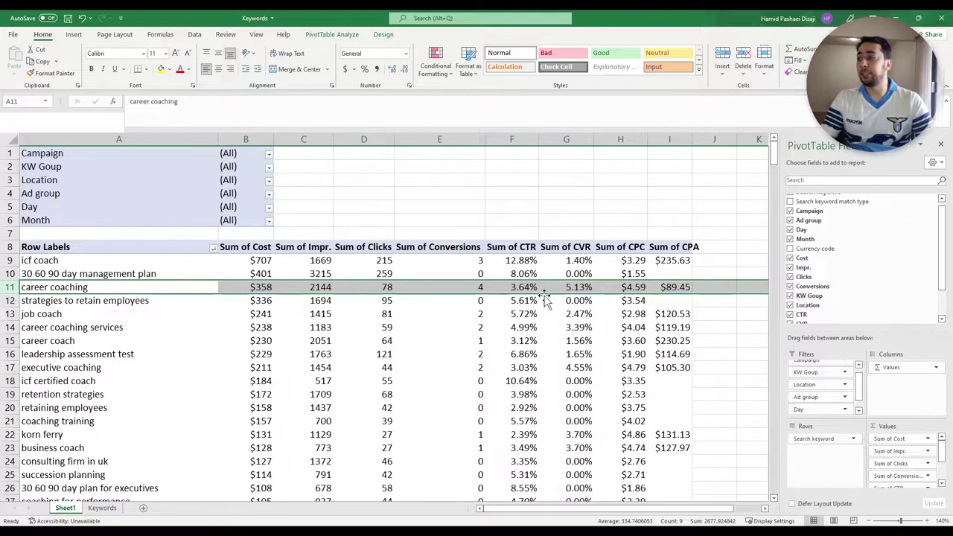
pyautogui.click(635, 287)
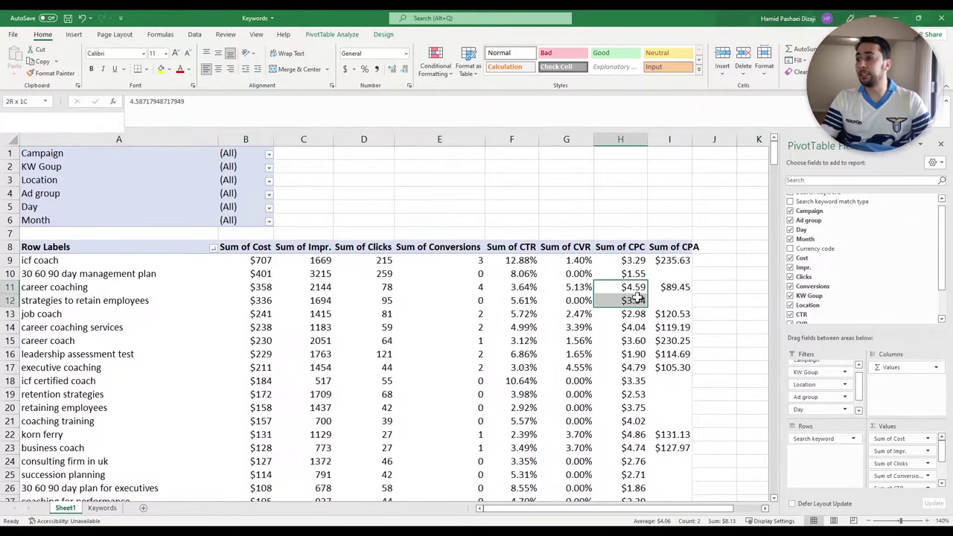
pyautogui.moveTo(635, 367); pyautogui.dragTo(635, 421)
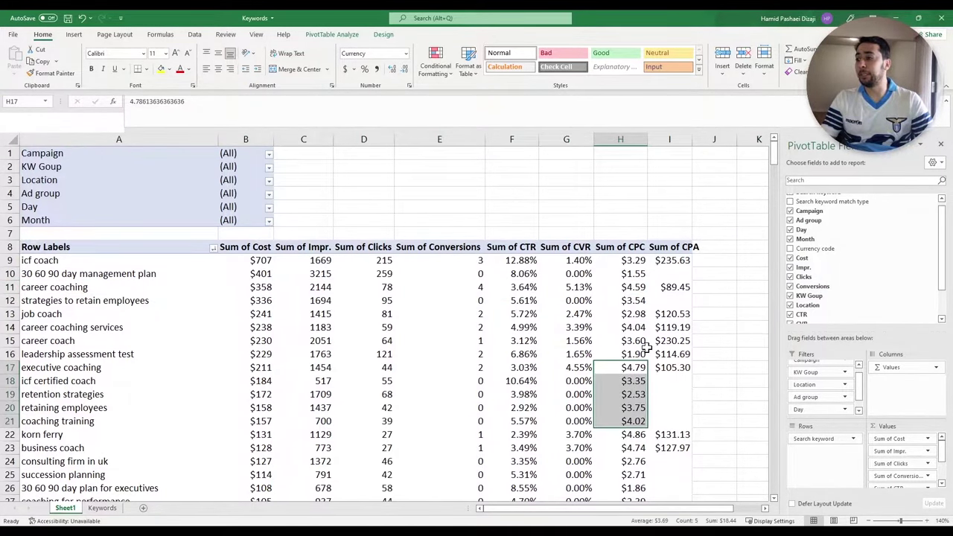
pyautogui.scroll(-2, 639, 355)
pyautogui.scroll(2, 639, 355)
pyautogui.moveTo(635, 287); pyautogui.dragTo(670, 287)
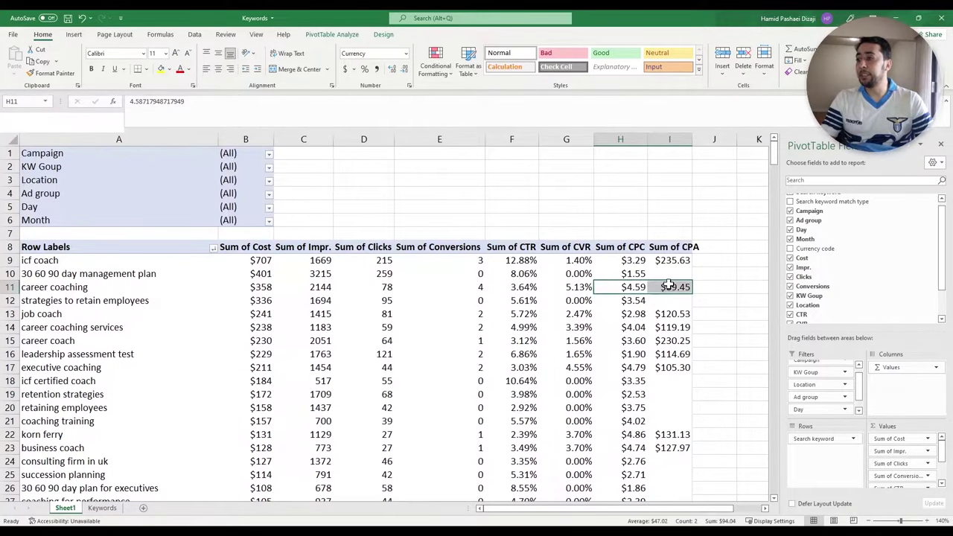
pyautogui.click(679, 288)
pyautogui.click(13, 287)
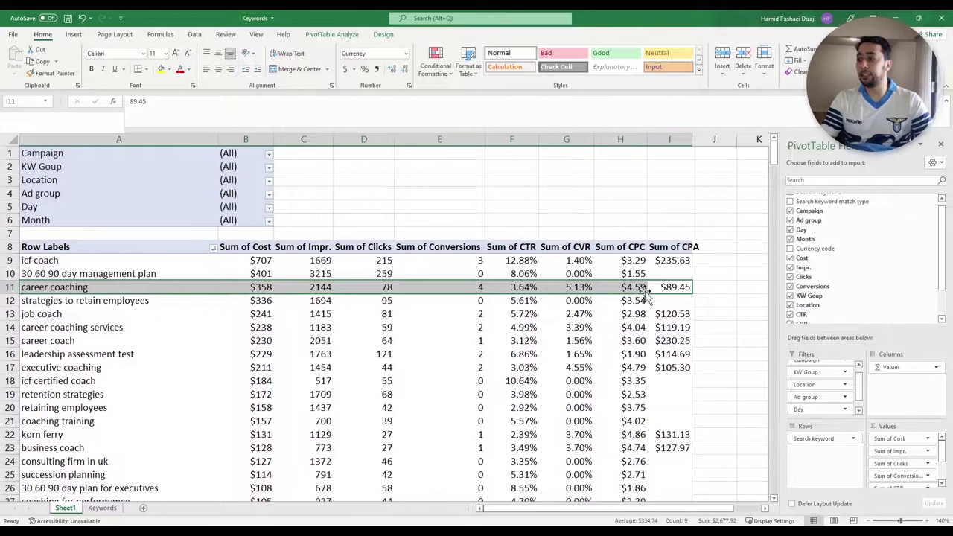
pyautogui.moveTo(685, 288)
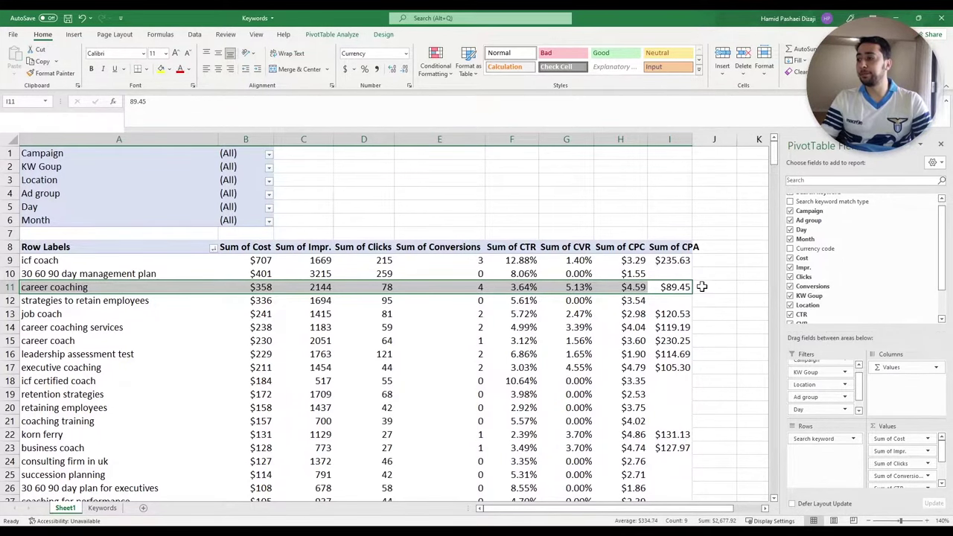
pyautogui.scroll(-4, 671, 347)
pyautogui.scroll(-7, 671, 347)
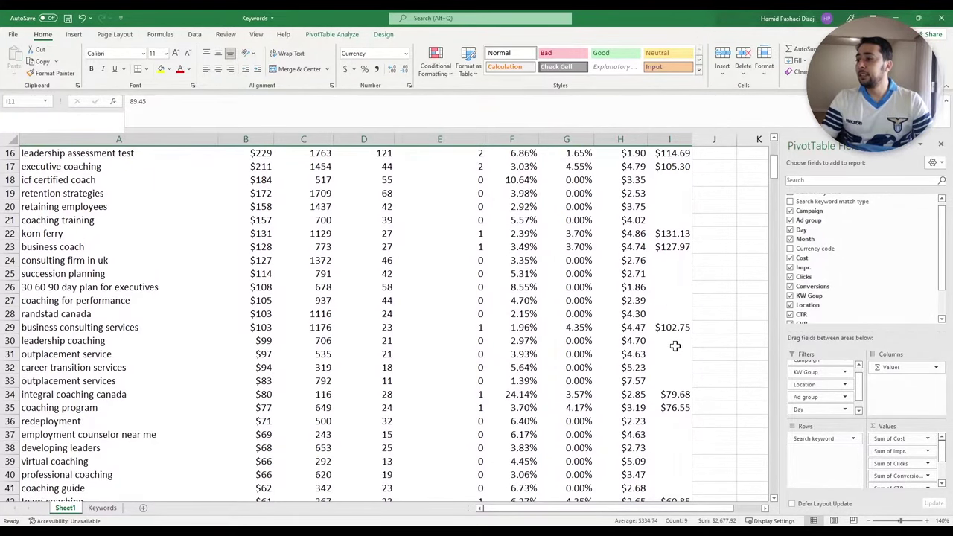
pyautogui.scroll(-4, 675, 345)
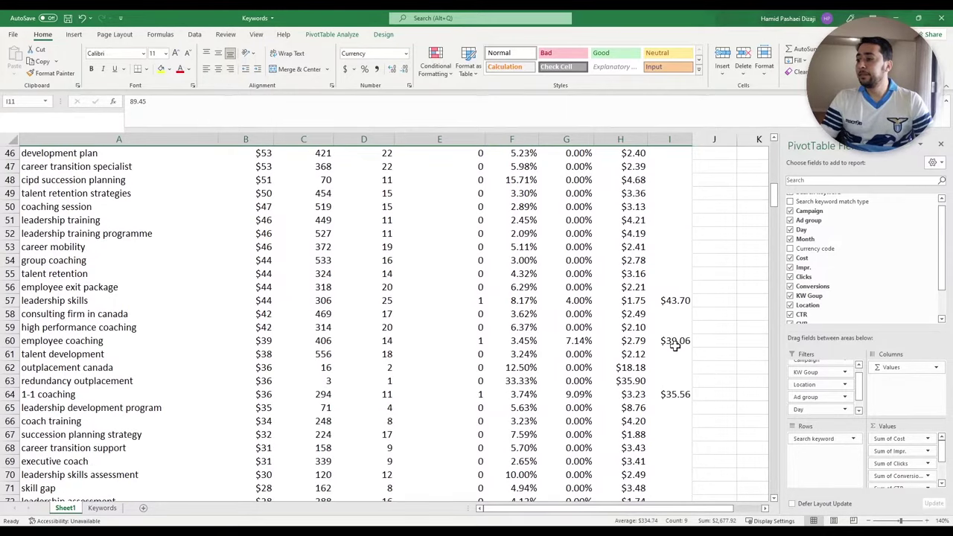
pyautogui.scroll(11, 674, 309)
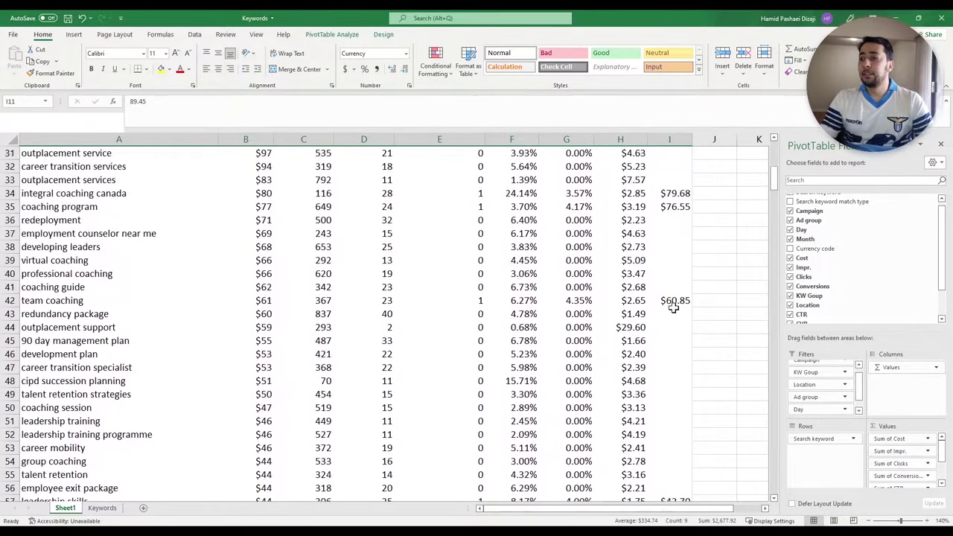
pyautogui.scroll(4, 674, 309)
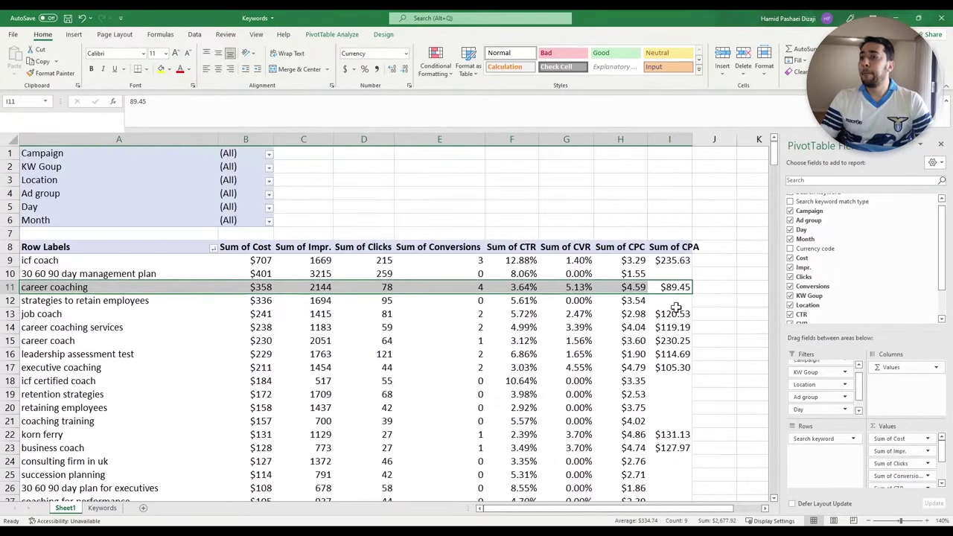
# Group the pivot table rows by Campaign, with Search keyword moved to the filters, and review the four Generic Coaching campaigns.
pyautogui.click(123, 315)
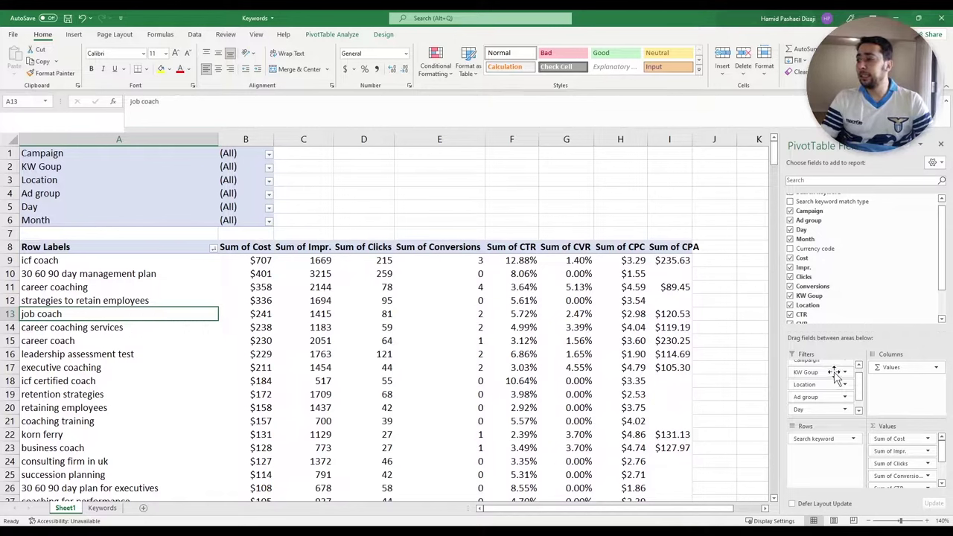
pyautogui.scroll(1, 834, 372)
pyautogui.moveTo(828, 370)
pyautogui.mouseDown()
pyautogui.moveTo(834, 439)
pyautogui.moveTo(827, 381)
pyautogui.mouseUp()
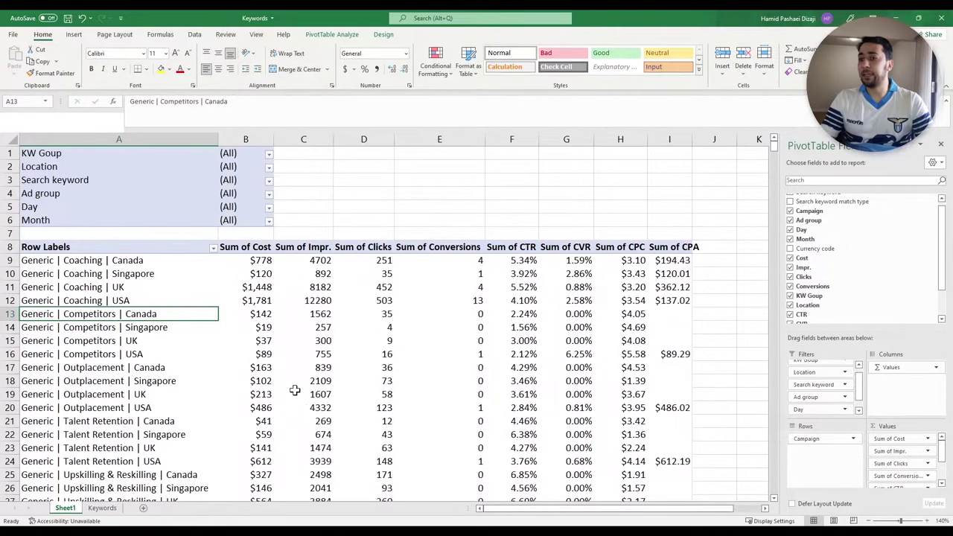
pyautogui.scroll(-4, 149, 383)
pyautogui.scroll(4, 148, 383)
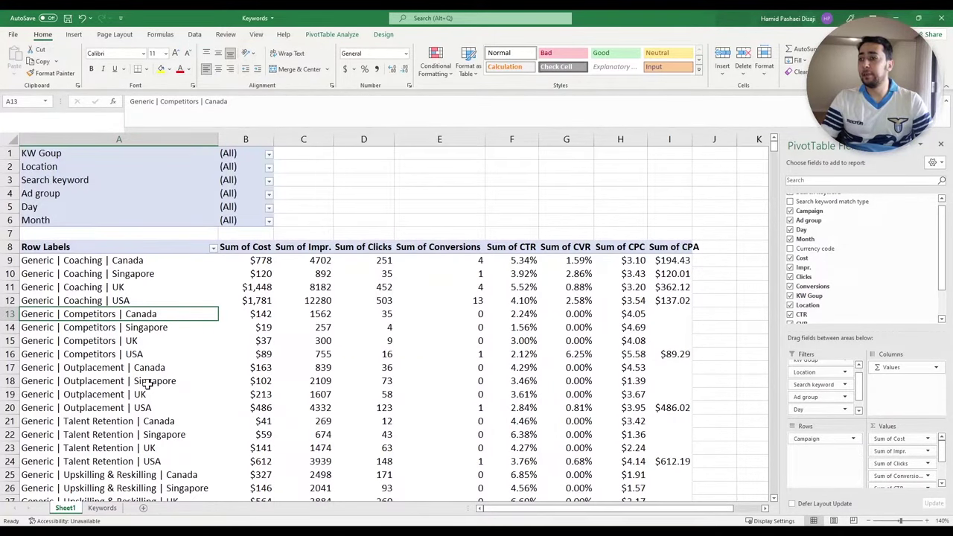
pyautogui.moveTo(93, 260); pyautogui.dragTo(97, 302)
# Move Campaign back to the pivot table's filters and group the rows by KW Goup instead.
pyautogui.moveTo(837, 439); pyautogui.dragTo(837, 367)
pyautogui.scroll(-2, 829, 304)
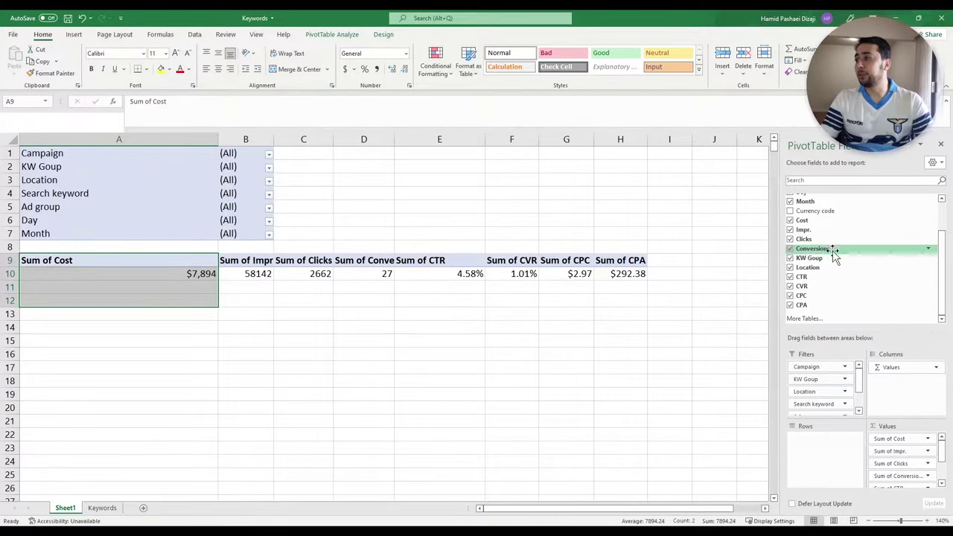
pyautogui.moveTo(835, 256); pyautogui.dragTo(861, 450)
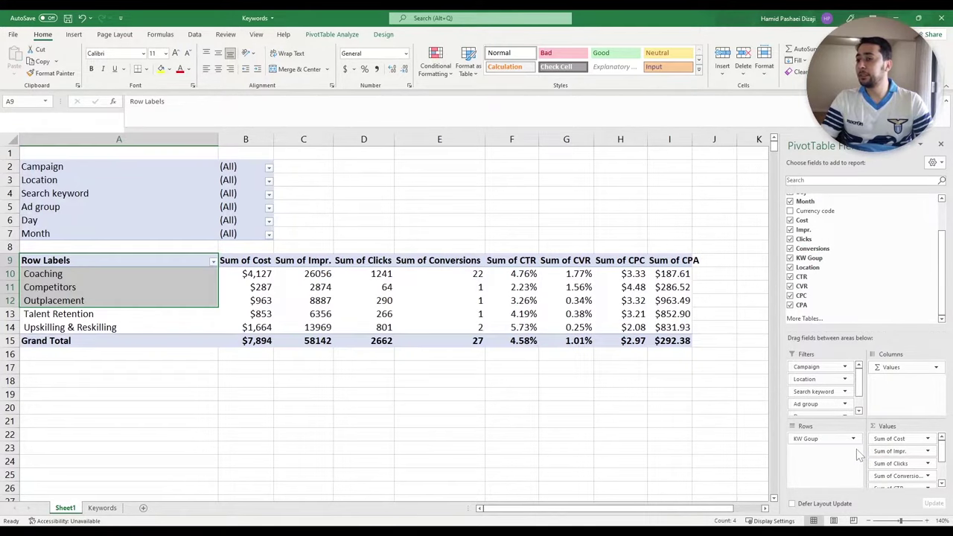
# Review the keyword group figures in the pivot table, focusing on the Coaching row.
pyautogui.click(141, 318)
pyautogui.moveTo(68, 275)
pyautogui.mouseDown()
pyautogui.moveTo(81, 311)
pyautogui.moveTo(373, 329)
pyautogui.moveTo(674, 329)
pyautogui.mouseUp()
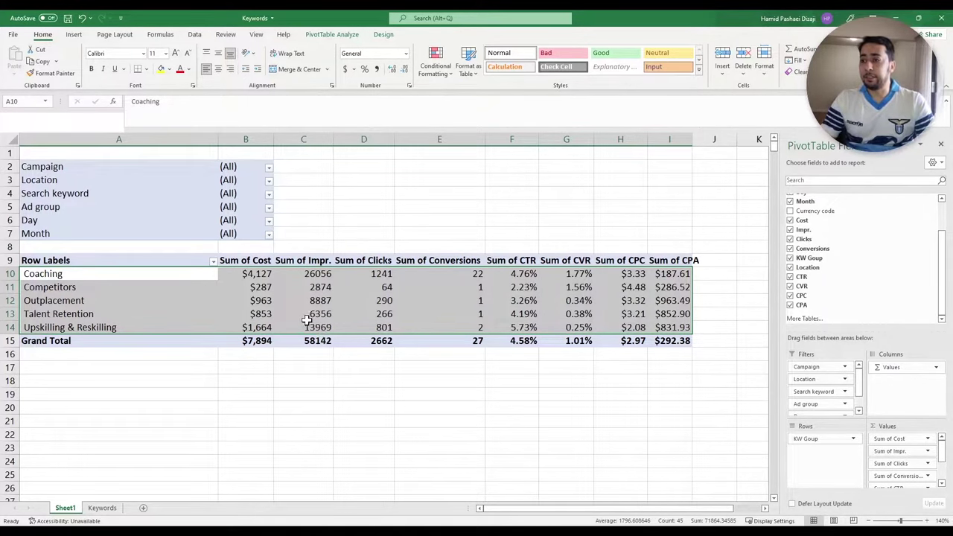
pyautogui.moveTo(305, 317)
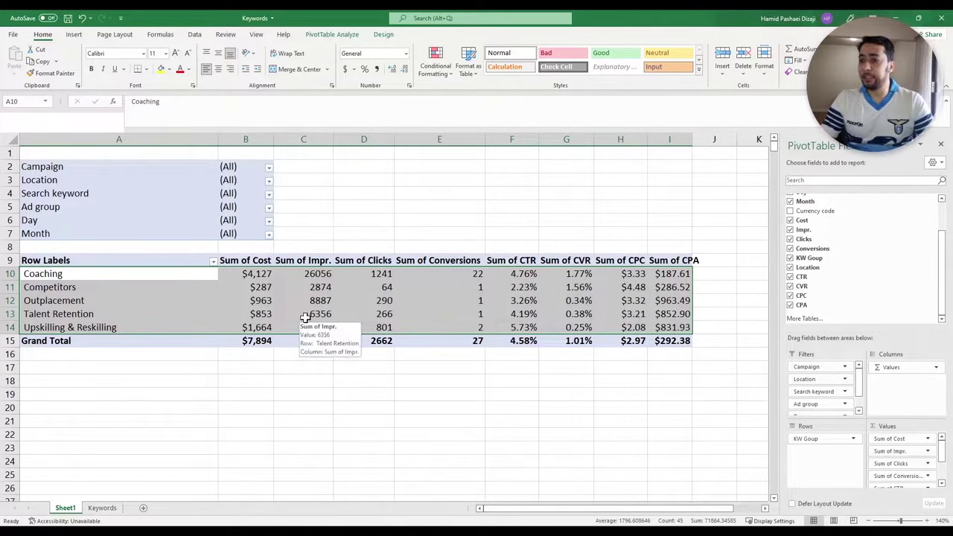
pyautogui.click(10, 273)
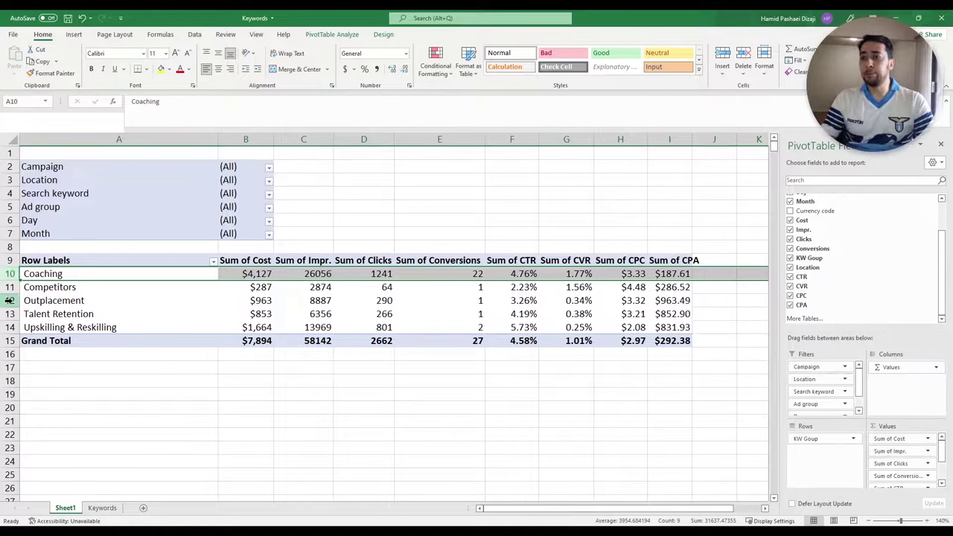
pyautogui.moveTo(28, 293); pyautogui.dragTo(11, 274)
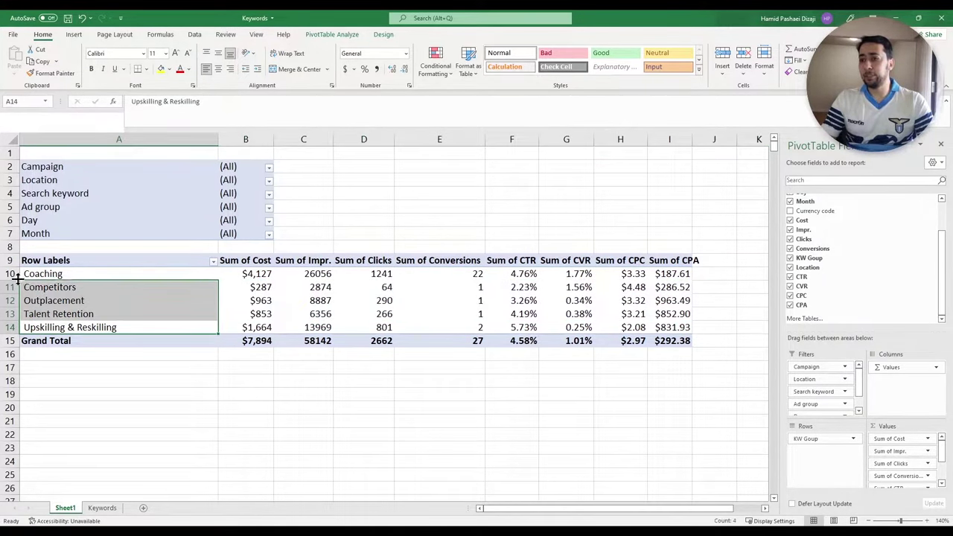
pyautogui.click(5, 273)
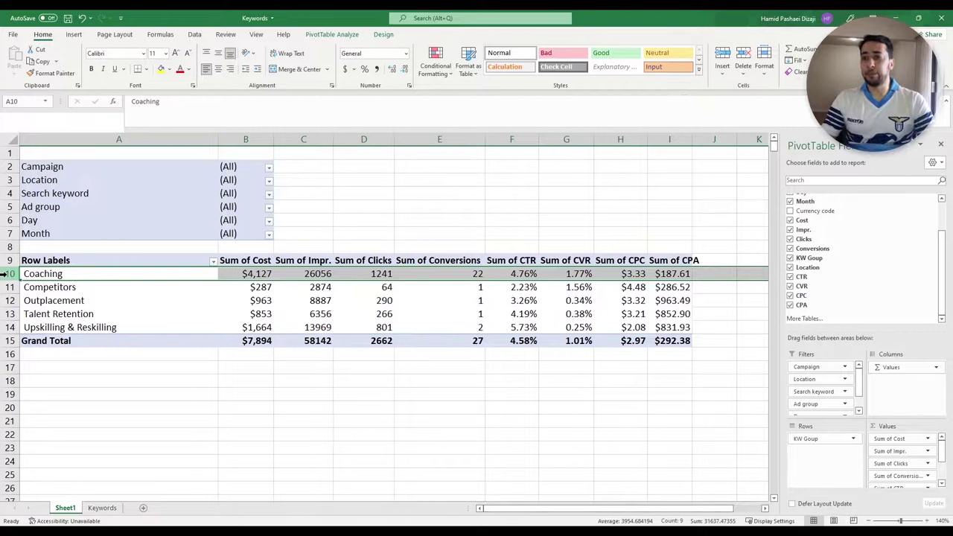
pyautogui.click(10, 274)
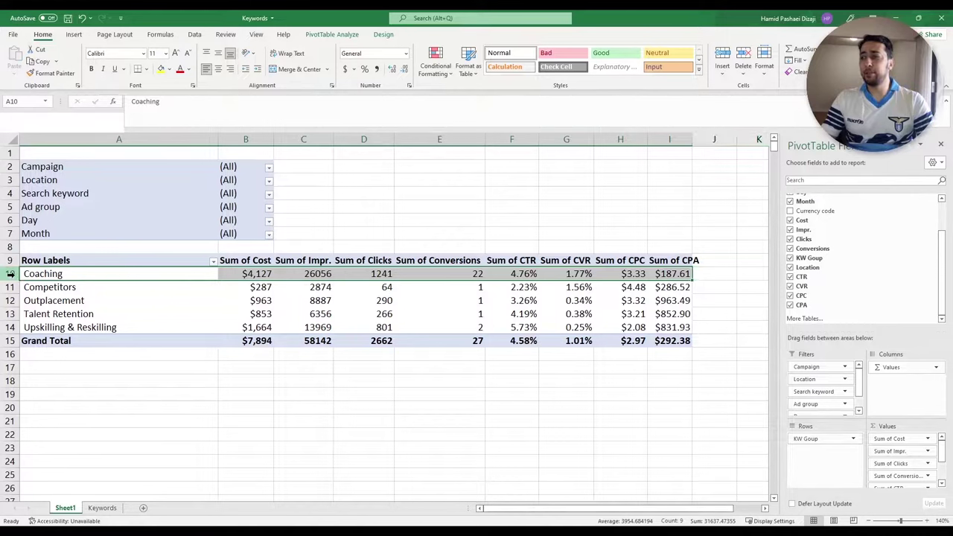
pyautogui.click(9, 274)
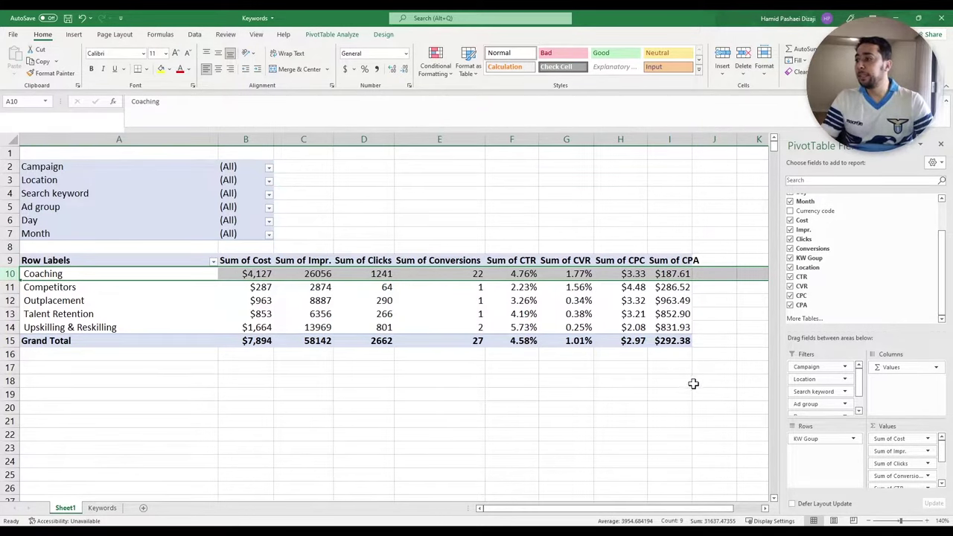
# Examine the Outplacement, Talent Retention and Upskilling & Reskilling rows, especially their Sum of CPA values.
pyautogui.moveTo(8, 300); pyautogui.dragTo(8, 328)
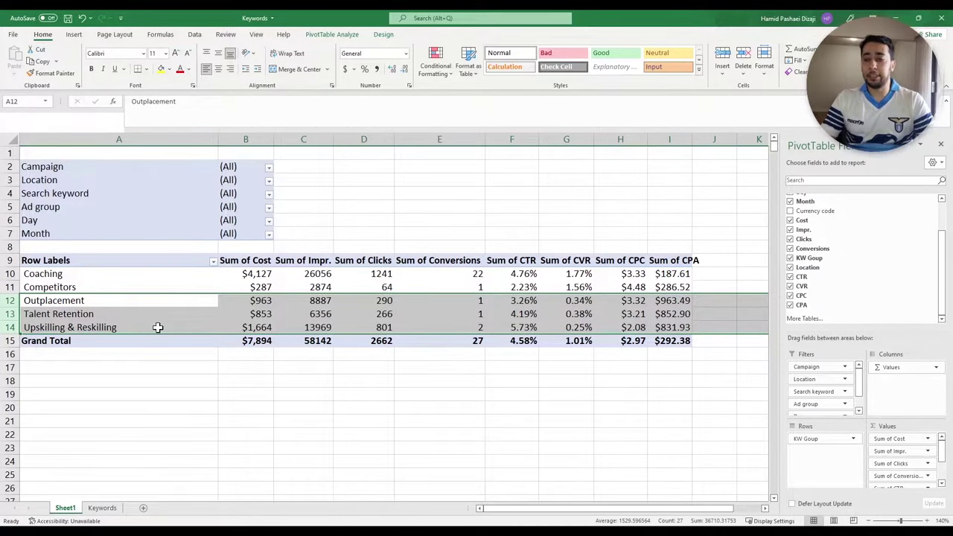
pyautogui.click(924, 520)
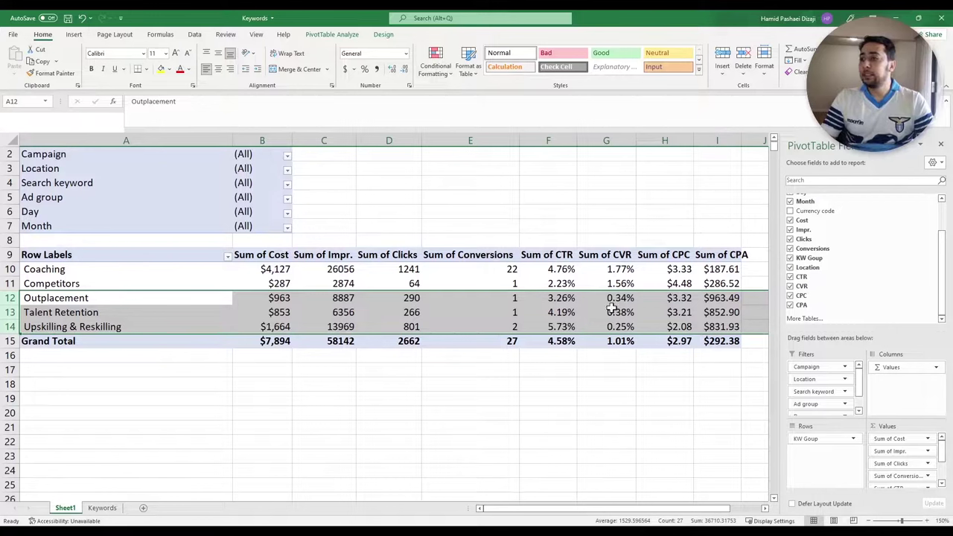
pyautogui.click(727, 298)
pyautogui.moveTo(727, 298); pyautogui.dragTo(727, 327)
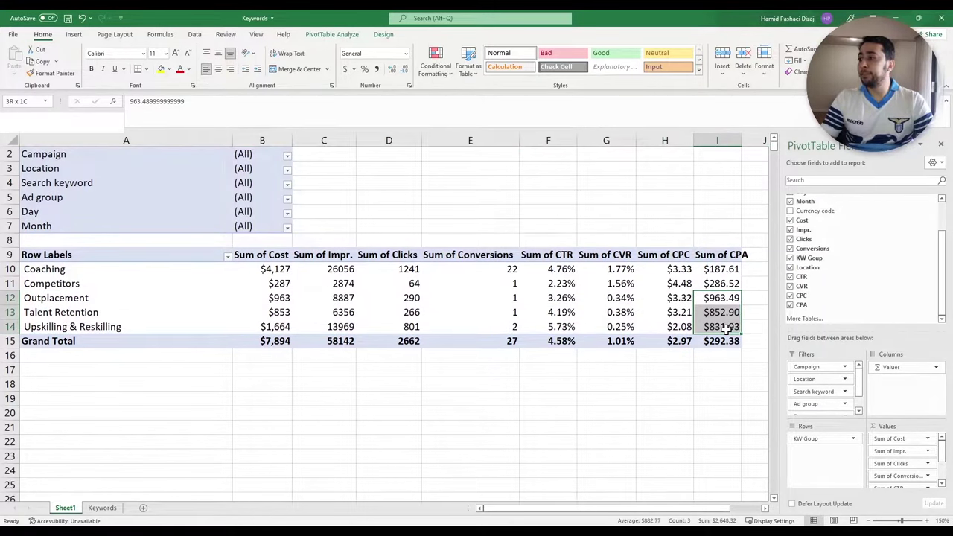
# Examine the Outplacement row's conversions, CTR, CVR, CPC and CPA, and compare the row with Coaching.
pyautogui.click(11, 298)
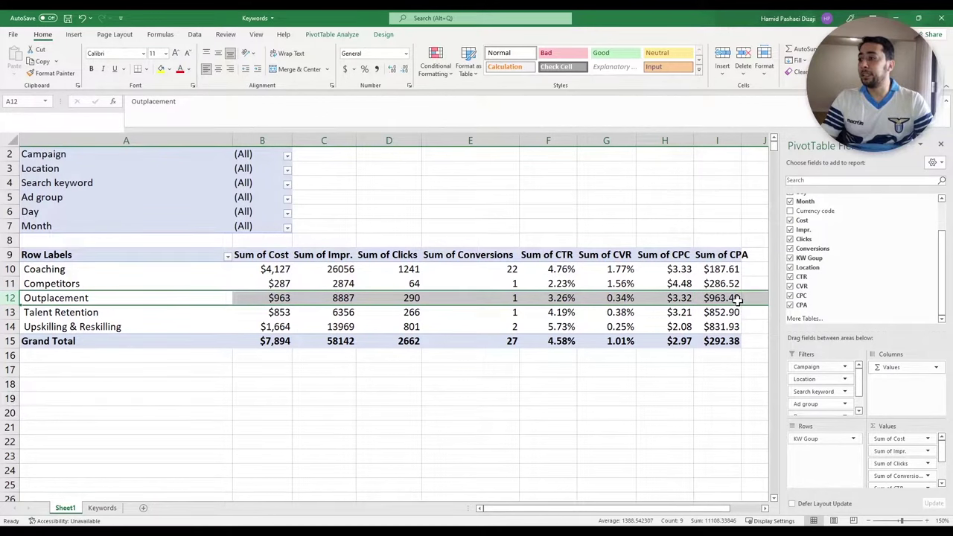
pyautogui.click(491, 298)
pyautogui.moveTo(492, 298); pyautogui.dragTo(683, 298)
pyautogui.click(719, 298)
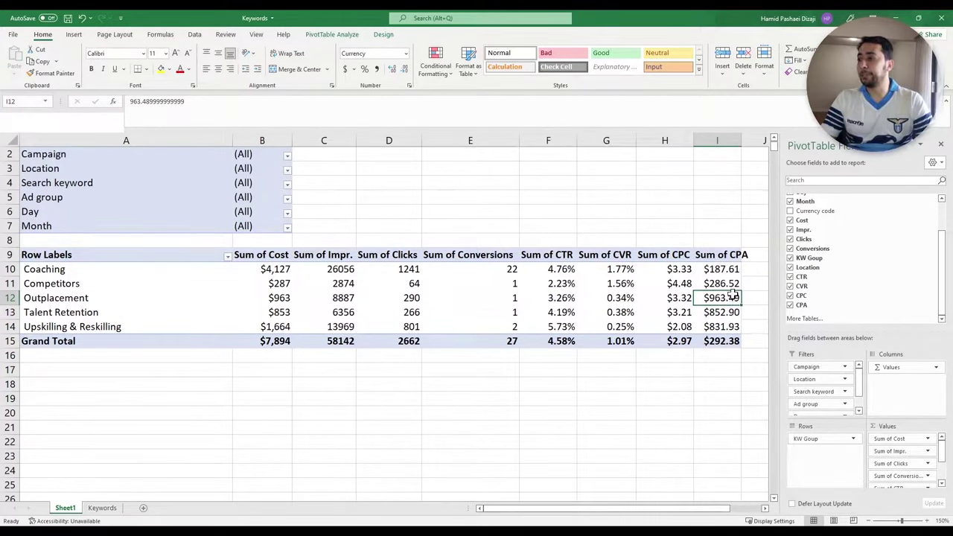
pyautogui.click(561, 298)
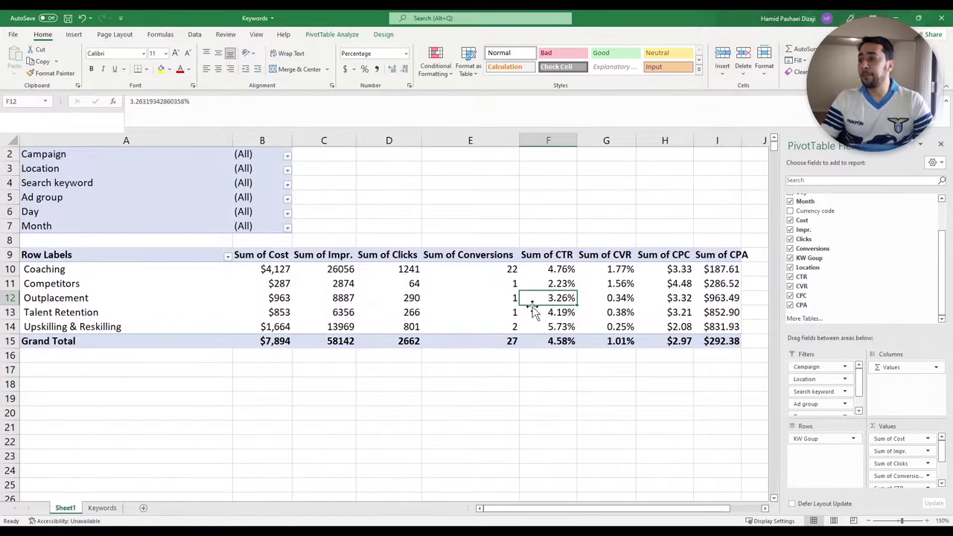
pyautogui.click(8, 298)
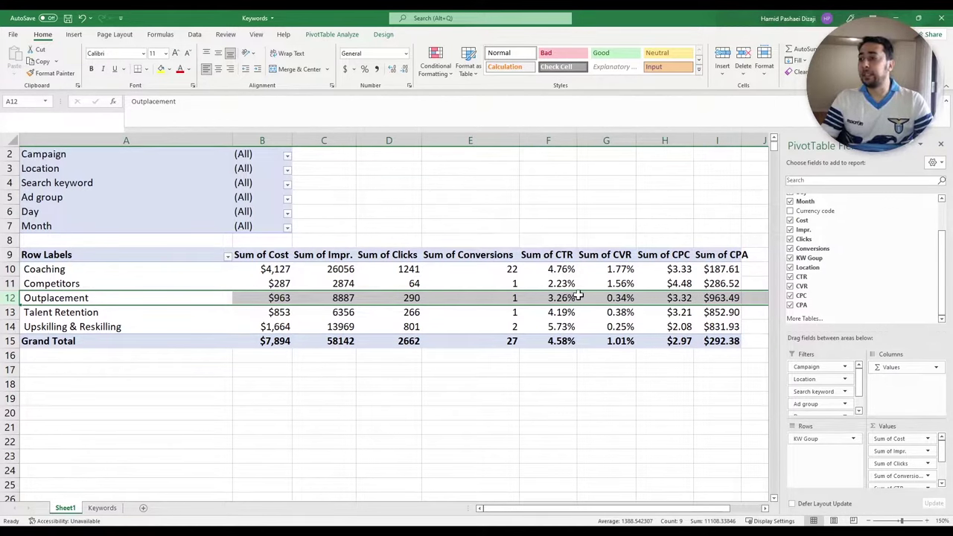
pyautogui.moveTo(724, 297)
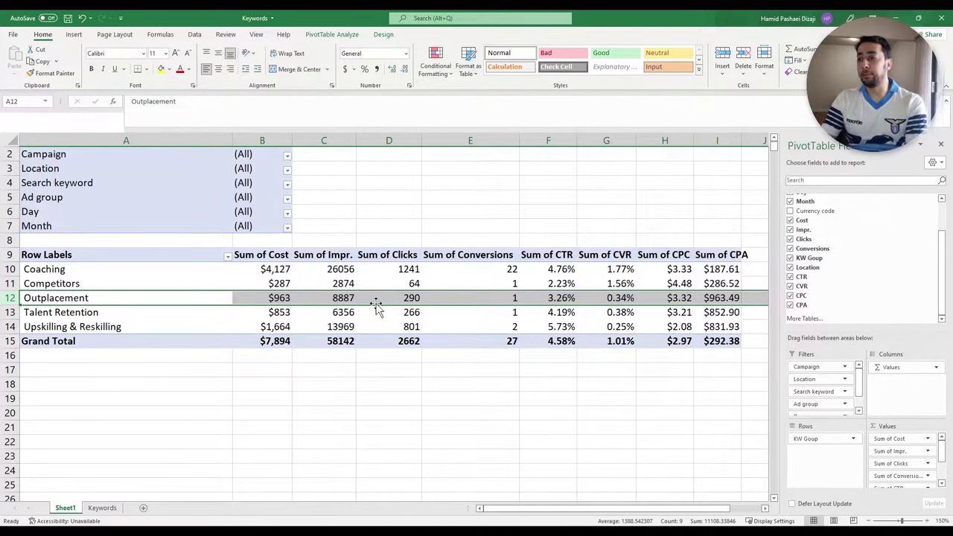
pyautogui.click(9, 268)
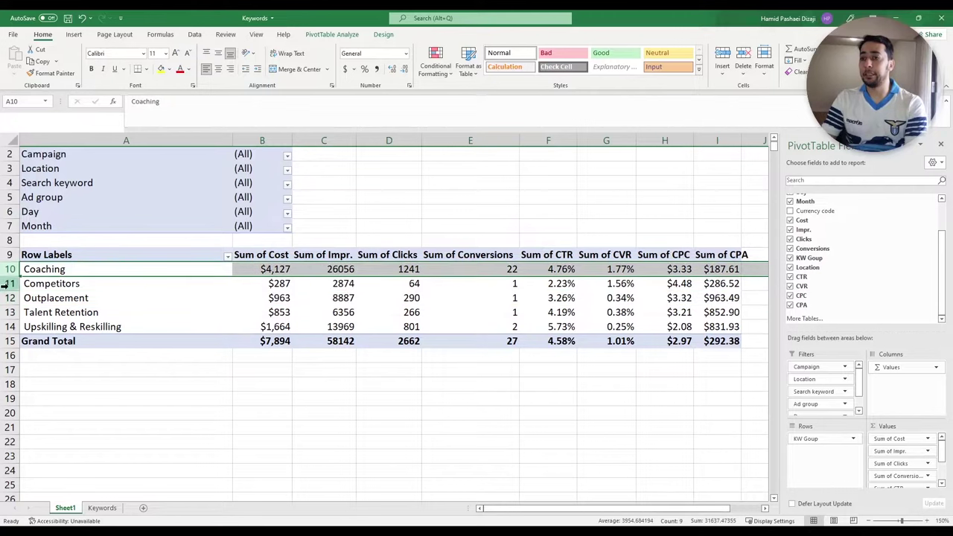
pyautogui.click(6, 298)
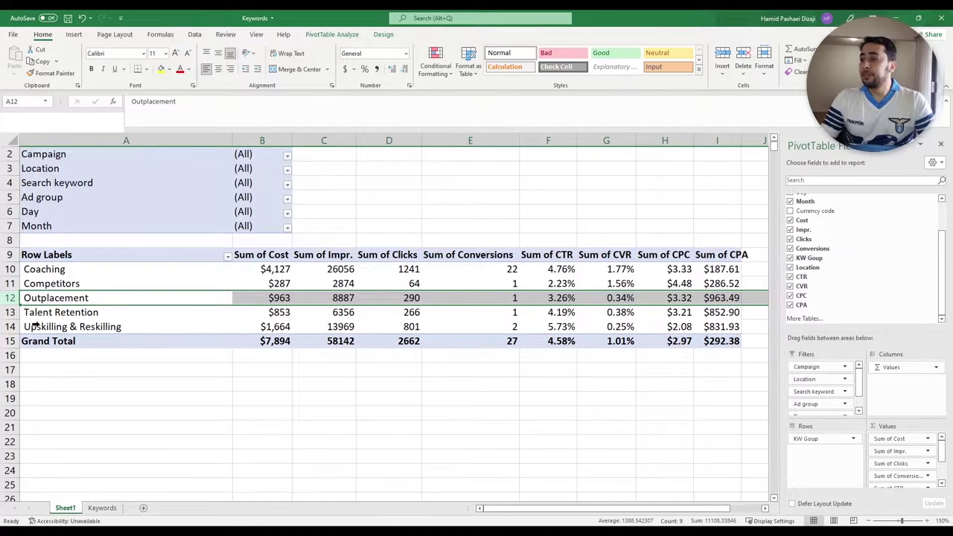
pyautogui.click(273, 271)
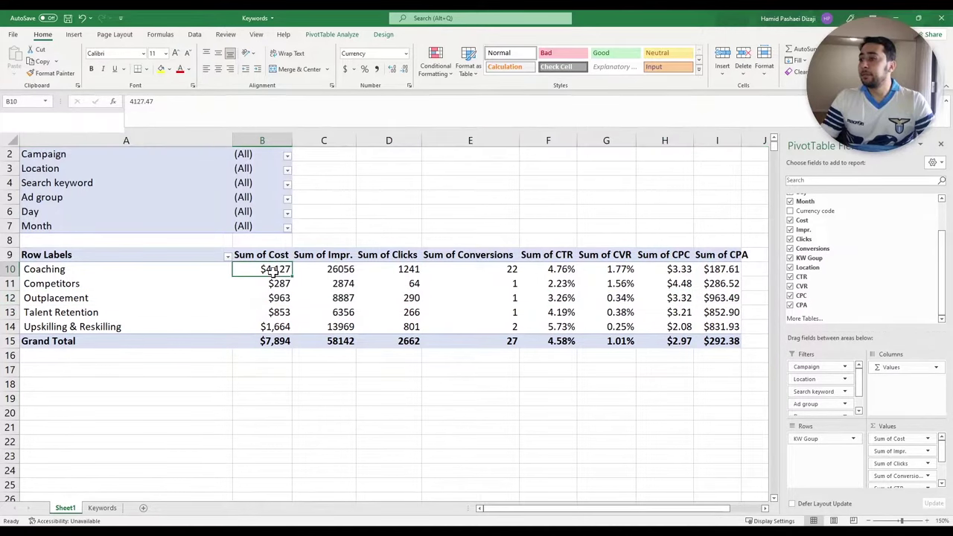
# Sort the pivot table's keyword groups by Sum of CPA from largest to smallest.
pyautogui.rightClick(715, 272)
pyautogui.moveTo(744, 340)
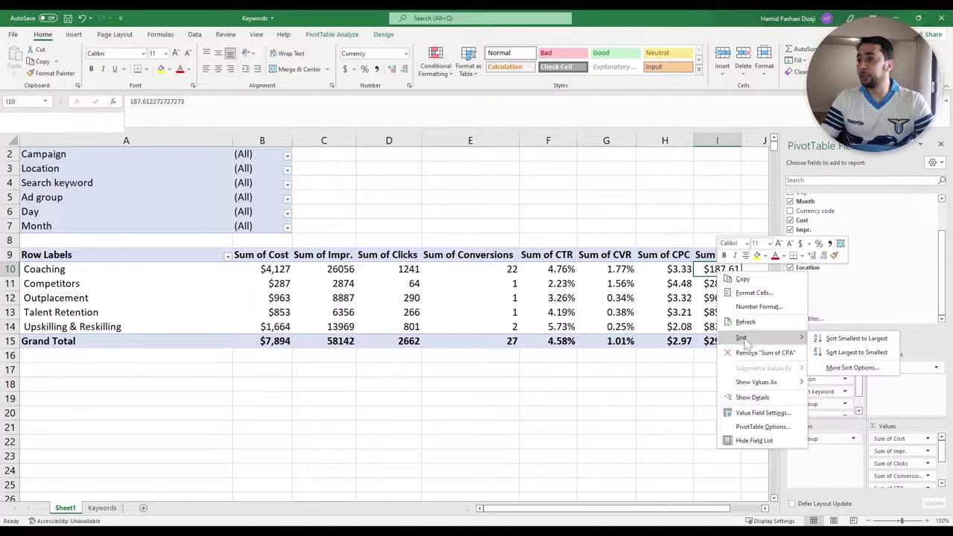
pyautogui.click(830, 352)
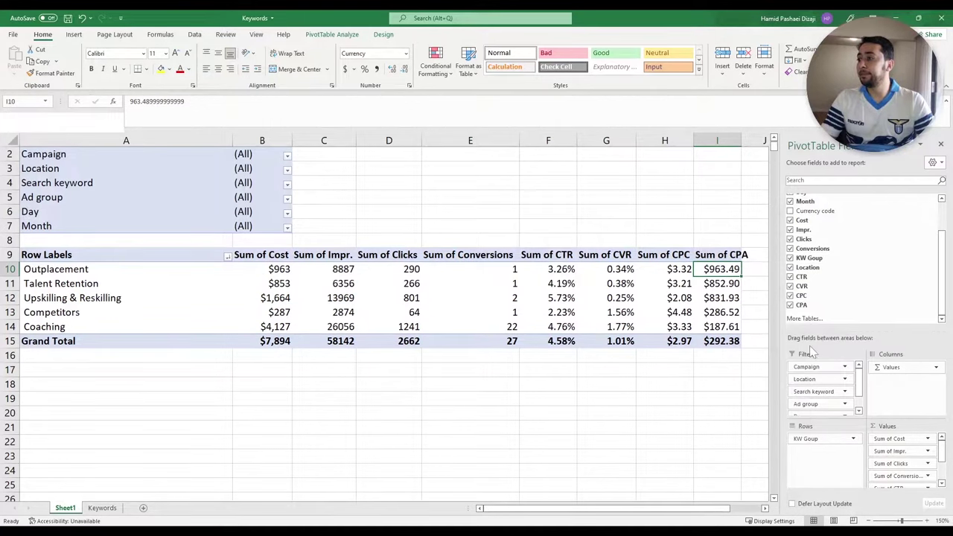
# Sort the pivot table's keyword groups by Sum of CPA from smallest to largest.
pyautogui.rightClick(709, 271)
pyautogui.moveTo(771, 339)
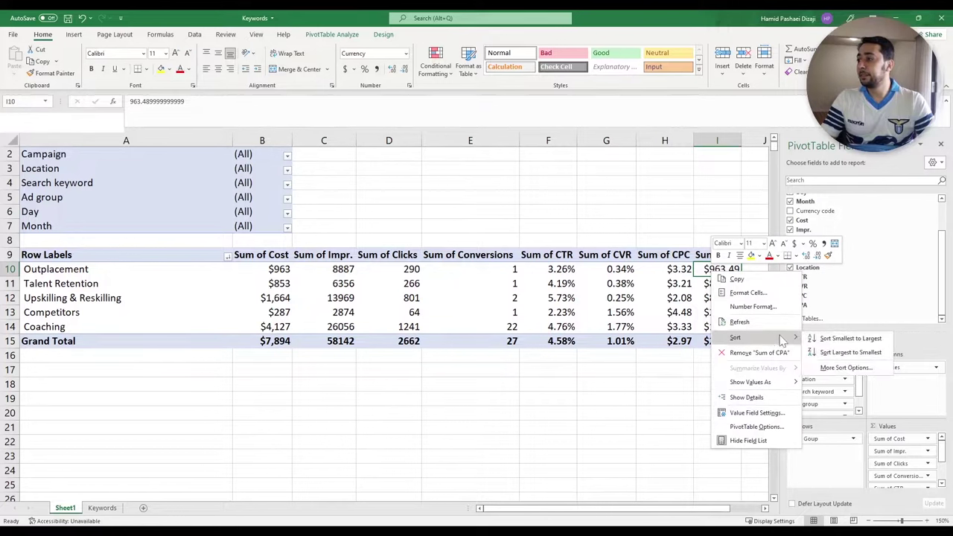
pyautogui.click(846, 339)
# Color the text of the whole Outplacement row red.
pyautogui.click(25, 268)
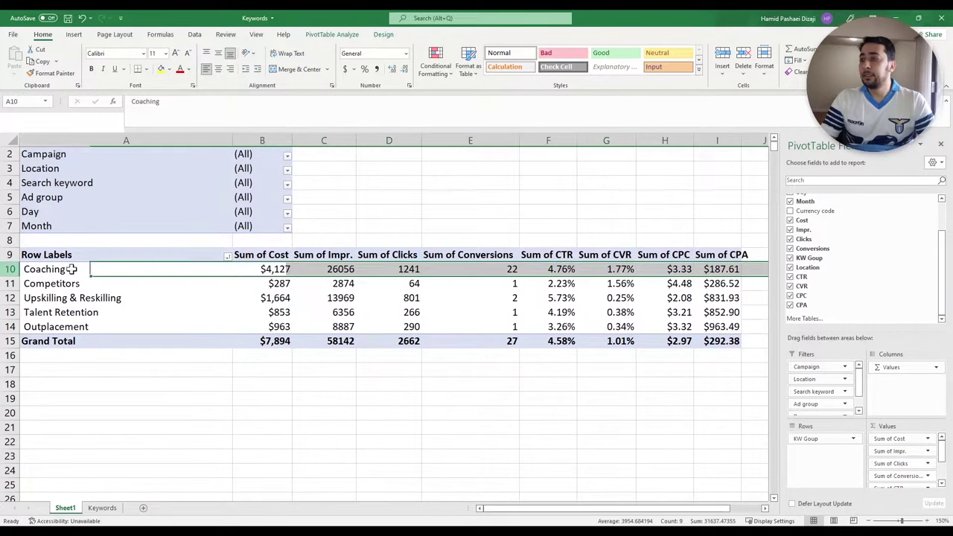
pyautogui.moveTo(721, 269)
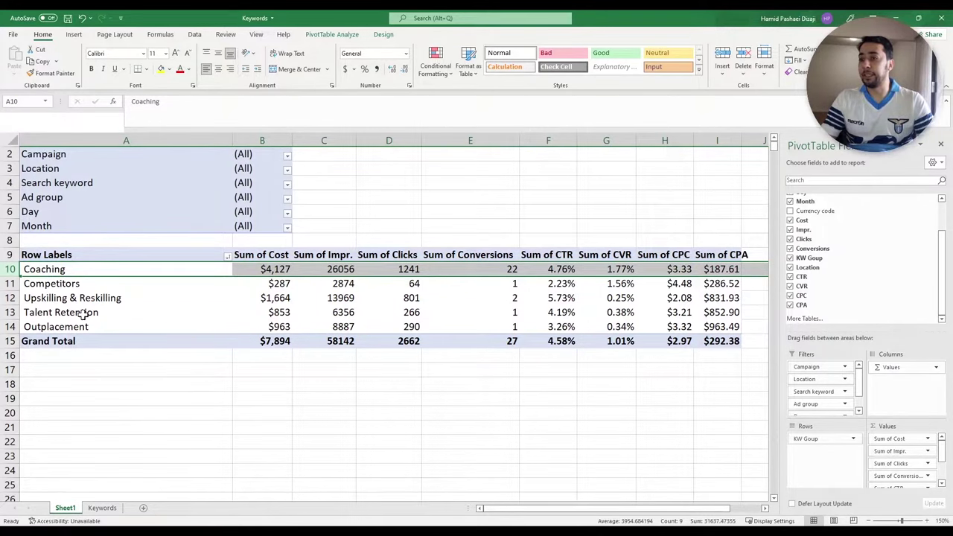
pyautogui.click(8, 327)
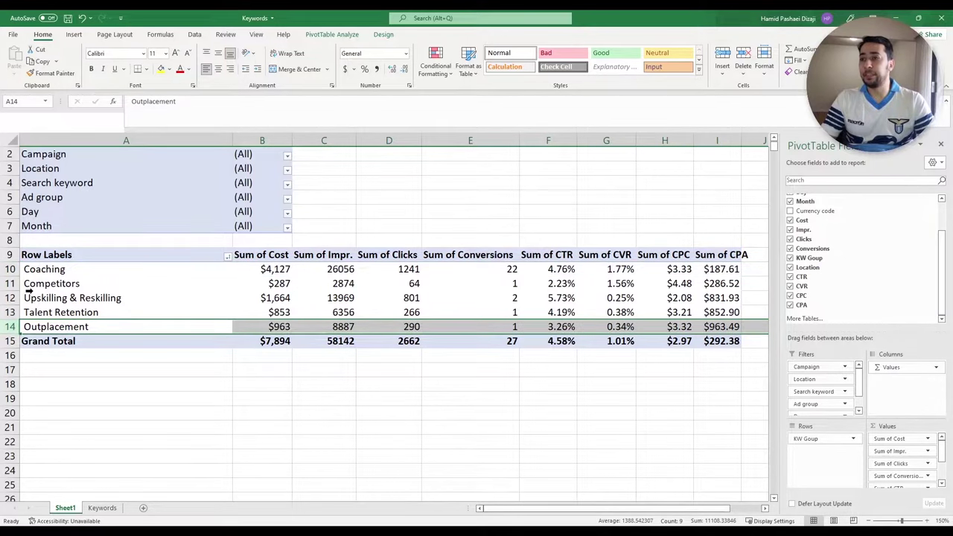
pyautogui.click(179, 68)
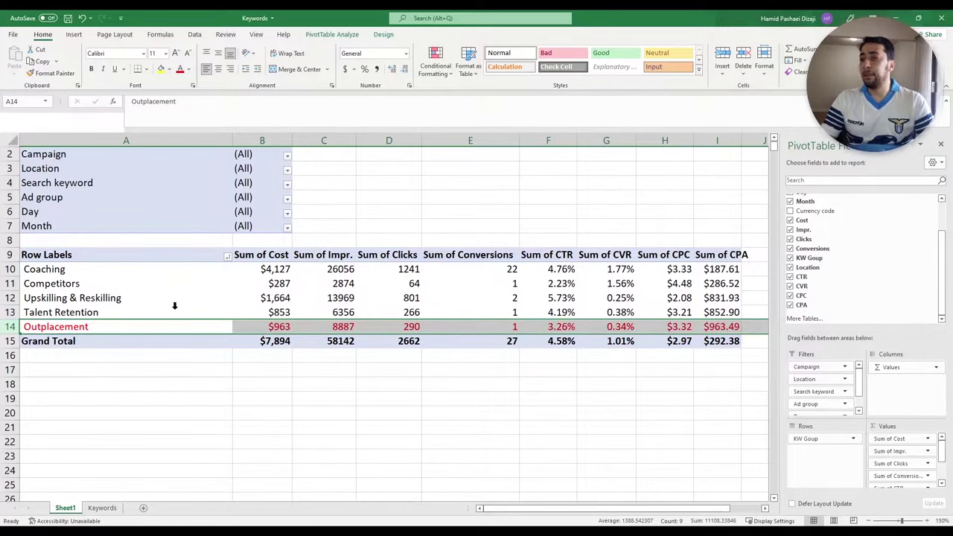
# Compare the Coaching and Competitors rows, looking at the cost of both and the CPA of Coaching.
pyautogui.moveTo(15, 283)
pyautogui.mouseDown()
pyautogui.moveTo(11, 292)
pyautogui.moveTo(10, 270)
pyautogui.mouseUp()
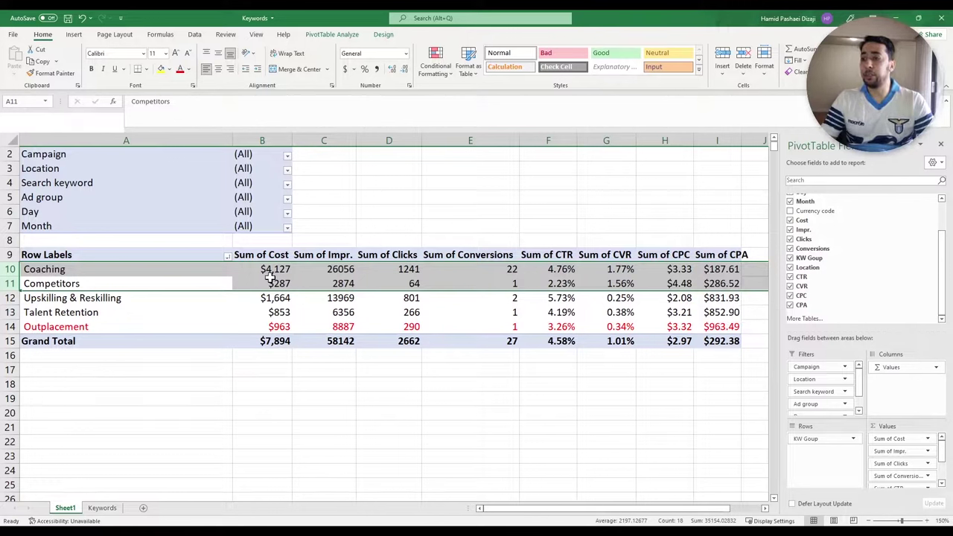
pyautogui.moveTo(277, 287); pyautogui.dragTo(250, 271)
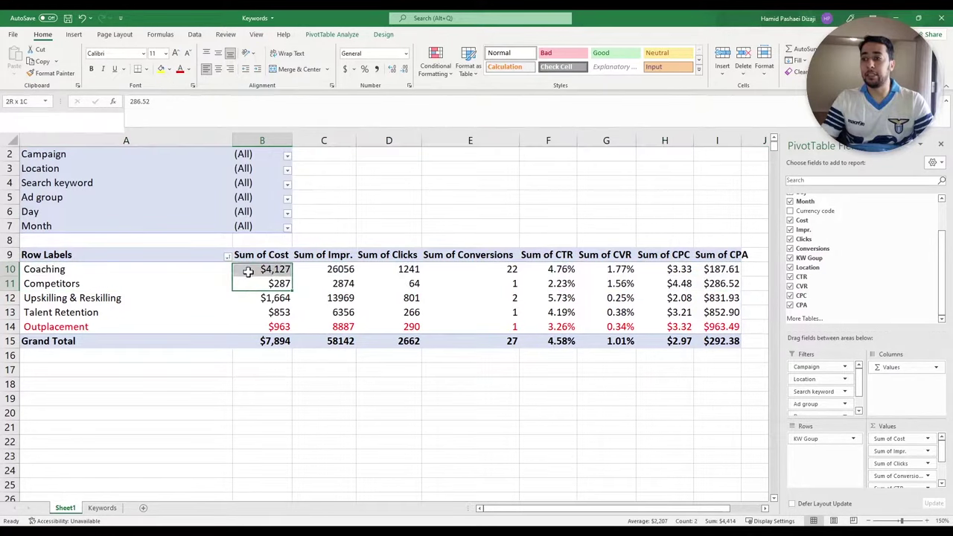
pyautogui.click(9, 284)
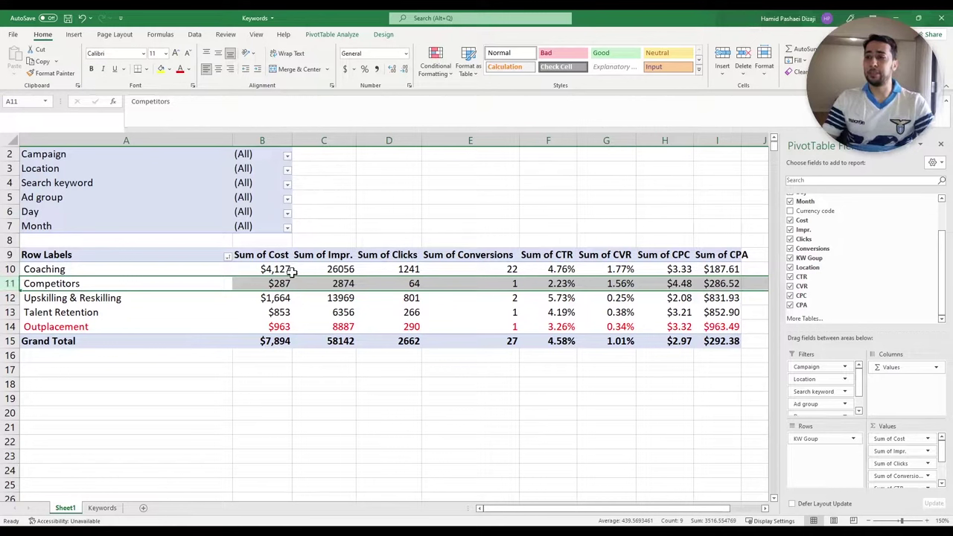
pyautogui.click(9, 269)
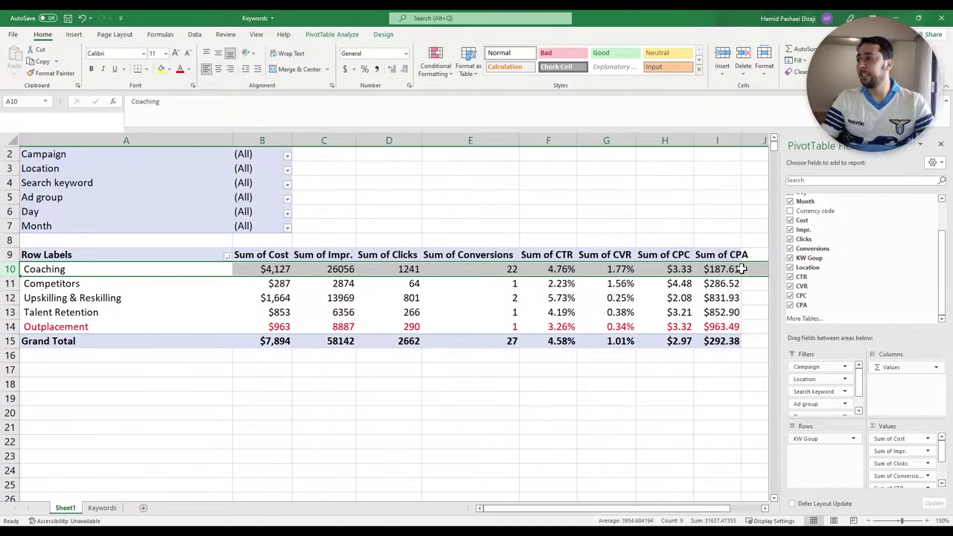
pyautogui.click(724, 271)
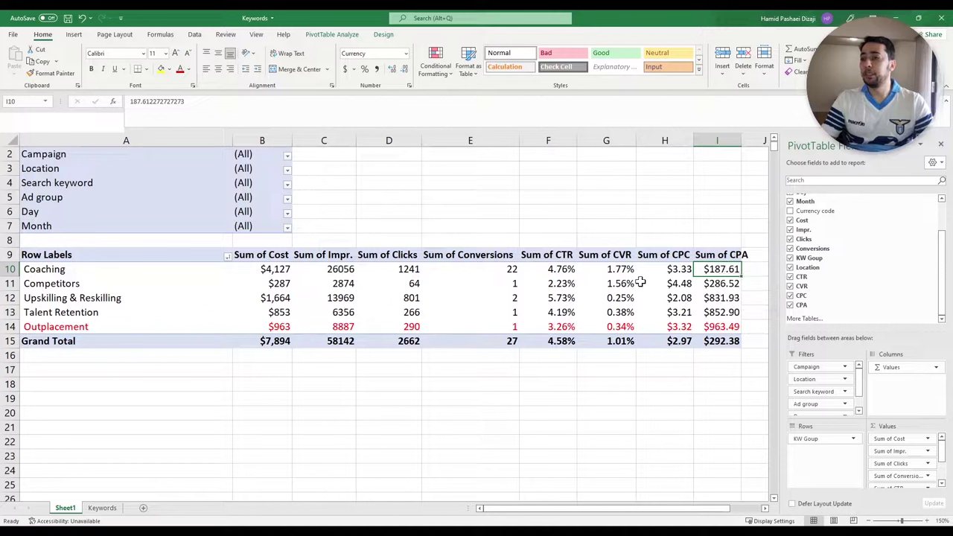
pyautogui.click(12, 269)
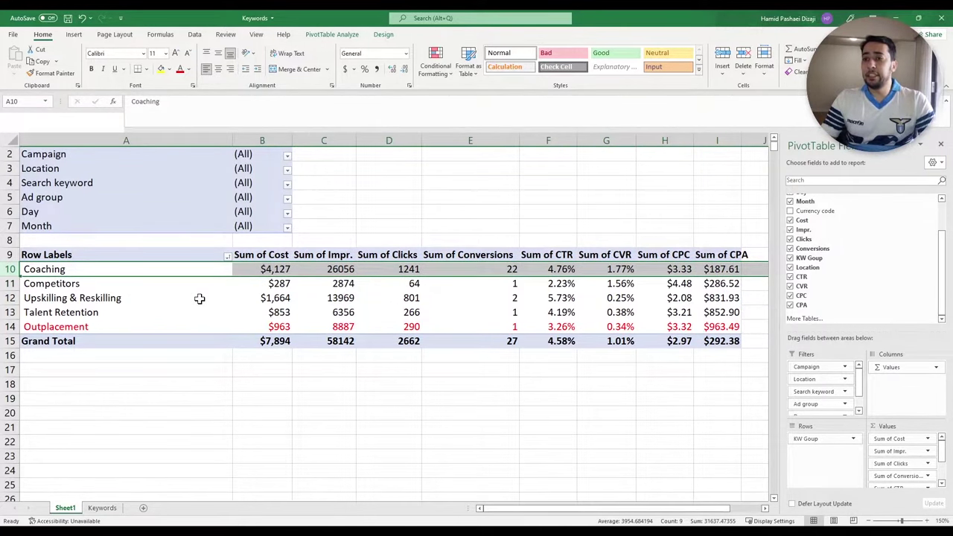
# Add Ad group below KW Goup in the pivot table rows to break down each group, and return Ad group to the filters.
pyautogui.scroll(2, 840, 245)
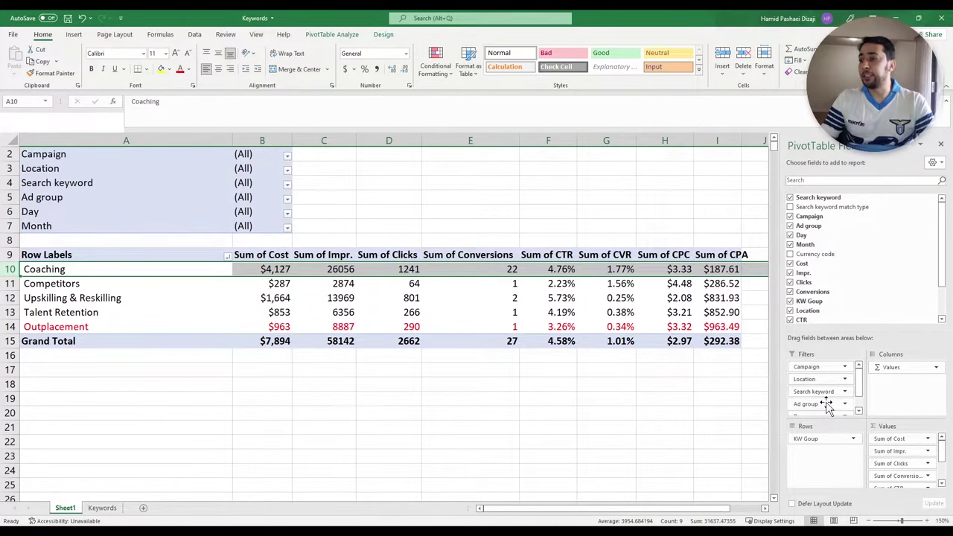
pyautogui.moveTo(828, 403); pyautogui.dragTo(834, 447)
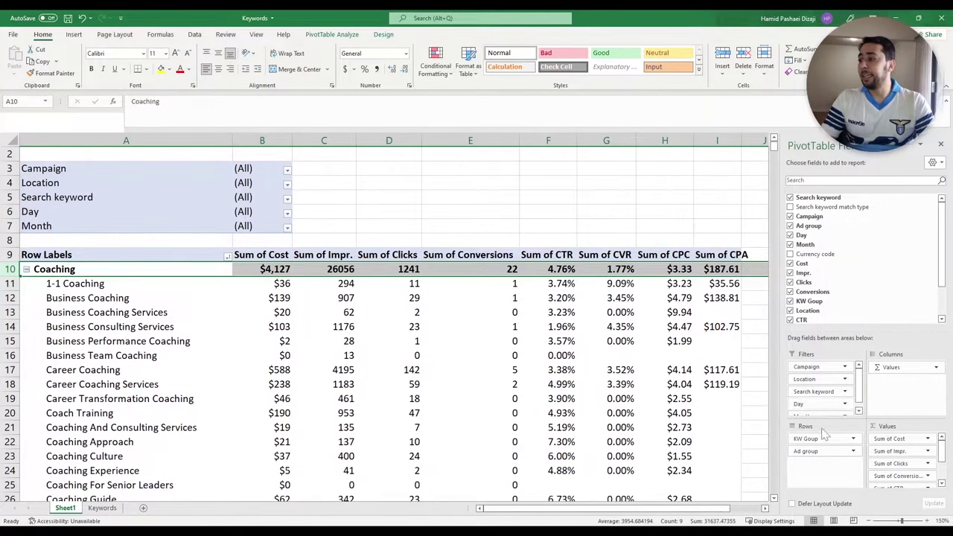
pyautogui.moveTo(819, 450); pyautogui.dragTo(827, 367)
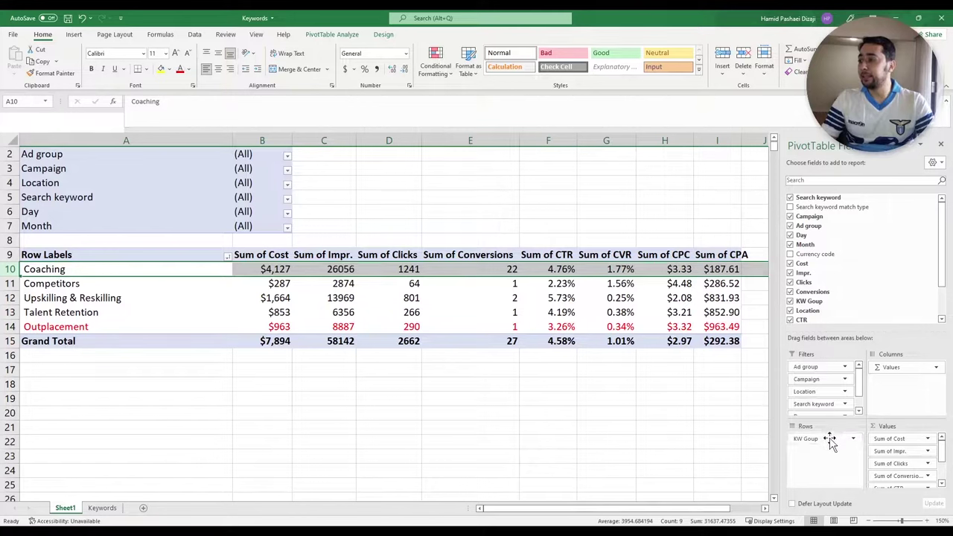
pyautogui.moveTo(808, 443); pyautogui.dragTo(810, 439)
pyautogui.moveTo(825, 367); pyautogui.dragTo(827, 372)
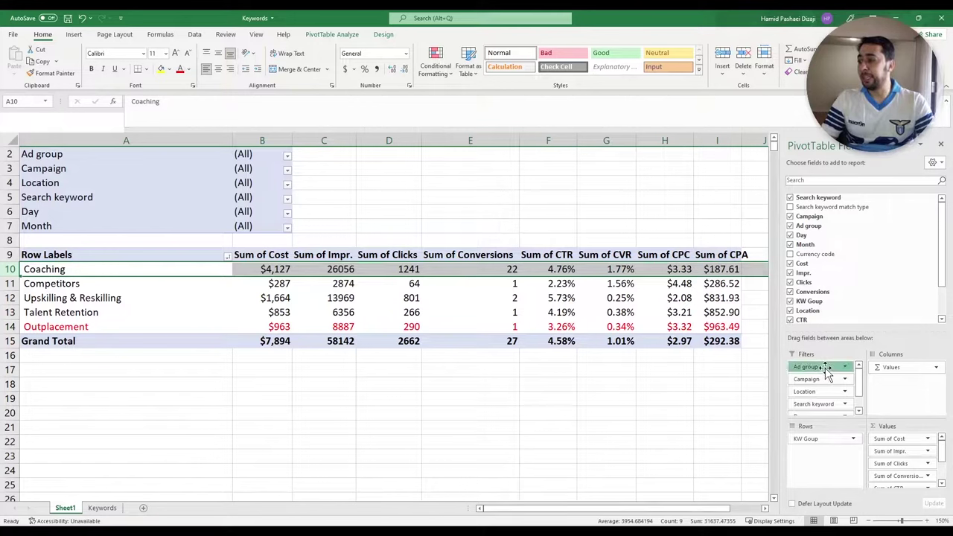
# Add the Ad group field to the pivot table rows below KW Goup.
pyautogui.click(826, 372)
pyautogui.click(841, 167)
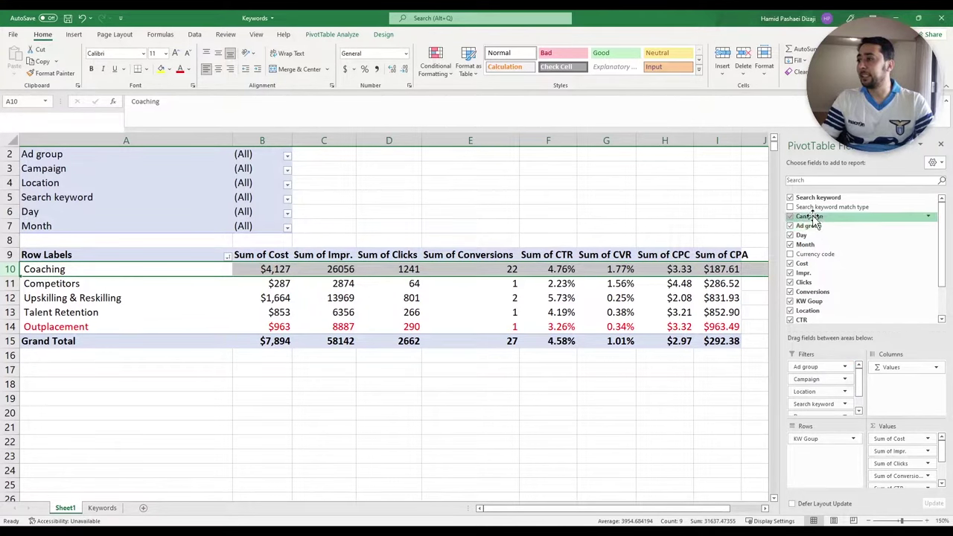
pyautogui.scroll(-3, 815, 268)
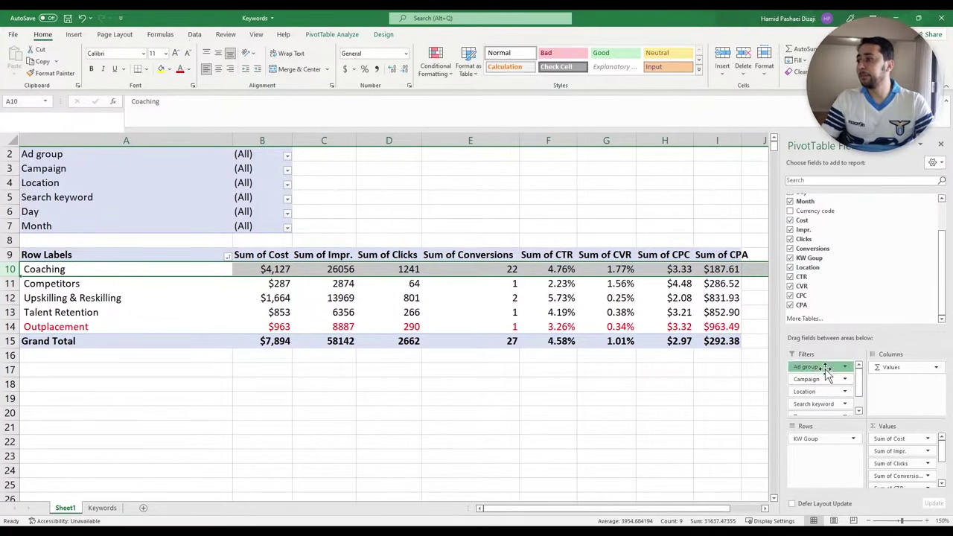
pyautogui.moveTo(819, 367); pyautogui.dragTo(828, 451)
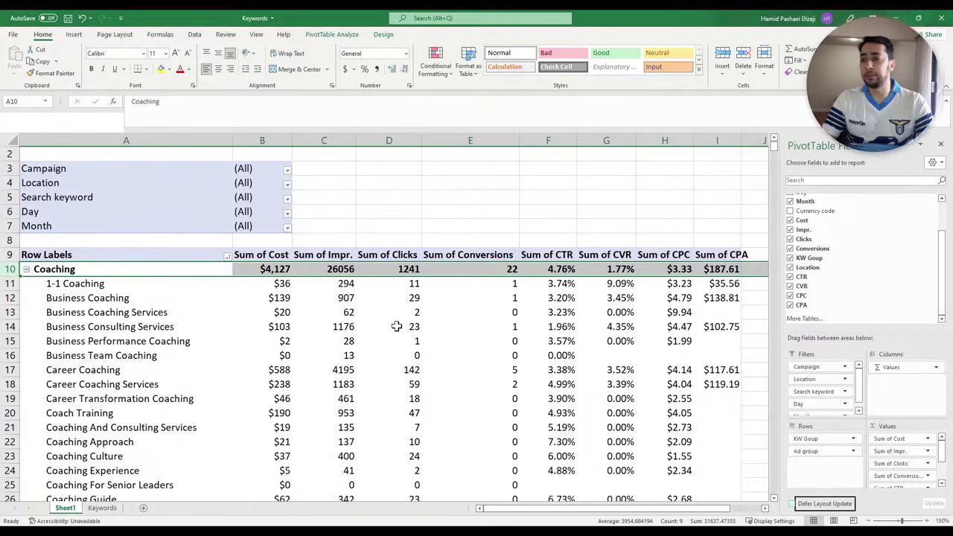
# Sort the ad groups within each keyword group by Sum of Cost from largest to smallest.
pyautogui.moveTo(266, 282)
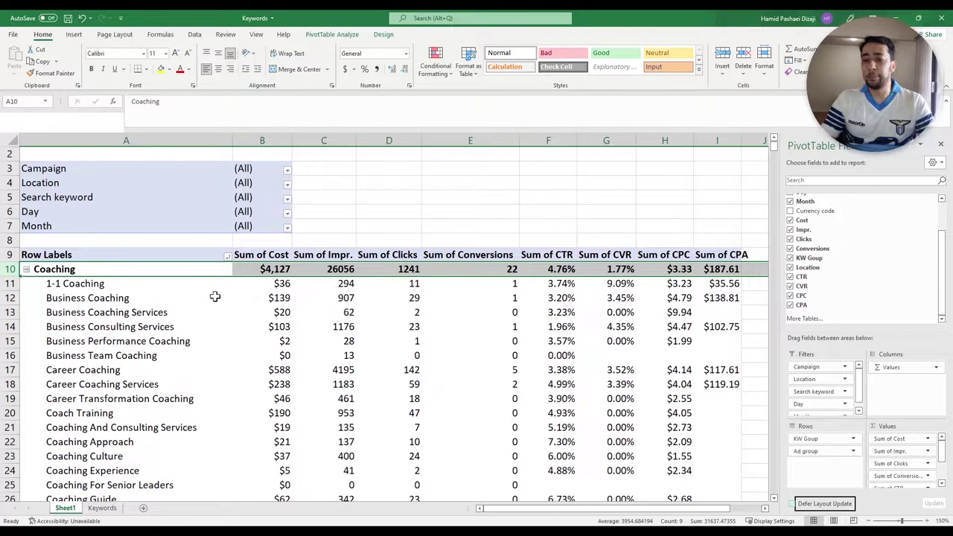
pyautogui.click(268, 285)
pyautogui.rightClick(272, 286)
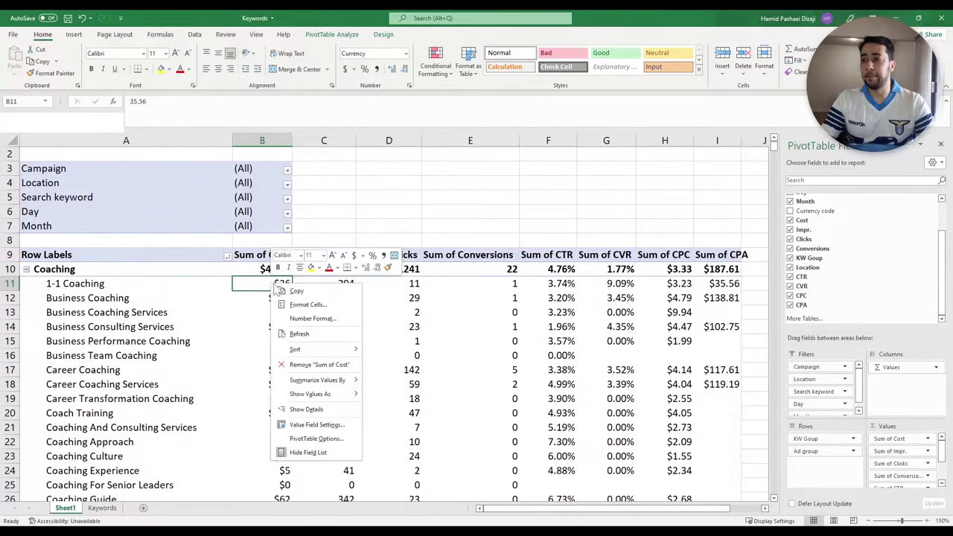
pyautogui.moveTo(295, 348)
pyautogui.click(417, 362)
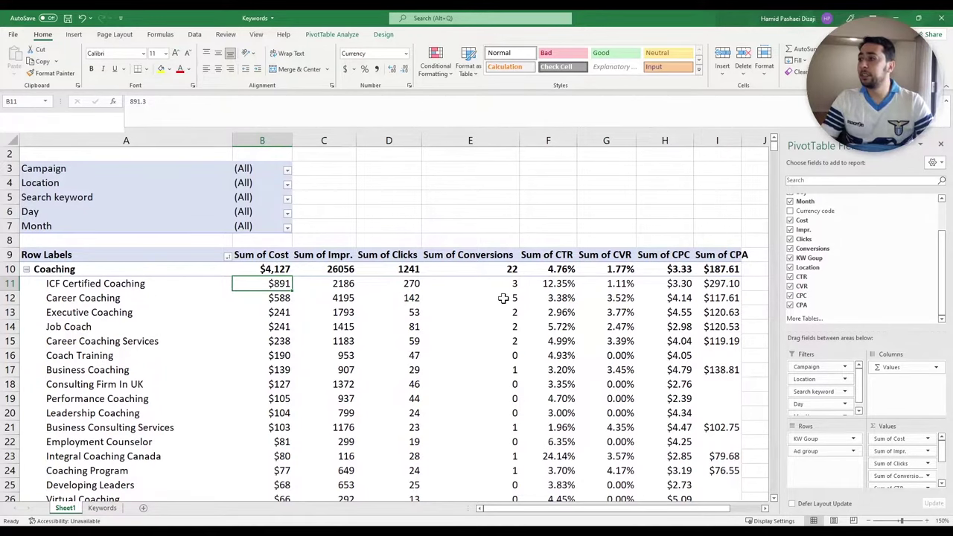
# Examine the five highest-cost Coaching ad groups, comparing the cost and CPA of Career Coaching through Career Coaching Services with ICF Certified Coaching.
pyautogui.moveTo(9, 284); pyautogui.dragTo(4, 340)
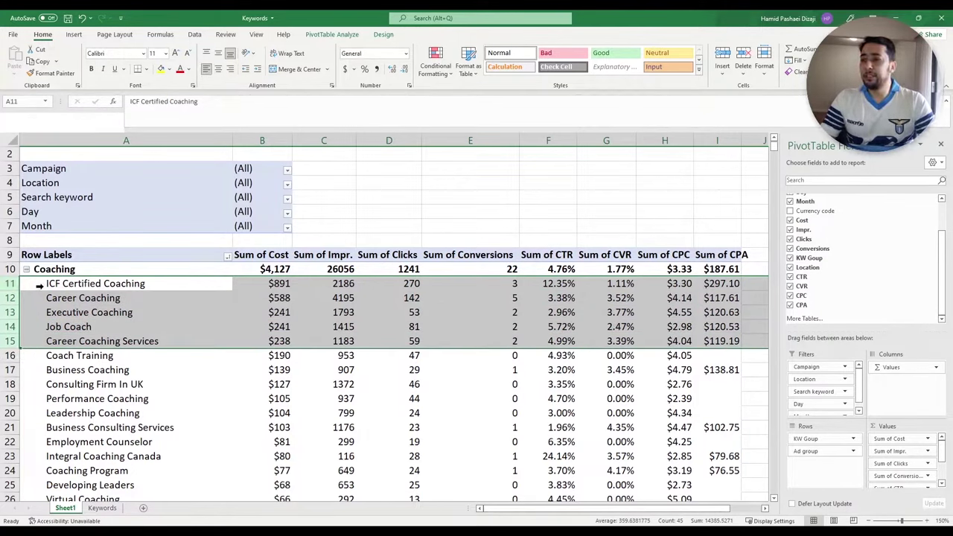
pyautogui.moveTo(722, 298); pyautogui.dragTo(722, 341)
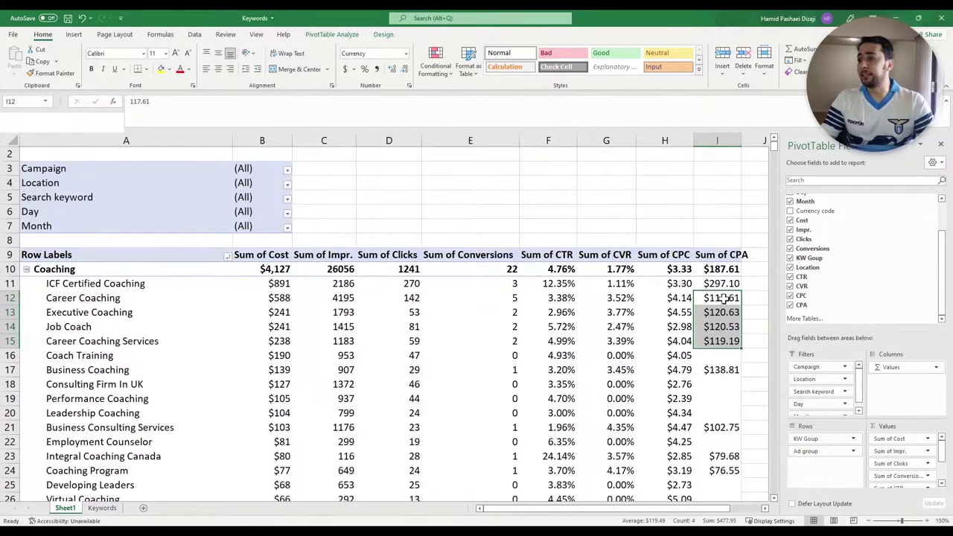
pyautogui.moveTo(726, 298); pyautogui.dragTo(277, 347)
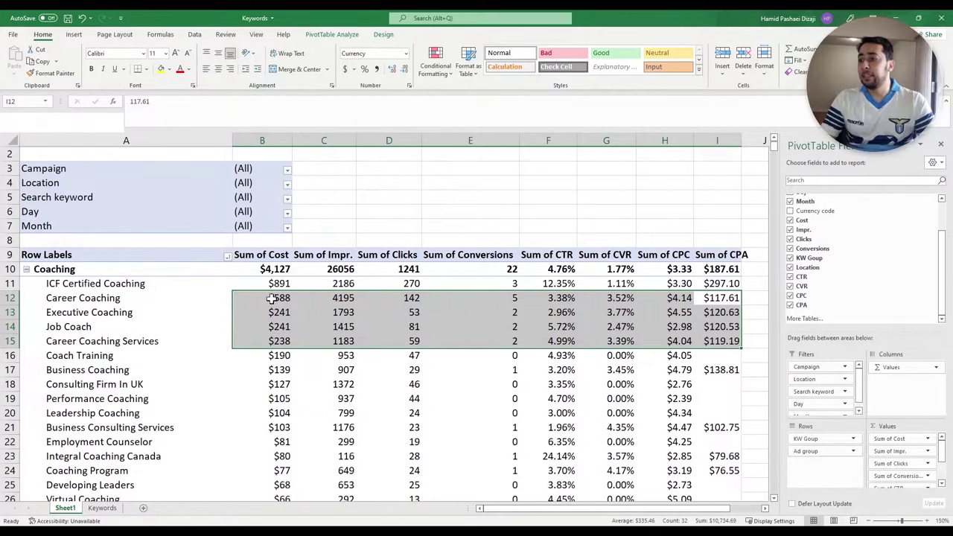
pyautogui.click(722, 298)
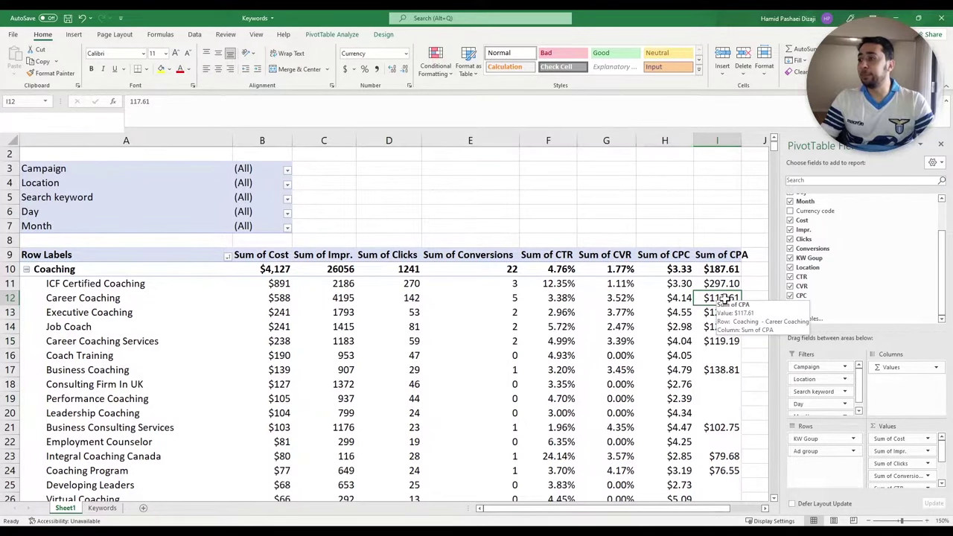
pyautogui.moveTo(724, 297); pyautogui.dragTo(163, 338)
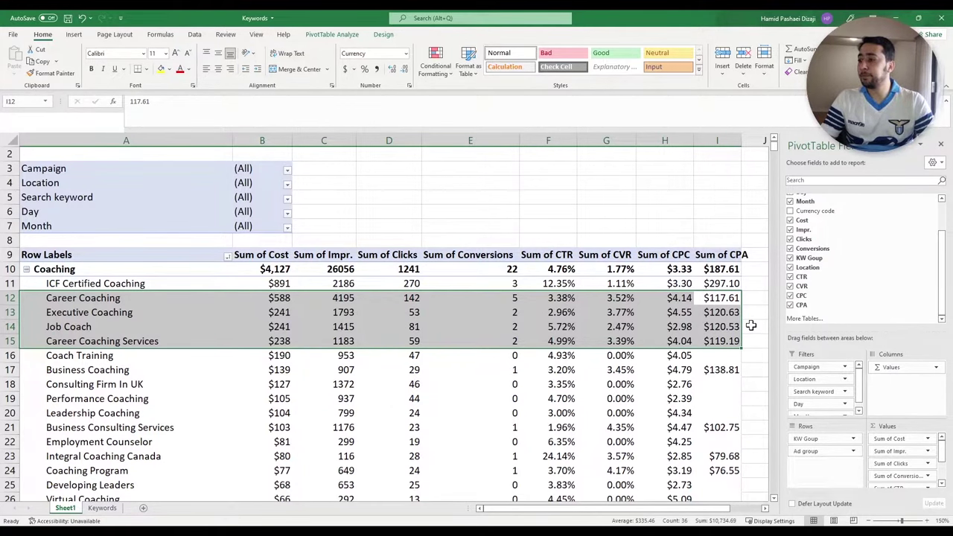
pyautogui.scroll(-4, 751, 325)
pyautogui.scroll(-3, 751, 325)
pyautogui.scroll(7, 751, 325)
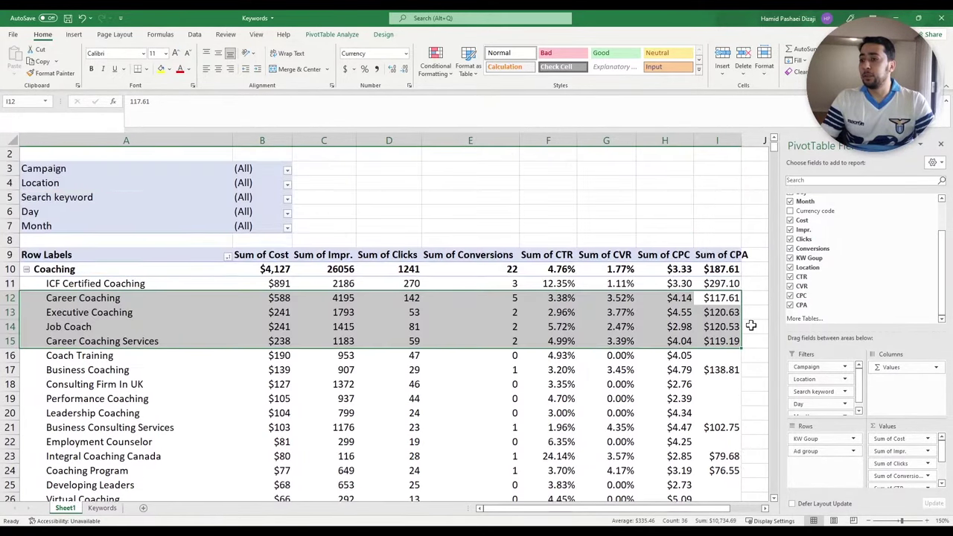
pyautogui.click(272, 300)
pyautogui.scroll(-3, 323, 358)
pyautogui.scroll(3, 323, 357)
# Review the Upskilling & Reskilling group and the cost and performance figures of its 30 60 90 Day Management Plan ad group.
pyautogui.scroll(-16, 283, 361)
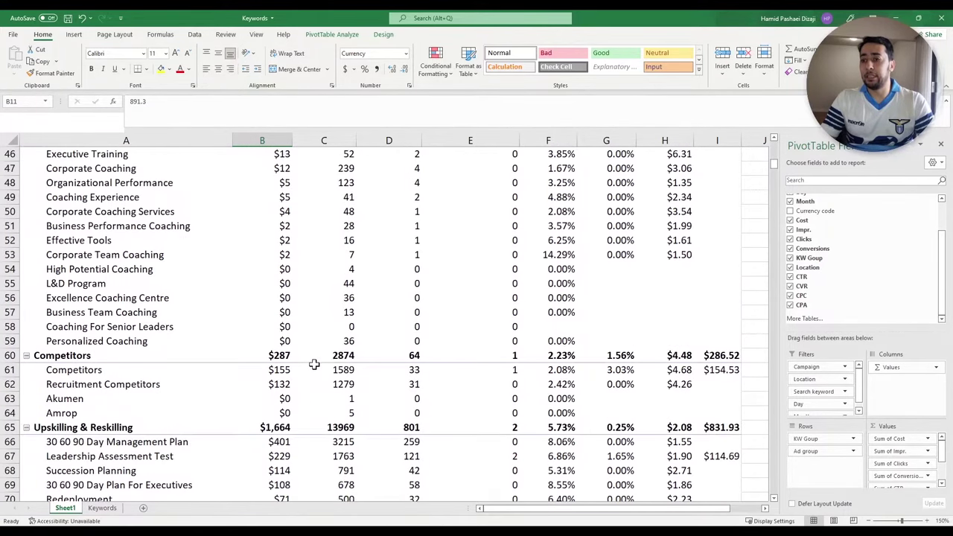
pyautogui.scroll(-2, 328, 362)
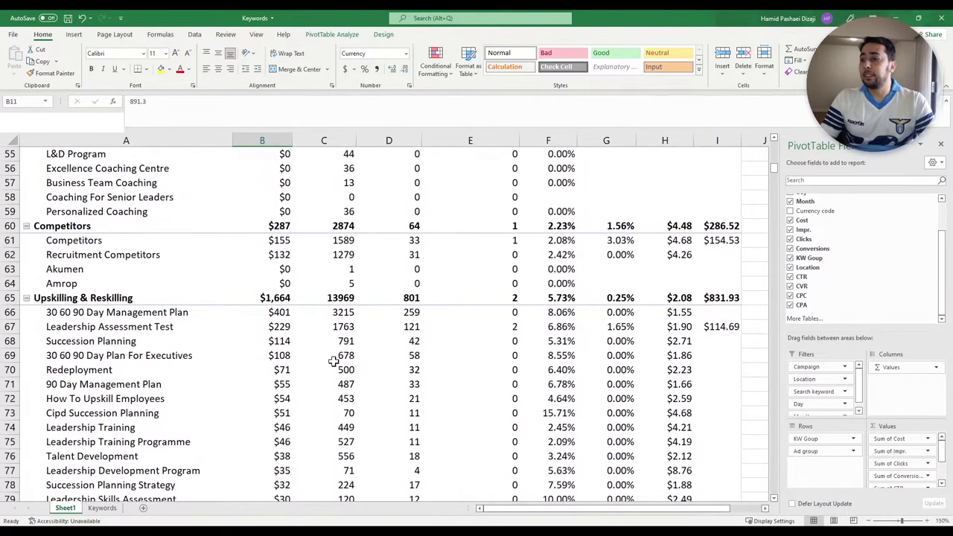
pyautogui.click(10, 297)
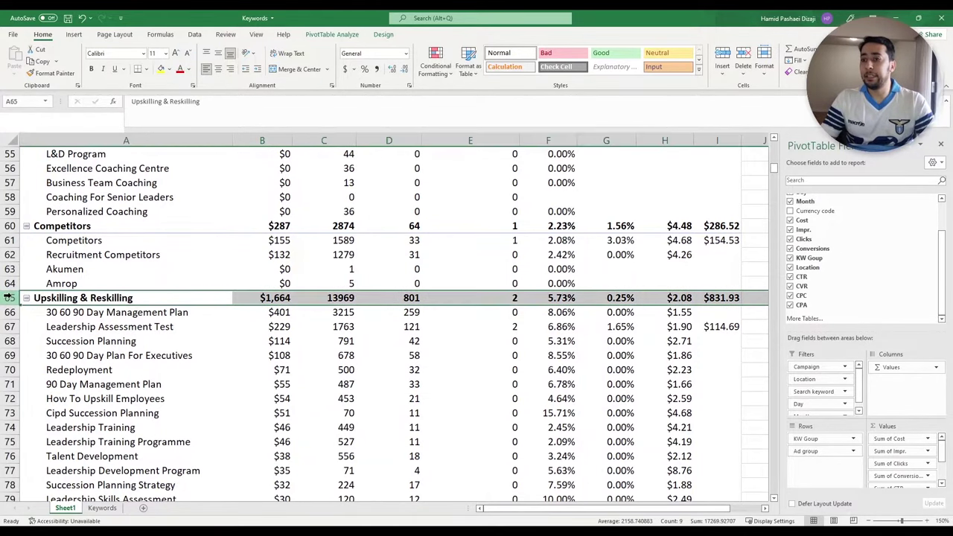
pyautogui.moveTo(8, 297); pyautogui.dragTo(10, 313)
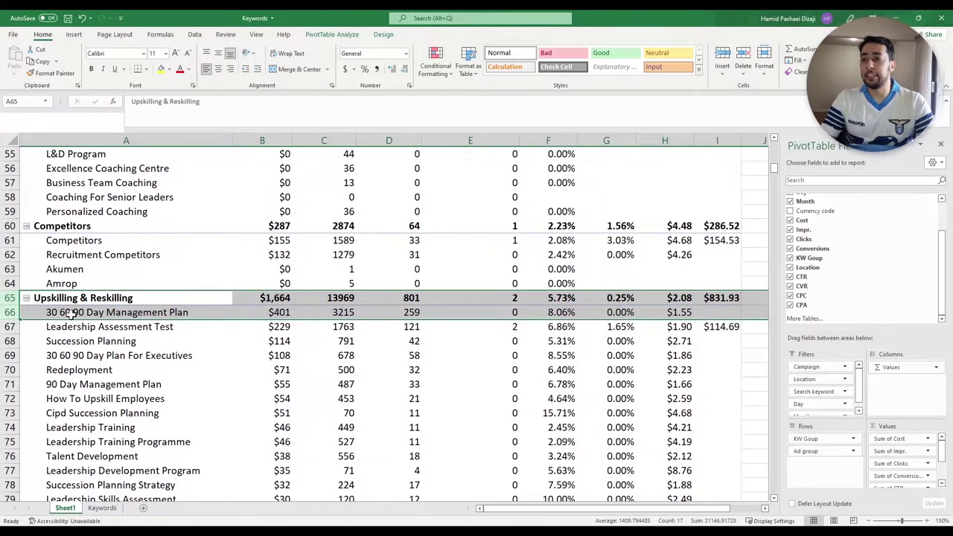
pyautogui.click(9, 312)
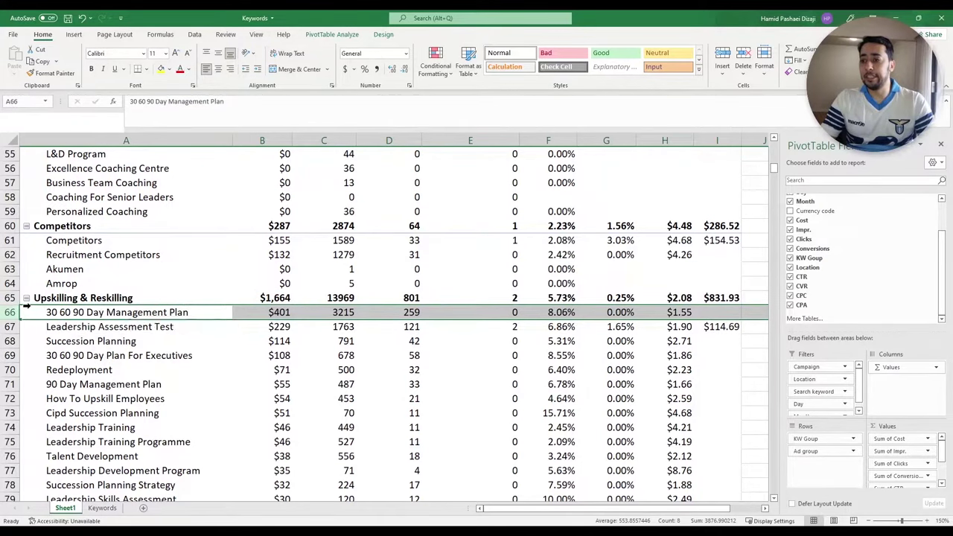
pyautogui.click(101, 302)
pyautogui.click(275, 313)
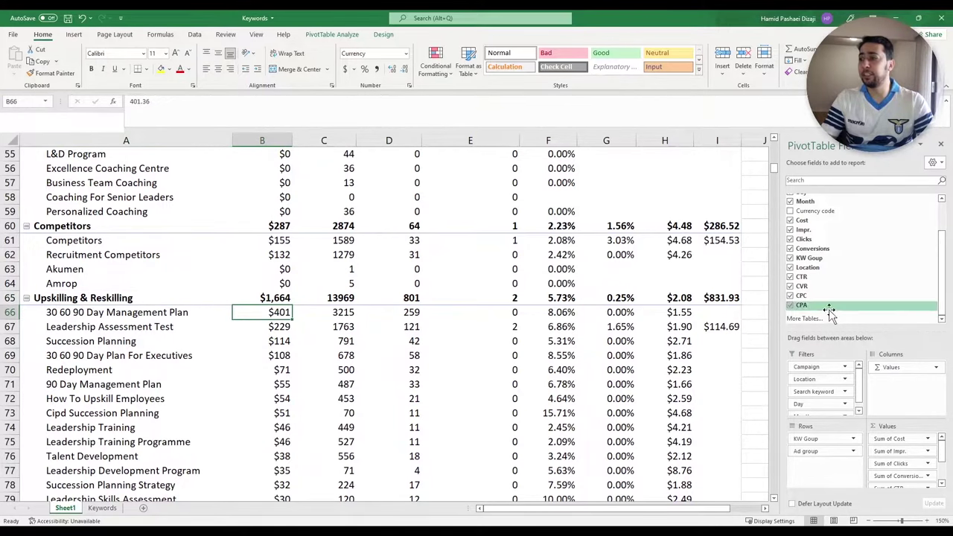
pyautogui.moveTo(737, 311); pyautogui.dragTo(284, 317)
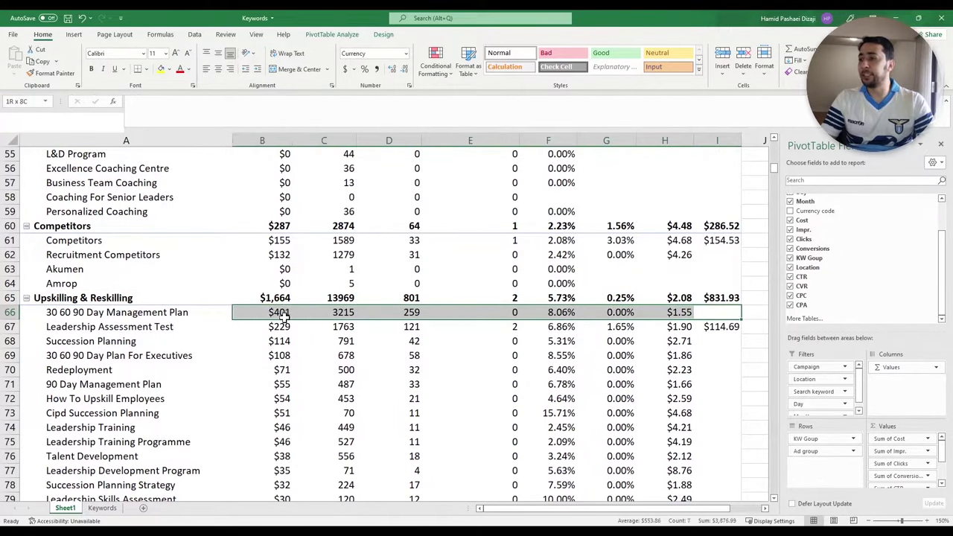
pyautogui.click(564, 313)
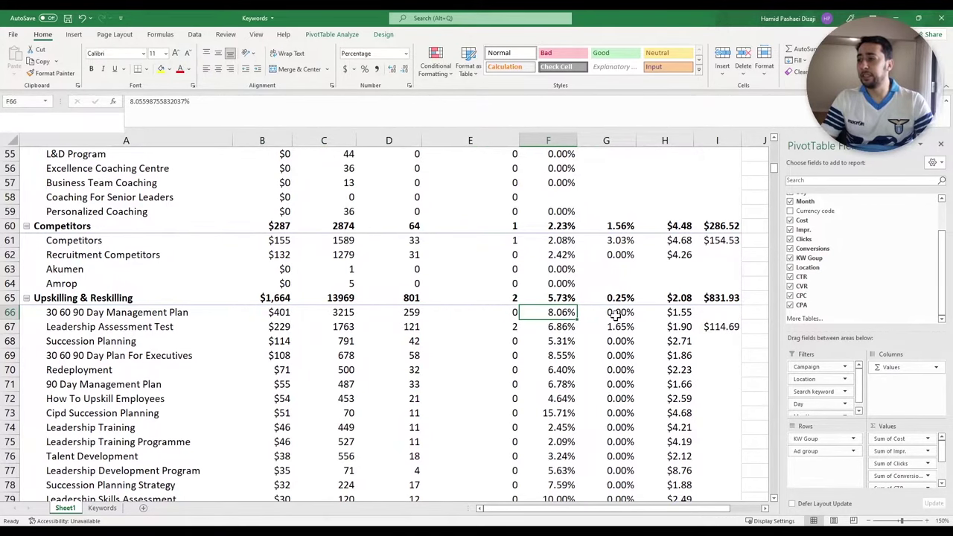
pyautogui.moveTo(719, 312); pyautogui.dragTo(72, 306)
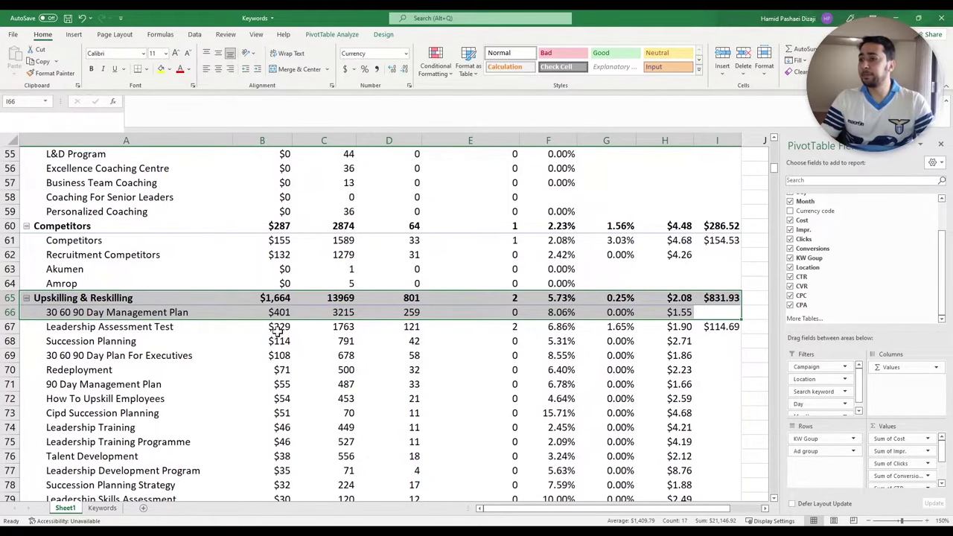
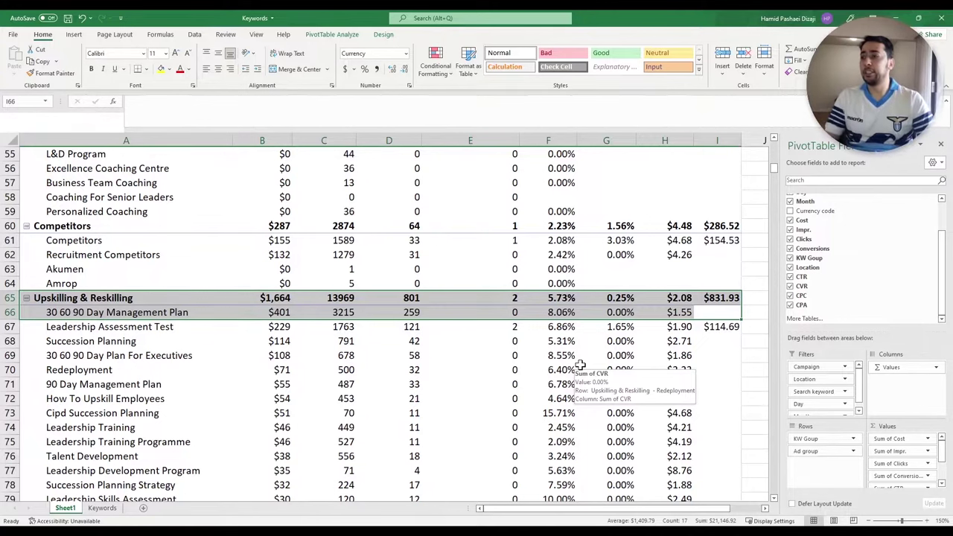
# Compare the CTR and CVR of the 30 60 90 Day Management Plan ad group, and check the Leadership Assessment Test CVR.
pyautogui.click(573, 312)
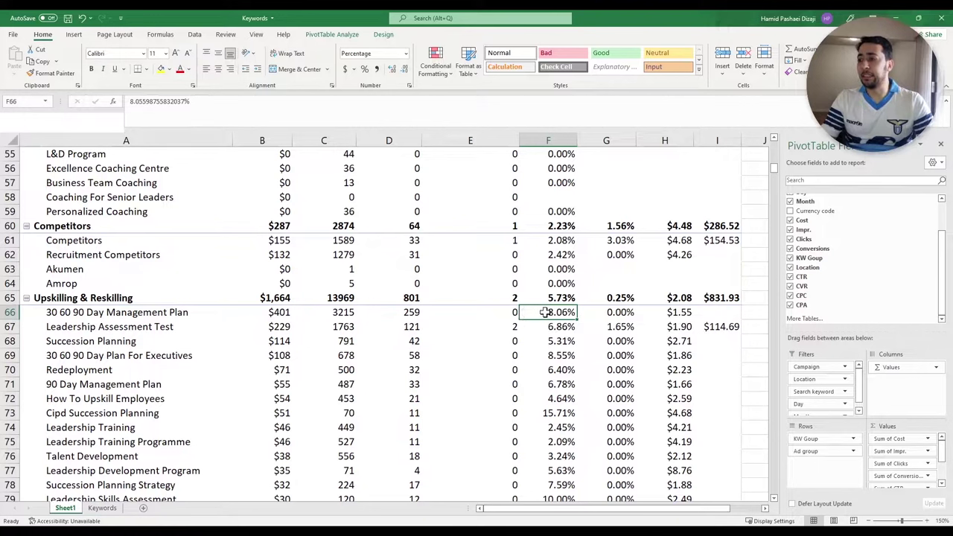
pyautogui.click(614, 313)
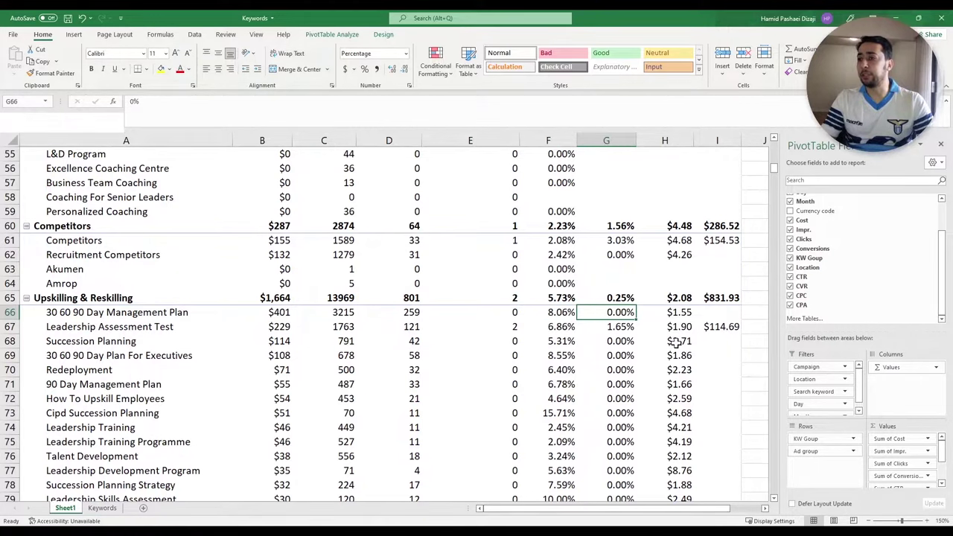
pyautogui.click(564, 313)
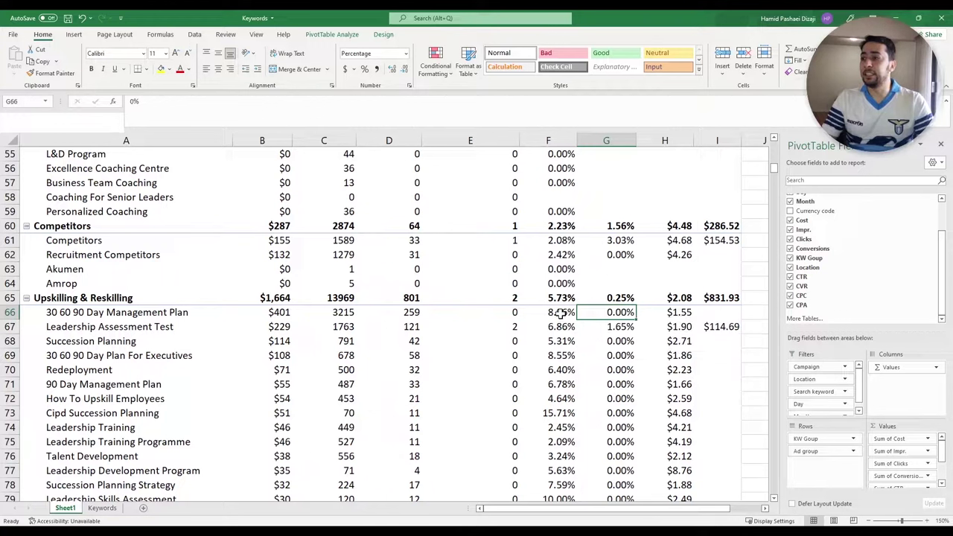
pyautogui.click(593, 312)
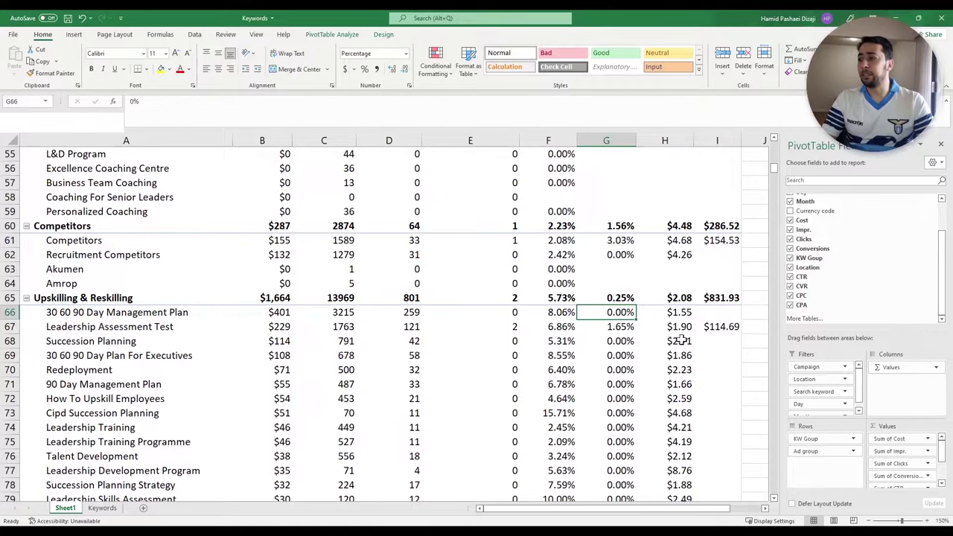
pyautogui.scroll(1, 662, 344)
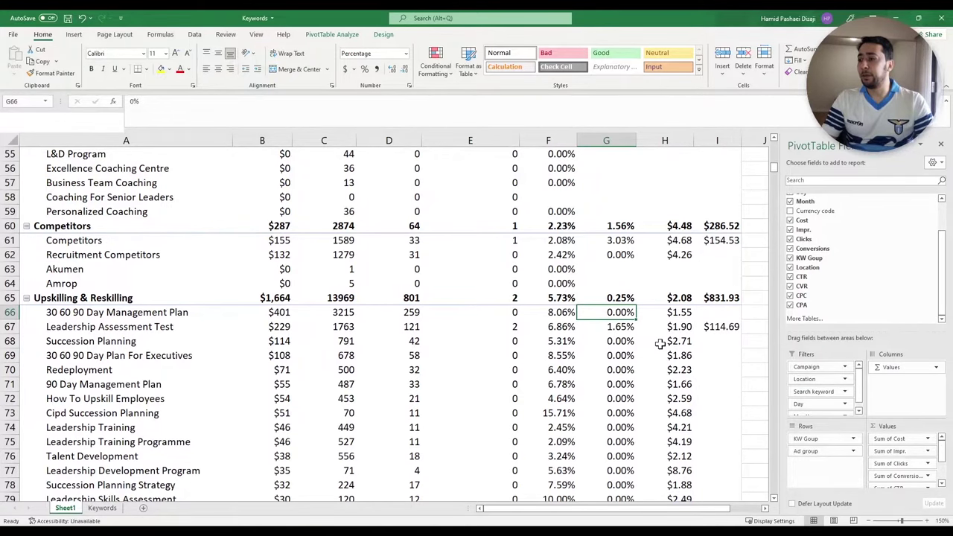
pyautogui.scroll(-2, 660, 343)
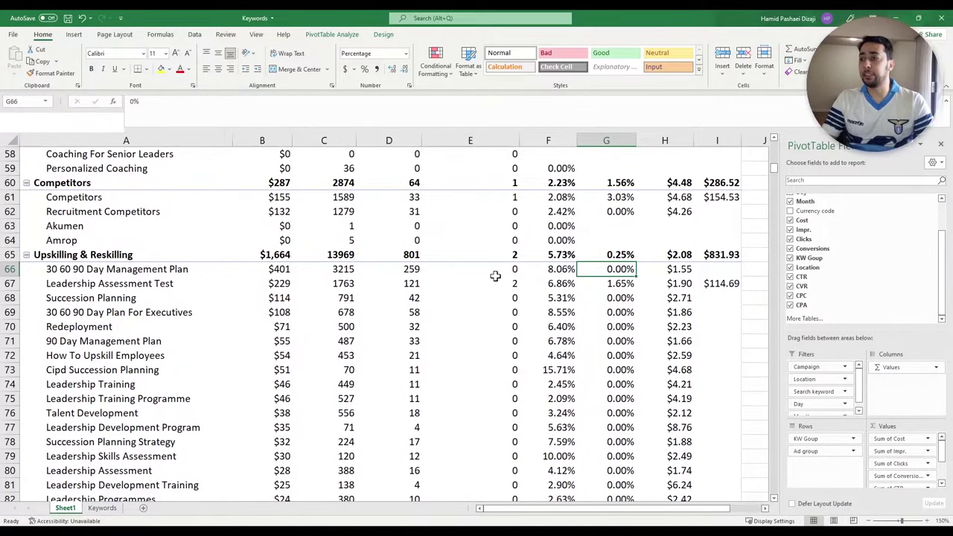
pyautogui.press('Up')
pyautogui.press('Up')
pyautogui.press('Up')
pyautogui.hotkey('shift', 'Left')
pyautogui.hotkey('shift', 'Right')
pyautogui.hotkey('shift', 'Left')
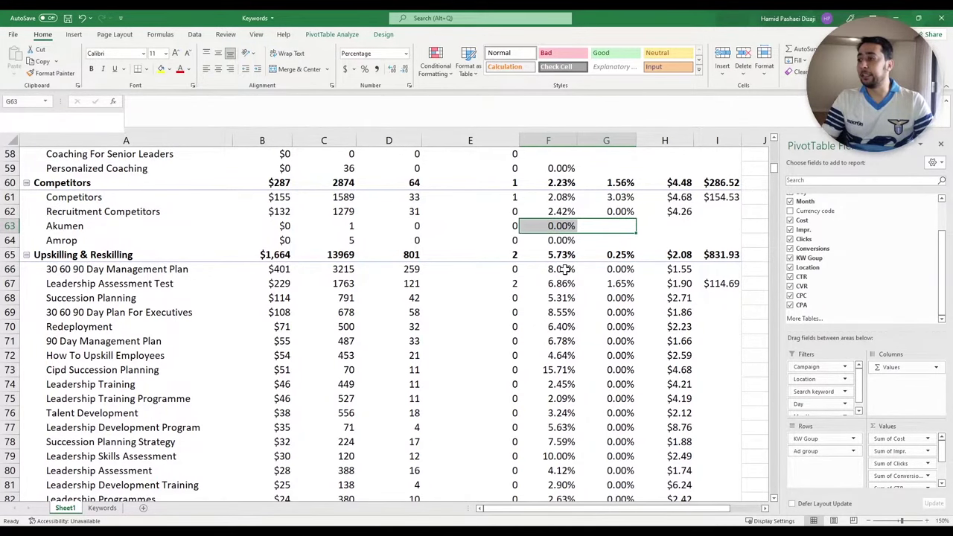
pyautogui.click(591, 281)
# Compare the Tech Skill Gap ad group's figures with the totals of its Talent Retention keyword group.
pyautogui.scroll(-11, 607, 339)
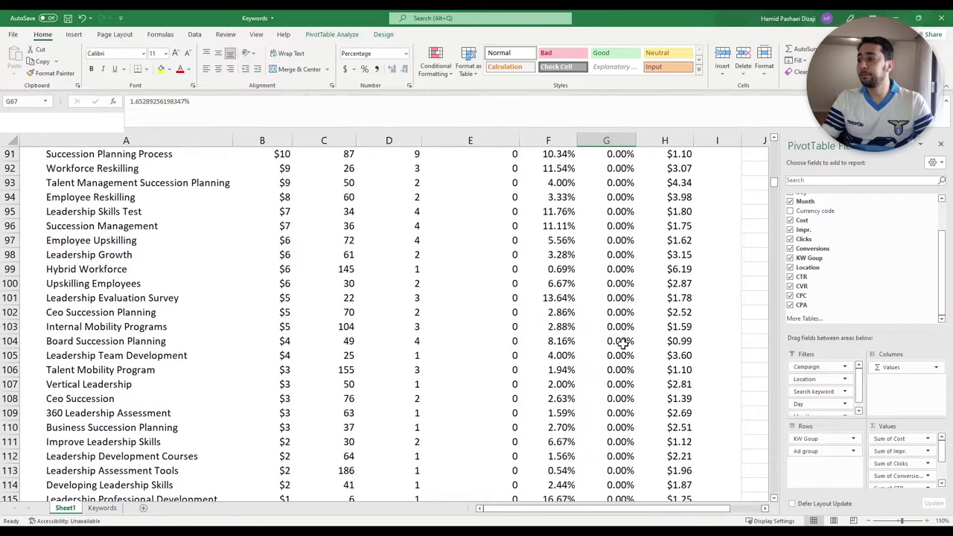
pyautogui.scroll(-12, 623, 343)
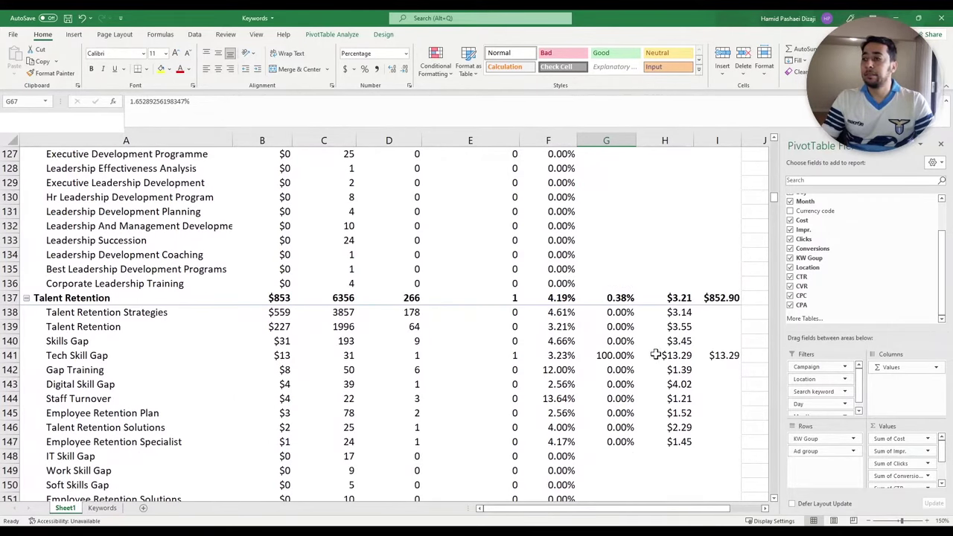
pyautogui.moveTo(720, 356); pyautogui.dragTo(132, 354)
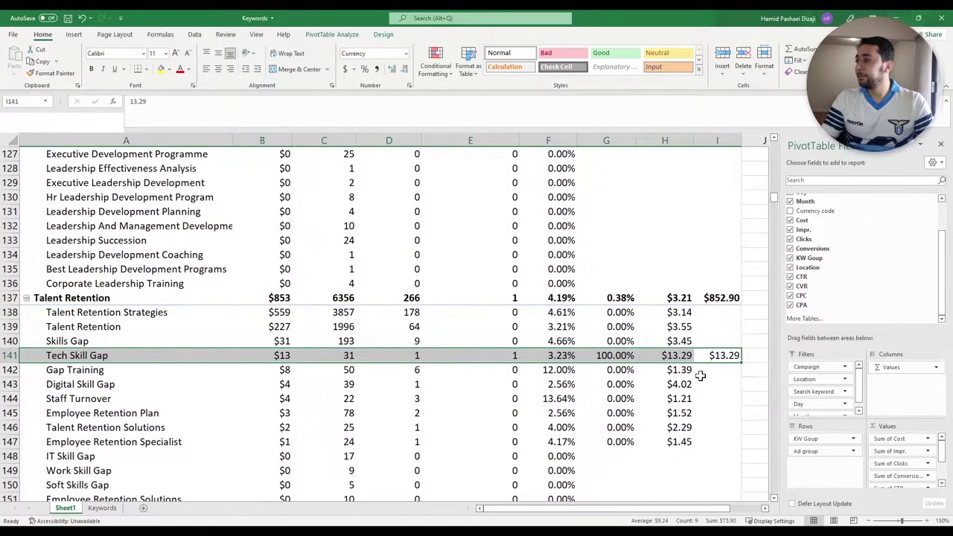
pyautogui.click(9, 355)
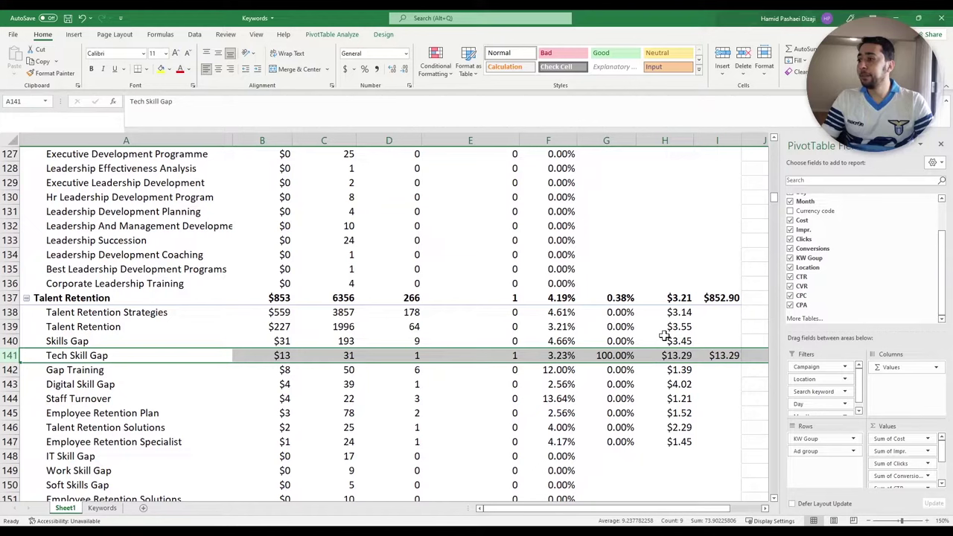
pyautogui.click(8, 298)
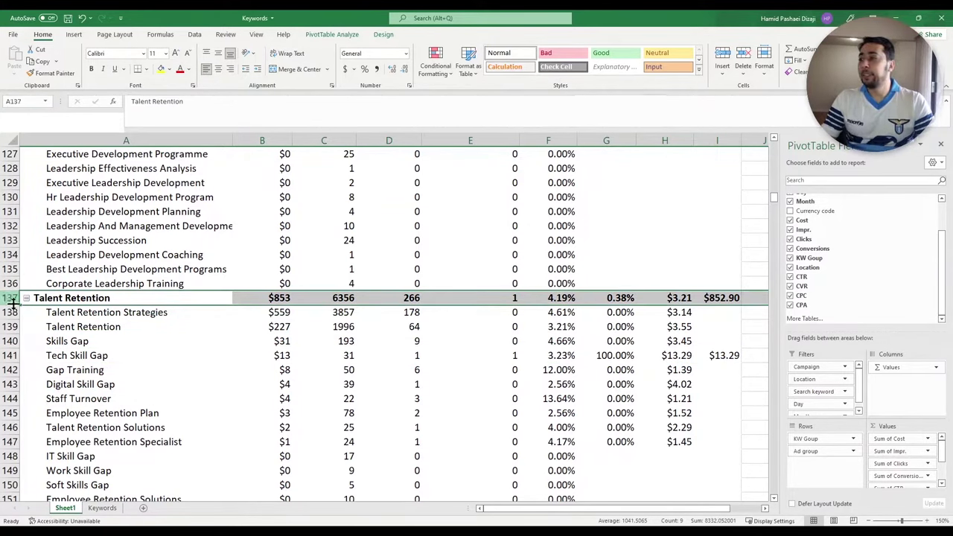
pyautogui.click(6, 355)
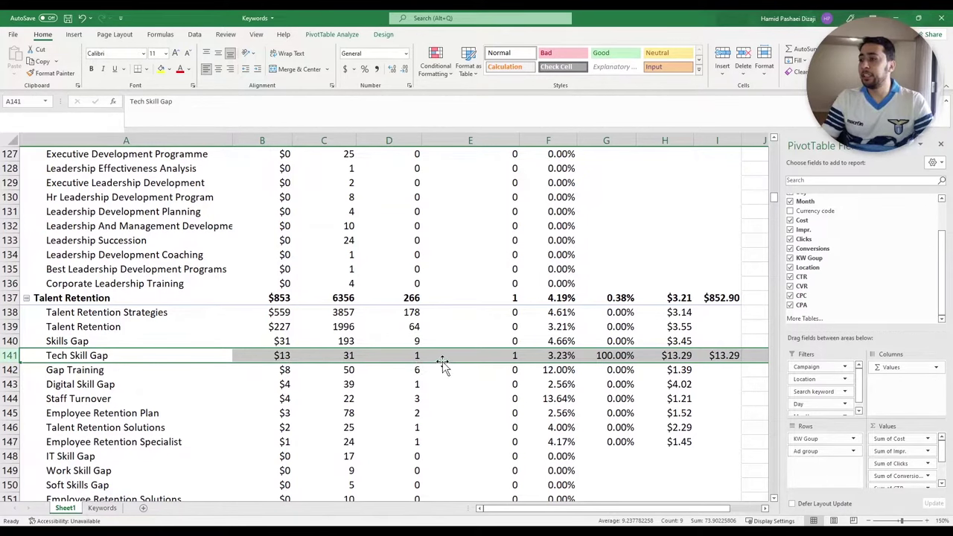
# Freeze the panes at cell I10 so the pivot table's filter and column header rows stay visible while scrolling.
pyautogui.click(499, 355)
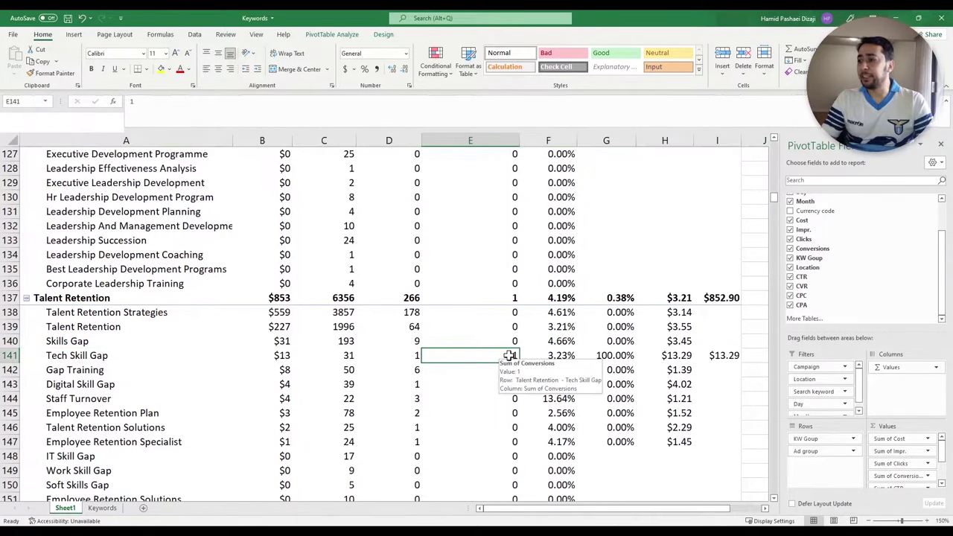
pyautogui.moveTo(773, 198); pyautogui.dragTo(774, 149)
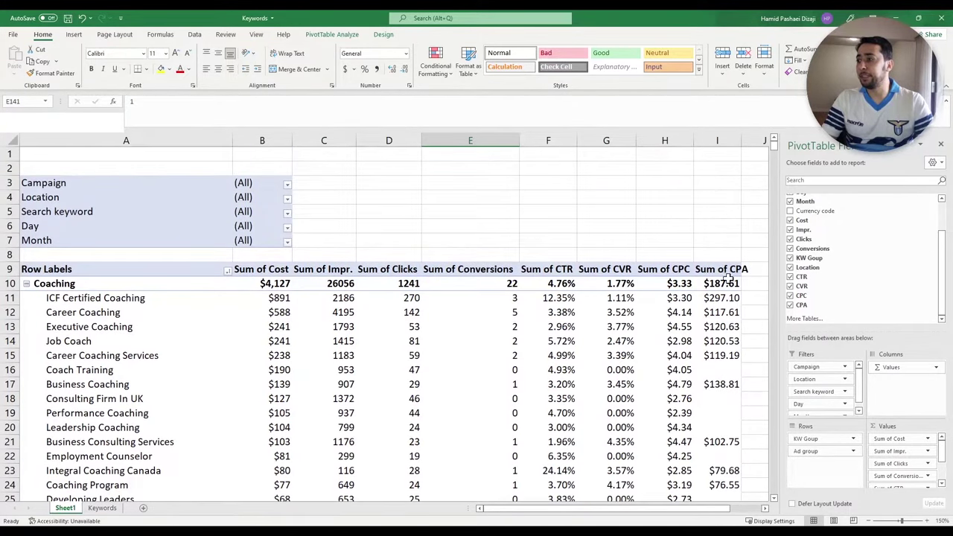
pyautogui.moveTo(724, 284); pyautogui.dragTo(75, 144)
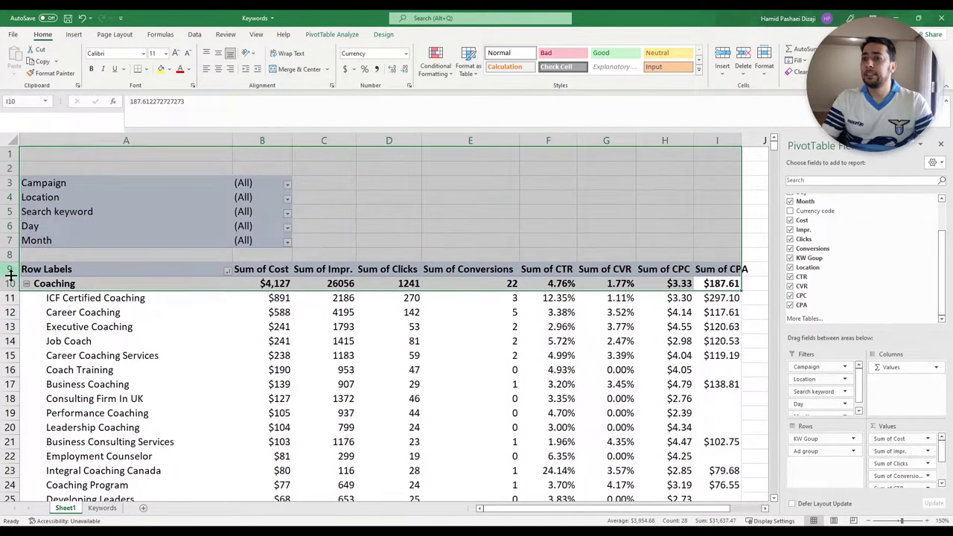
pyautogui.click(256, 35)
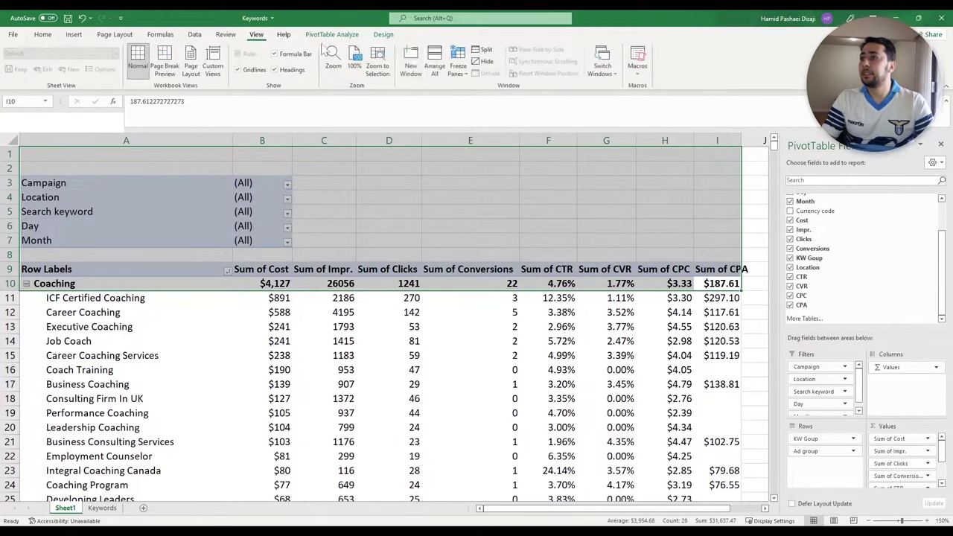
pyautogui.click(457, 64)
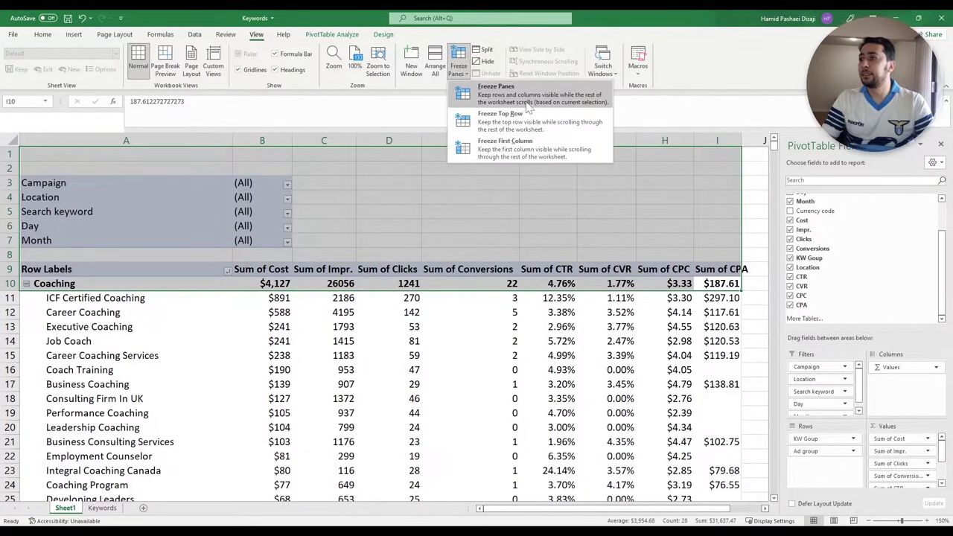
pyautogui.click(495, 91)
pyautogui.scroll(-7, 455, 355)
pyautogui.click(445, 372)
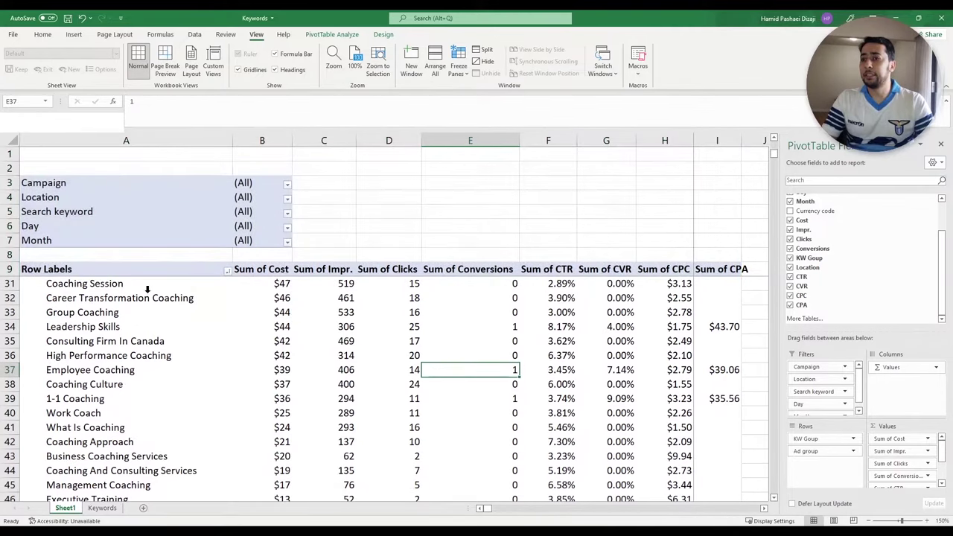
pyautogui.moveTo(51, 272); pyautogui.dragTo(711, 262)
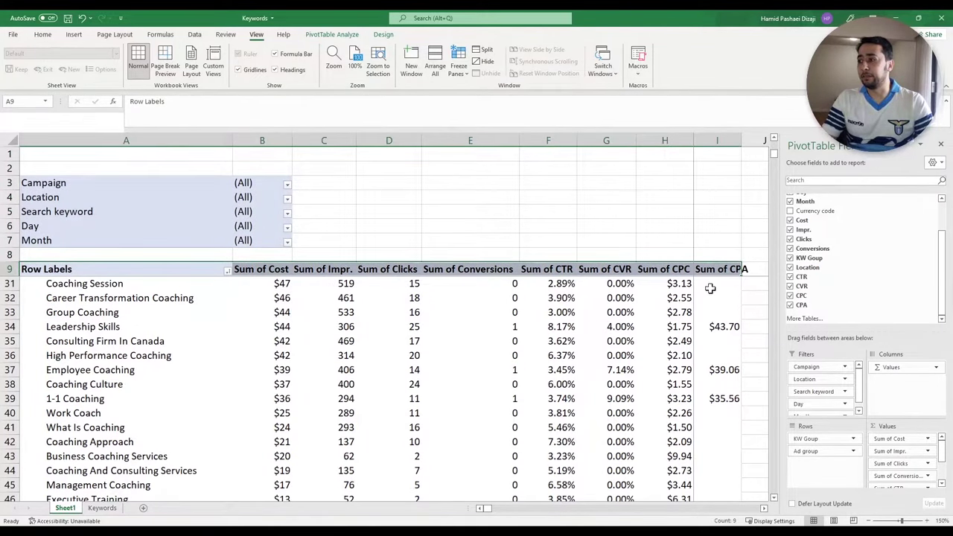
# Review the Tech Skill Gap ad group's row in the Talent Retention group against the frozen column headers.
pyautogui.scroll(-8, 686, 298)
pyautogui.scroll(-3, 686, 299)
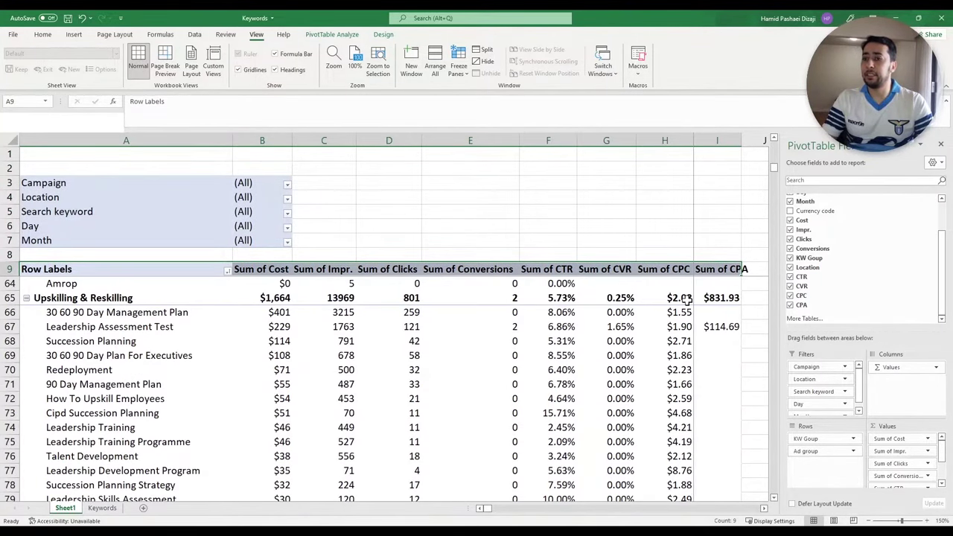
pyautogui.scroll(-18, 686, 312)
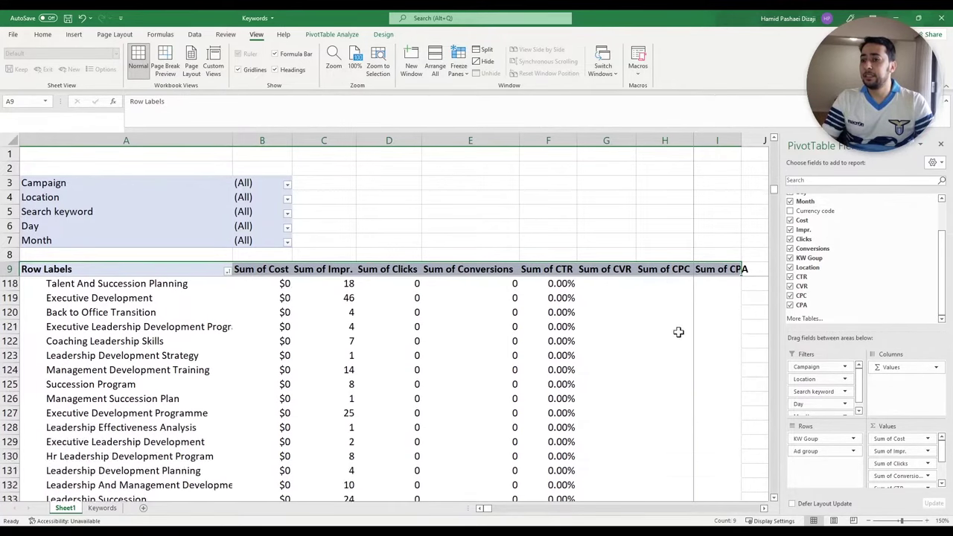
pyautogui.scroll(-4, 655, 342)
pyautogui.scroll(-1, 635, 346)
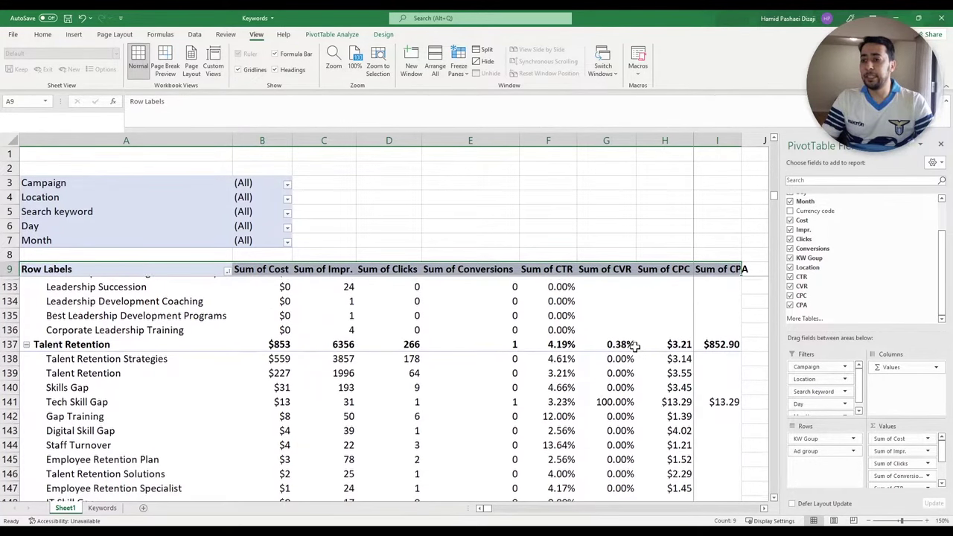
pyautogui.moveTo(71, 395); pyautogui.dragTo(723, 398)
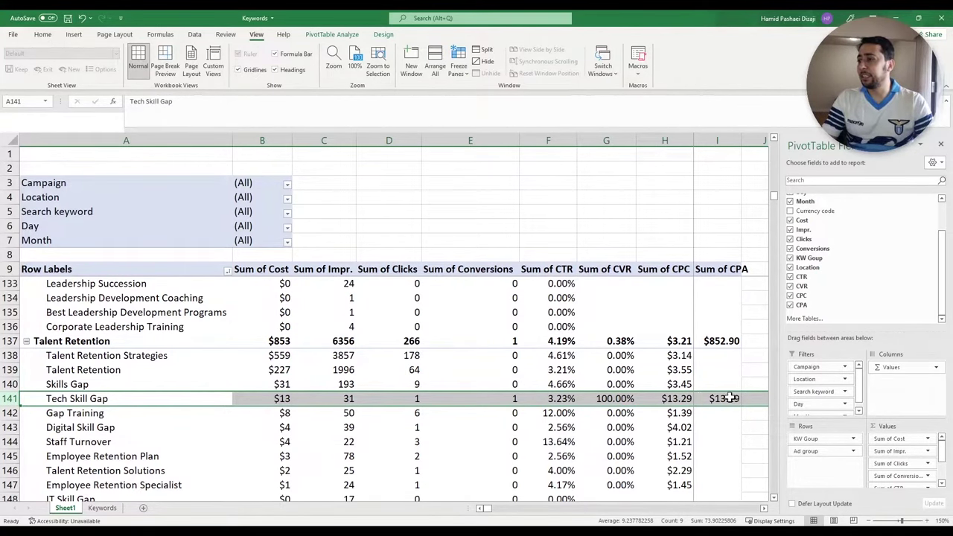
pyautogui.scroll(-2, 717, 376)
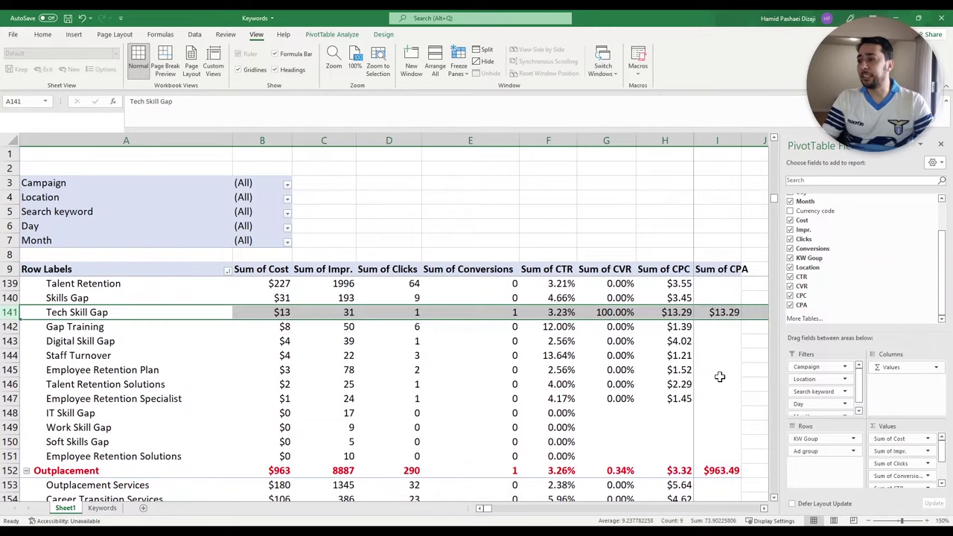
pyautogui.scroll(1, 716, 377)
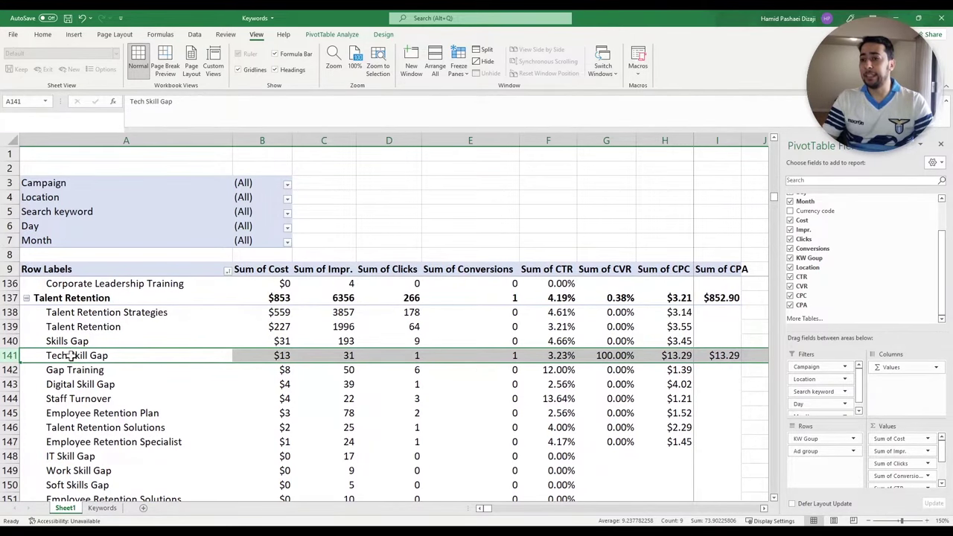
# Color the Tech Skill Gap ad group's CPC value red.
pyautogui.click(675, 355)
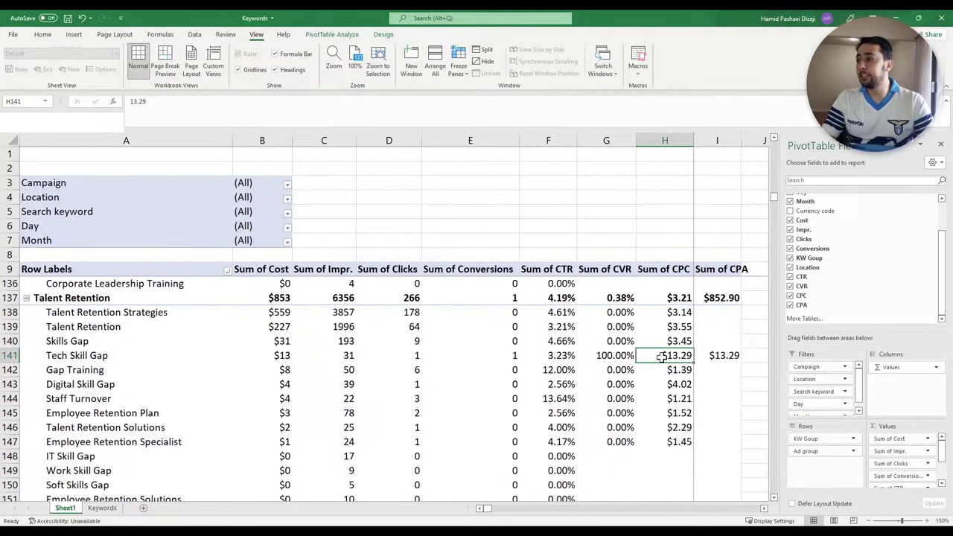
pyautogui.click(42, 34)
pyautogui.click(179, 69)
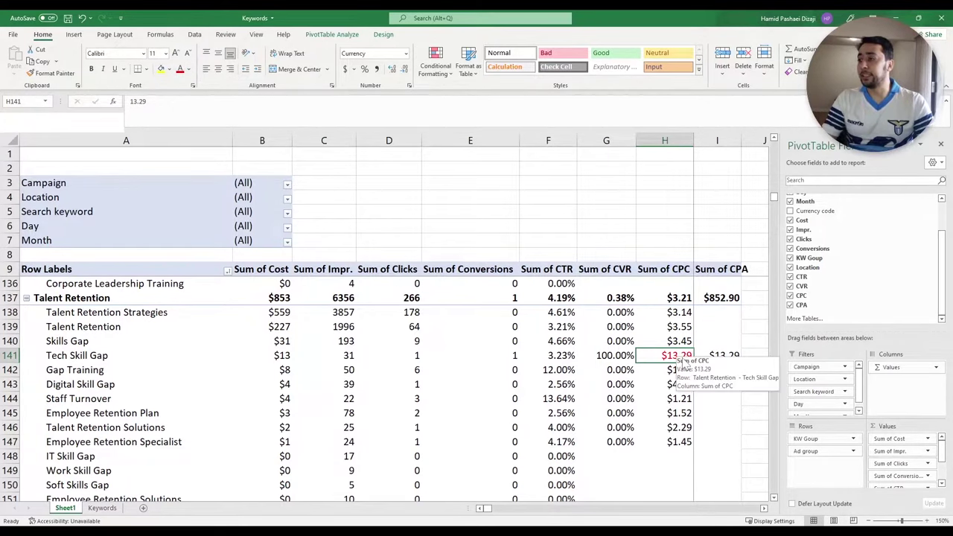
# Compare the Tech Skill Gap ad group's CPC with its cost and CPA.
pyautogui.click(9, 355)
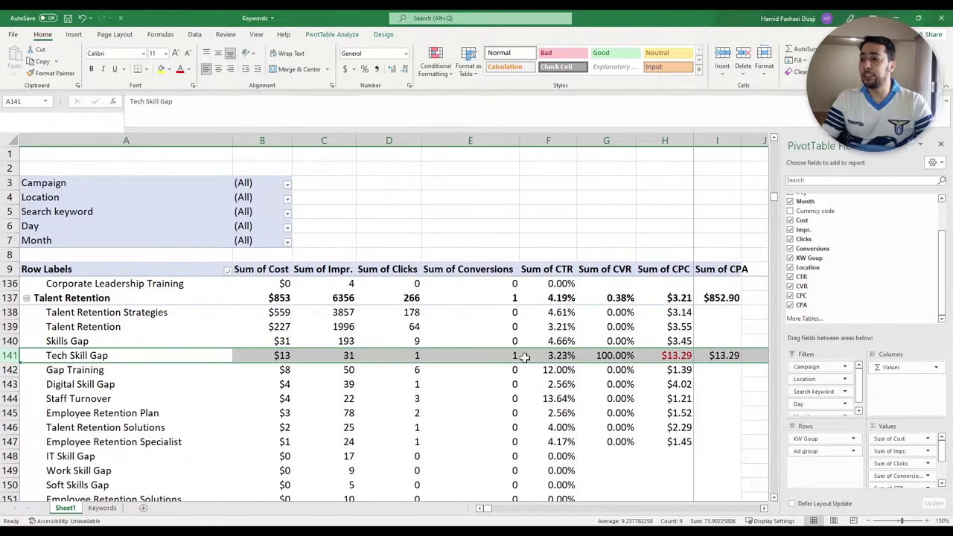
pyautogui.click(685, 356)
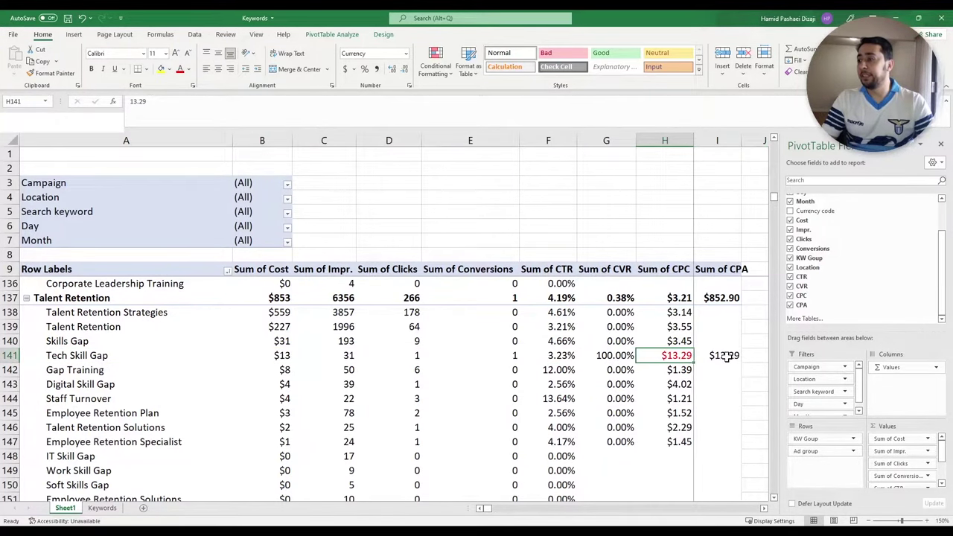
pyautogui.click(277, 356)
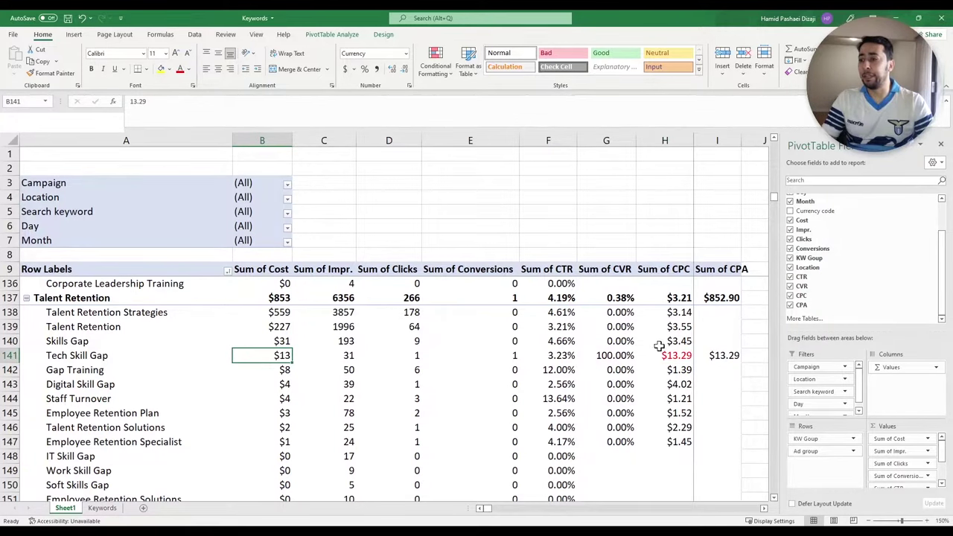
pyautogui.moveTo(726, 355); pyautogui.dragTo(265, 355)
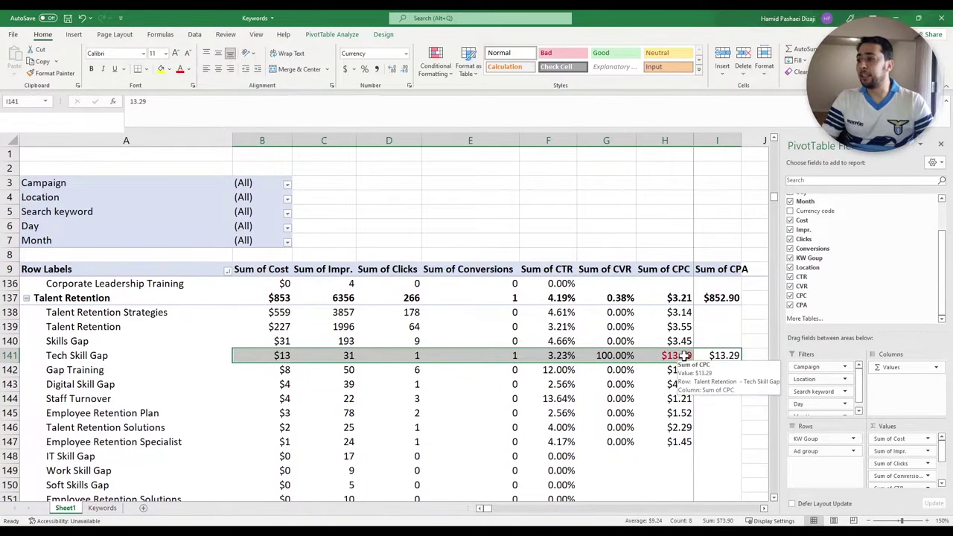
pyautogui.click(679, 356)
pyautogui.click(679, 356)
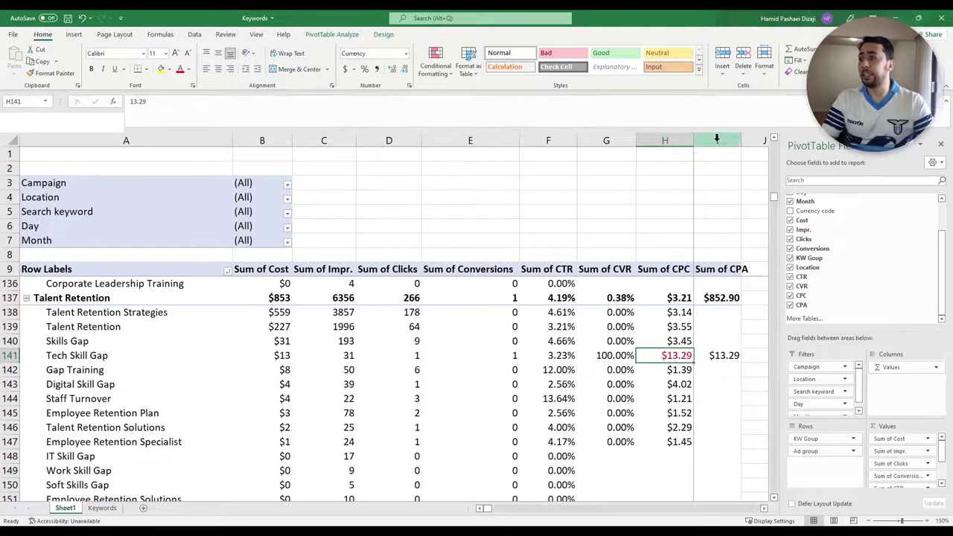
# Compare the Tech Skill Gap CVR, CPC and CPA with the other Talent Retention ad groups and the group totals.
pyautogui.moveTo(718, 354); pyautogui.dragTo(718, 329)
pyautogui.scroll(-3, 719, 329)
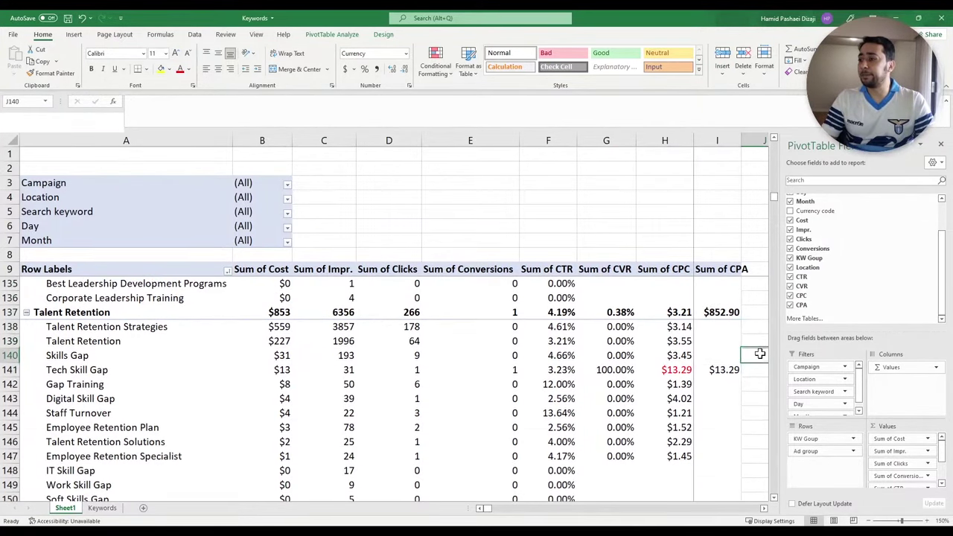
pyautogui.scroll(1, 749, 364)
pyautogui.click(745, 354)
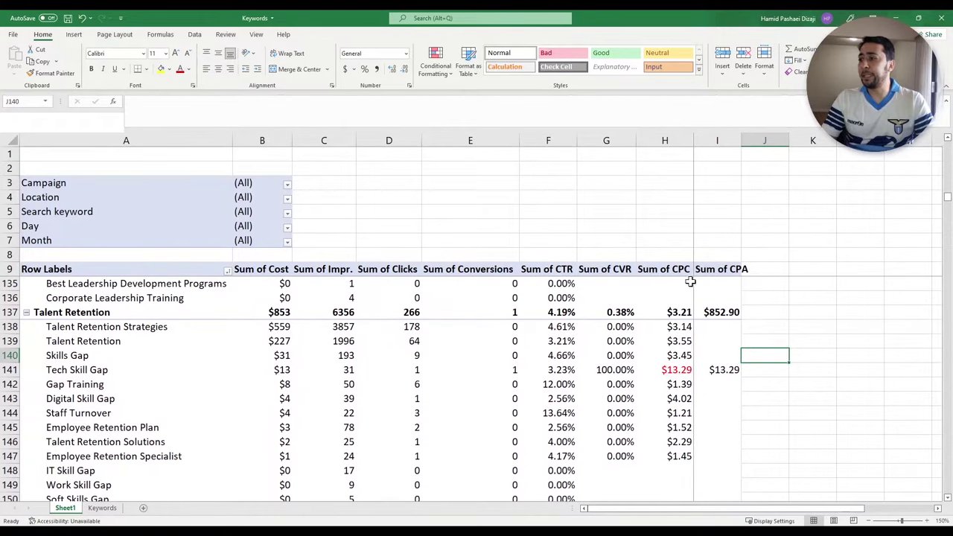
pyautogui.moveTo(611, 368); pyautogui.dragTo(621, 286)
pyautogui.moveTo(680, 369); pyautogui.dragTo(671, 297)
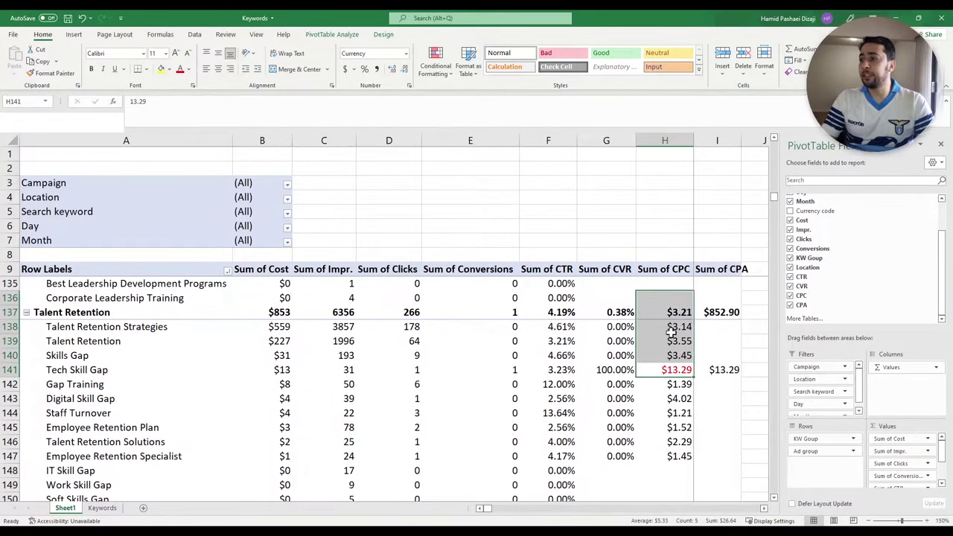
pyautogui.moveTo(620, 370); pyautogui.dragTo(725, 371)
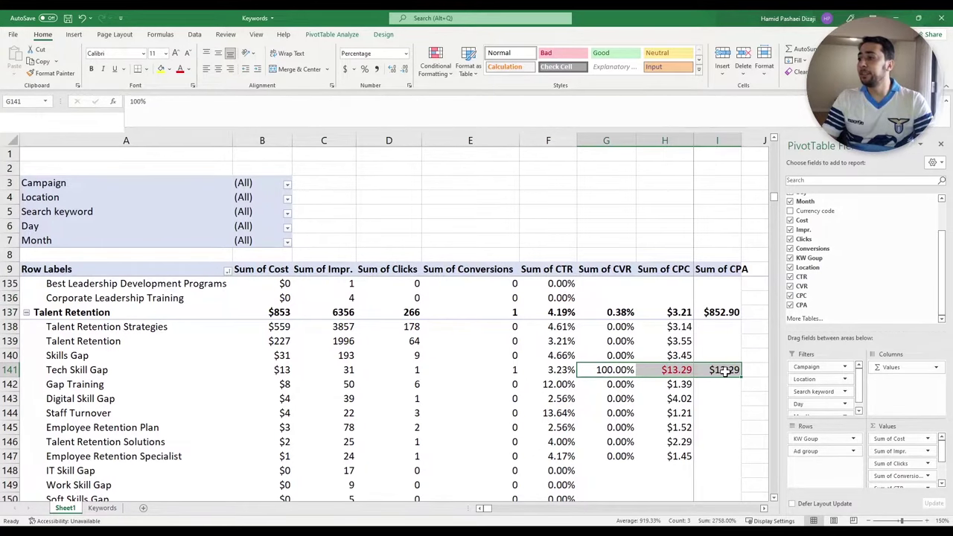
# Examine the Outplacement group and the cost, clicks, CTR and CPC of its Outplacement Support ad group.
pyautogui.scroll(-4, 751, 370)
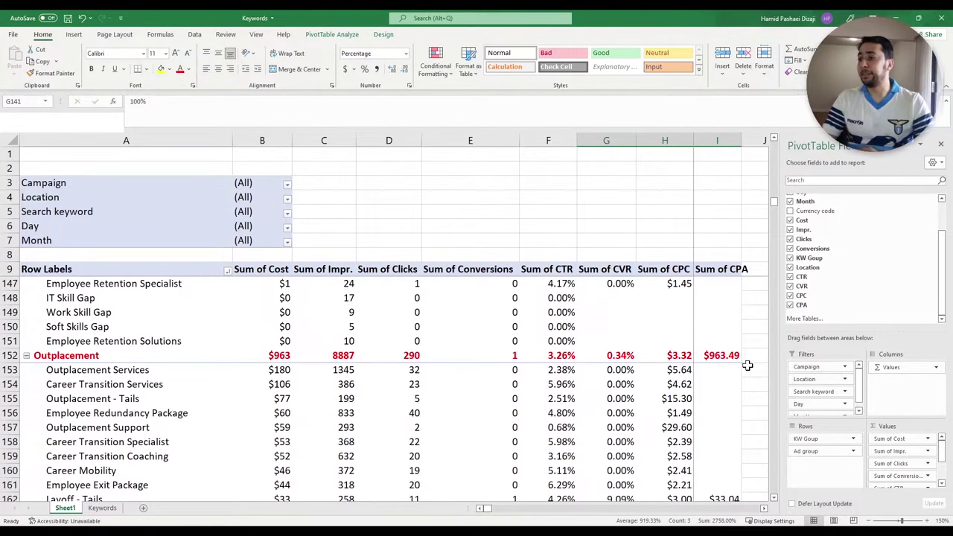
pyautogui.scroll(-1, 753, 357)
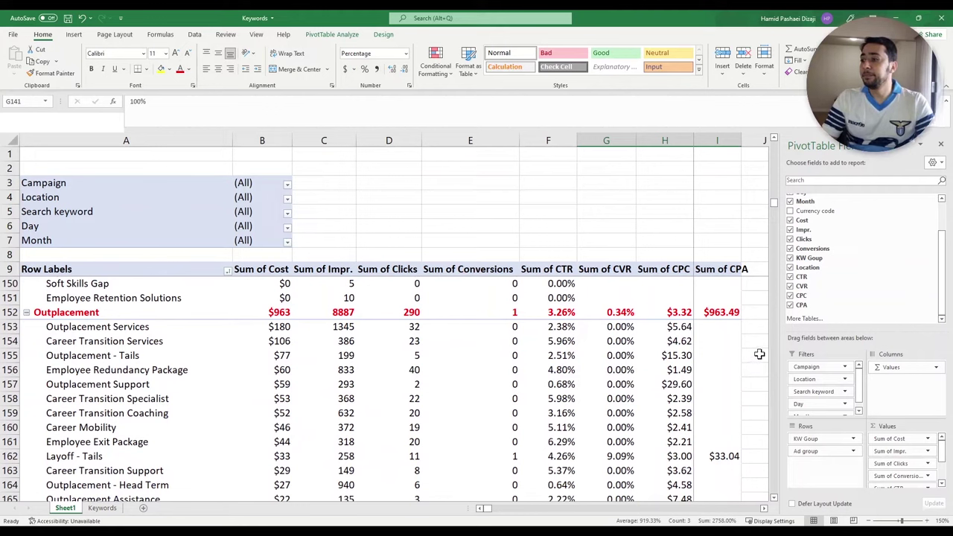
pyautogui.click(25, 305)
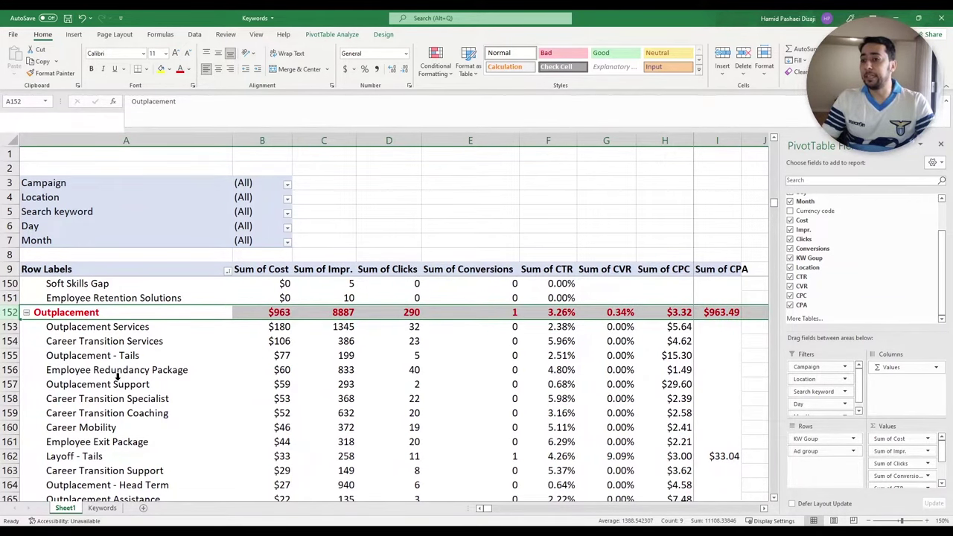
pyautogui.click(15, 384)
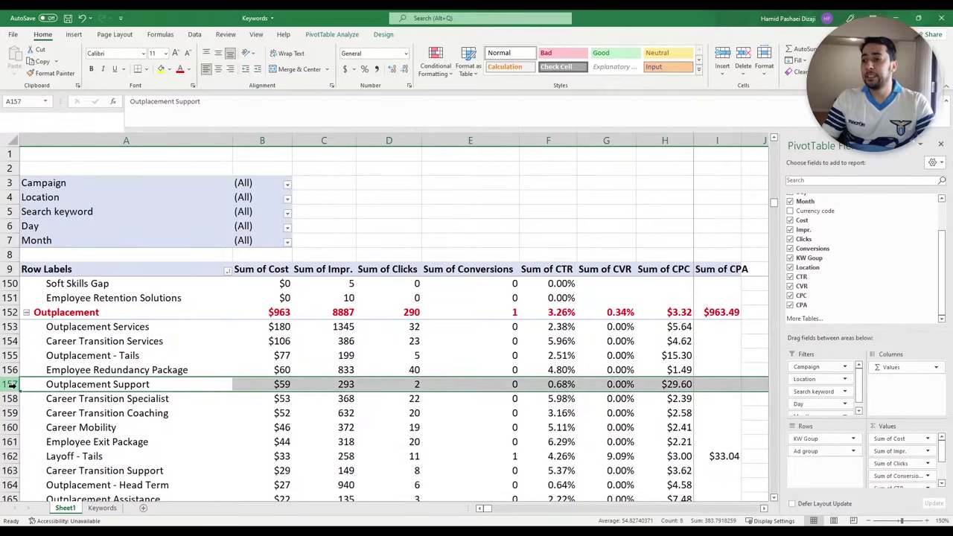
pyautogui.click(94, 384)
pyautogui.moveTo(165, 385); pyautogui.dragTo(660, 382)
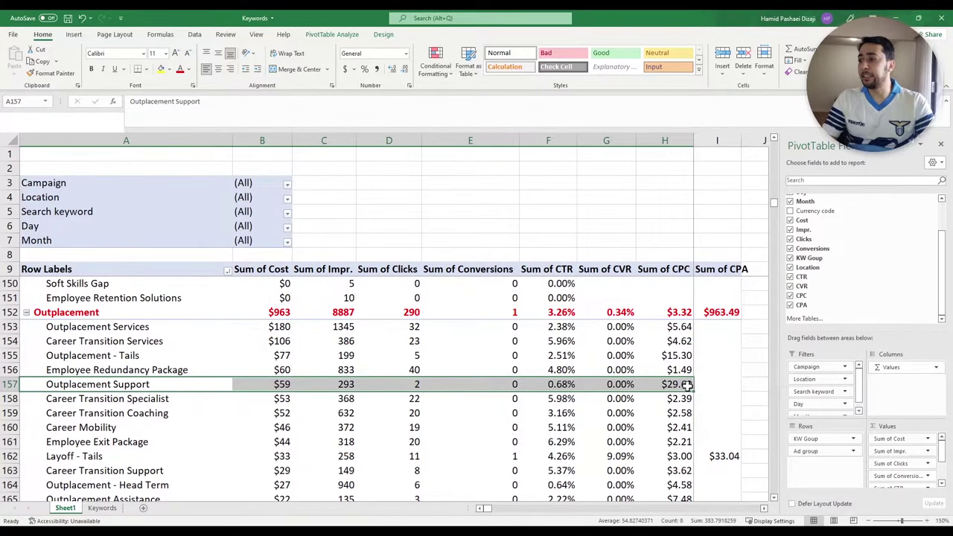
pyautogui.click(11, 384)
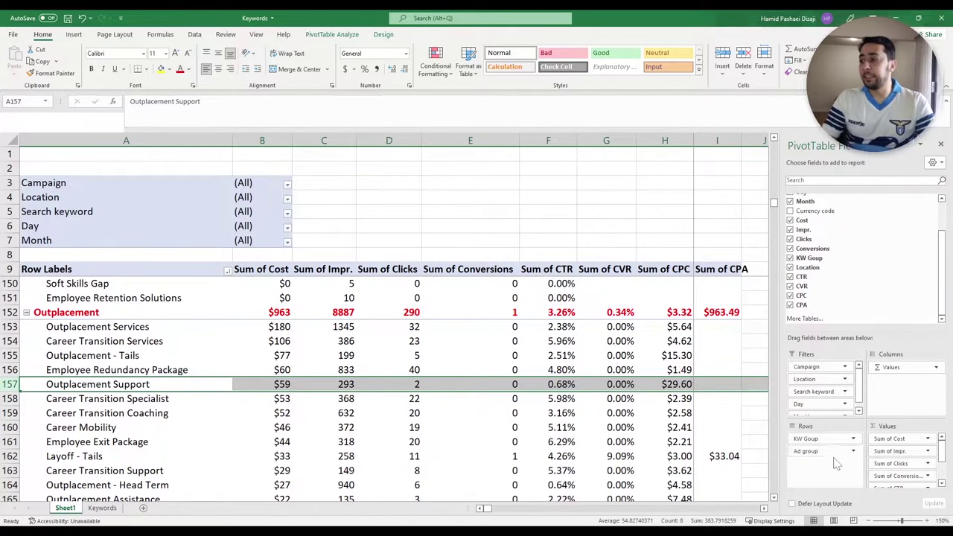
pyautogui.click(134, 384)
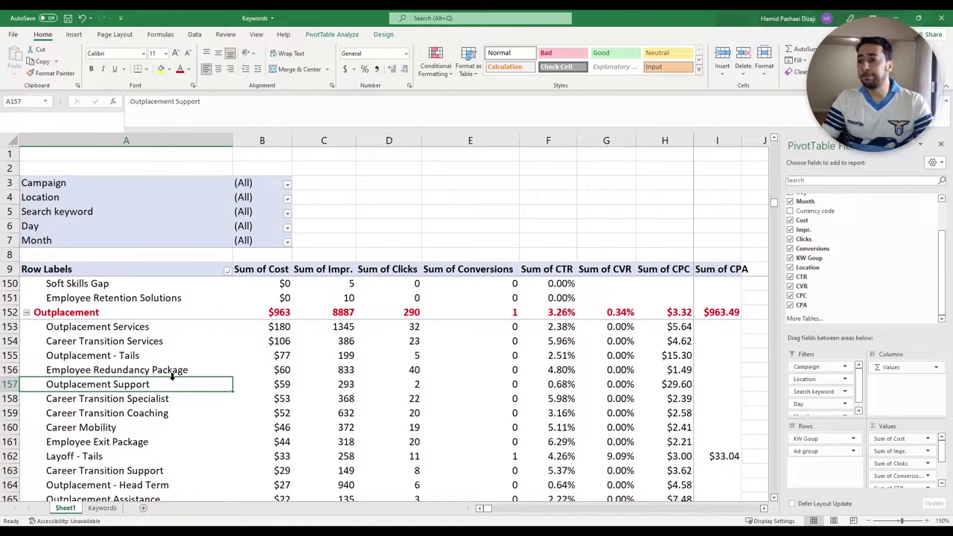
pyautogui.click(13, 384)
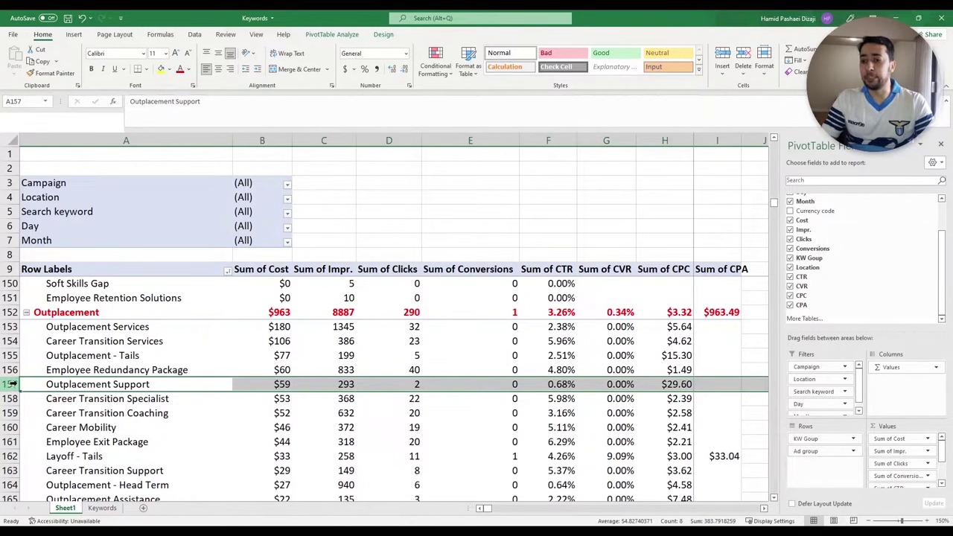
# Copy the Outplacement Support ad group name and move the Search keyword field from the pivot filters to the rows beneath Ad group.
pyautogui.click(190, 388)
pyautogui.hotkey('ctrl', 'c')
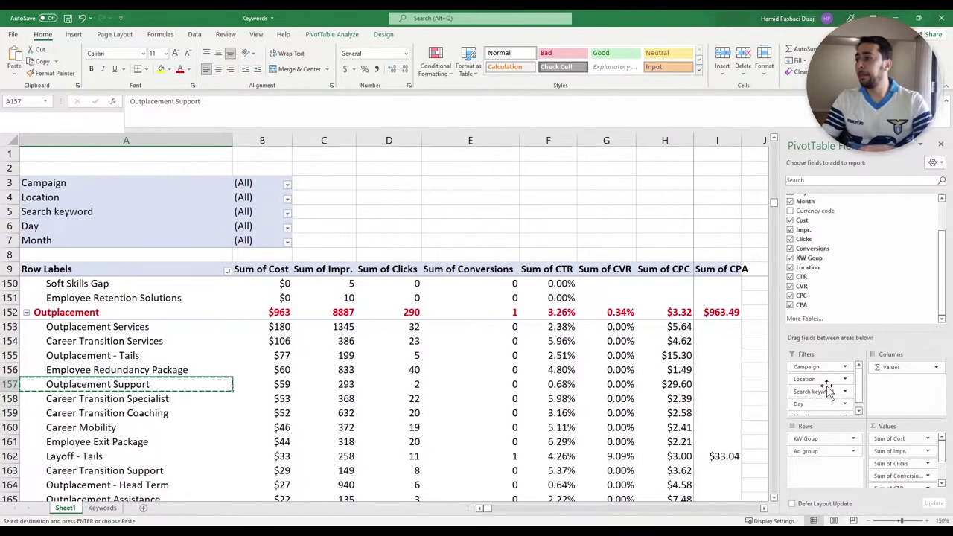
pyautogui.scroll(-1, 829, 390)
pyautogui.moveTo(828, 390); pyautogui.dragTo(840, 465)
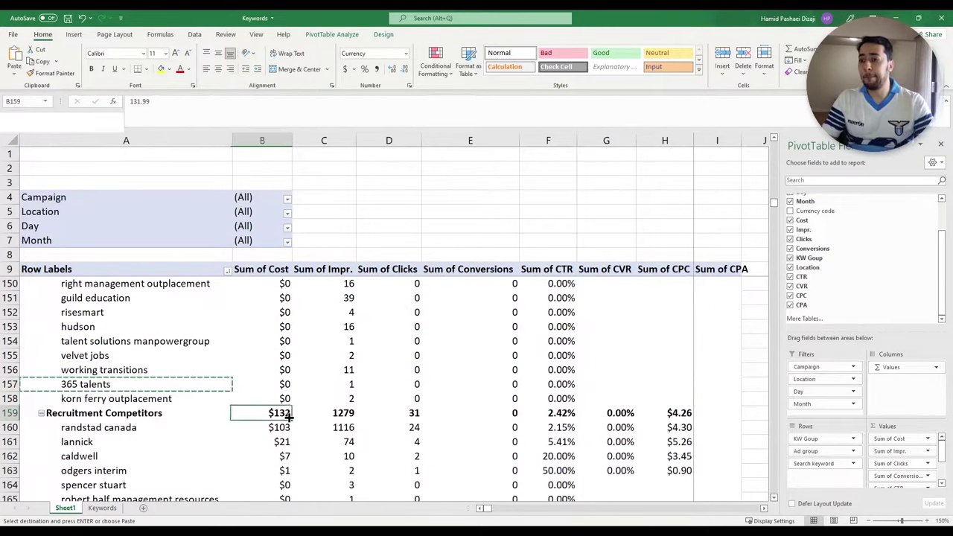
pyautogui.hotkey('ctrl', 'f')
pyautogui.hotkey('ctrl', 'v')
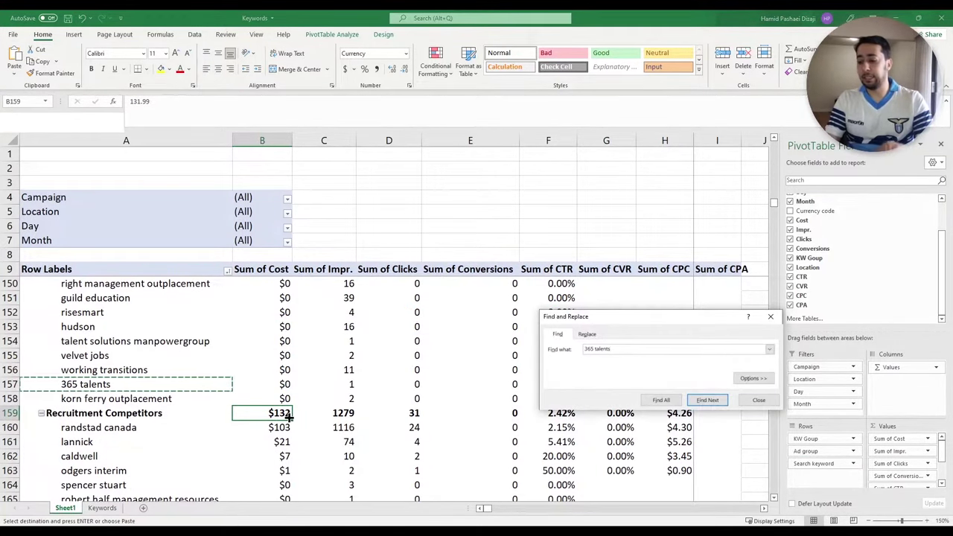
pyautogui.press('BackSpace')
pyautogui.press('BackSpace')
pyautogui.press('BackSpace')
pyautogui.press('BackSpace')
pyautogui.press('BackSpace')
pyautogui.press('BackSpace')
pyautogui.press('BackSpace')
pyautogui.press('BackSpace')
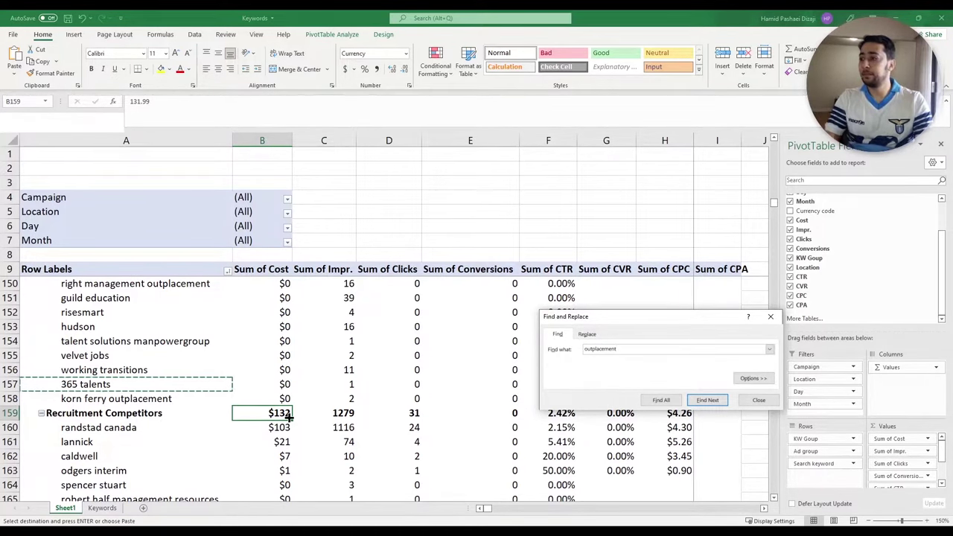
pyautogui.click(758, 400)
# Filter the pivot table rows on the KW Goup field so that only the Outplacement group is included.
pyautogui.moveTo(775, 205); pyautogui.dragTo(774, 145)
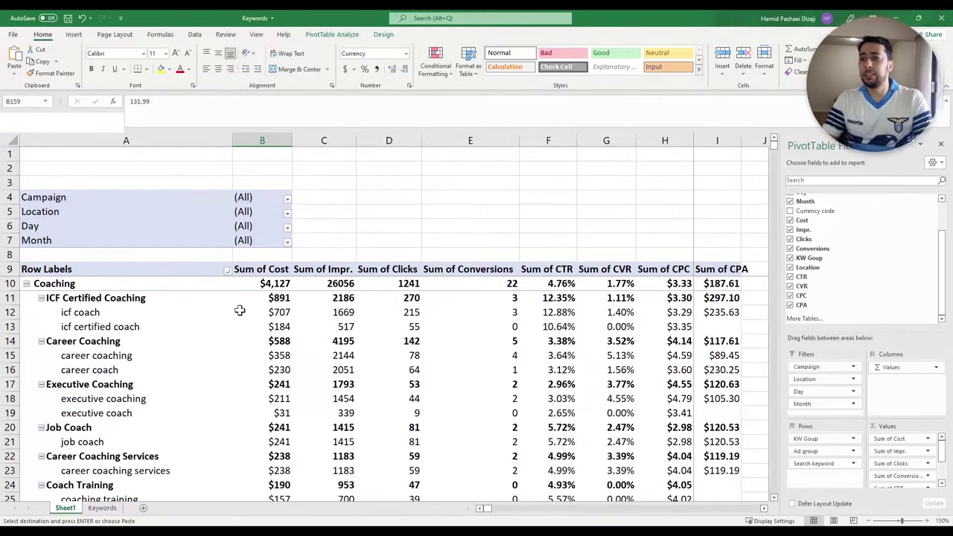
pyautogui.click(227, 272)
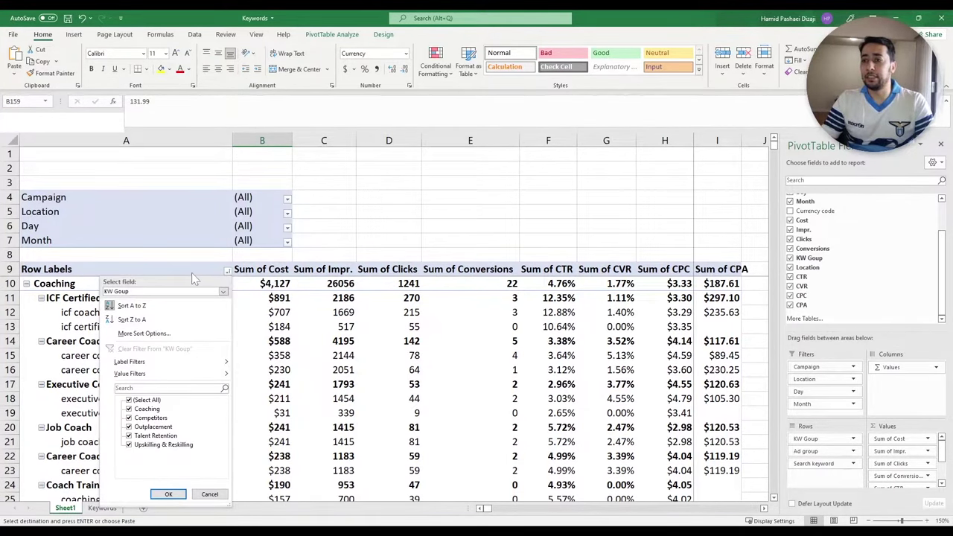
pyautogui.click(223, 292)
pyautogui.click(149, 298)
pyautogui.click(129, 399)
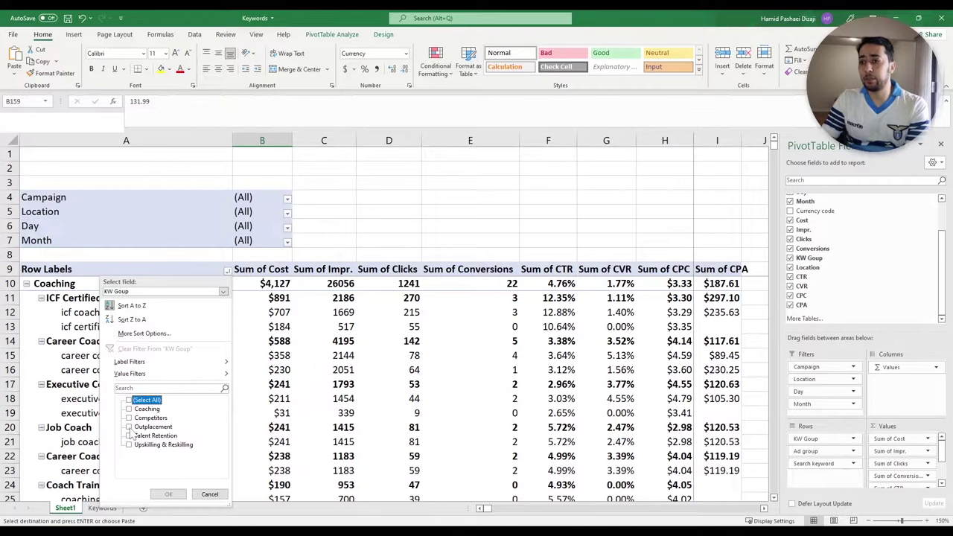
pyautogui.click(129, 426)
pyautogui.click(169, 494)
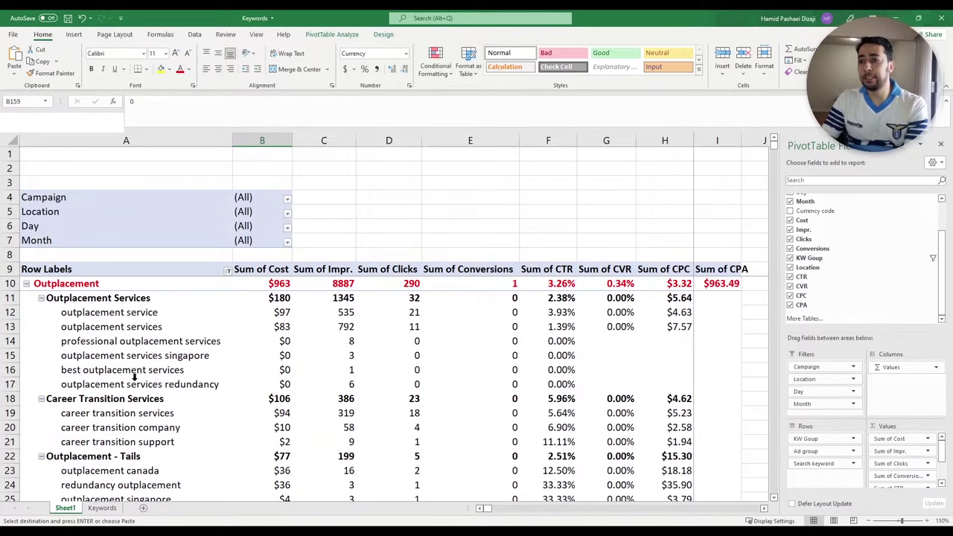
pyautogui.click(228, 270)
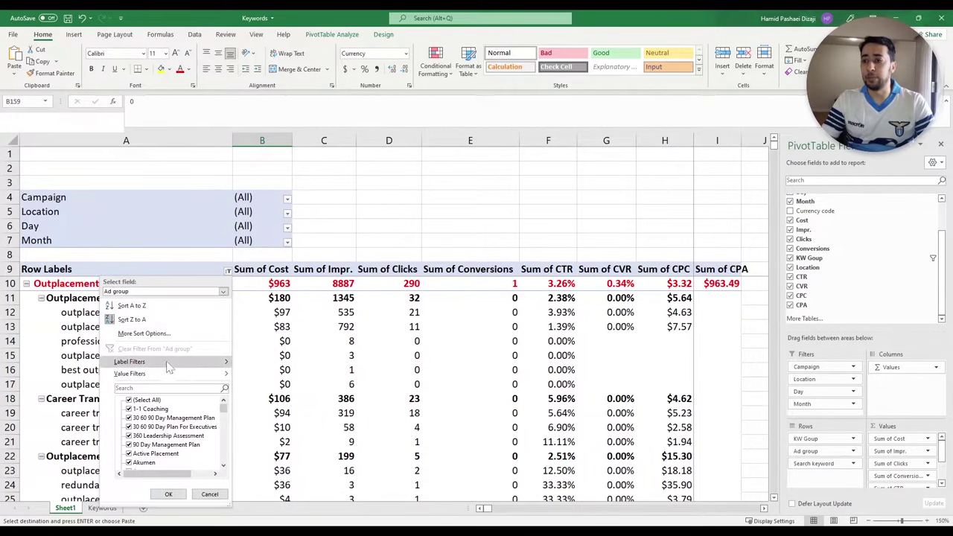
pyautogui.click(223, 291)
pyautogui.click(127, 311)
pyautogui.click(223, 291)
pyautogui.click(210, 495)
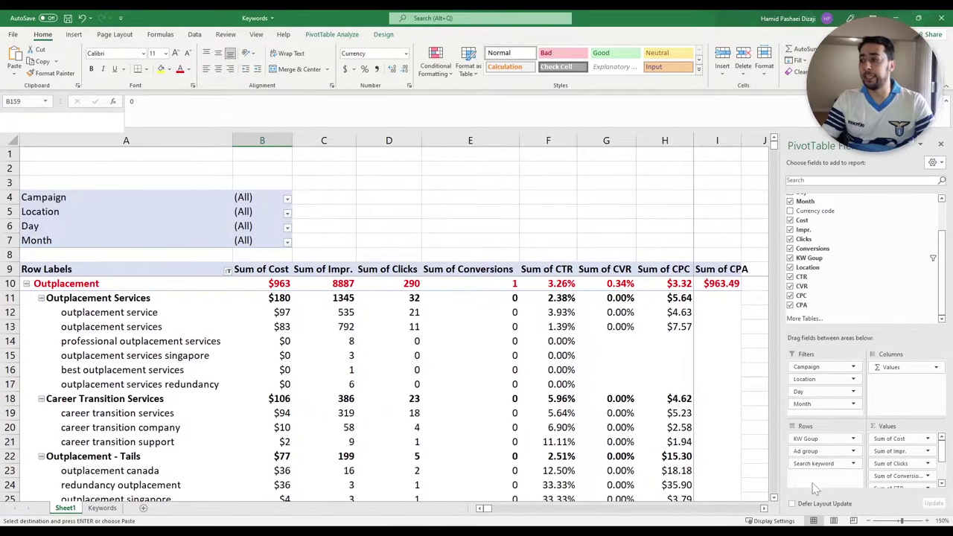
pyautogui.moveTo(797, 452)
pyautogui.mouseDown()
pyautogui.moveTo(824, 453)
pyautogui.moveTo(832, 439)
pyautogui.moveTo(805, 444)
pyautogui.mouseUp()
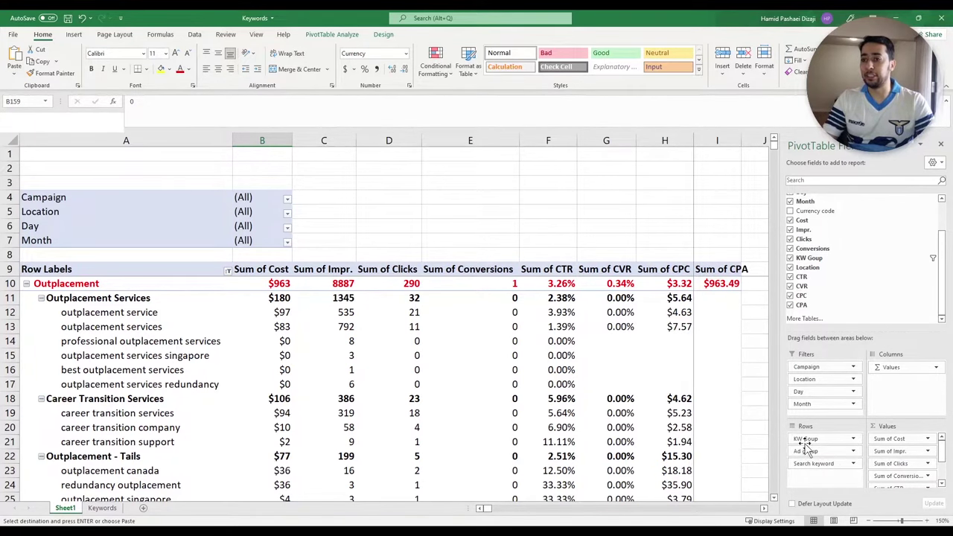
# Colour the outplacement support search keyword under the Outplacement Support ad group red.
pyautogui.click(546, 338)
pyautogui.scroll(-3, 711, 388)
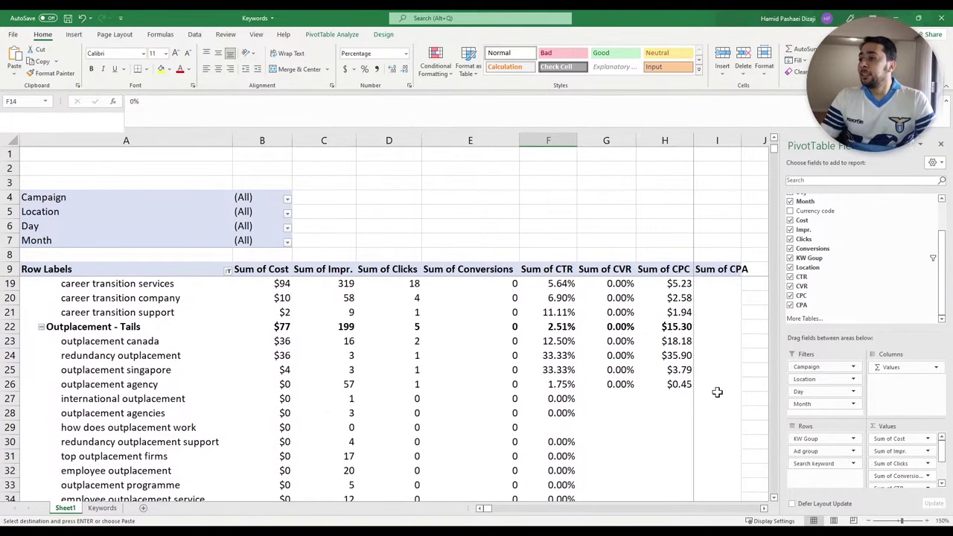
pyautogui.scroll(-4, 716, 392)
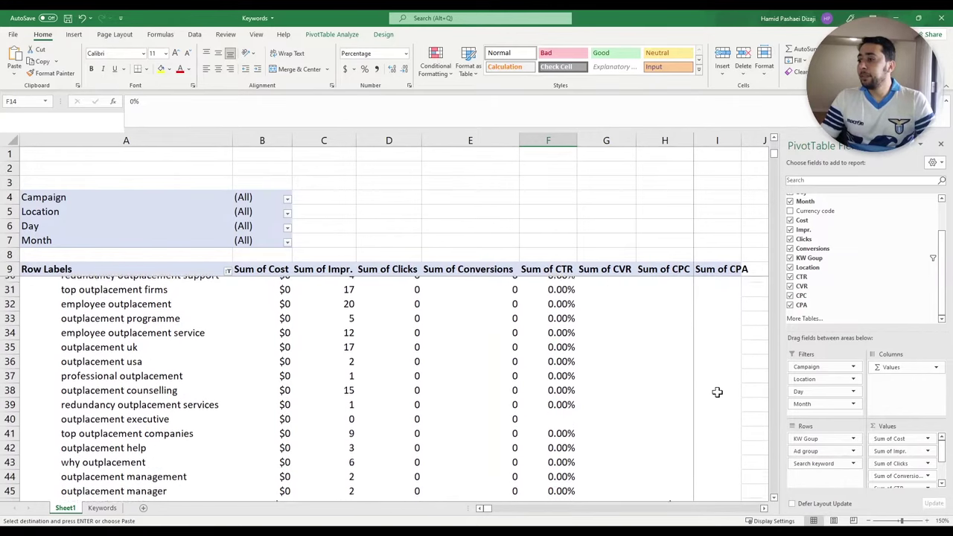
pyautogui.scroll(-4, 717, 392)
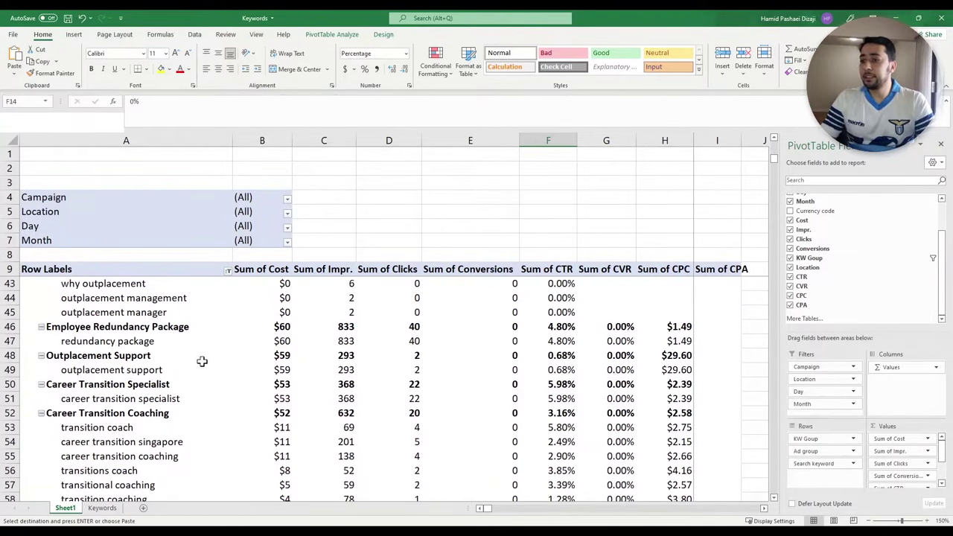
pyautogui.moveTo(8, 356); pyautogui.dragTo(9, 366)
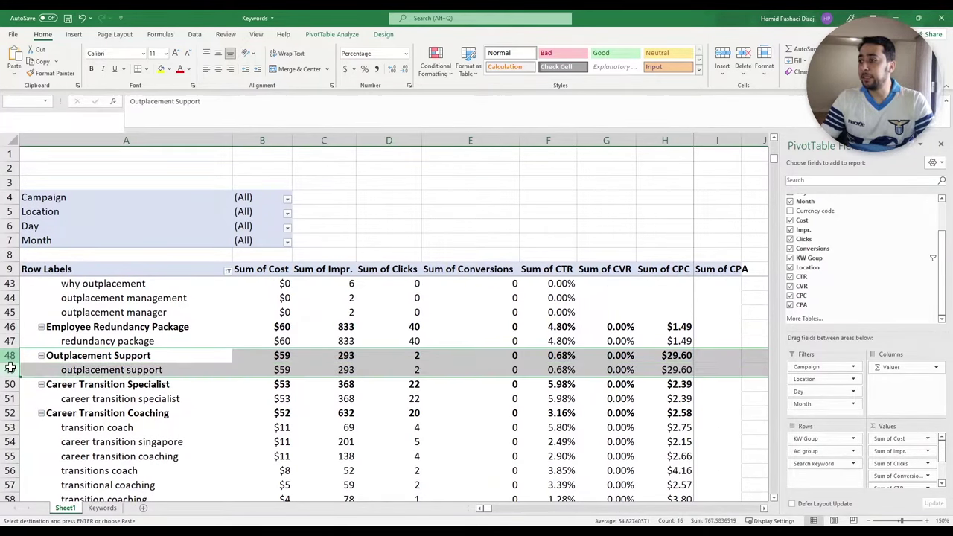
pyautogui.click(89, 370)
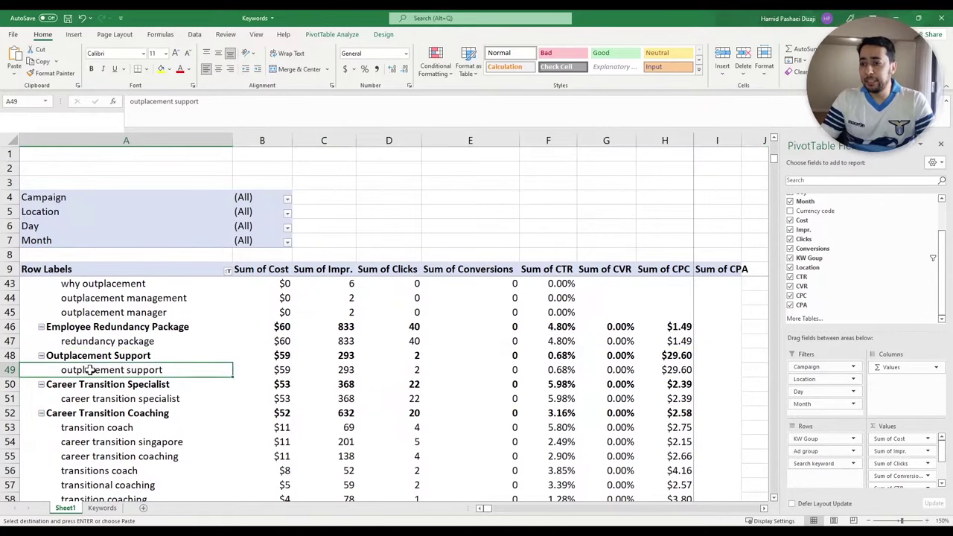
pyautogui.click(179, 69)
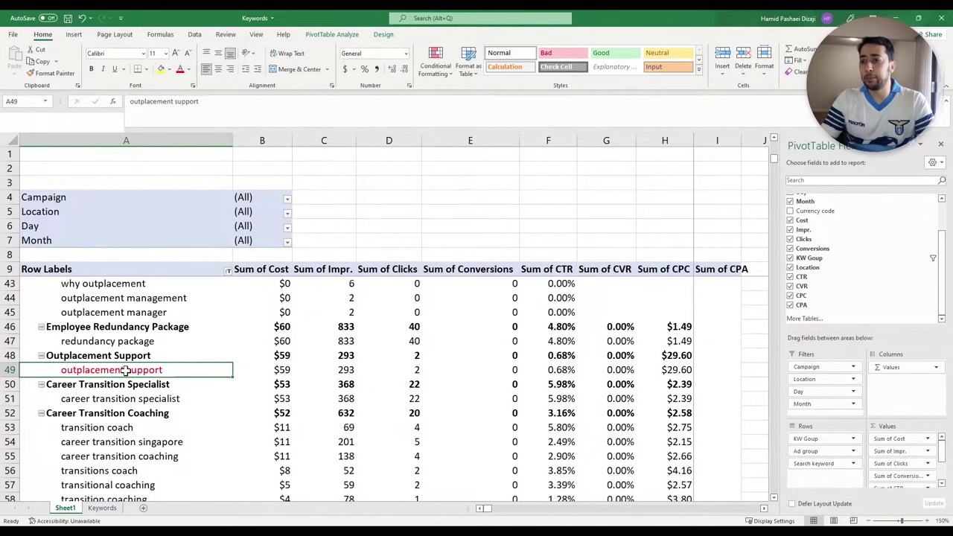
# Examine the CPC, cost and clicks of the outplacement support keyword within its Outplacement Support ad group.
pyautogui.moveTo(10, 370)
pyautogui.mouseDown()
pyautogui.moveTo(14, 358)
pyautogui.moveTo(15, 368)
pyautogui.mouseUp()
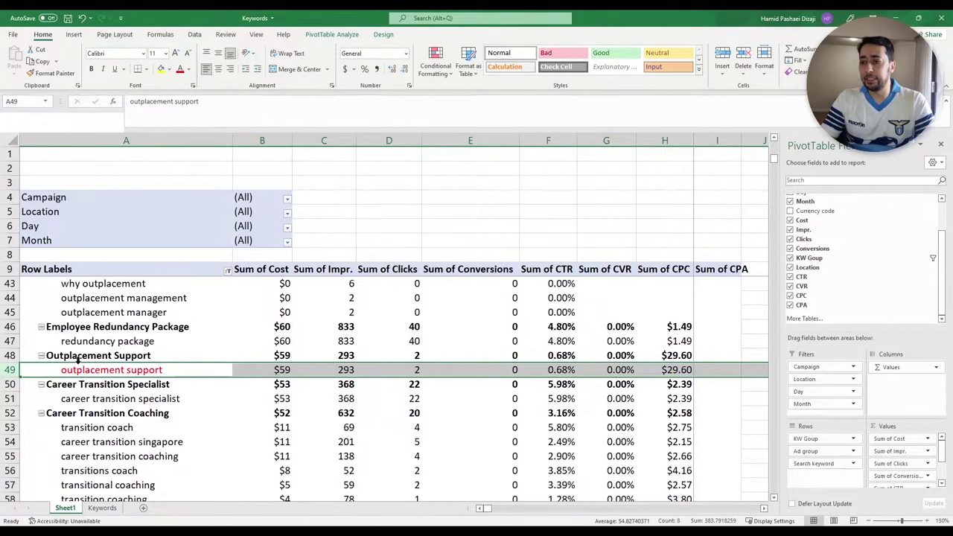
pyautogui.moveTo(7, 356); pyautogui.dragTo(8, 370)
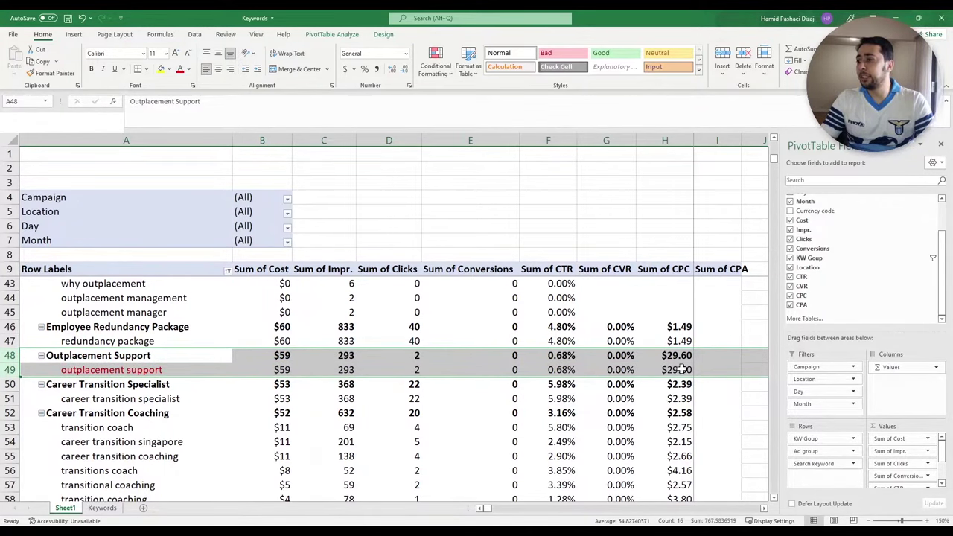
pyautogui.moveTo(675, 370)
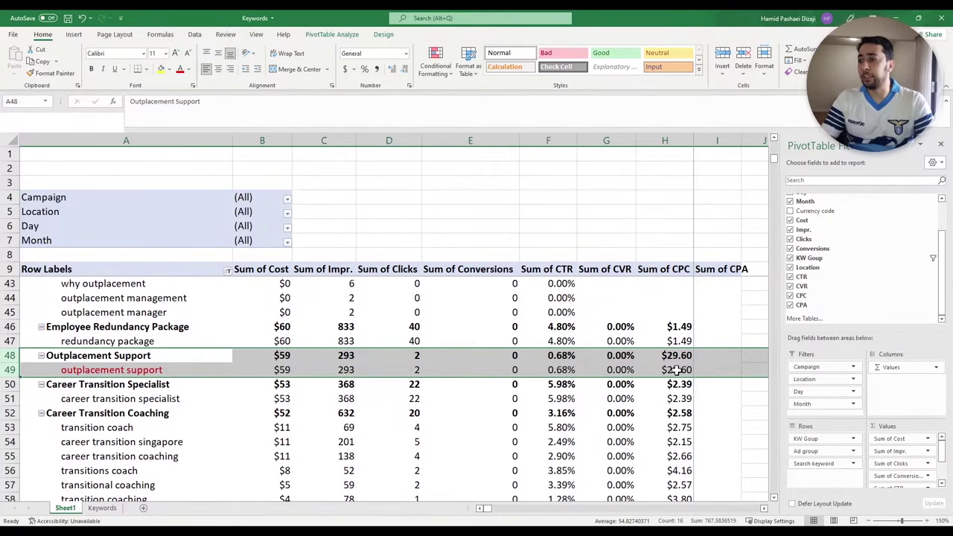
pyautogui.click(675, 370)
pyautogui.click(280, 370)
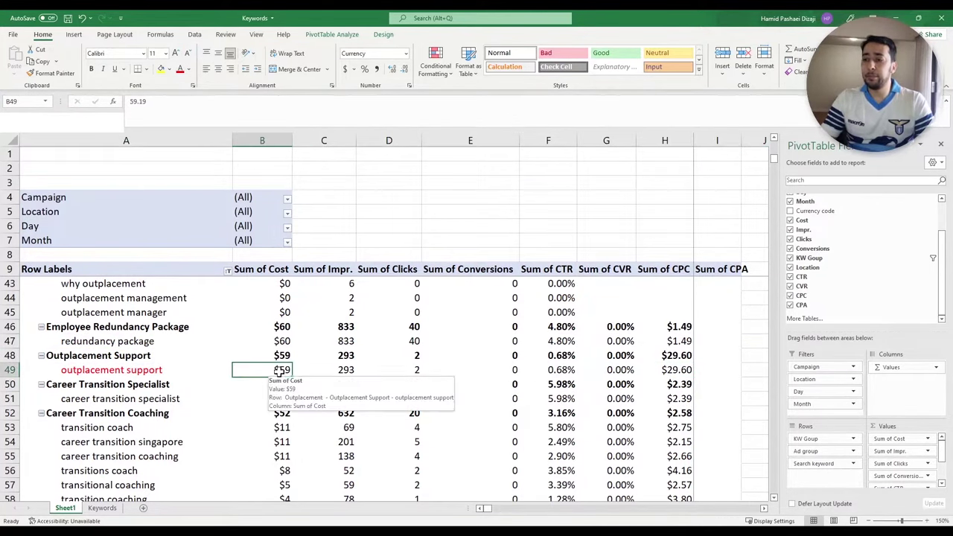
pyautogui.click(415, 369)
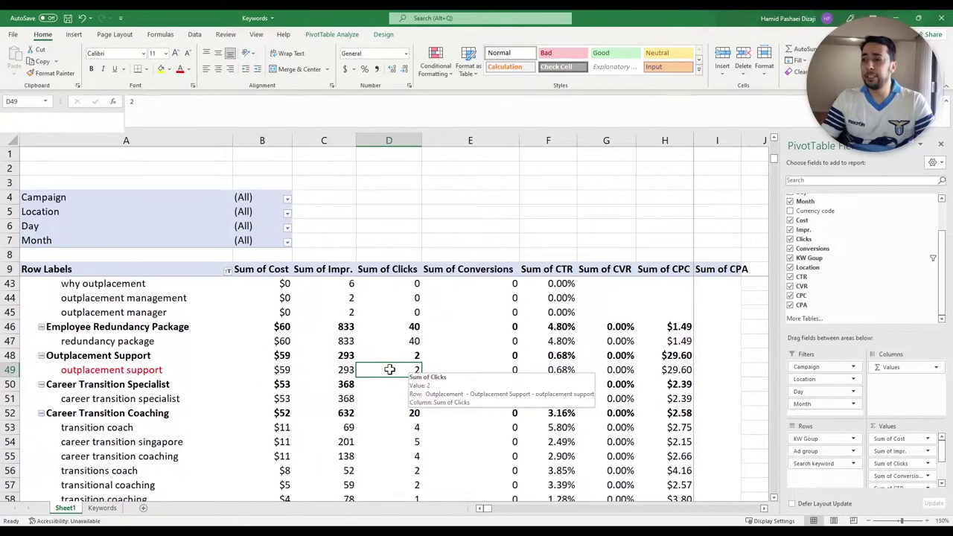
pyautogui.moveTo(169, 369); pyautogui.dragTo(671, 370)
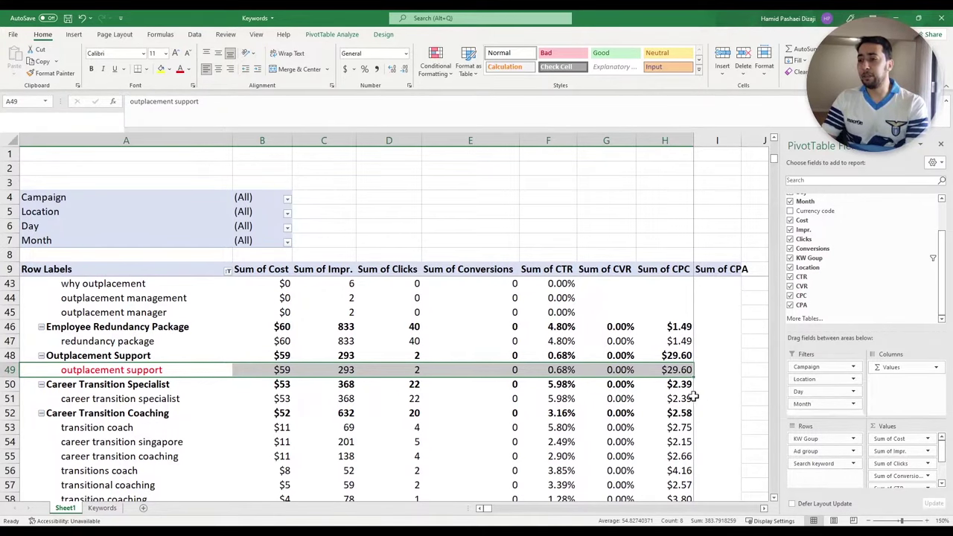
# Review the Outplacement Services ad group and the search keywords listed beneath it.
pyautogui.scroll(9, 692, 397)
pyautogui.scroll(2, 662, 413)
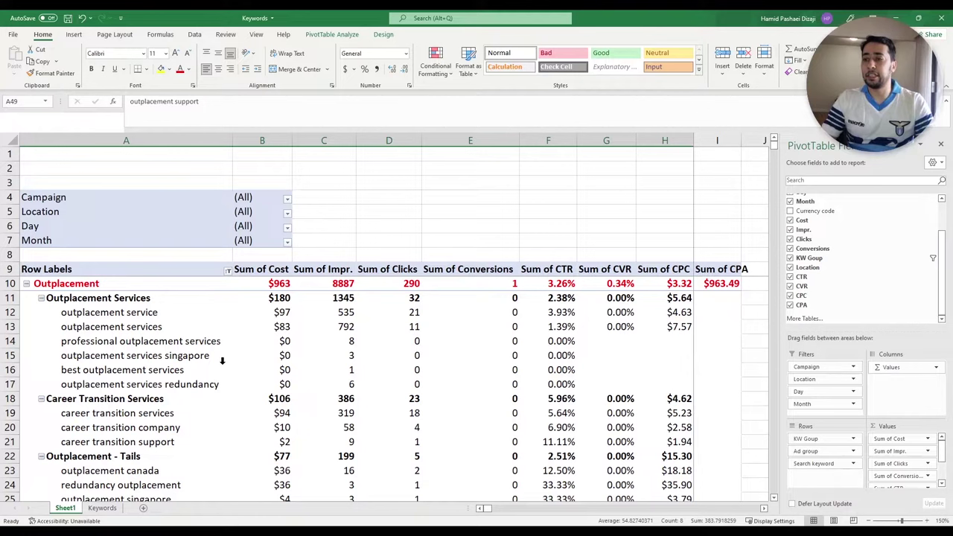
pyautogui.moveTo(128, 298); pyautogui.dragTo(318, 328)
pyautogui.click(15, 297)
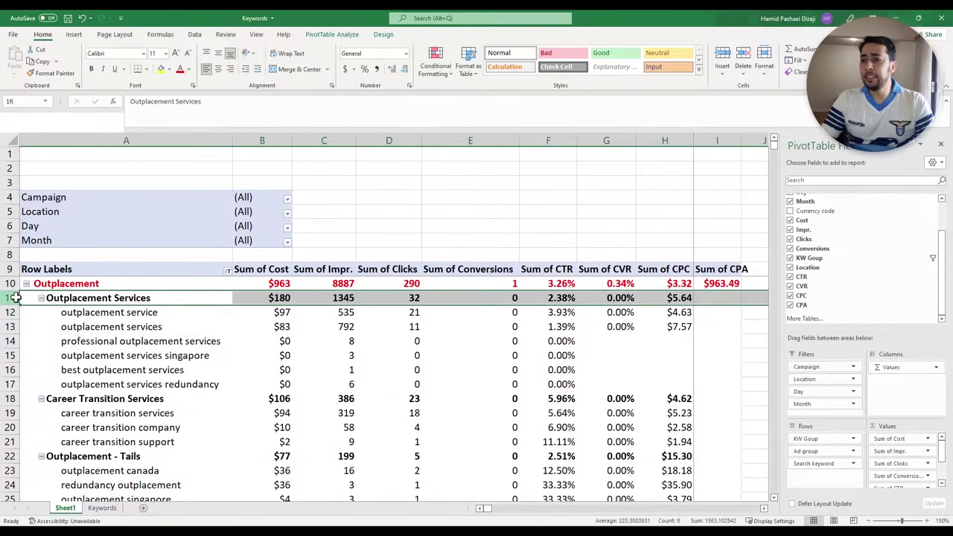
pyautogui.moveTo(15, 298); pyautogui.dragTo(11, 314)
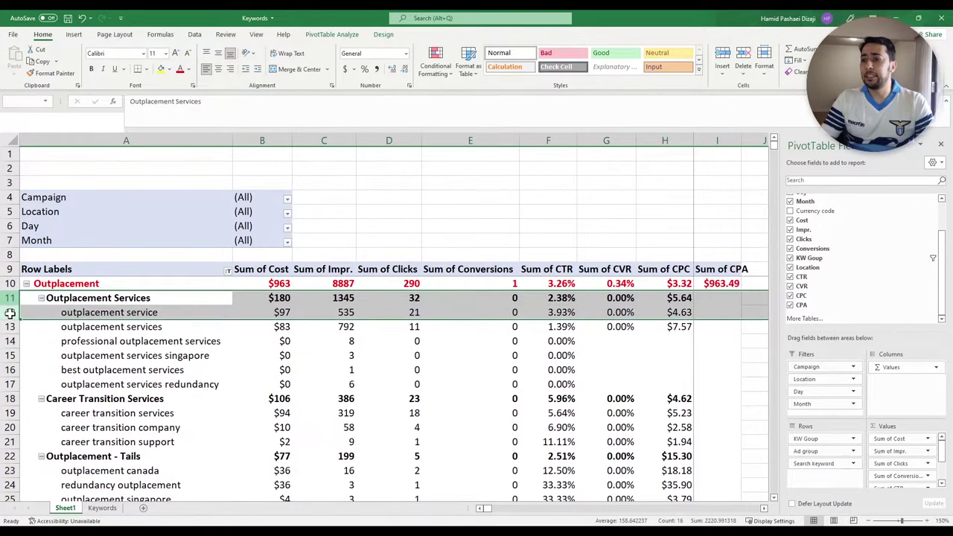
pyautogui.moveTo(96, 312); pyautogui.dragTo(108, 384)
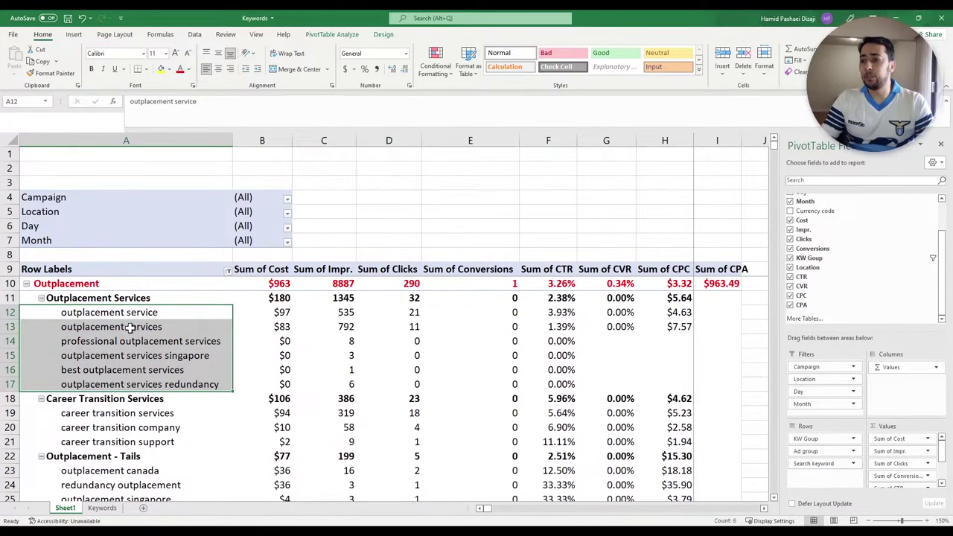
# Compare the cost, clicks and CPC of the outplacement service and outplacement services keywords with the Outplacement group totals.
pyautogui.moveTo(130, 328); pyautogui.dragTo(414, 318)
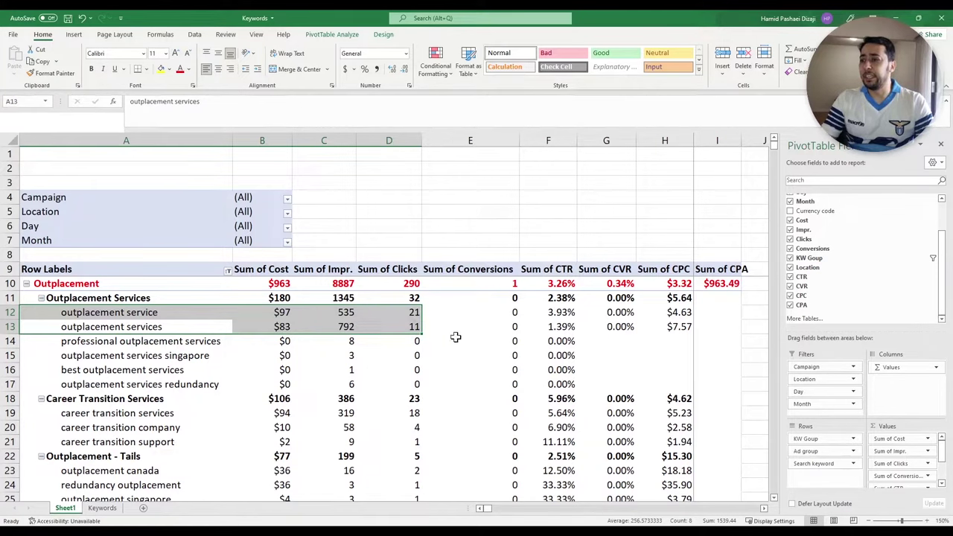
pyautogui.moveTo(692, 326); pyautogui.dragTo(117, 311)
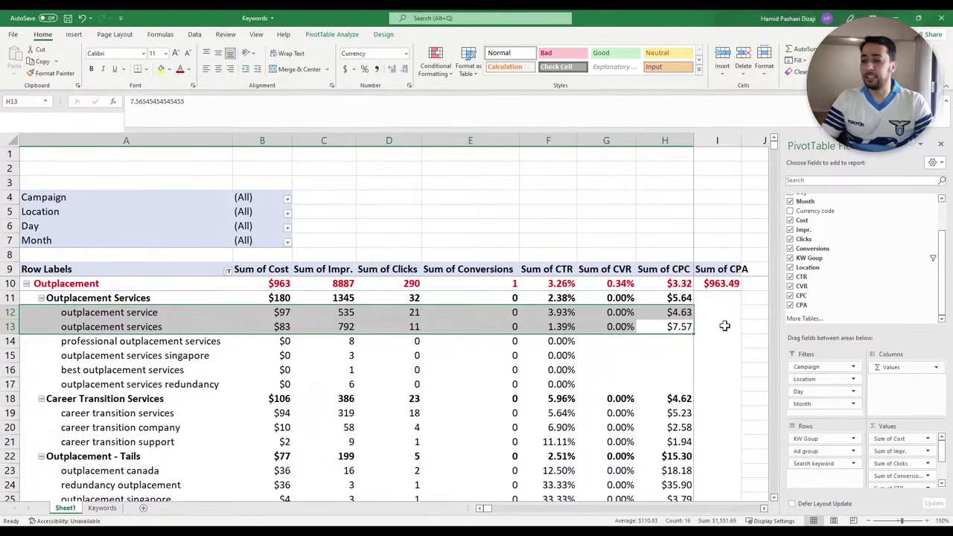
pyautogui.click(33, 284)
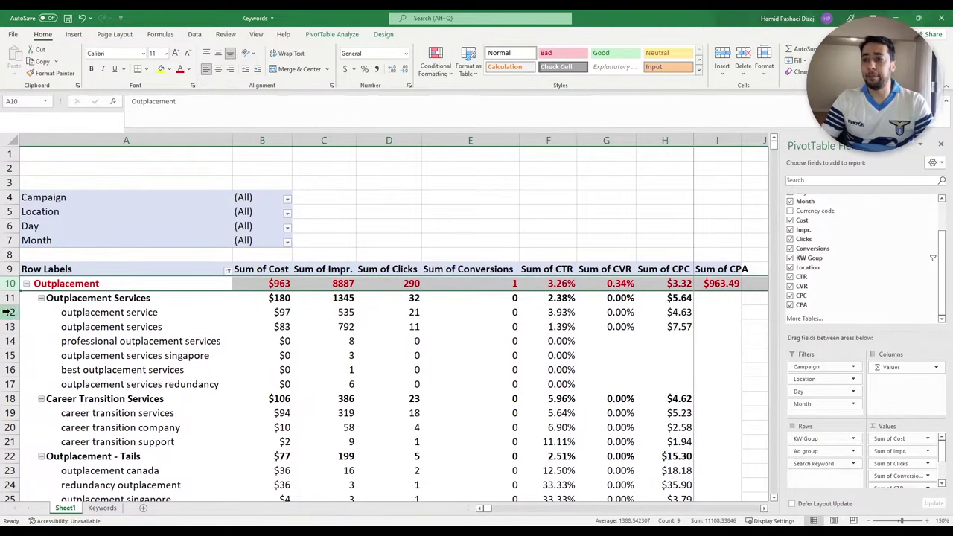
pyautogui.moveTo(8, 312); pyautogui.dragTo(9, 326)
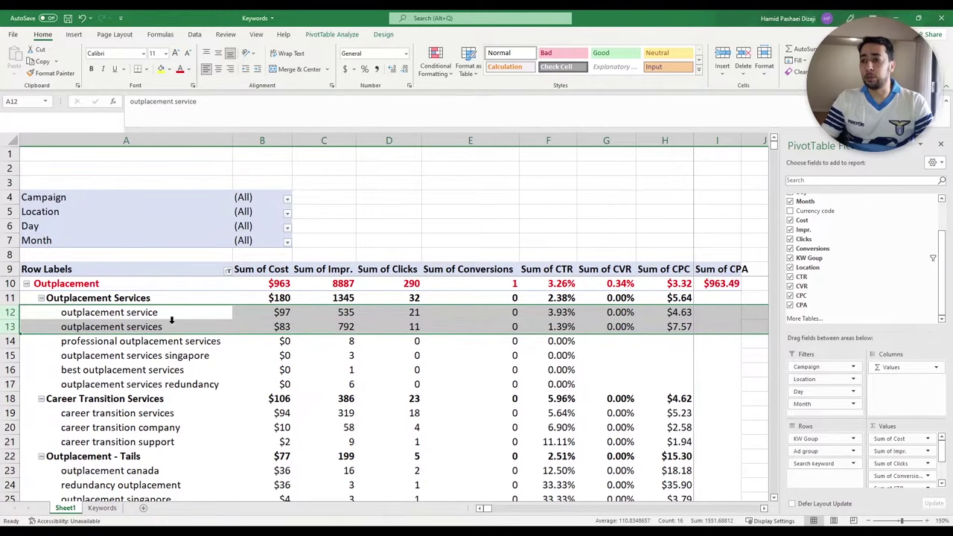
# Reset the KW Goup row filter to include all keyword groups.
pyautogui.click(228, 271)
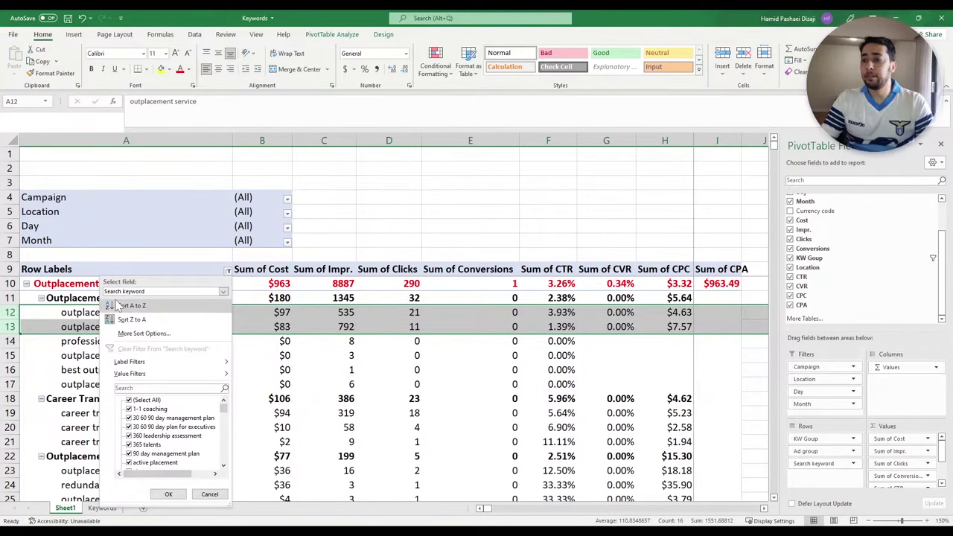
pyautogui.click(141, 292)
pyautogui.click(139, 301)
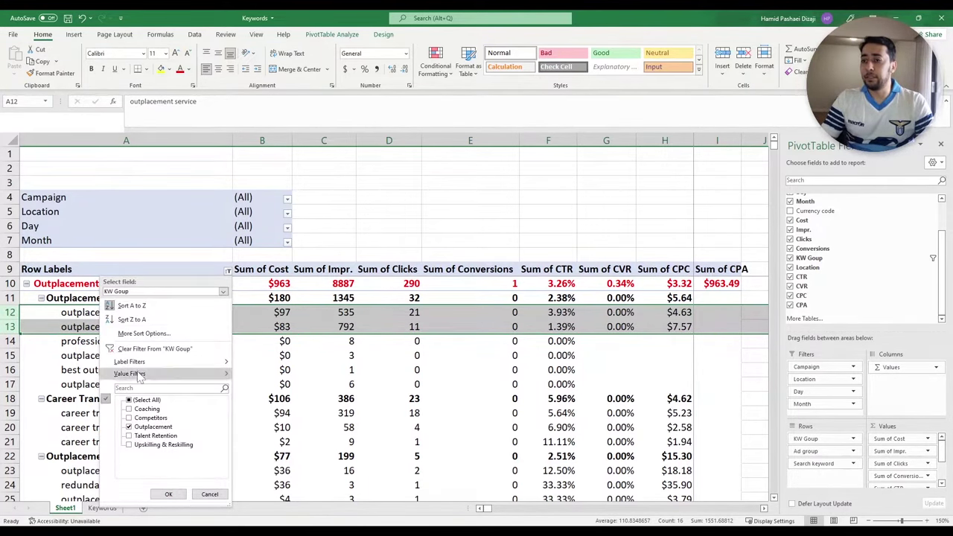
pyautogui.click(168, 495)
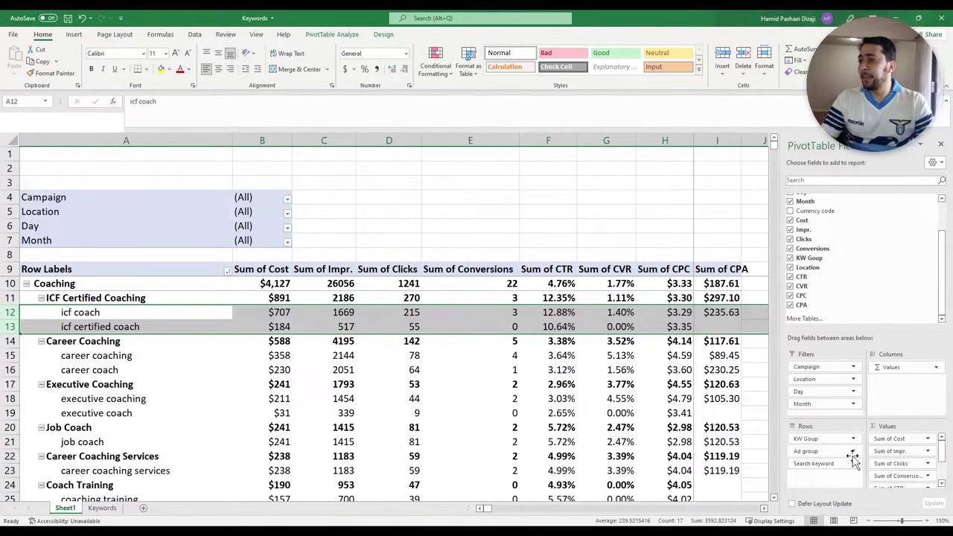
# Place Location in the pivot rows as the only field, and move Ad group, Search keyword and KW Goup to the filters.
pyautogui.click(390, 355)
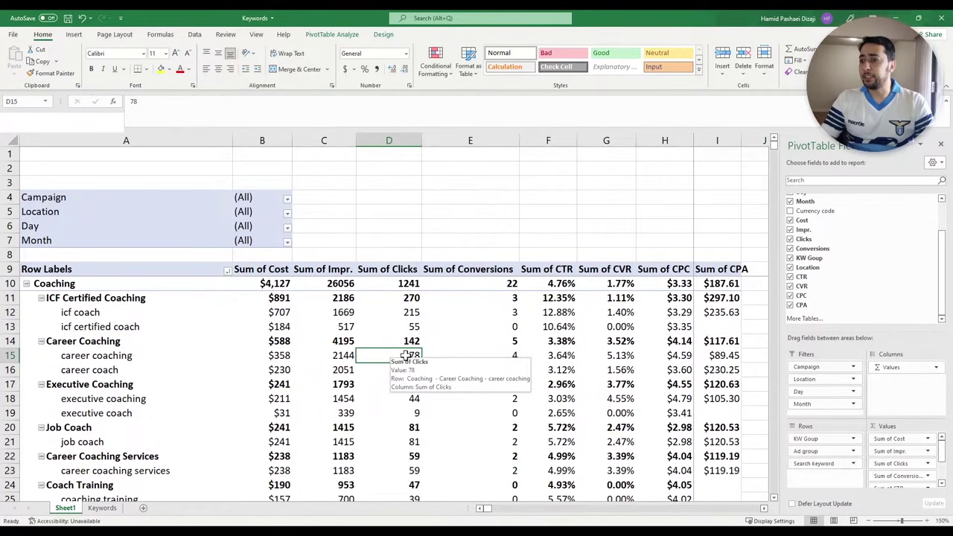
pyautogui.moveTo(829, 452)
pyautogui.mouseDown()
pyautogui.moveTo(822, 367)
pyautogui.moveTo(831, 440)
pyautogui.mouseUp()
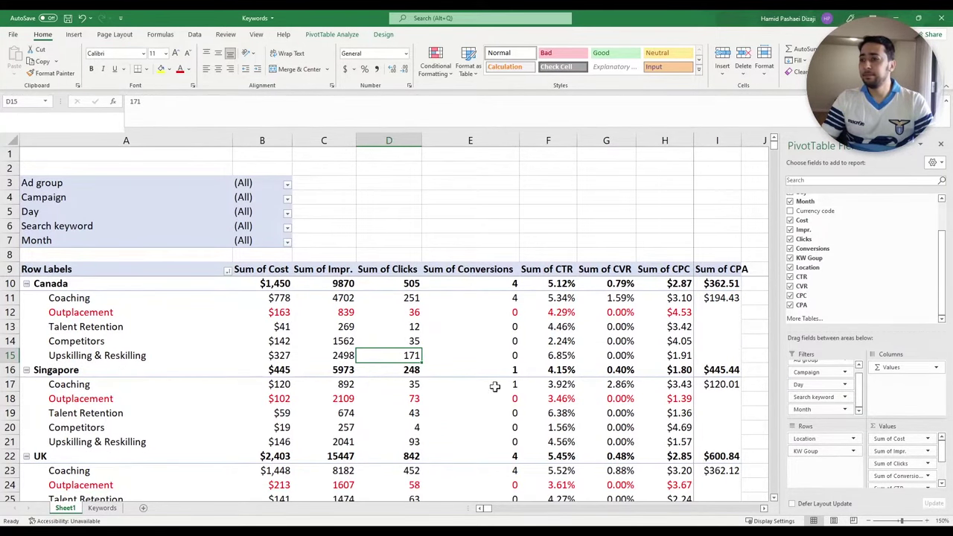
pyautogui.moveTo(819, 462); pyautogui.dragTo(832, 387)
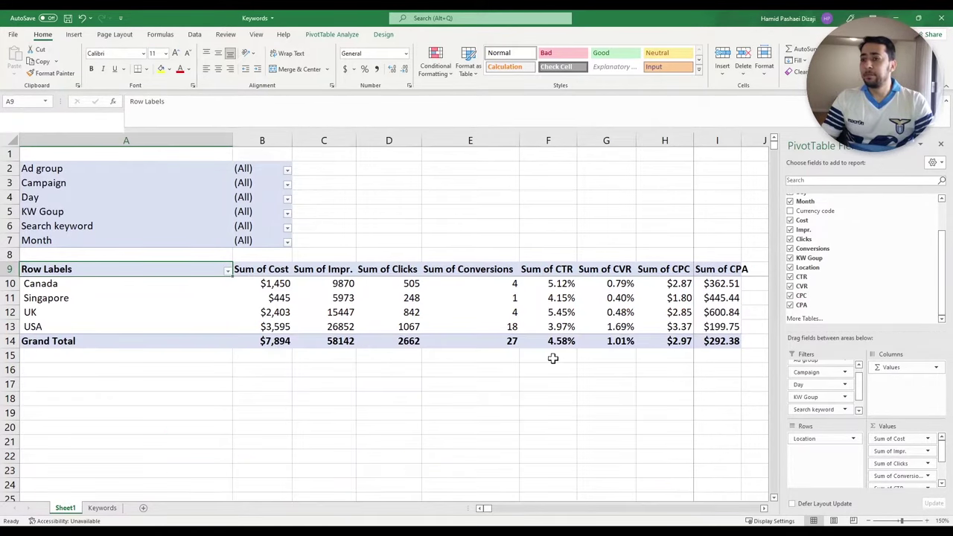
# Sort the locations in the pivot table by Sum of Cost from largest to smallest.
pyautogui.click(67, 286)
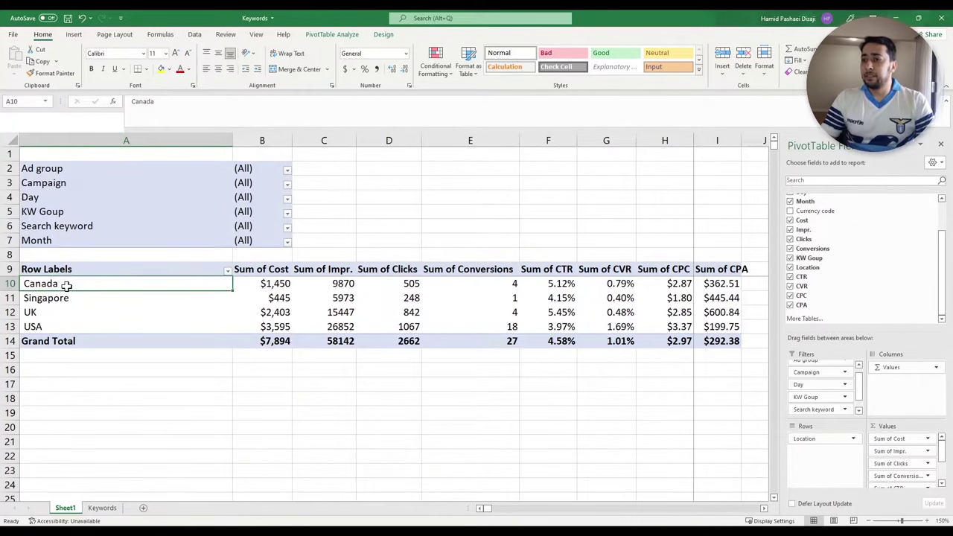
pyautogui.rightClick(277, 285)
pyautogui.moveTo(305, 348)
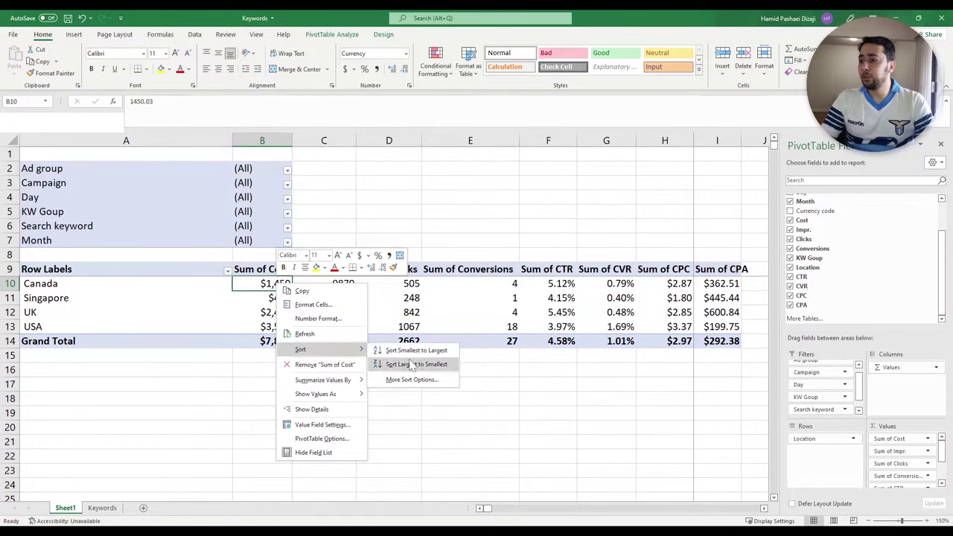
pyautogui.click(398, 362)
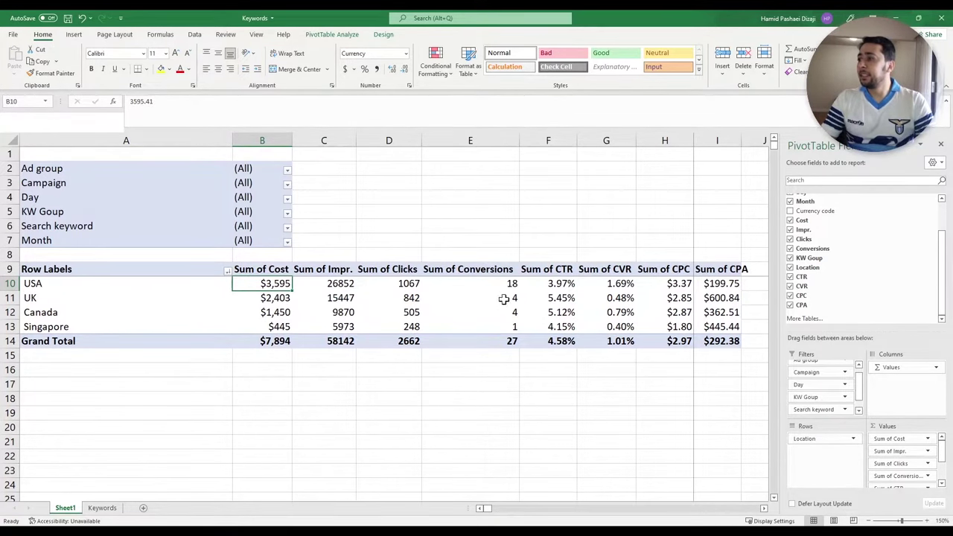
# Compare CPC and CPA across the four locations and colour the UK's CPA value red.
pyautogui.moveTo(721, 333); pyautogui.dragTo(654, 292)
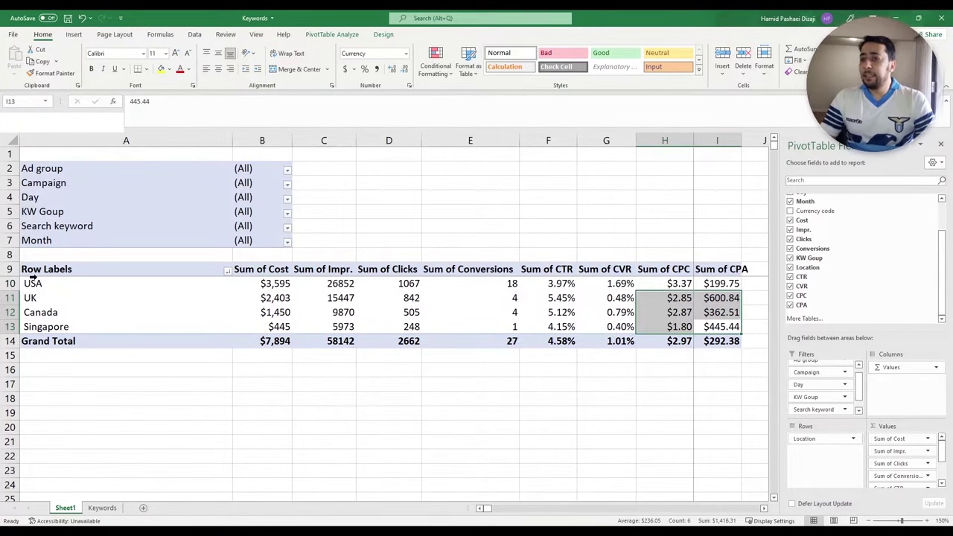
pyautogui.click(12, 284)
pyautogui.moveTo(12, 284); pyautogui.dragTo(9, 326)
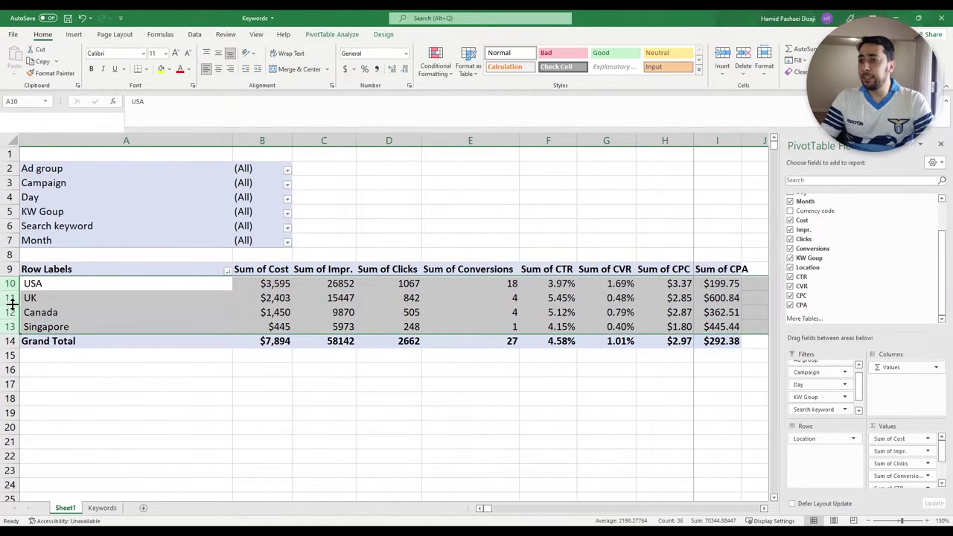
pyautogui.click(10, 298)
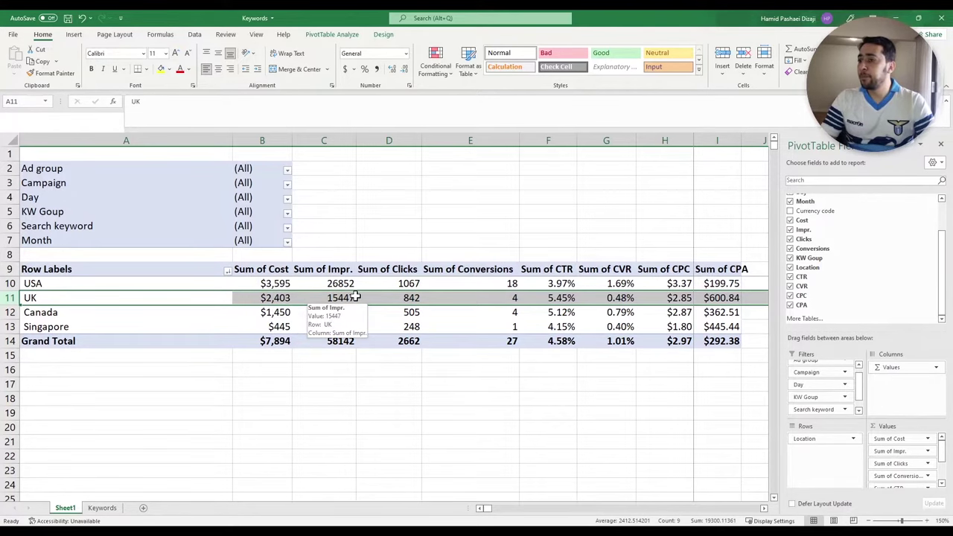
pyautogui.click(721, 298)
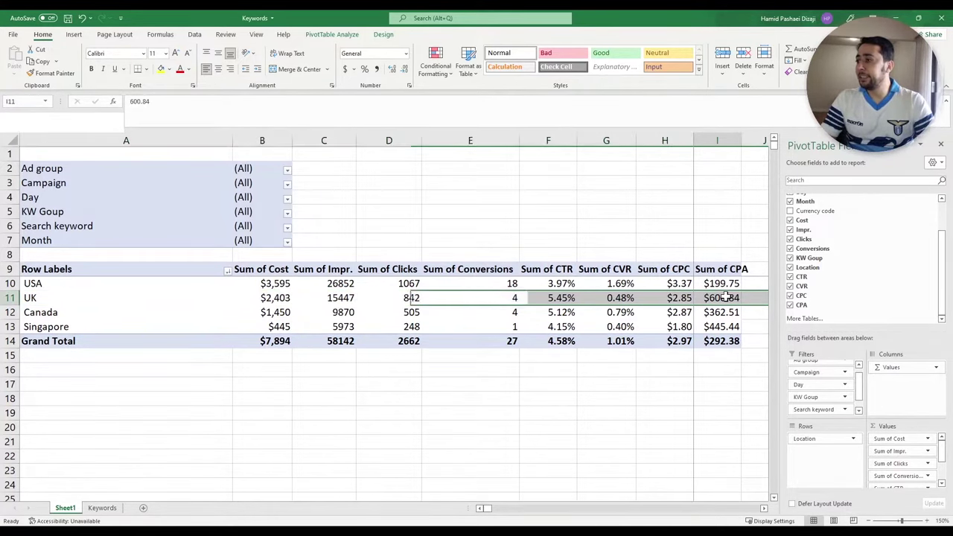
pyautogui.click(179, 68)
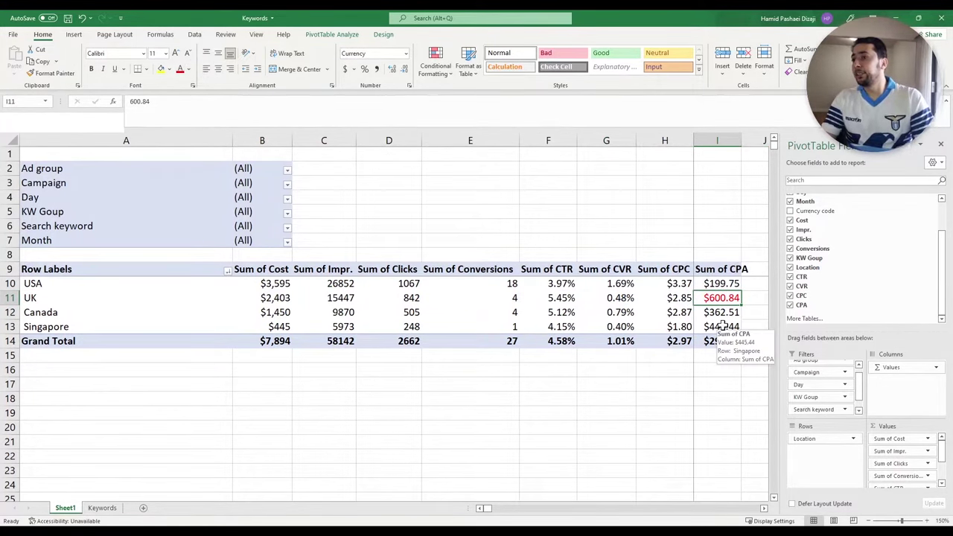
# Compare the UK and USA rows on cost, conversions and CPA against the other locations.
pyautogui.moveTo(720, 326); pyautogui.dragTo(178, 280)
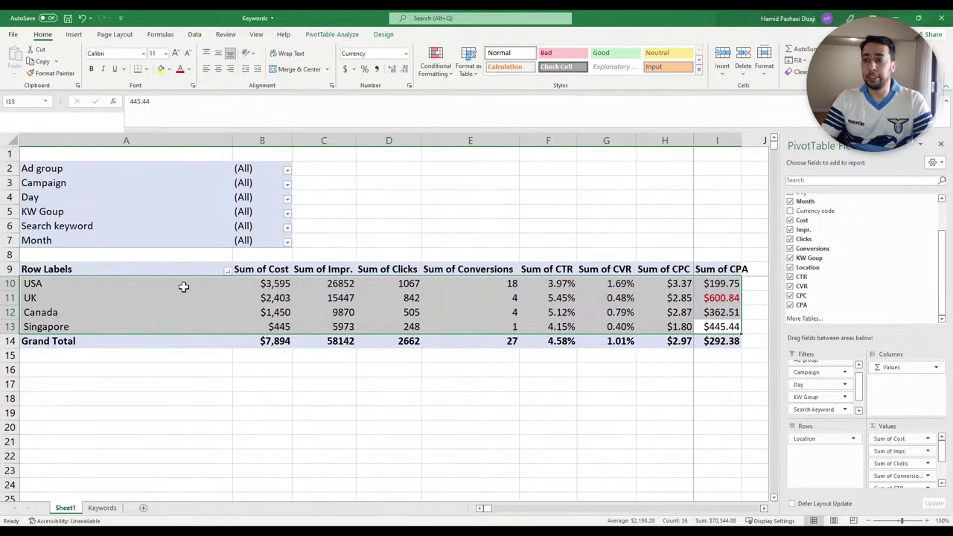
pyautogui.click(9, 298)
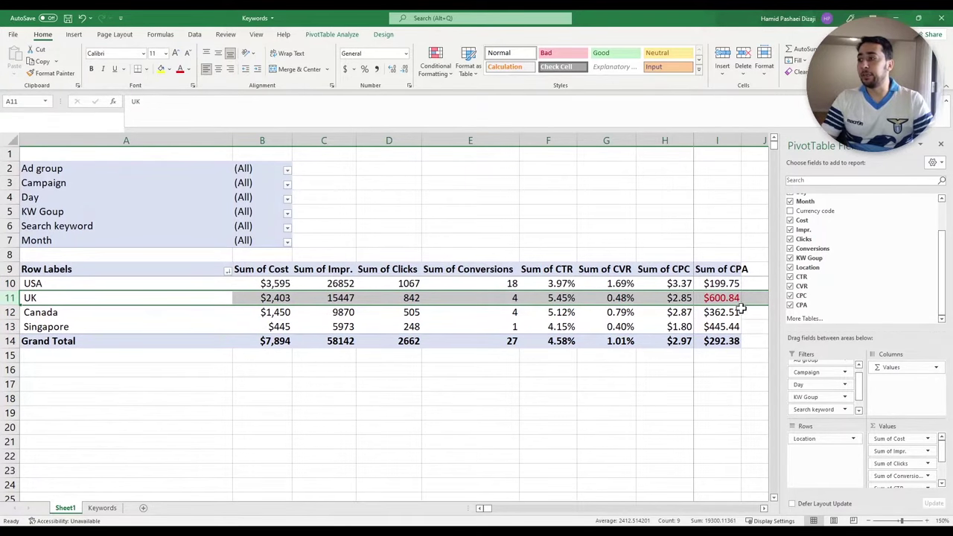
pyautogui.moveTo(731, 299)
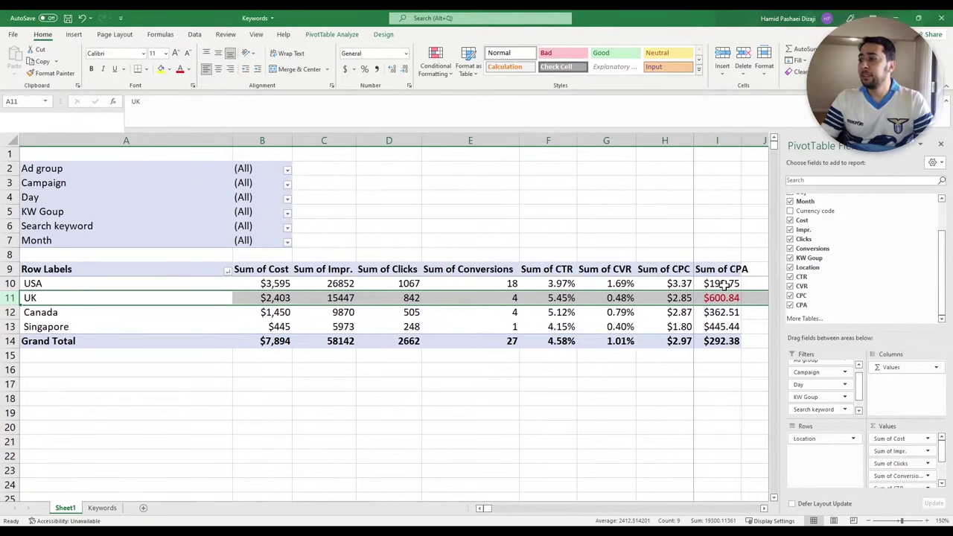
pyautogui.moveTo(724, 283); pyautogui.dragTo(67, 285)
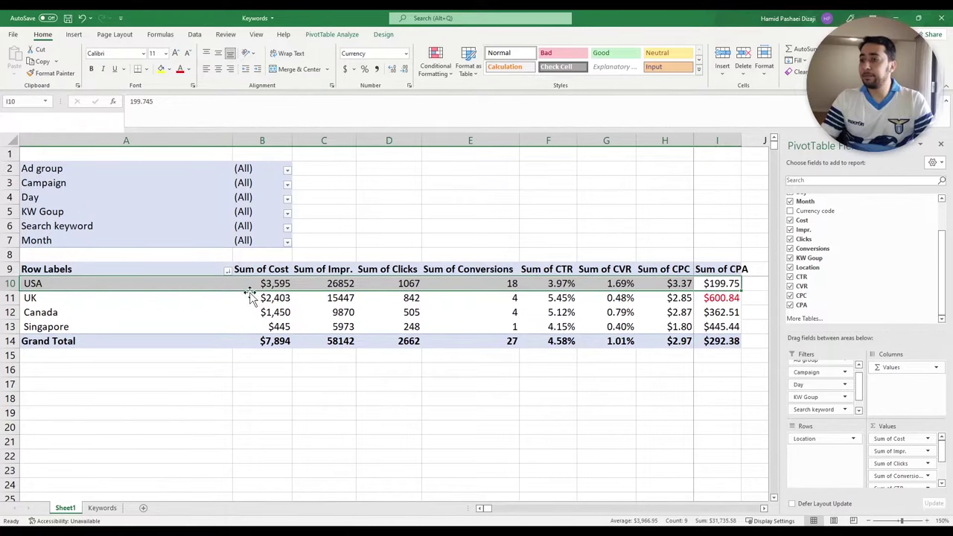
pyautogui.click(8, 284)
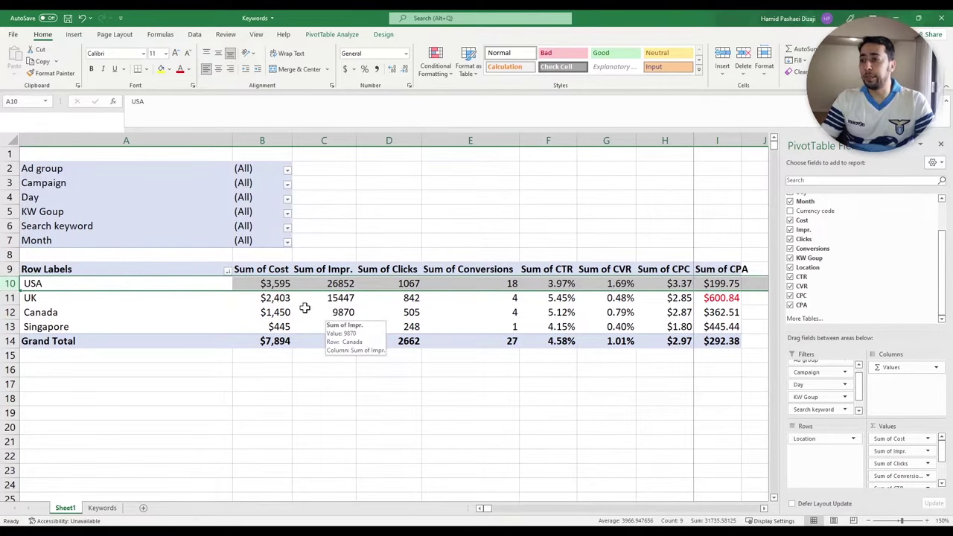
pyautogui.click(441, 342)
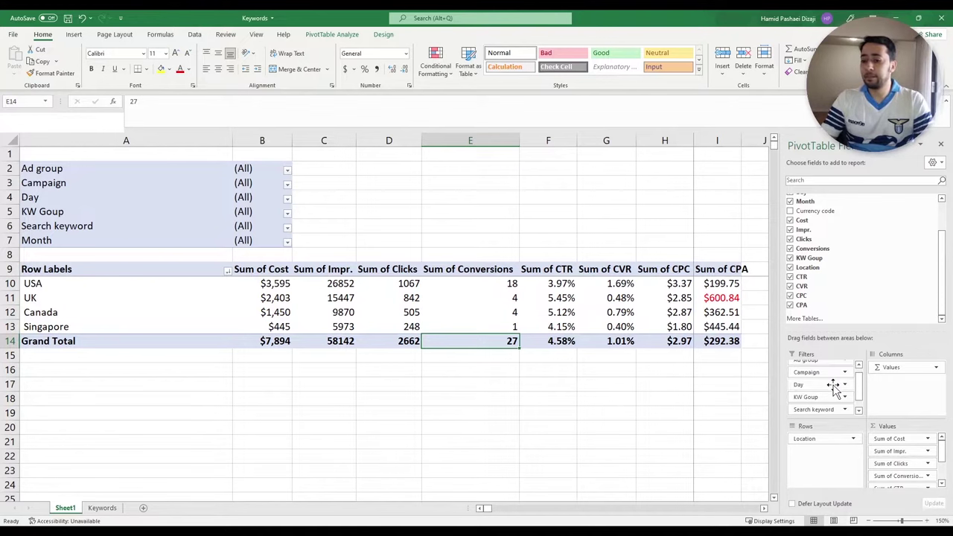
# Nest KW Goup beneath Location in the pivot rows and sort the keyword groups by Sum of Cost from largest to smallest.
pyautogui.moveTo(815, 373); pyautogui.dragTo(820, 452)
pyautogui.moveTo(73, 358); pyautogui.dragTo(743, 318)
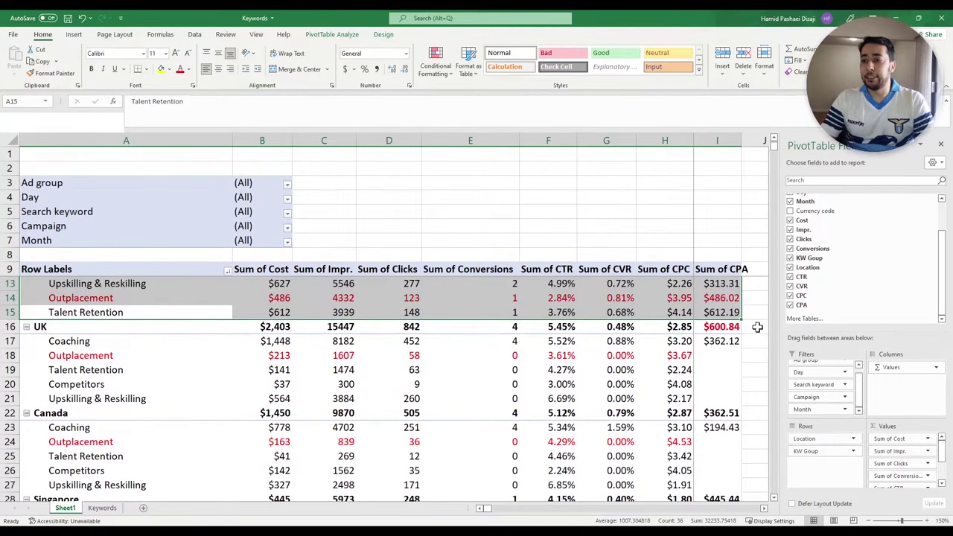
pyautogui.click(263, 300)
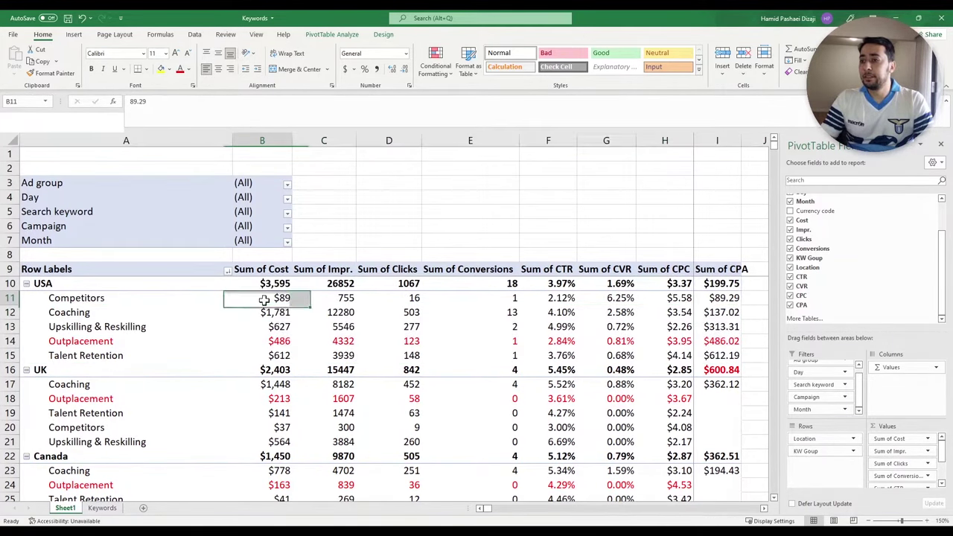
pyautogui.rightClick(280, 298)
pyautogui.moveTo(335, 363)
pyautogui.click(417, 377)
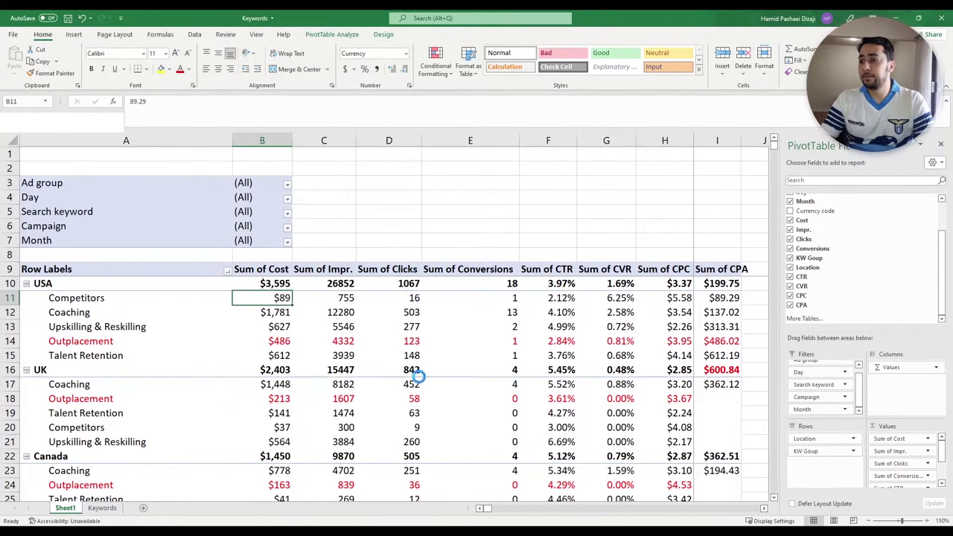
# Review the keyword groups under each location, focusing on the USA groups and the CPA of USA Coaching.
pyautogui.scroll(-4, 285, 332)
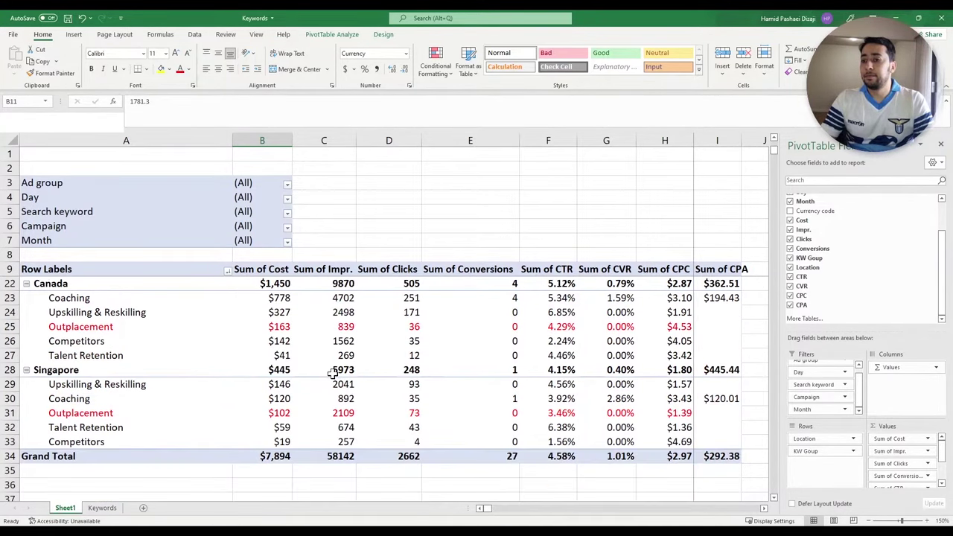
pyautogui.scroll(4, 333, 375)
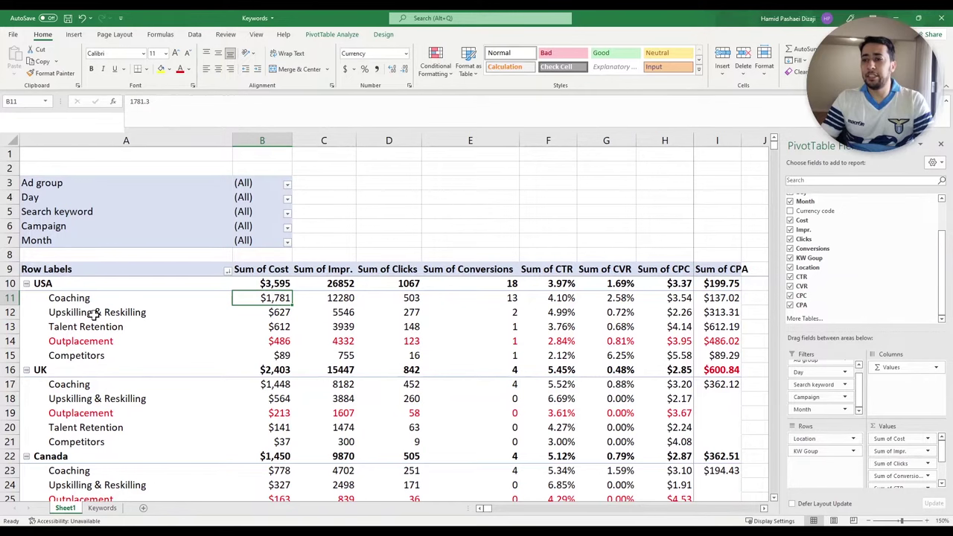
pyautogui.moveTo(87, 300); pyautogui.dragTo(277, 356)
pyautogui.moveTo(13, 297); pyautogui.dragTo(15, 355)
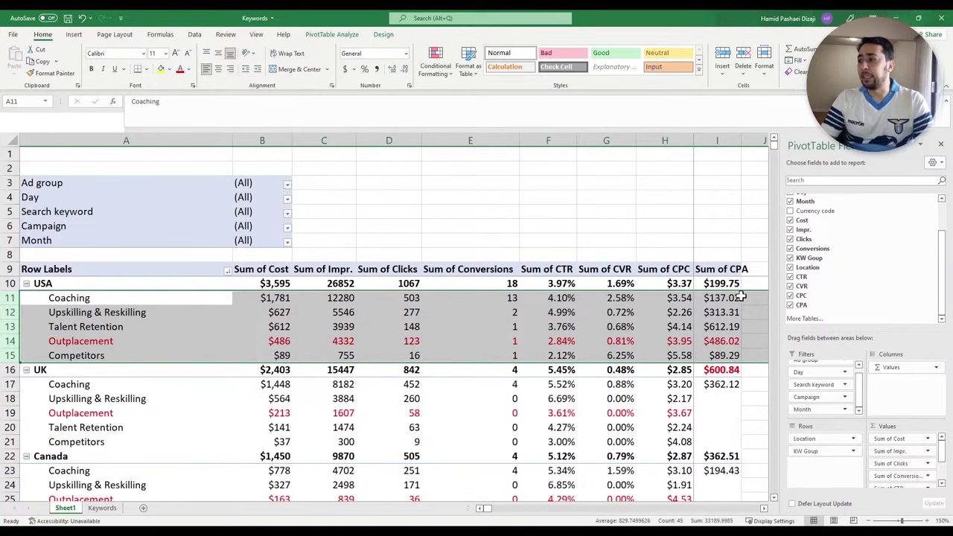
pyautogui.click(728, 296)
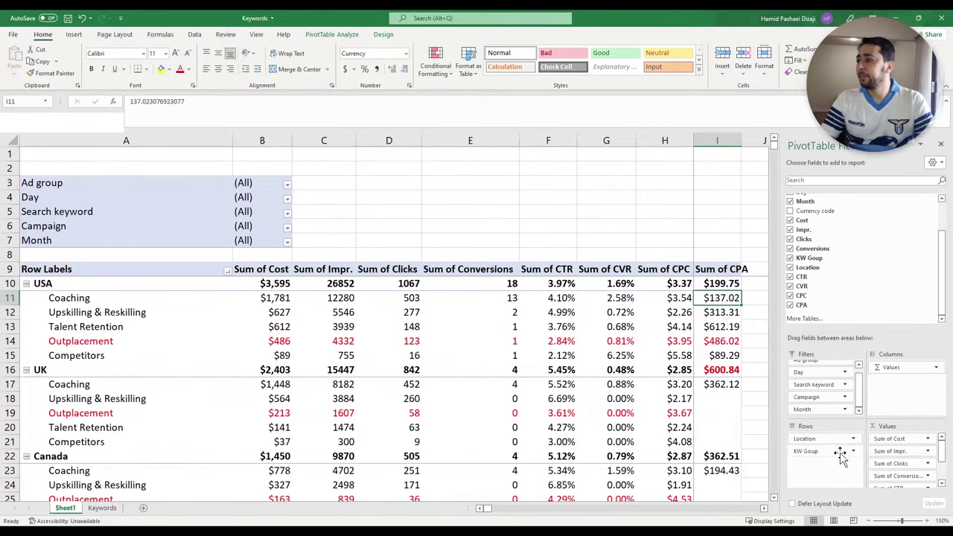
# Move Location from the pivot rows to the filters, leaving KW Goup as the only row field, and check the total CPA.
pyautogui.moveTo(839, 455)
pyautogui.mouseDown()
pyautogui.moveTo(841, 414)
pyautogui.moveTo(819, 436)
pyautogui.moveTo(825, 402)
pyautogui.moveTo(832, 439)
pyautogui.mouseUp()
pyautogui.scroll(-2, 823, 385)
pyautogui.moveTo(731, 358)
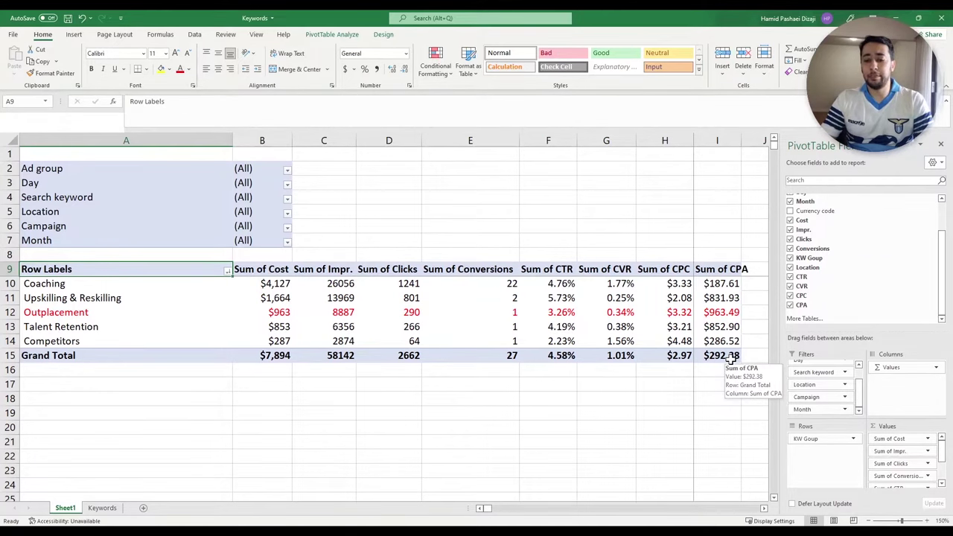
pyautogui.click(731, 358)
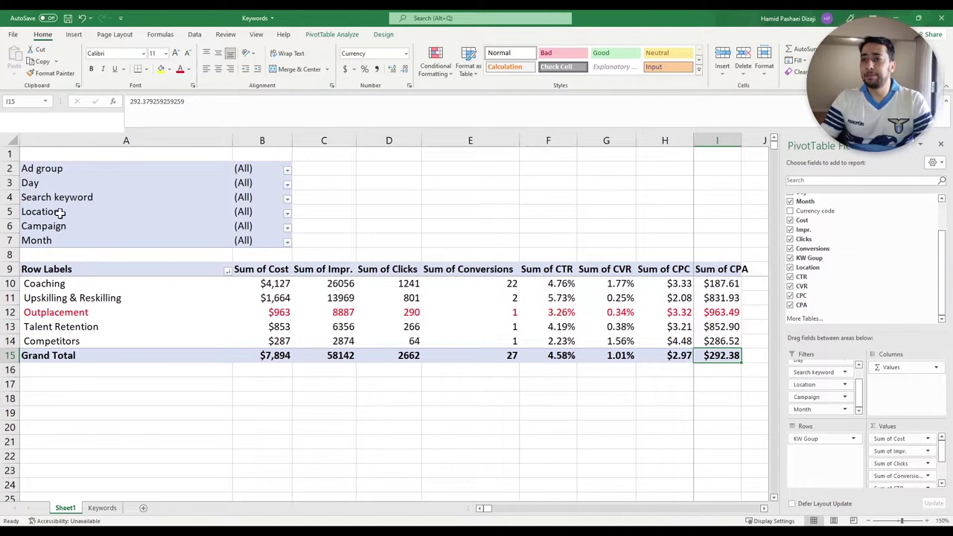
# Filter the pivot table by Location to USA and review the keyword group results.
pyautogui.moveTo(10, 168); pyautogui.dragTo(15, 360)
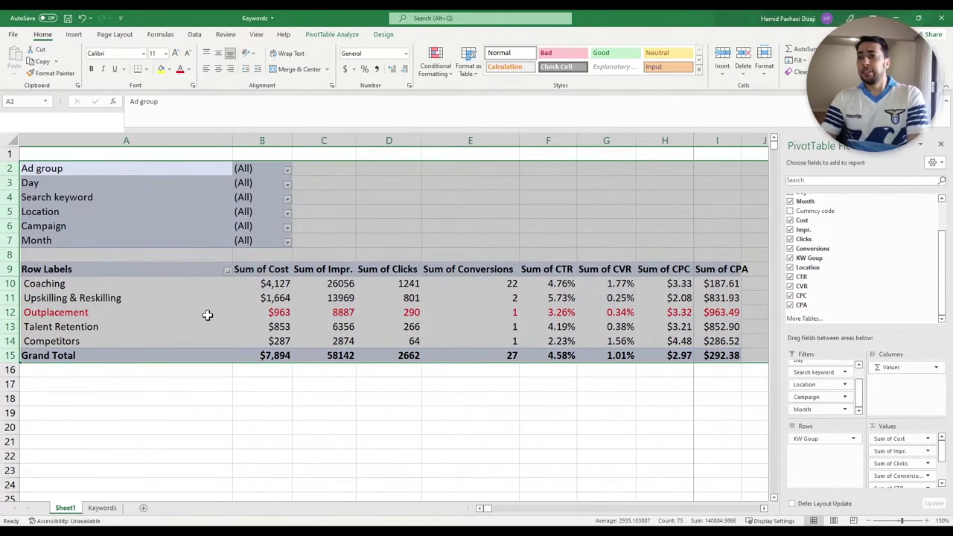
pyautogui.click(208, 314)
pyautogui.click(288, 214)
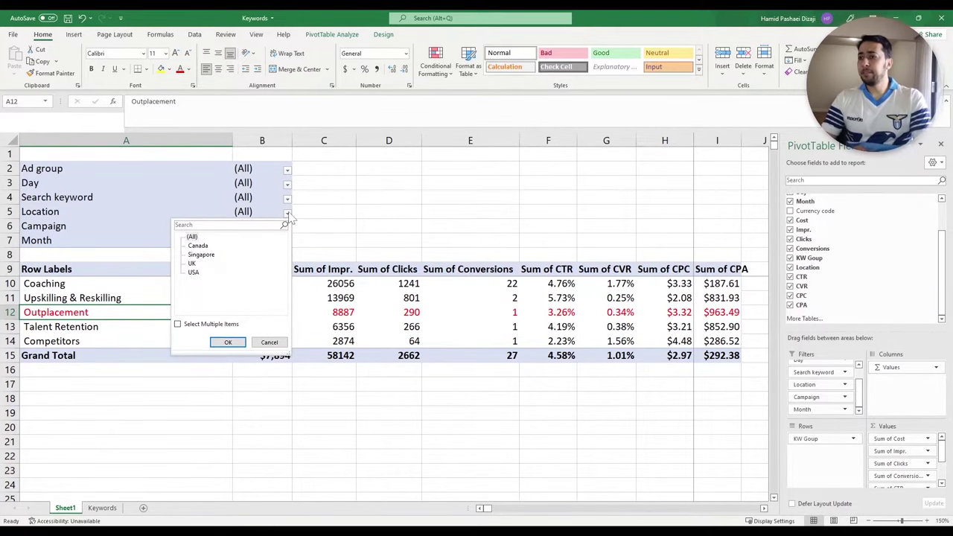
pyautogui.click(194, 273)
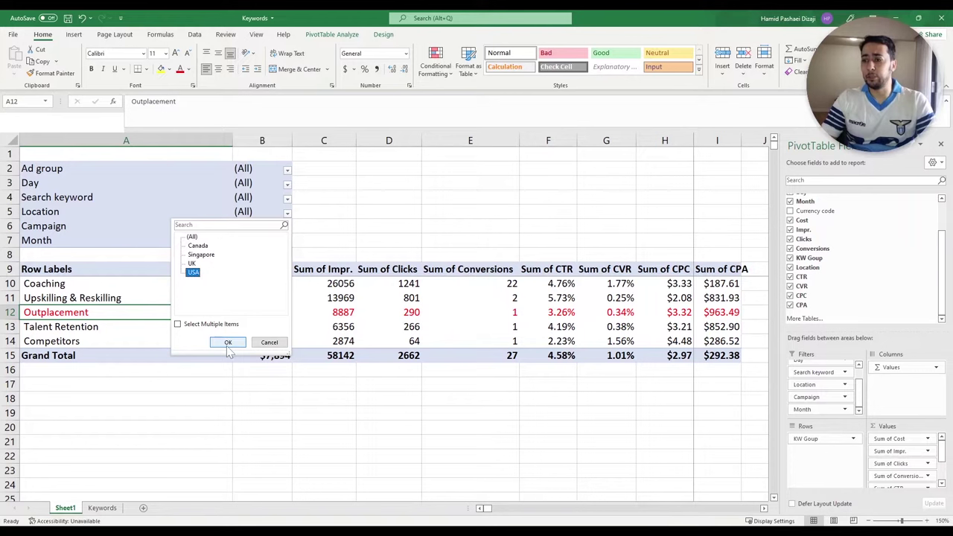
pyautogui.click(227, 343)
pyautogui.moveTo(82, 270); pyautogui.dragTo(721, 356)
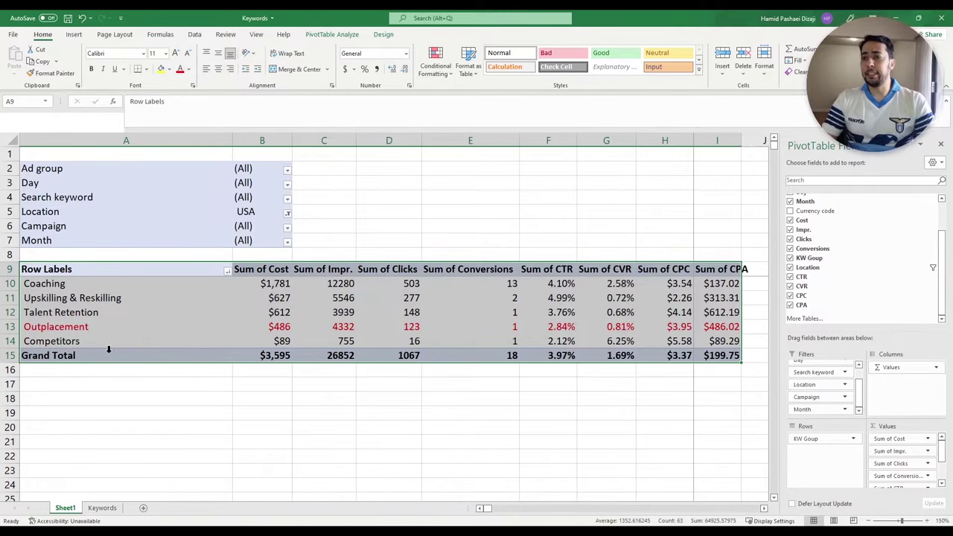
pyautogui.click(632, 391)
# Copy the whole USA pivot table with its filters, A2:I15, and paste the copy below it starting at cell A21.
pyautogui.moveTo(718, 355); pyautogui.dragTo(44, 170)
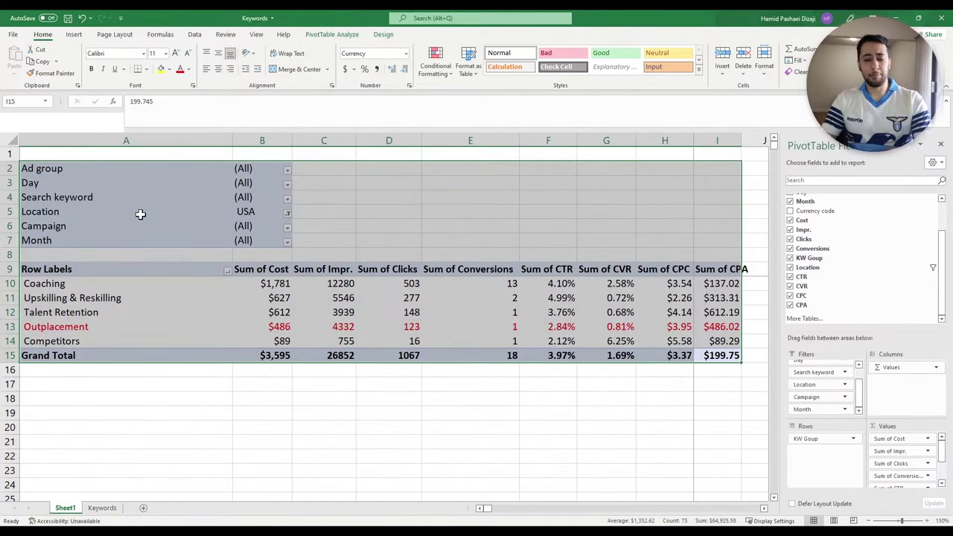
pyautogui.rightClick(168, 222)
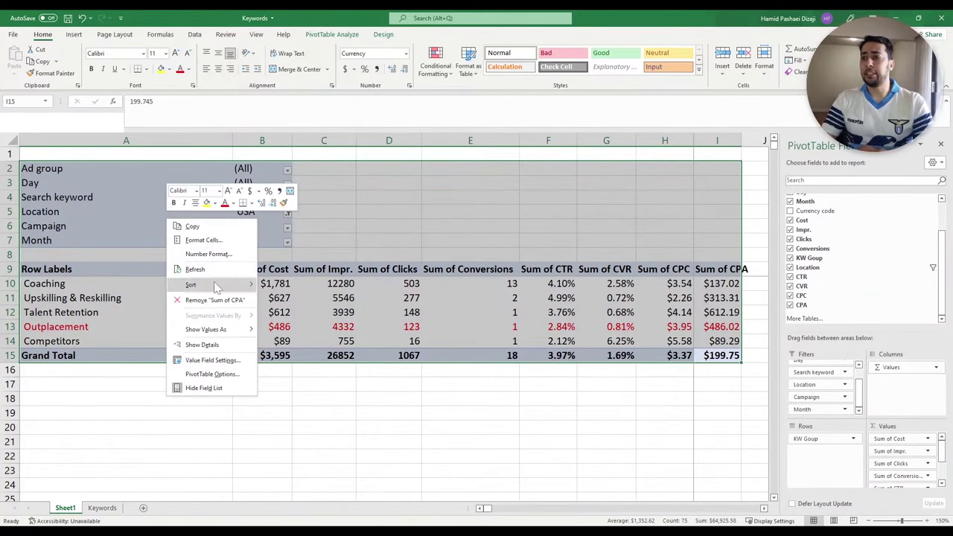
pyautogui.press('Escape')
pyautogui.rightClick(549, 317)
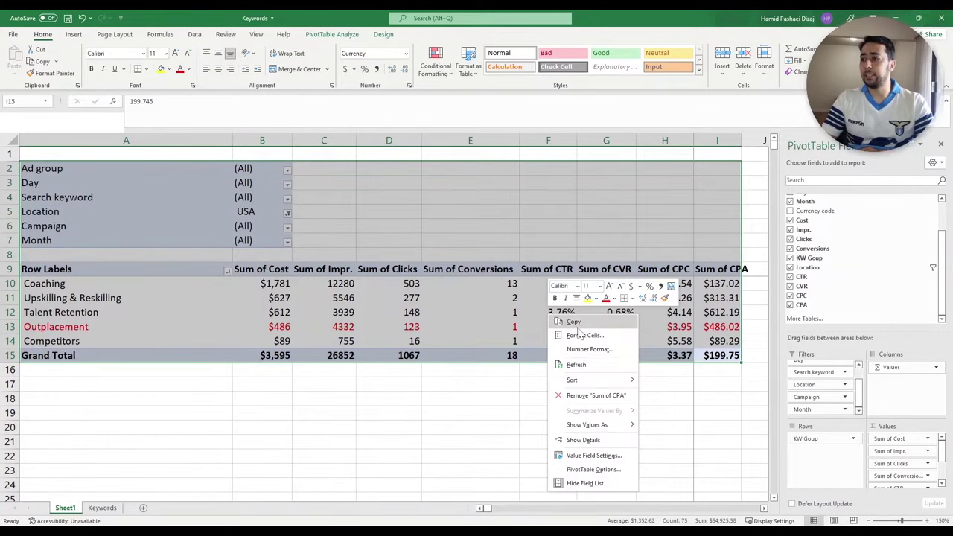
pyautogui.click(574, 322)
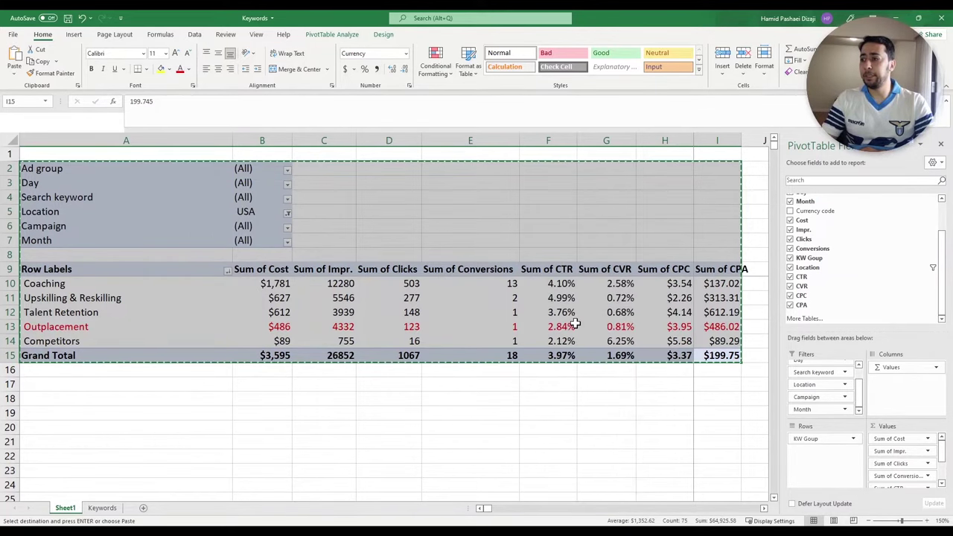
pyautogui.click(60, 441)
pyautogui.rightClick(60, 441)
pyautogui.click(87, 217)
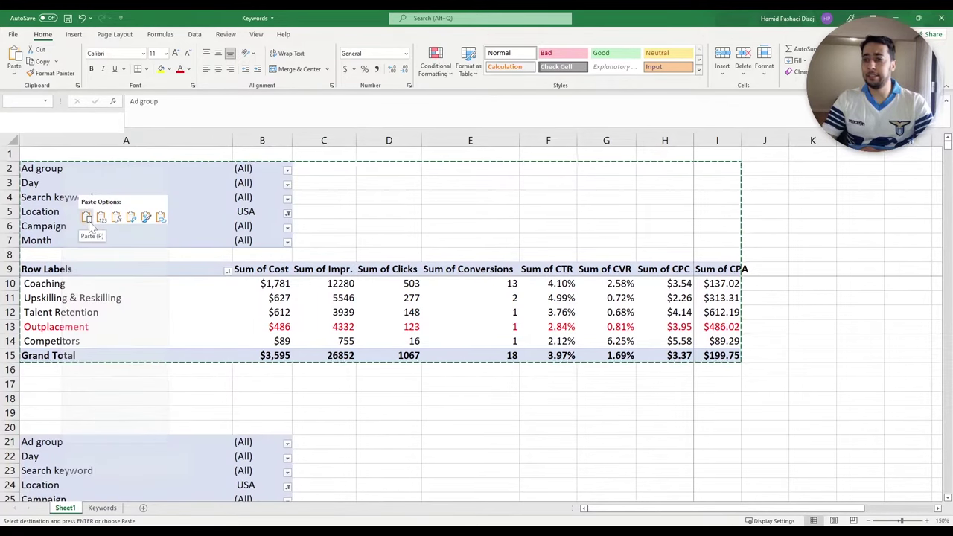
pyautogui.click(87, 220)
pyautogui.scroll(-4, 316, 383)
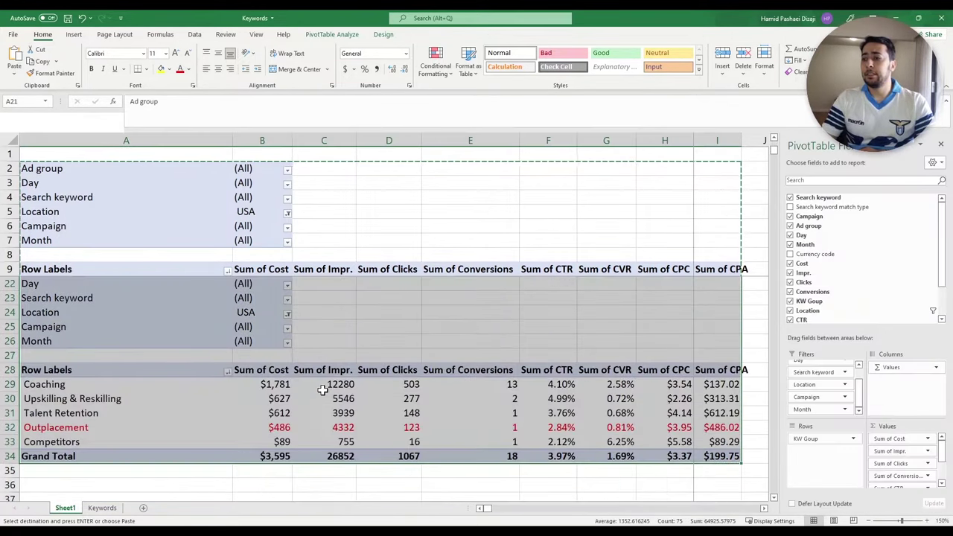
pyautogui.scroll(4, 317, 389)
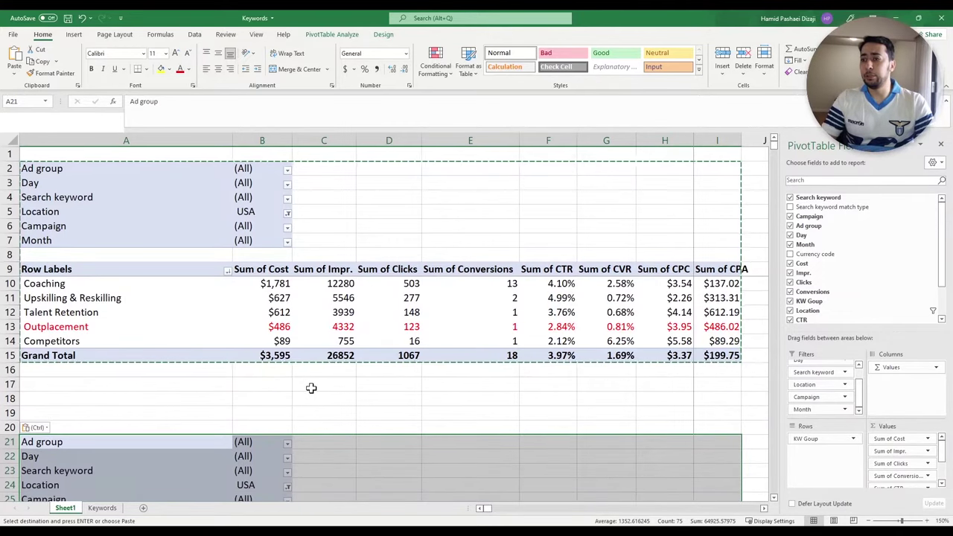
pyautogui.scroll(-2, 311, 388)
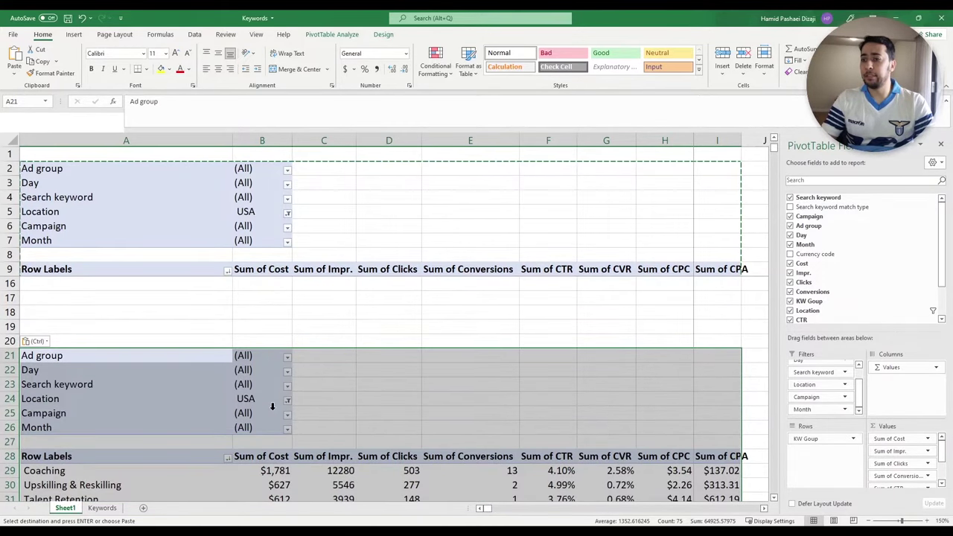
# Cancel the pending copy and review the original USA pivot table, from its keyword groups to the CTR, CVR, CPC and CPA columns.
pyautogui.scroll(2, 273, 406)
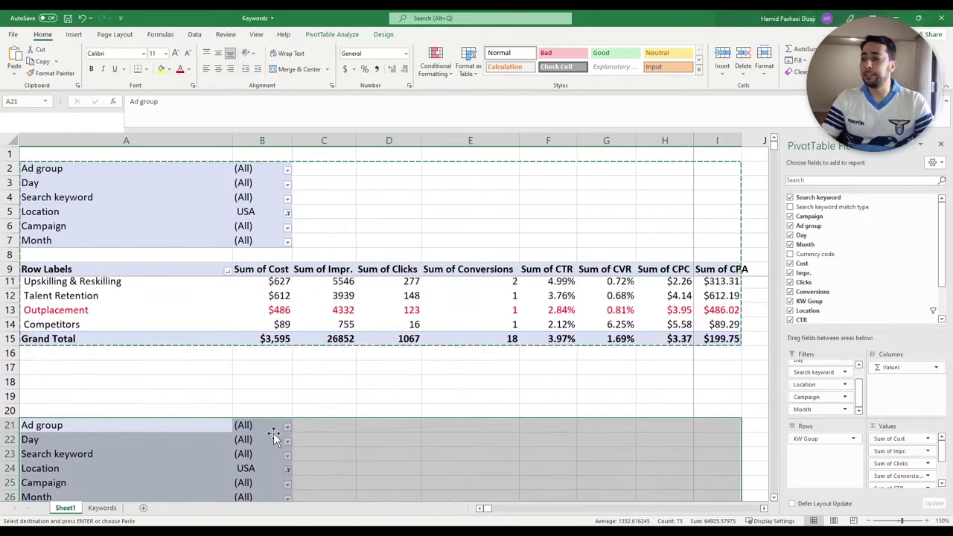
pyautogui.scroll(1, 274, 437)
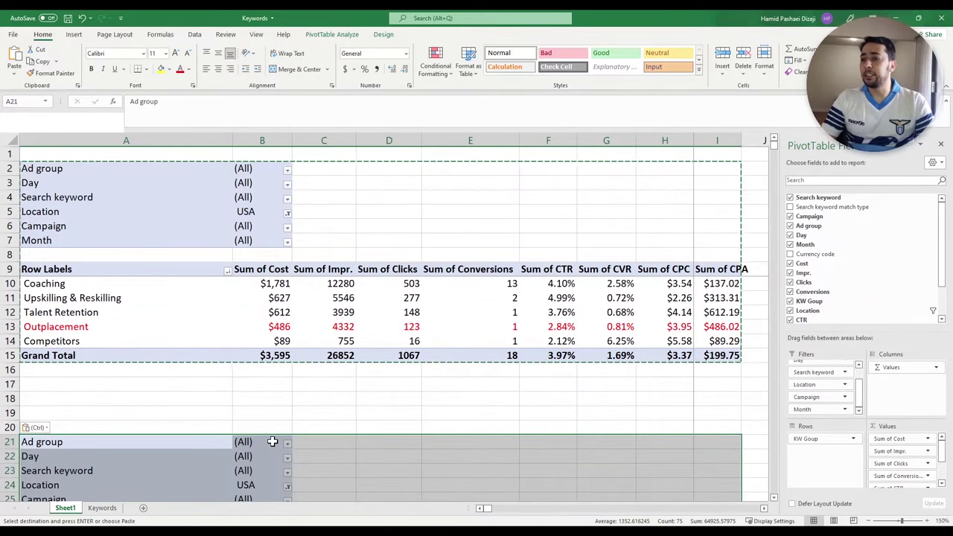
pyautogui.scroll(-2, 273, 441)
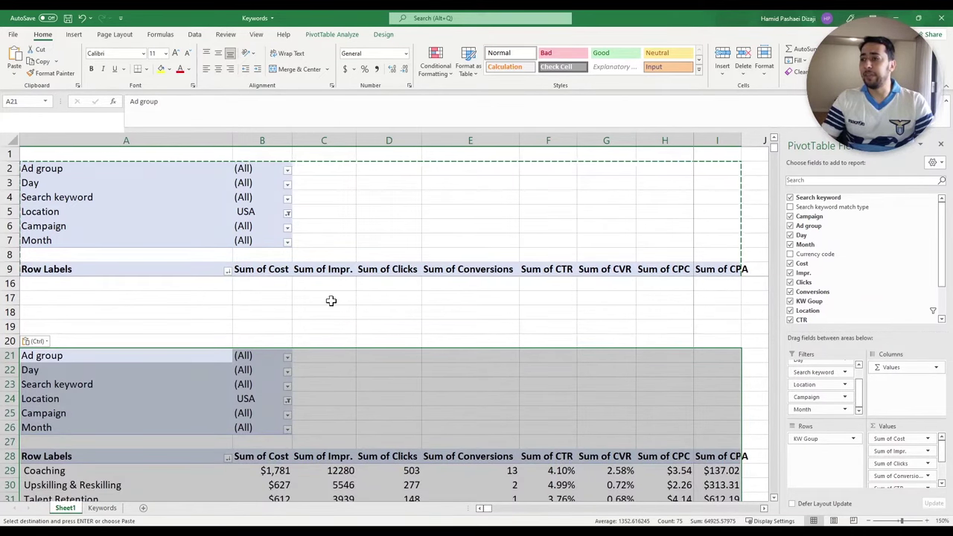
pyautogui.scroll(2, 263, 407)
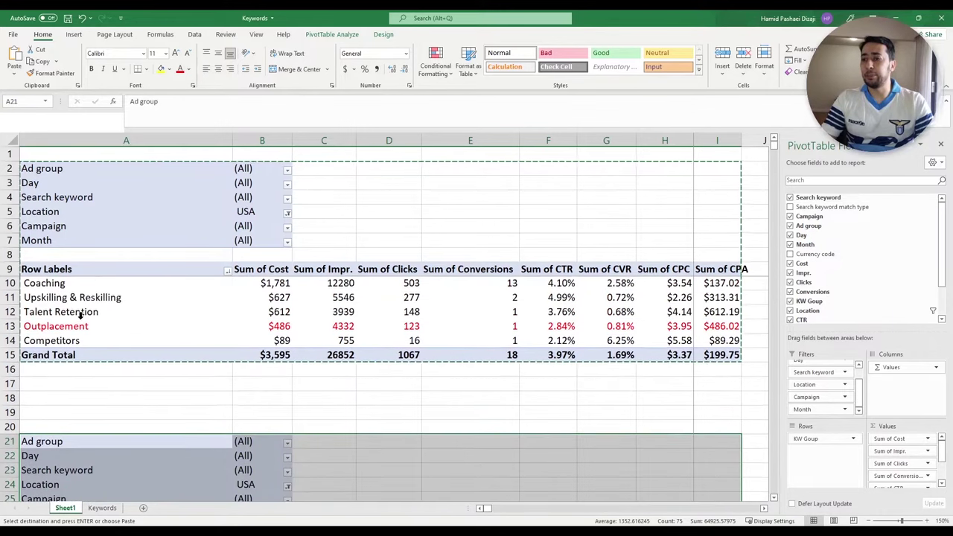
pyautogui.moveTo(52, 351); pyautogui.dragTo(598, 187)
pyautogui.press('Escape')
pyautogui.moveTo(717, 355); pyautogui.dragTo(15, 169)
pyautogui.moveTo(551, 270); pyautogui.dragTo(723, 271)
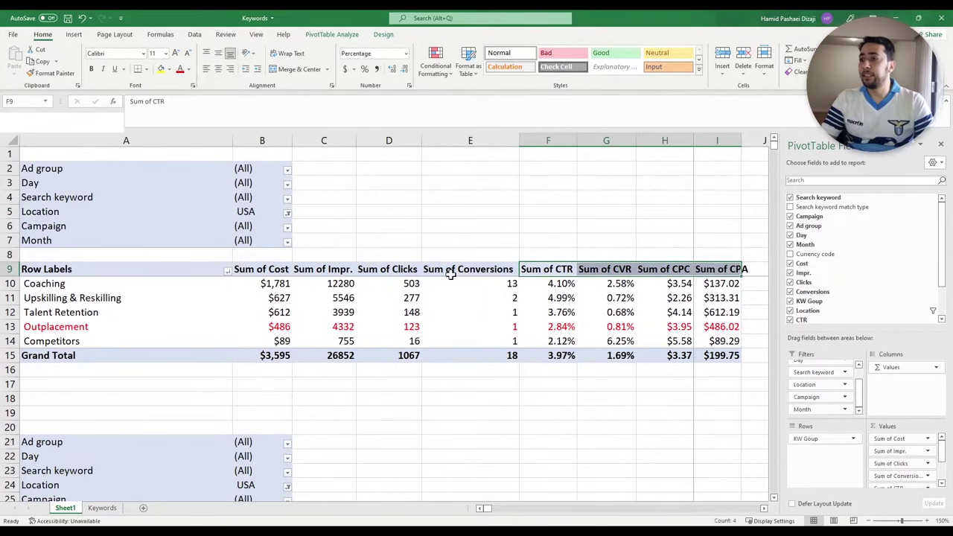
# Compare the pasted pivot table with the original, checking the keyword groups and the CTR to CPA columns in both.
pyautogui.scroll(-4, 171, 305)
pyautogui.scroll(4, 78, 309)
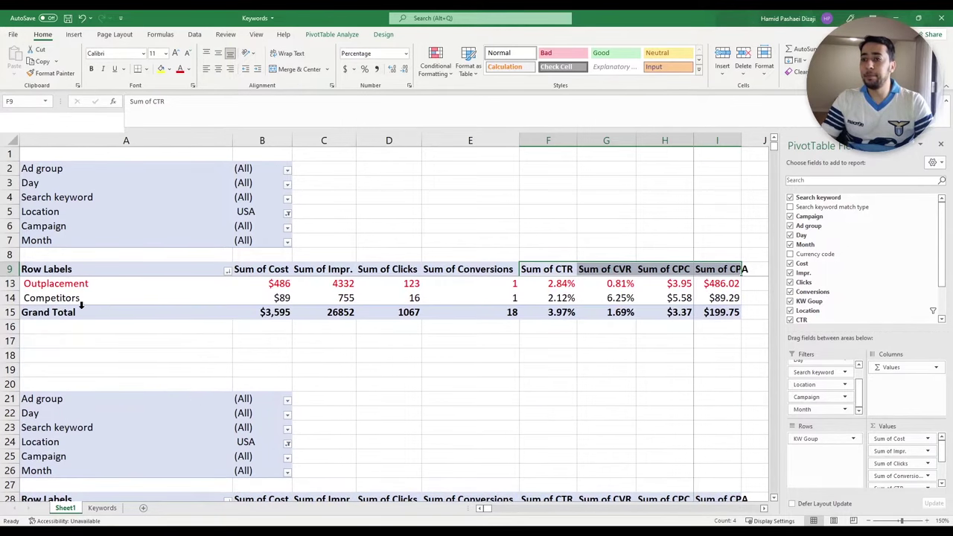
pyautogui.click(55, 284)
pyautogui.moveTo(55, 283); pyautogui.dragTo(141, 353)
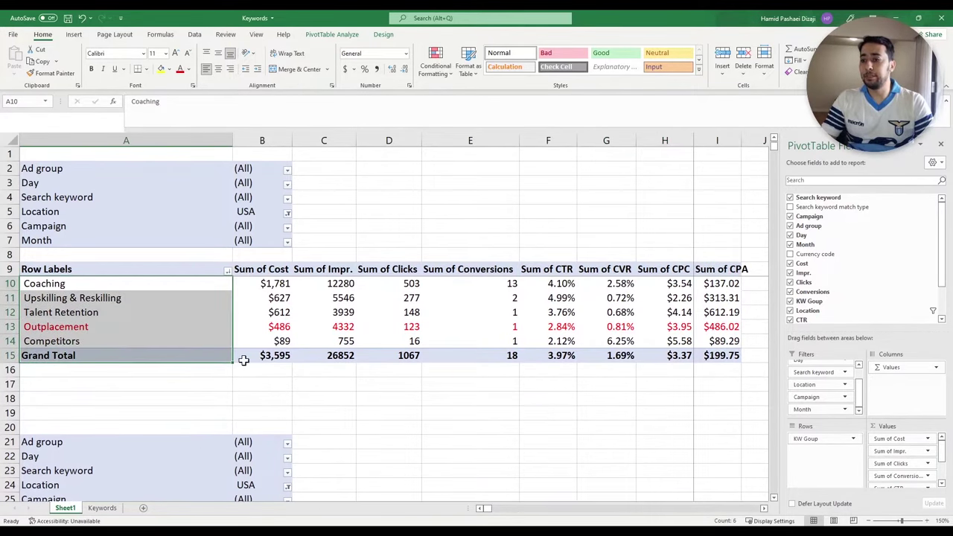
pyautogui.scroll(-4, 246, 360)
pyautogui.scroll(1, 96, 398)
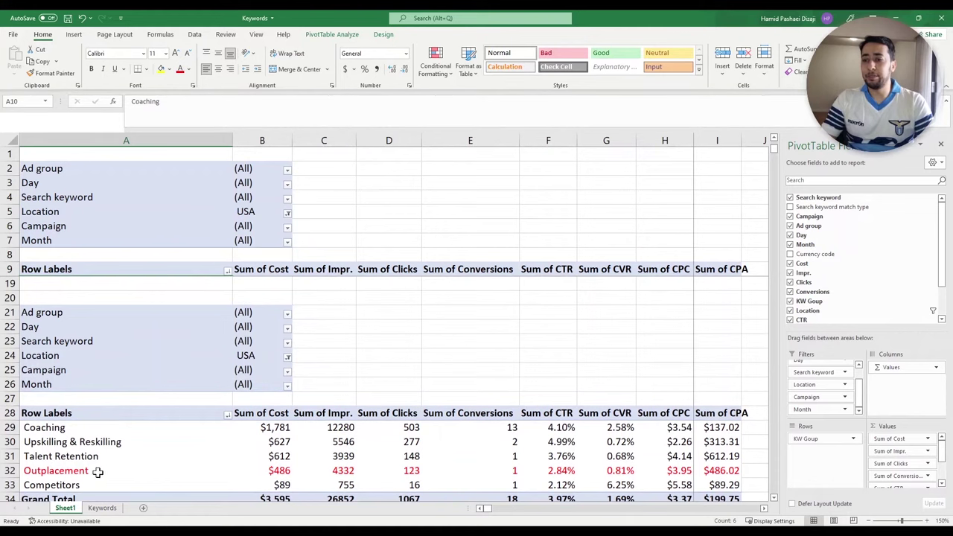
pyautogui.scroll(-1, 85, 443)
pyautogui.moveTo(107, 450); pyautogui.dragTo(556, 370)
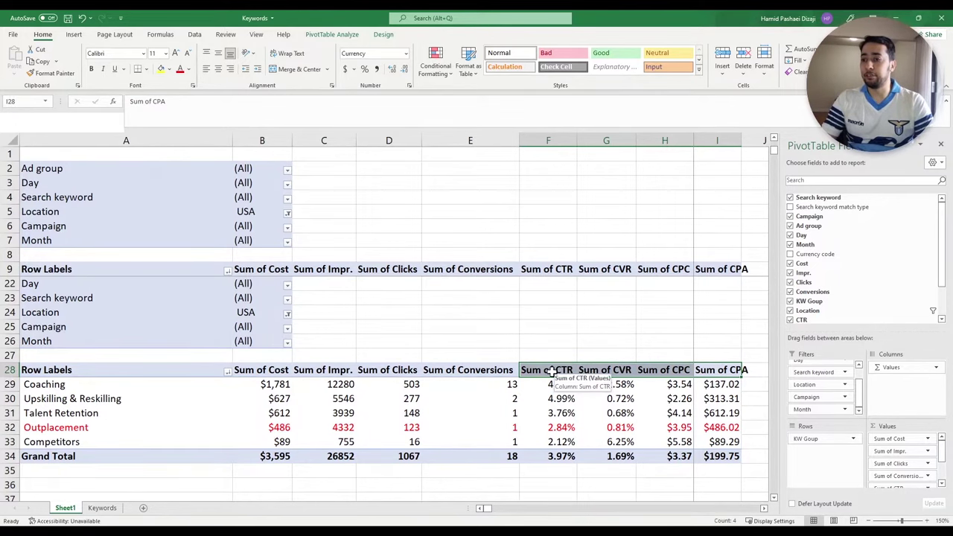
pyautogui.scroll(1, 253, 357)
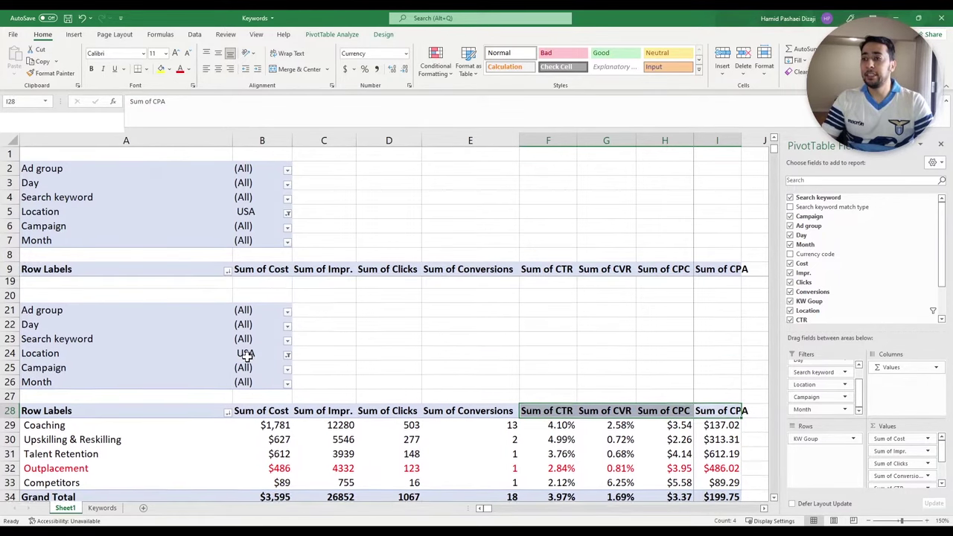
# Filter the copied pivot table below by Location to UK.
pyautogui.click(287, 358)
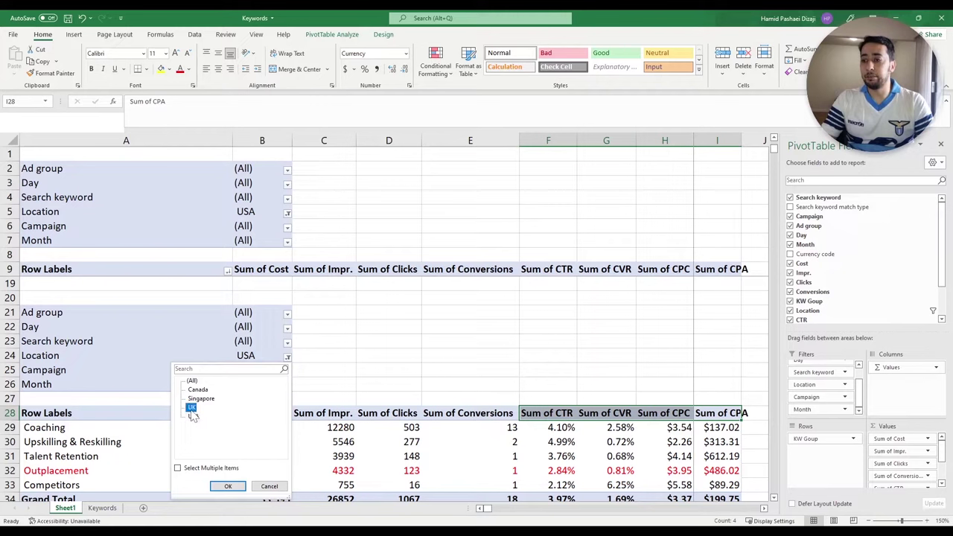
pyautogui.click(228, 485)
pyautogui.scroll(3, 315, 370)
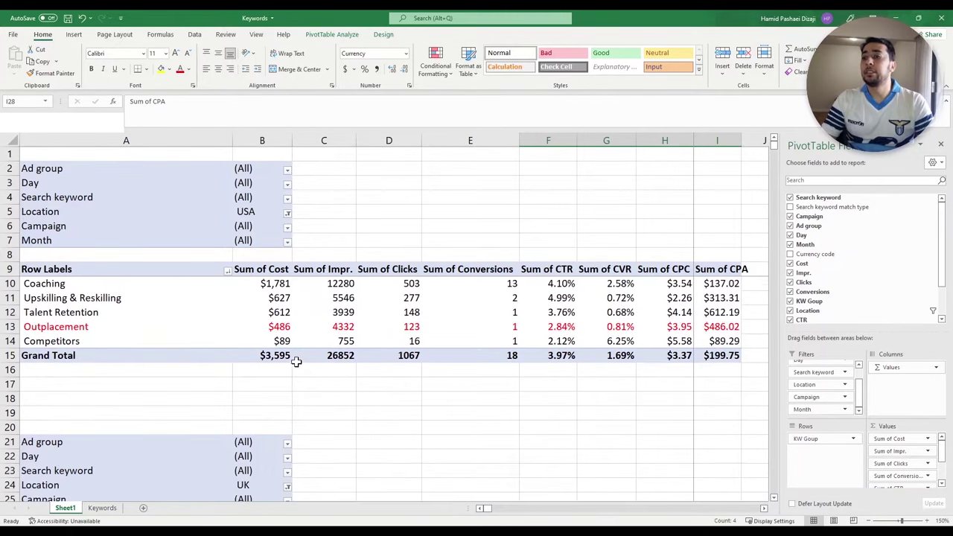
# Unfreeze the panes on the sheet so all rows scroll freely.
pyautogui.moveTo(30, 168); pyautogui.dragTo(30, 182)
pyautogui.click(221, 225)
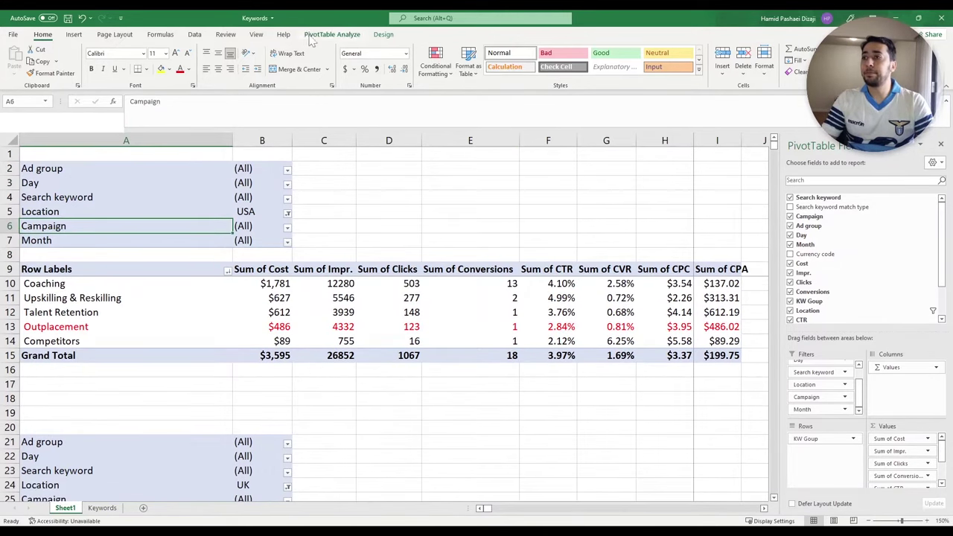
pyautogui.click(255, 35)
pyautogui.click(458, 65)
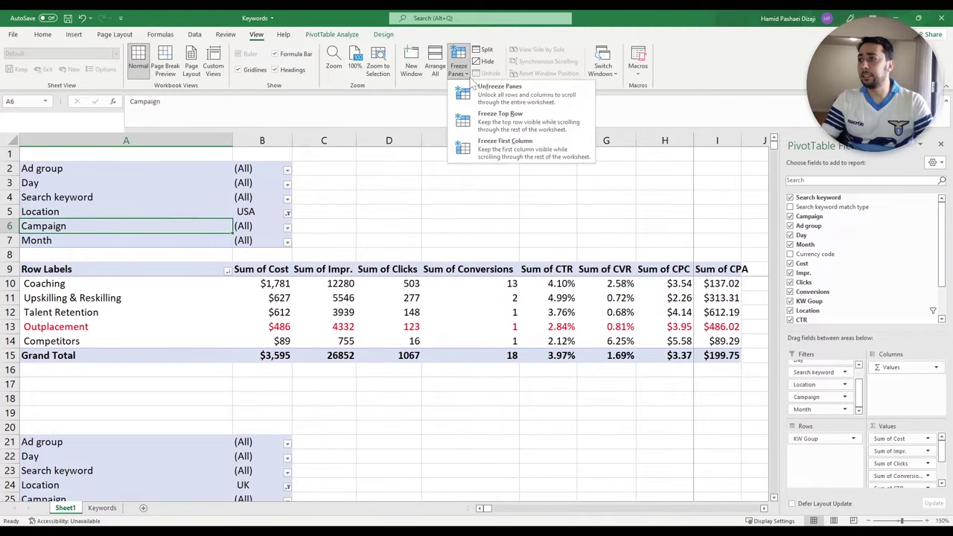
pyautogui.click(512, 97)
pyautogui.scroll(-2, 453, 248)
pyautogui.scroll(2, 452, 255)
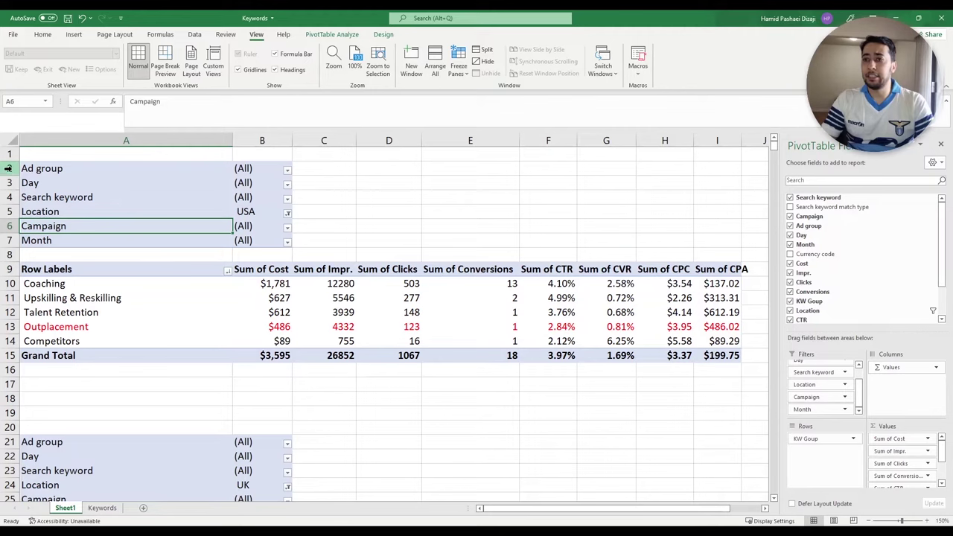
# Compare the USA pivot table in rows 2 to 15 with the UK copy in rows 21 to 34, keyword group by keyword group.
pyautogui.moveTo(9, 168); pyautogui.dragTo(15, 357)
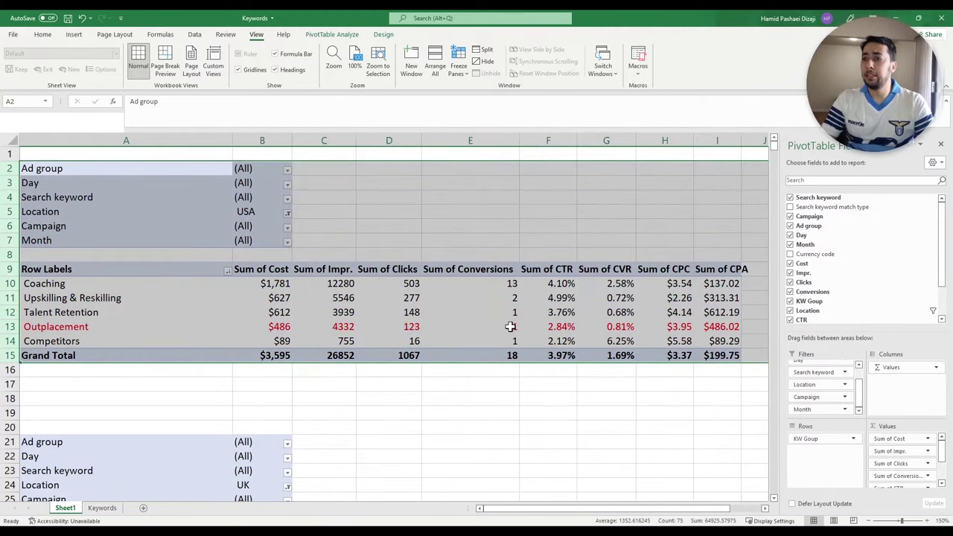
pyautogui.scroll(-5, 479, 312)
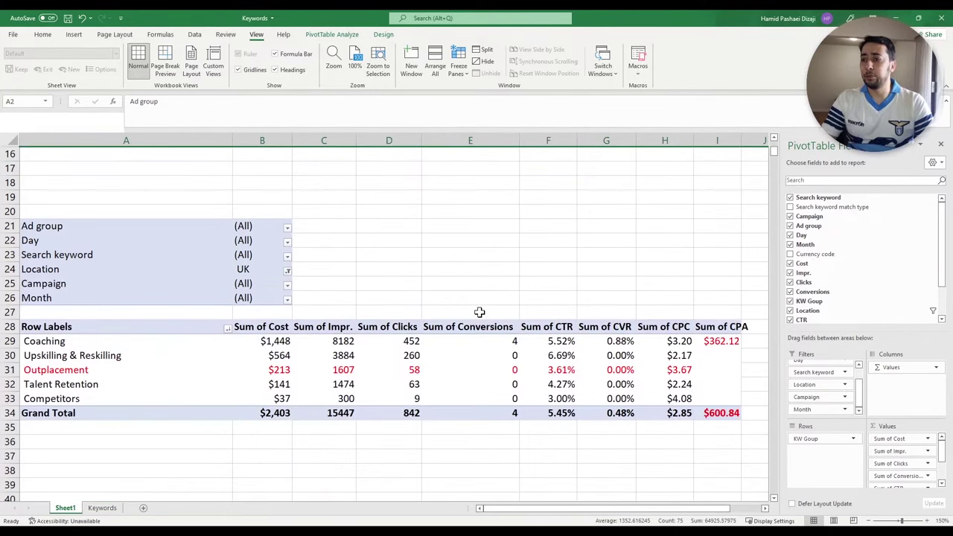
pyautogui.moveTo(10, 226); pyautogui.dragTo(11, 414)
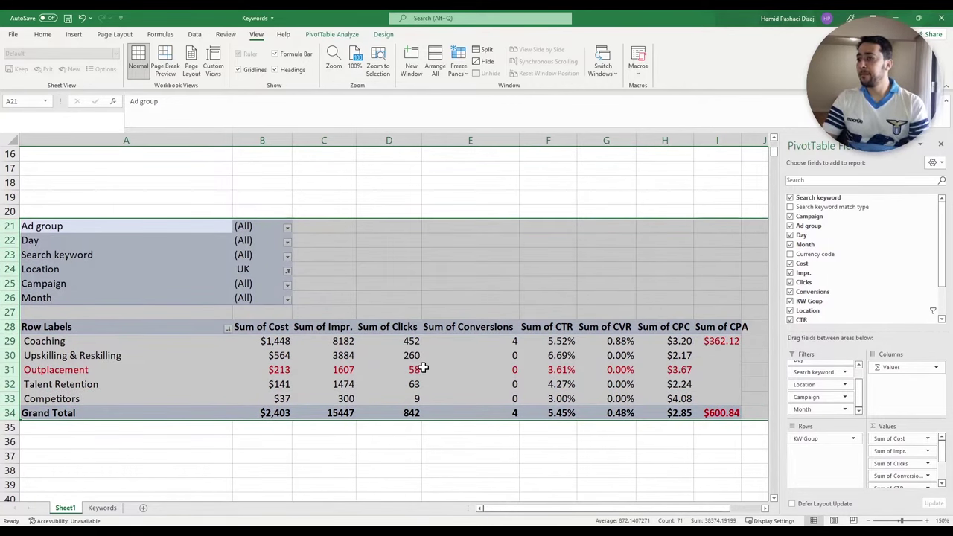
pyautogui.click(620, 356)
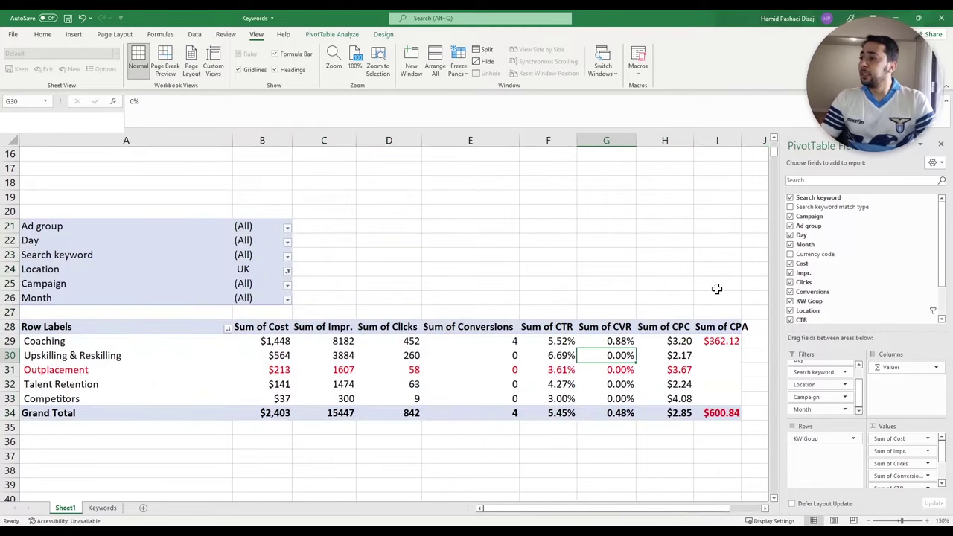
pyautogui.scroll(-2, 833, 274)
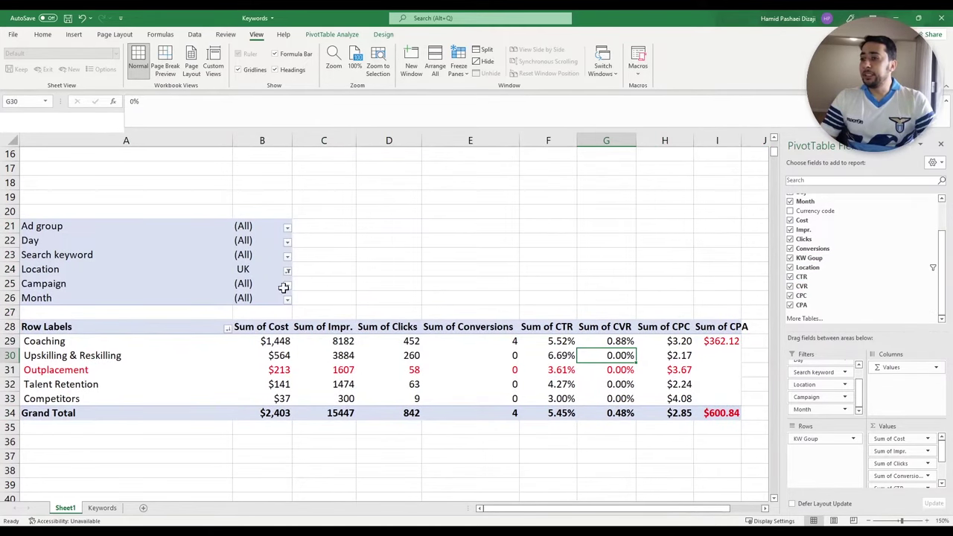
pyautogui.scroll(5, 234, 311)
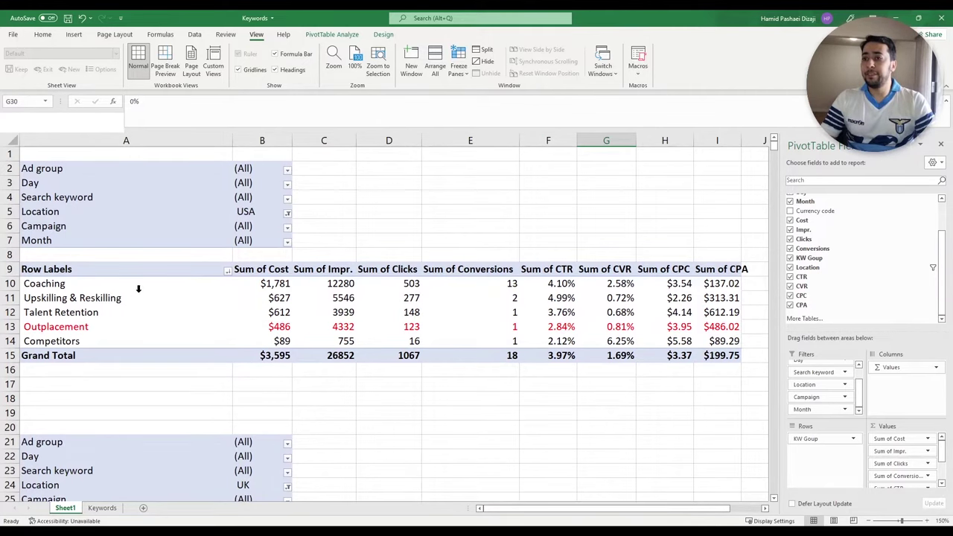
pyautogui.click(60, 285)
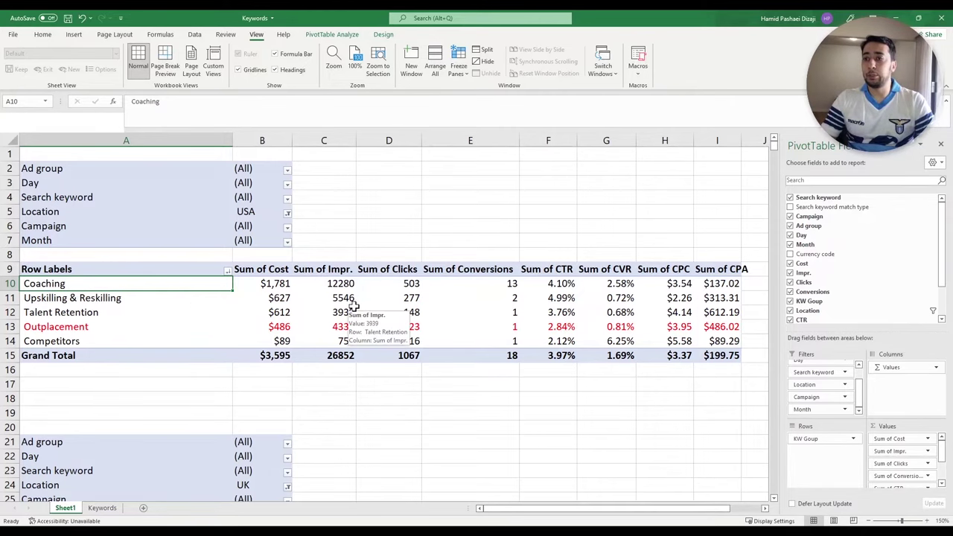
pyautogui.click(201, 300)
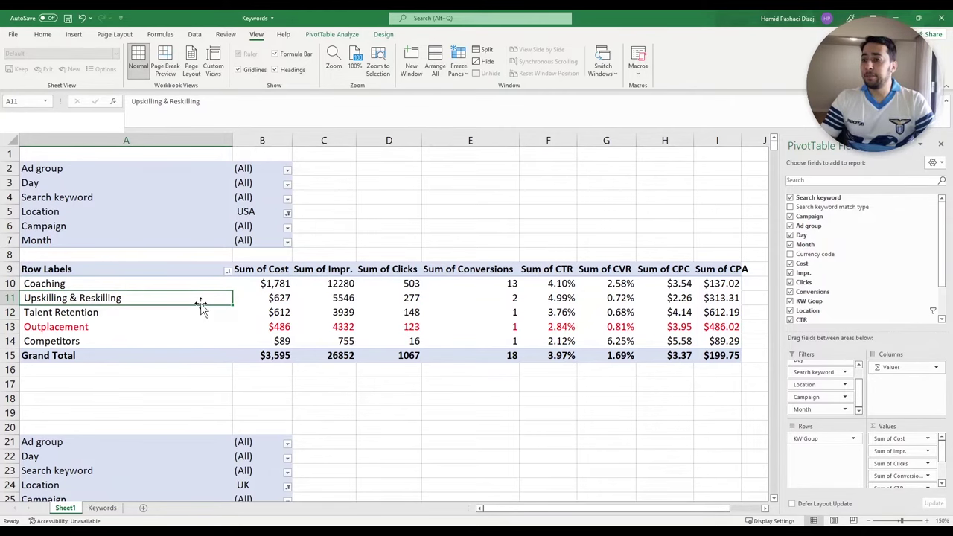
# Delete the UK copy of the pivot table by clearing the range A19:I35.
pyautogui.scroll(-4, 408, 392)
pyautogui.moveTo(715, 481); pyautogui.dragTo(6, 256)
pyautogui.click(178, 317)
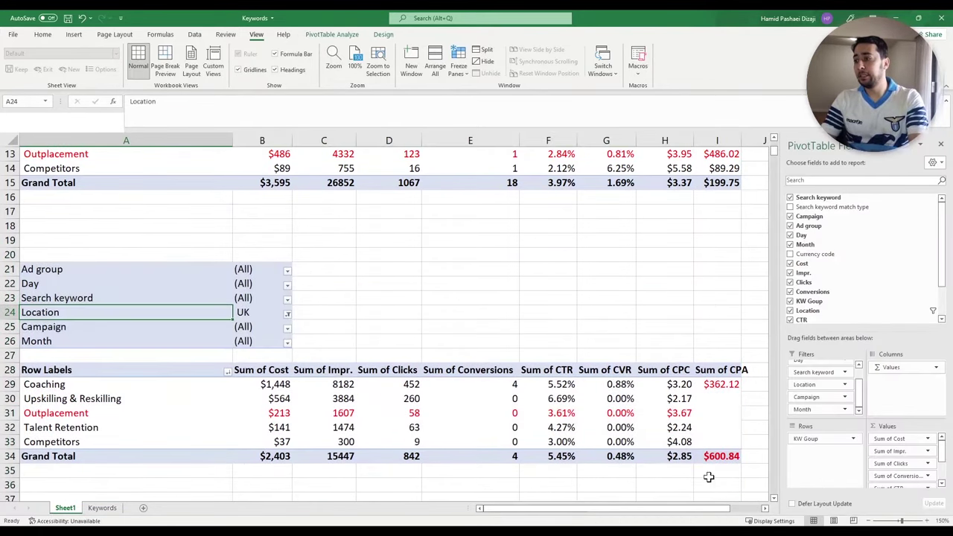
pyautogui.moveTo(708, 476); pyautogui.dragTo(21, 240)
pyautogui.press('Delete')
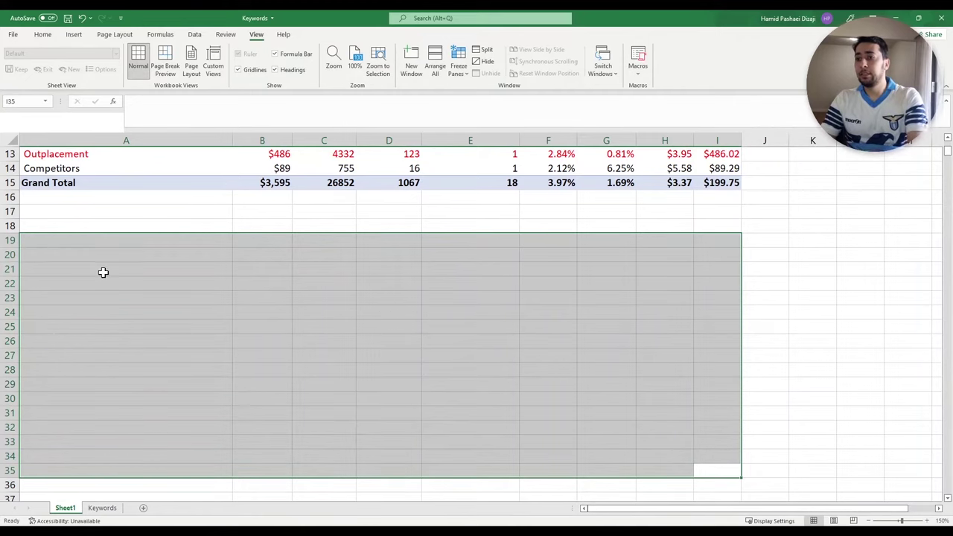
pyautogui.scroll(4, 161, 285)
# Move the Day field from the pivot filters to the rows, below KW Goup.
pyautogui.moveTo(162, 341); pyautogui.dragTo(162, 286)
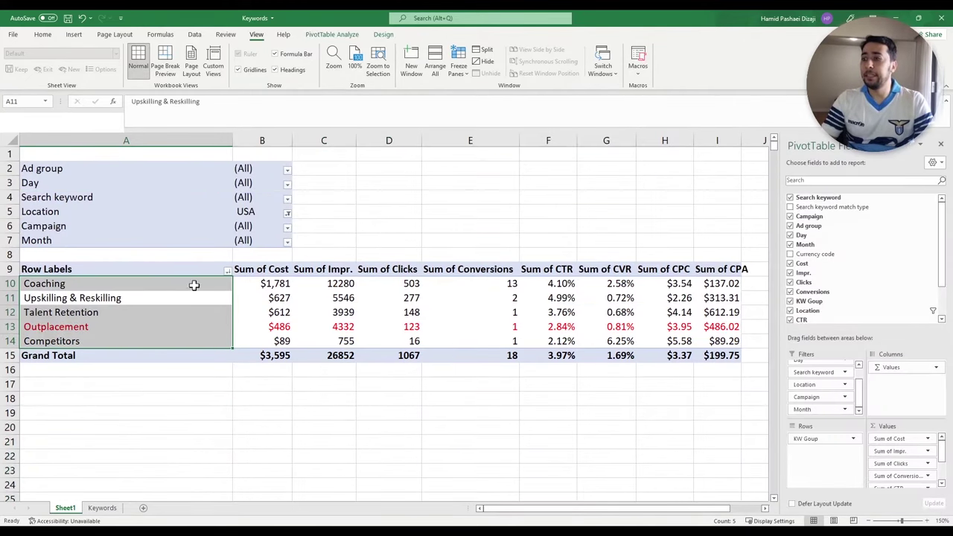
pyautogui.click(839, 439)
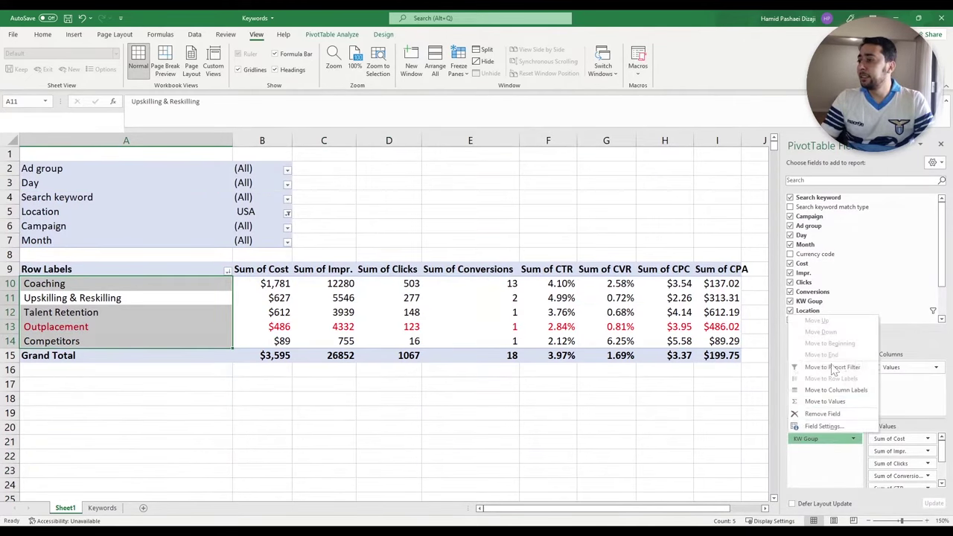
pyautogui.press('Escape')
pyautogui.scroll(2, 819, 380)
pyautogui.moveTo(819, 380); pyautogui.dragTo(823, 448)
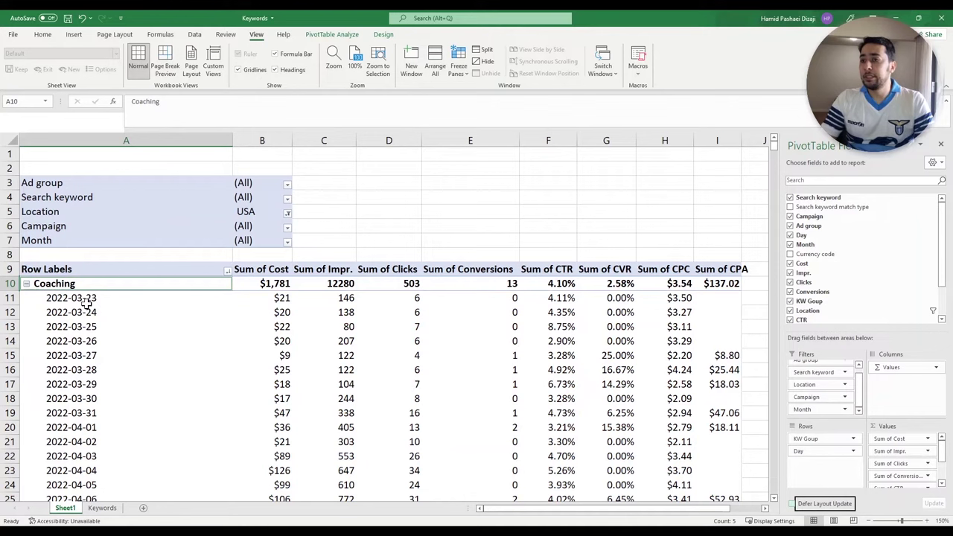
# Look through the daily results listed under the Coaching keyword group.
pyautogui.moveTo(87, 303); pyautogui.dragTo(202, 377)
pyautogui.scroll(-4, 208, 377)
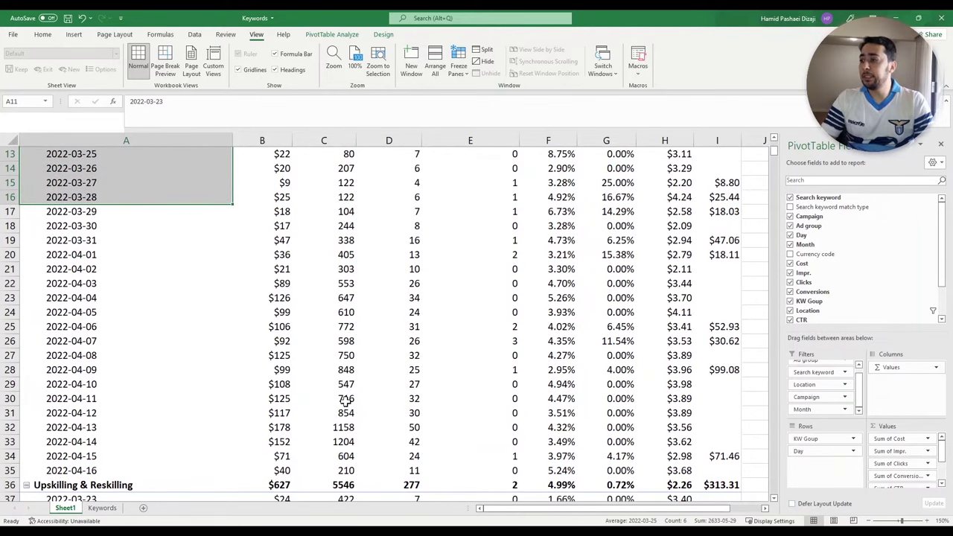
pyautogui.scroll(1, 375, 417)
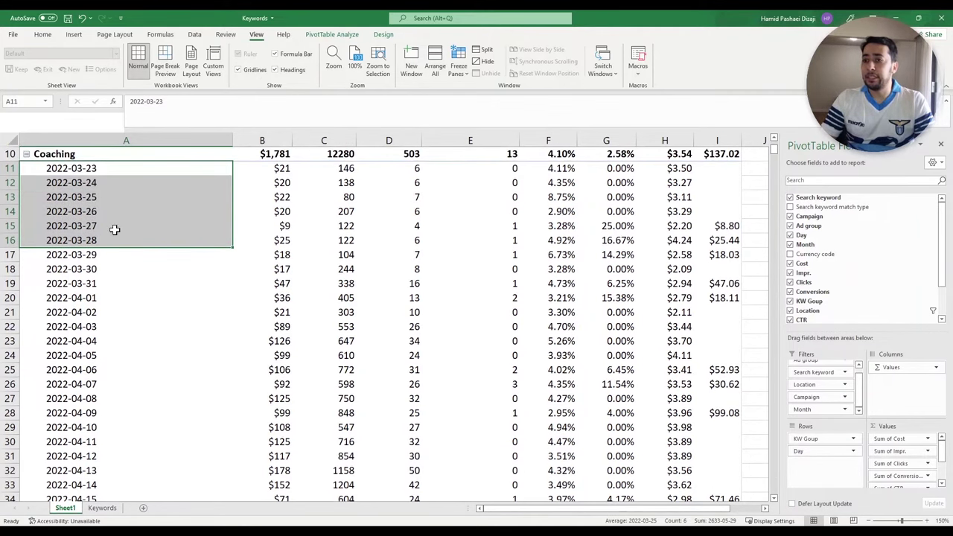
pyautogui.scroll(1, 262, 347)
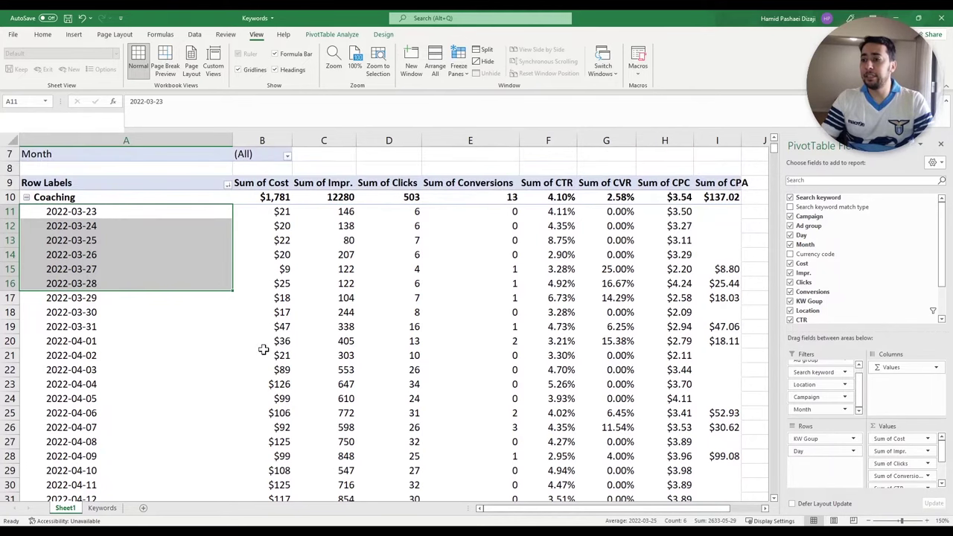
pyautogui.scroll(-2, 265, 376)
pyautogui.scroll(1, 263, 381)
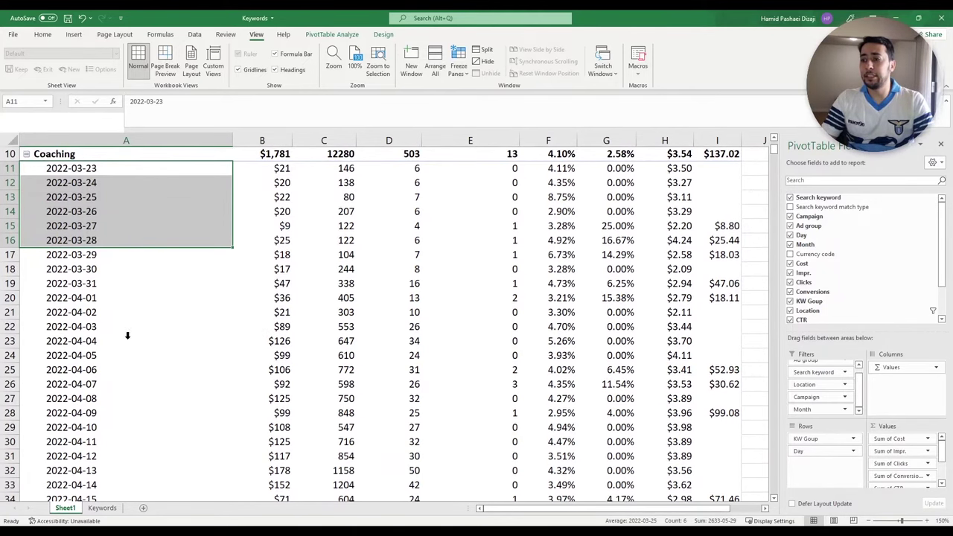
# Examine the Coaching group's daily cost from 2022-03-23 to 2022-04-03 against the day 2022-04-04, and check its total row.
pyautogui.click(13, 340)
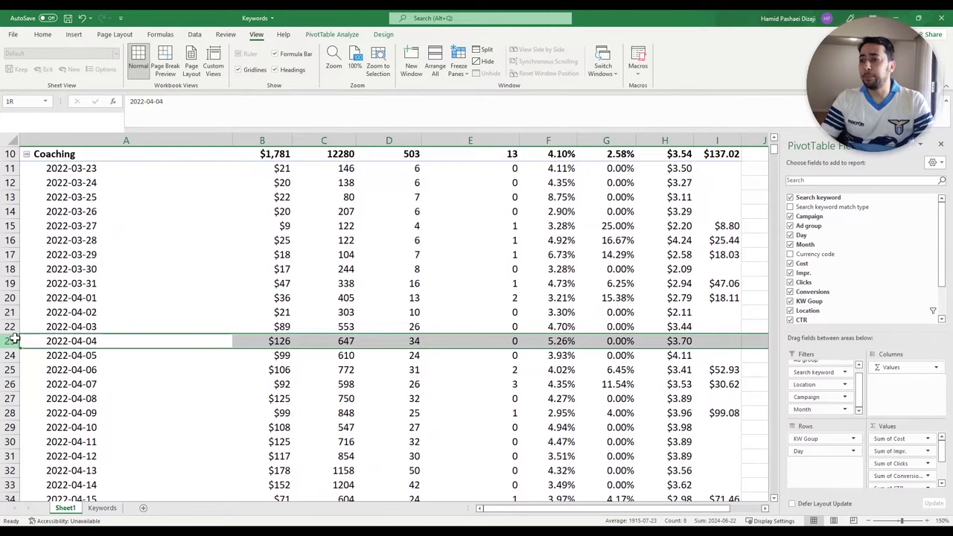
pyautogui.moveTo(265, 170); pyautogui.dragTo(262, 328)
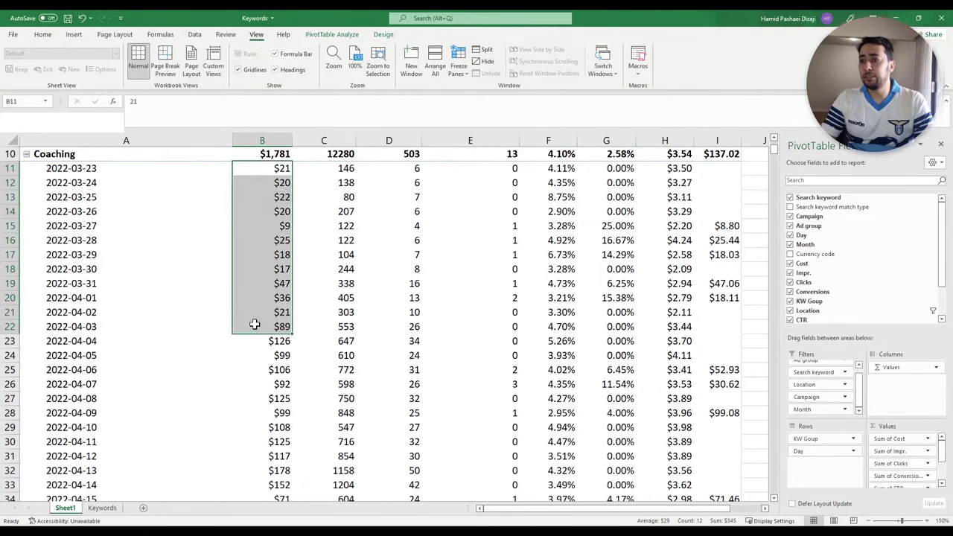
pyautogui.scroll(1, 172, 298)
pyautogui.scroll(2, 81, 201)
pyautogui.scroll(-1, 172, 246)
pyautogui.click(261, 169)
pyautogui.click(96, 240)
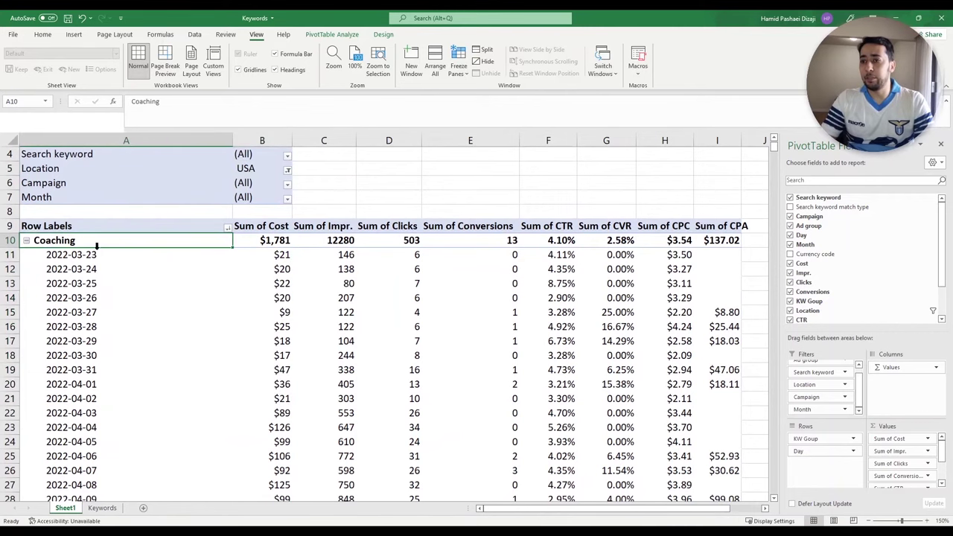
# Examine the Coaching group's daily cost from 2022-03-23 to 2022-04-03 and its CPA from 2022-03-23 to 2022-04-01.
pyautogui.moveTo(257, 254); pyautogui.dragTo(257, 409)
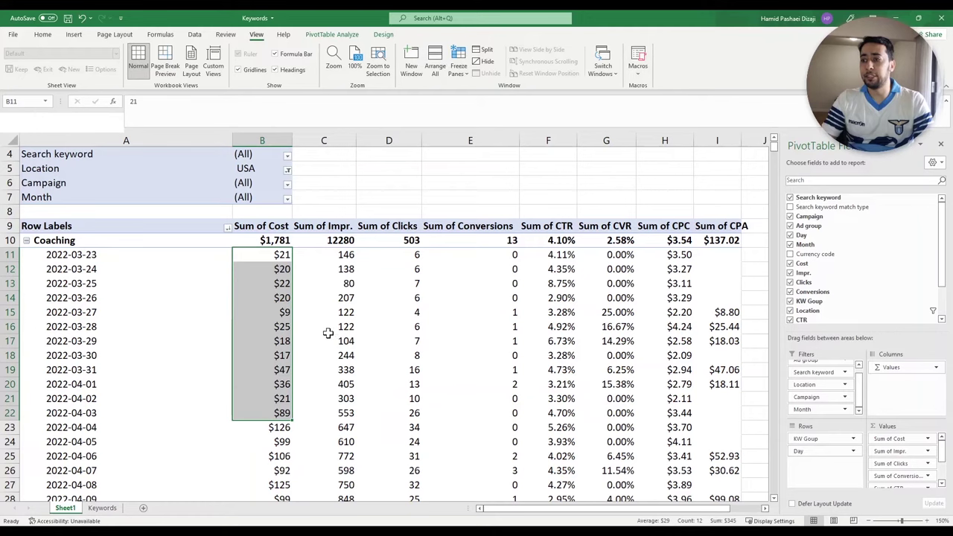
pyautogui.scroll(-1, 328, 333)
pyautogui.scroll(-2, 317, 331)
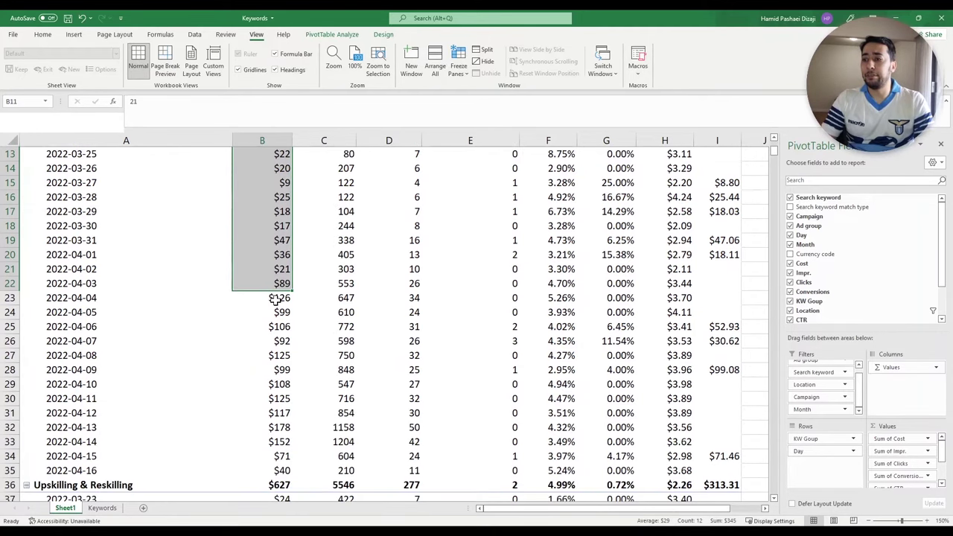
pyautogui.scroll(2, 274, 287)
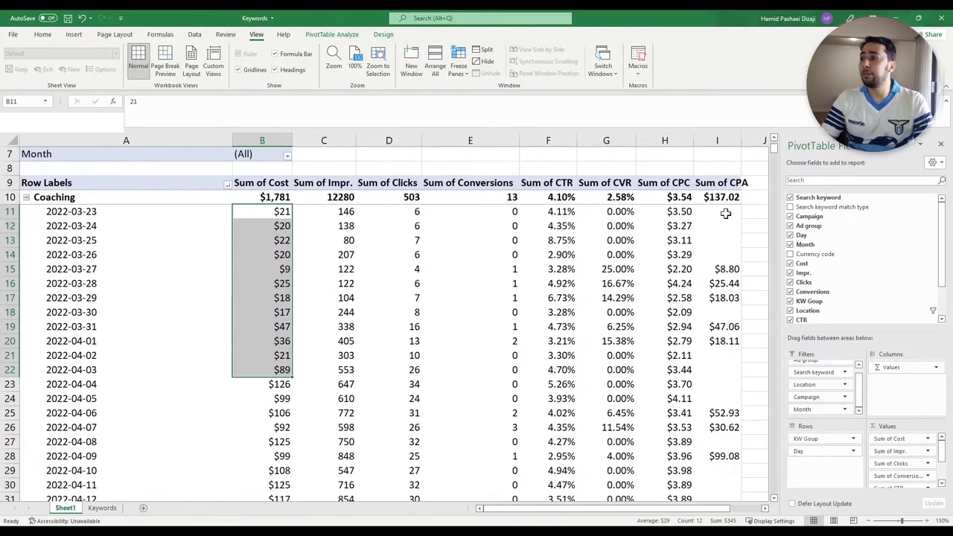
pyautogui.moveTo(725, 214); pyautogui.dragTo(727, 341)
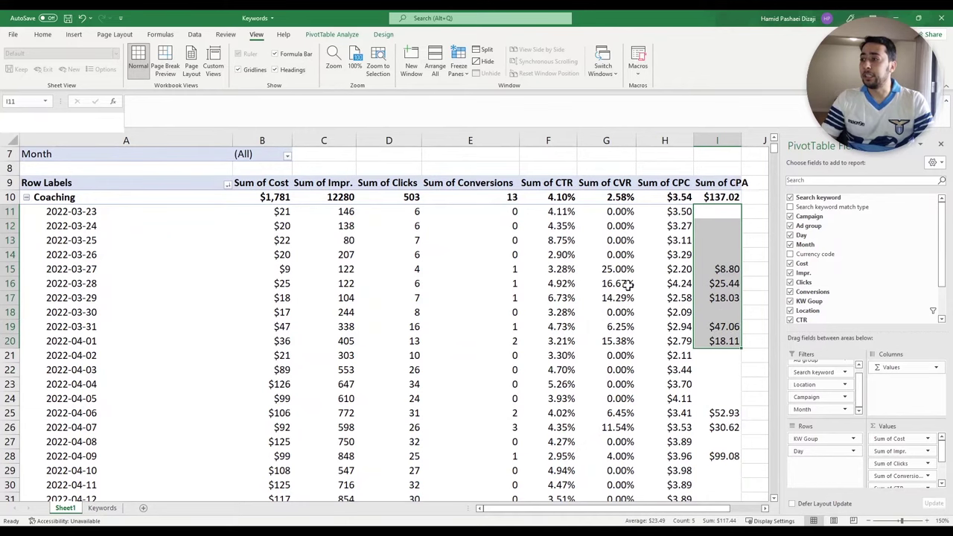
# Compare the Coaching group's cost on 2022-04-03 and 2022-04-04 with its daily cost from 2022-03-23 to 2022-04-02.
pyautogui.scroll(-2, 619, 287)
pyautogui.moveTo(279, 284)
pyautogui.mouseDown()
pyautogui.moveTo(313, 272)
pyautogui.moveTo(260, 297)
pyautogui.moveTo(268, 298)
pyautogui.mouseUp()
pyautogui.scroll(1, 267, 298)
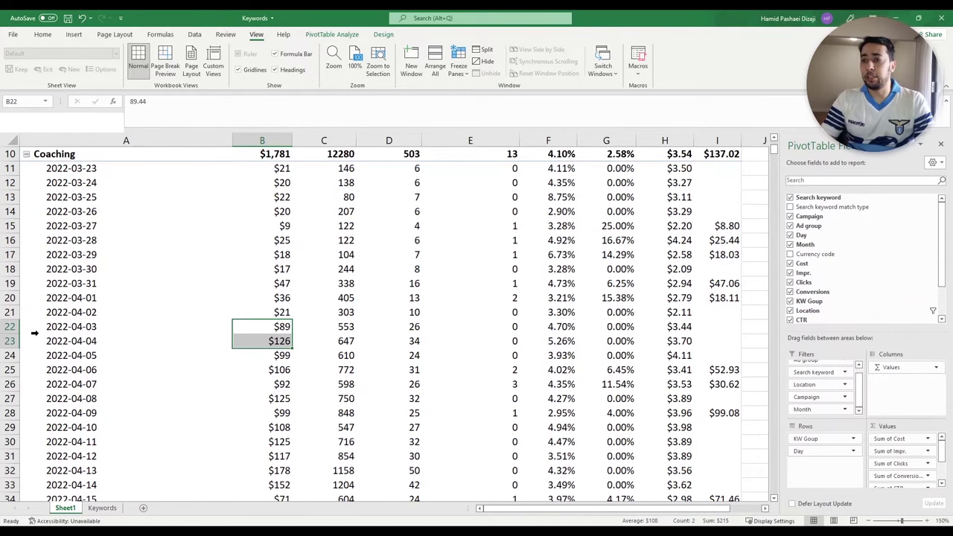
pyautogui.click(34, 332)
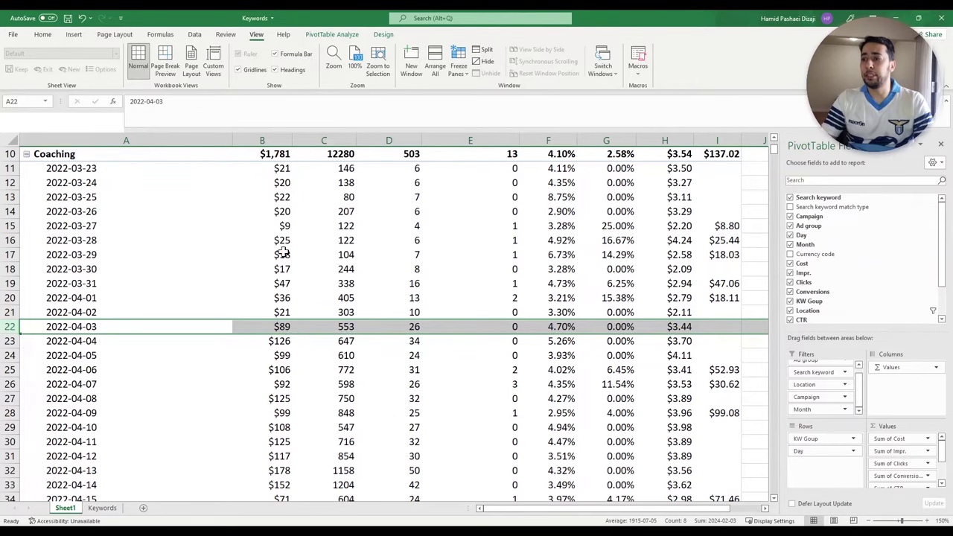
pyautogui.moveTo(276, 311); pyautogui.dragTo(266, 181)
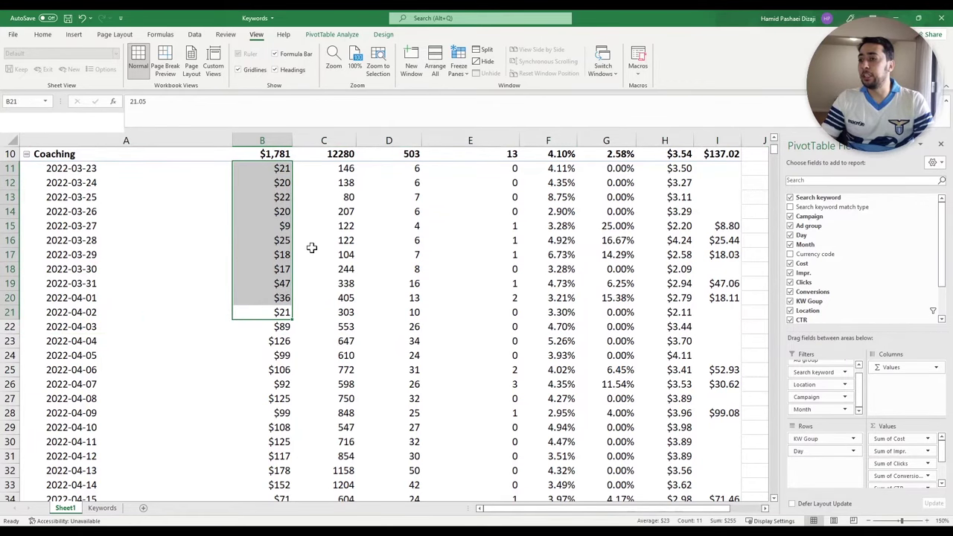
# Examine the Coaching group's daily cost from 2022-04-03 to 2022-04-16, and check the cost and impressions on 2022-04-03.
pyautogui.scroll(-1, 274, 241)
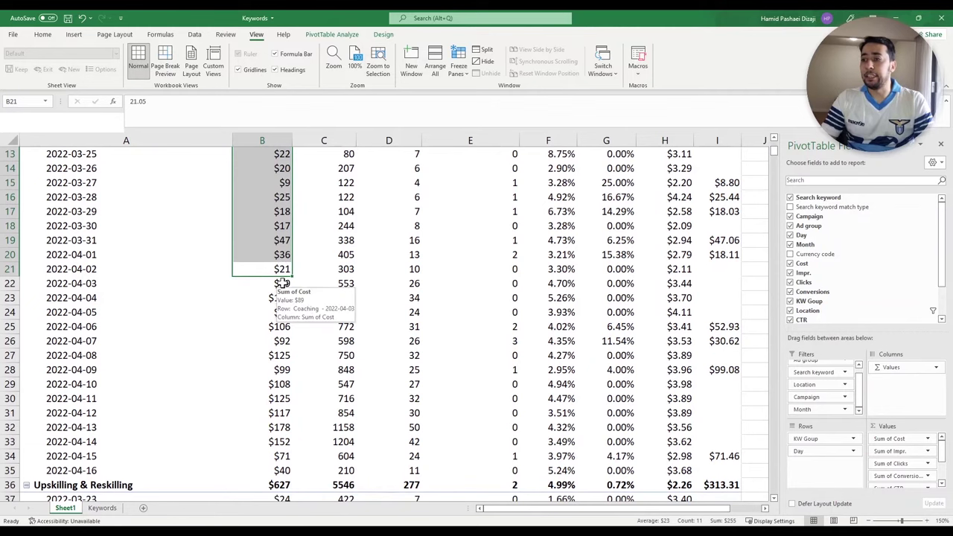
pyautogui.moveTo(283, 284); pyautogui.dragTo(284, 366)
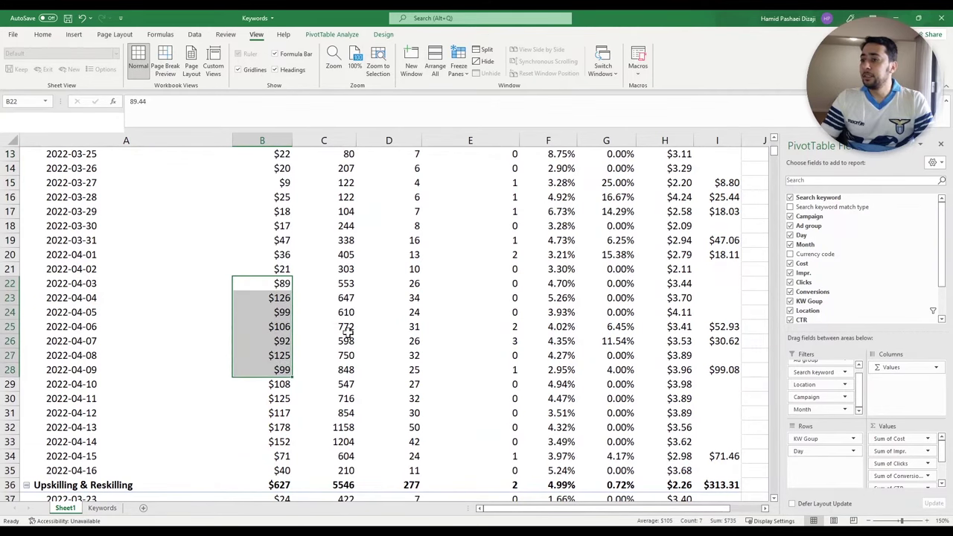
pyautogui.click(266, 288)
pyautogui.hotkey('shift', 'Down')
pyautogui.hotkey('shift', 'Down')
pyautogui.hotkey('shift', 'Down')
pyautogui.hotkey('shift', 'Down')
pyautogui.hotkey('shift', 'Down')
pyautogui.hotkey('shift', 'Down')
pyautogui.hotkey('shift', 'Down')
pyautogui.hotkey('shift', 'Down')
pyautogui.hotkey('shift', 'Down')
pyautogui.hotkey('shift', 'Down')
pyautogui.hotkey('shift', 'Down')
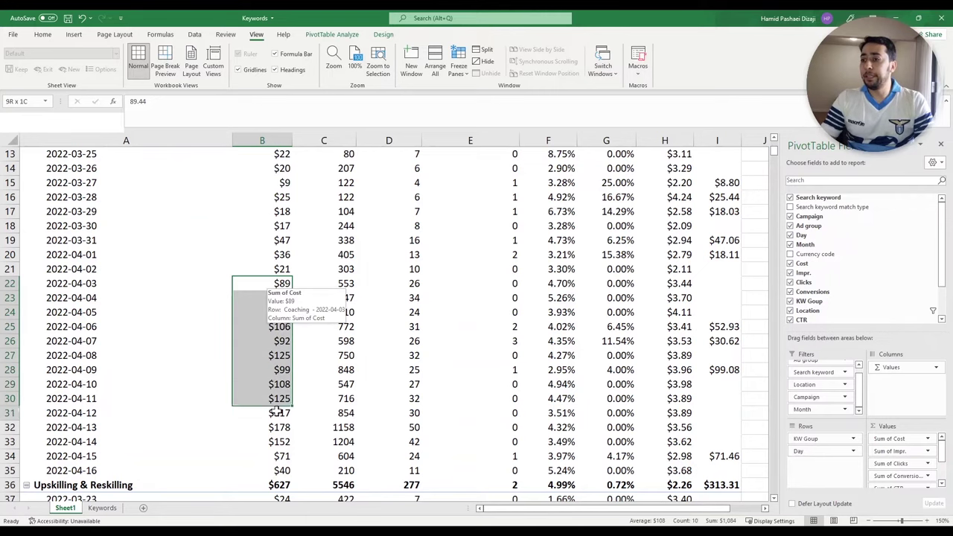
pyautogui.moveTo(280, 286); pyautogui.dragTo(283, 467)
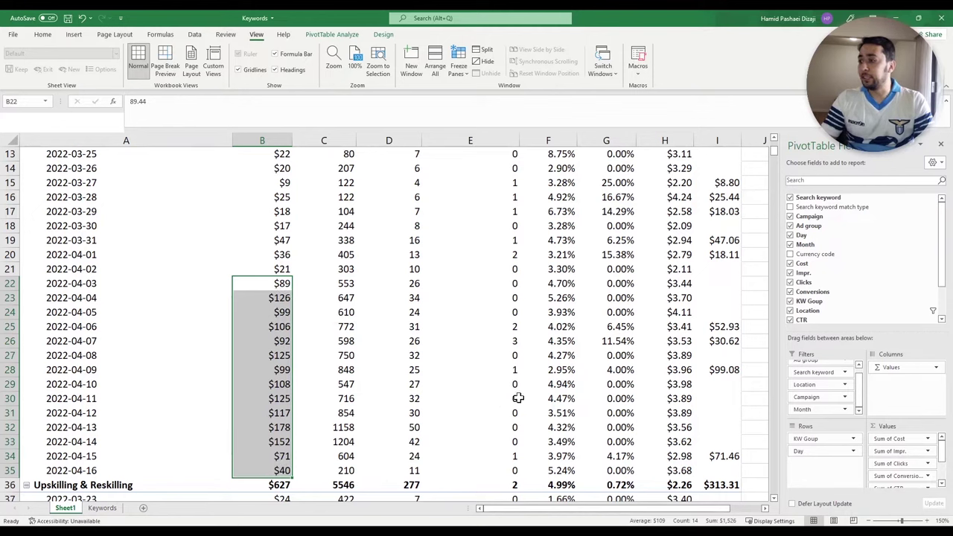
pyautogui.scroll(1, 612, 360)
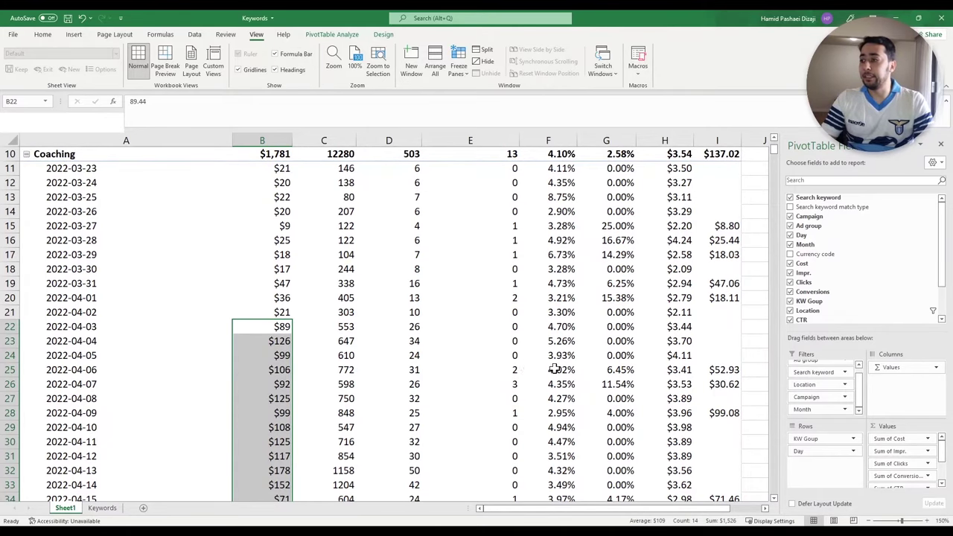
pyautogui.scroll(-1, 555, 369)
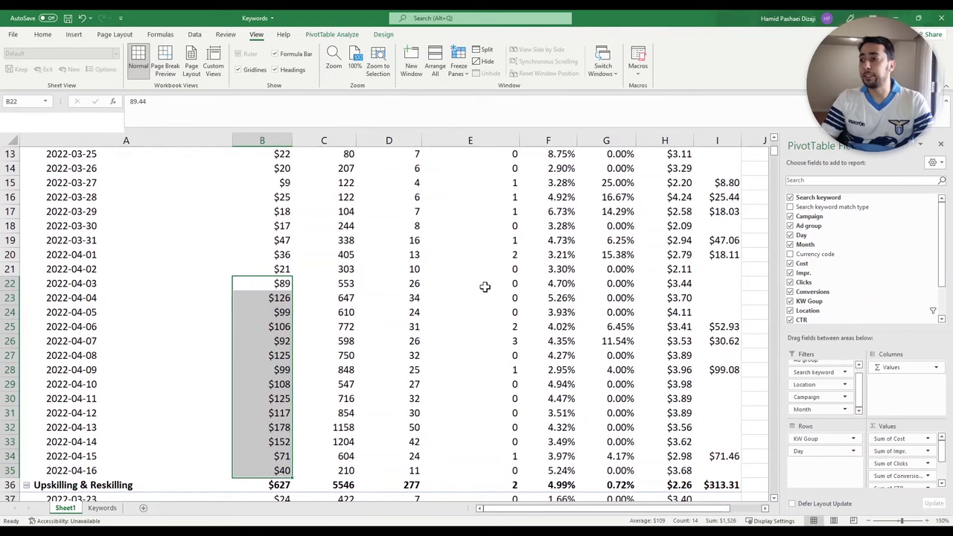
pyautogui.moveTo(286, 284); pyautogui.dragTo(345, 293)
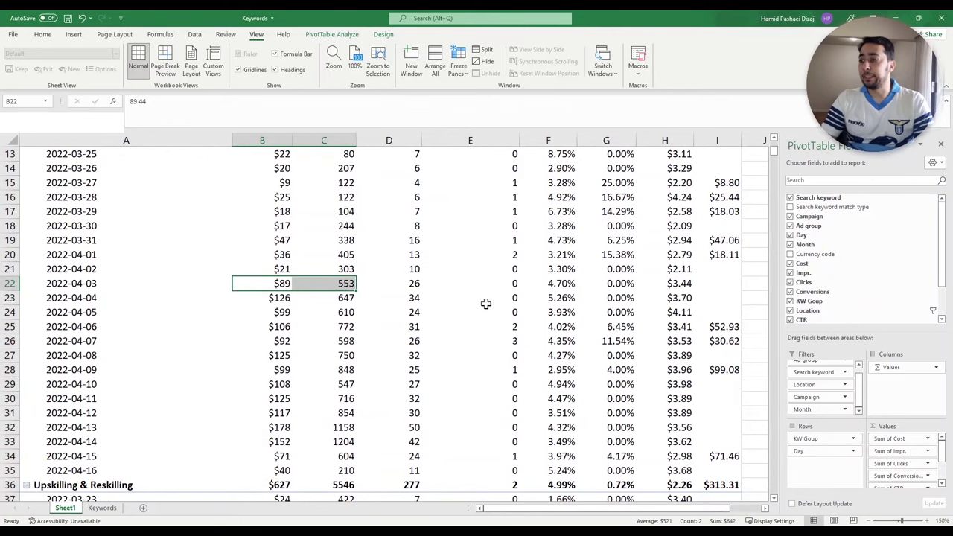
# Find the Talent Retention group and examine its daily cost from 2022-03-23 to 2022-03-27.
pyautogui.scroll(-3, 485, 304)
pyautogui.scroll(-7, 485, 304)
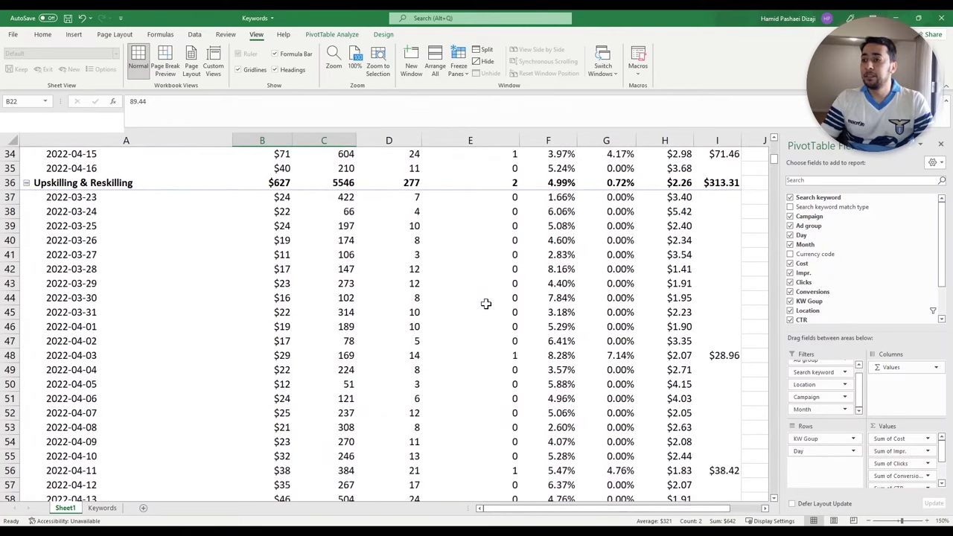
pyautogui.scroll(-5, 486, 304)
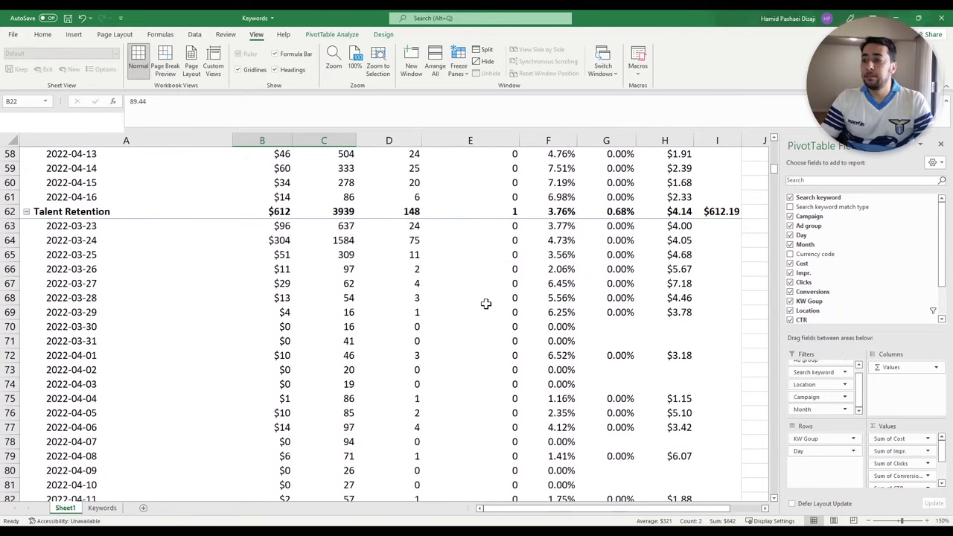
pyautogui.scroll(-1, 486, 303)
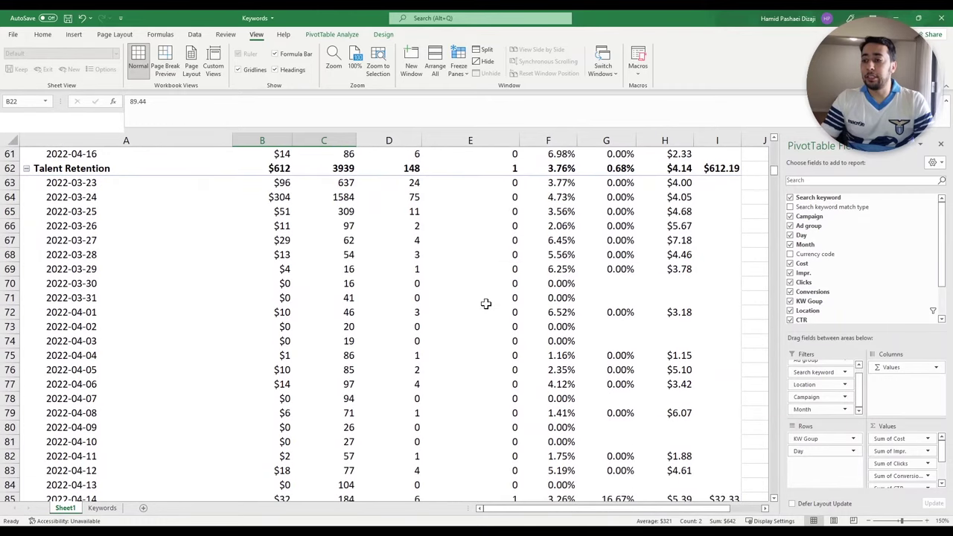
pyautogui.scroll(2, 485, 303)
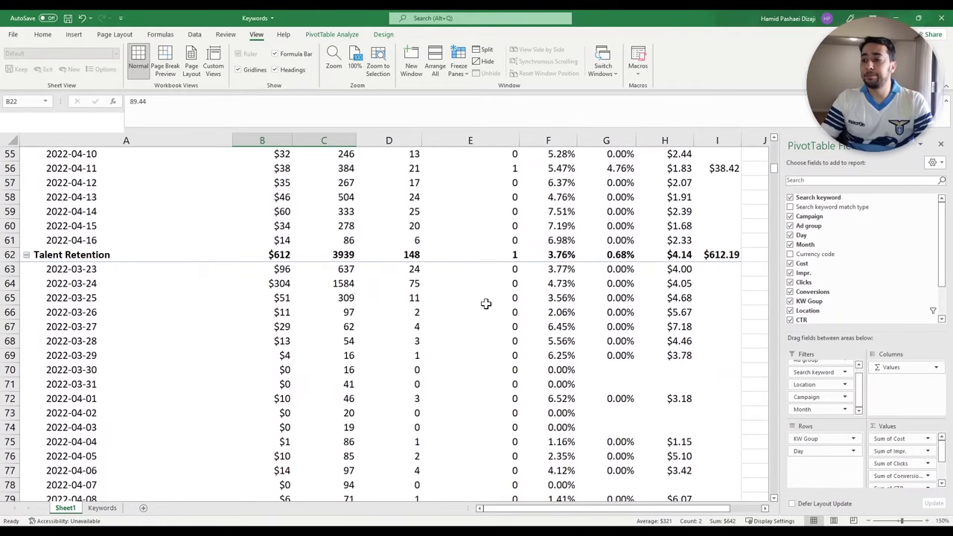
pyautogui.click(15, 255)
pyautogui.click(273, 273)
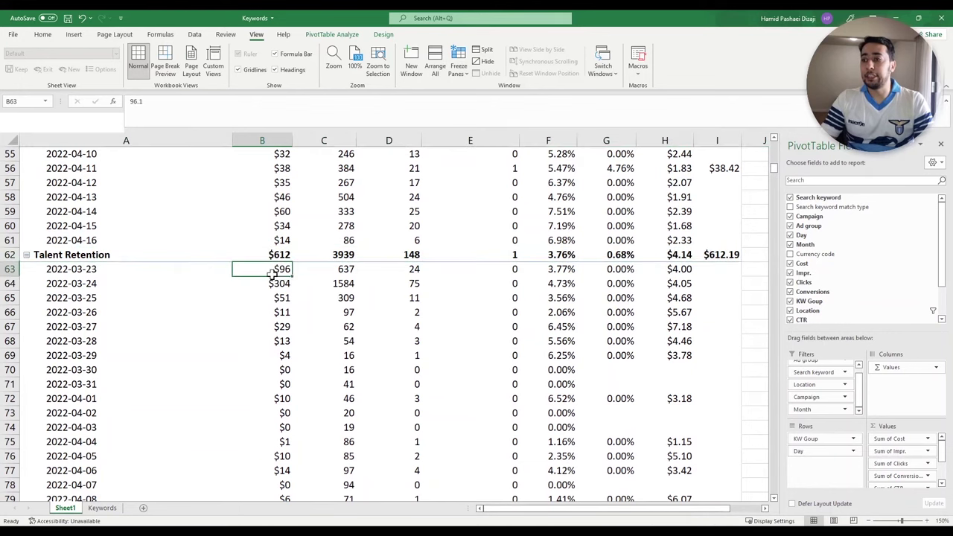
pyautogui.moveTo(273, 273); pyautogui.dragTo(26, 284)
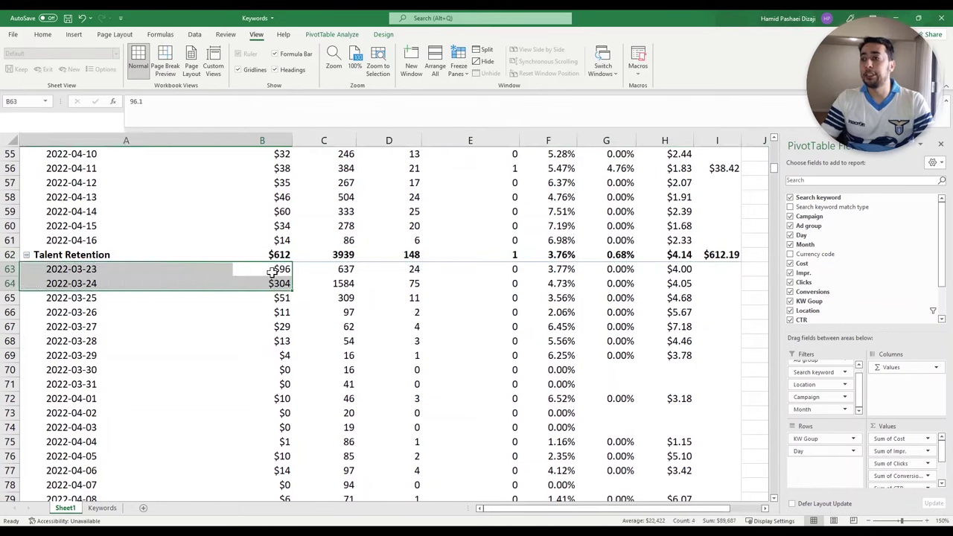
pyautogui.click(277, 274)
pyautogui.moveTo(276, 274); pyautogui.dragTo(279, 328)
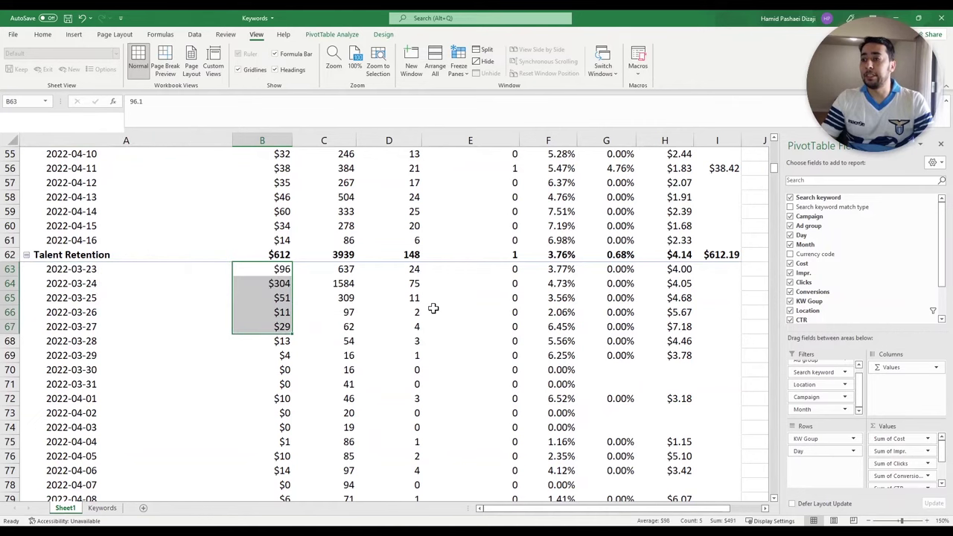
# Compare Talent Retention's early daily costs with its cost from 2022-04-08 to 2022-04-16.
pyautogui.scroll(-3, 290, 312)
pyautogui.scroll(3, 283, 297)
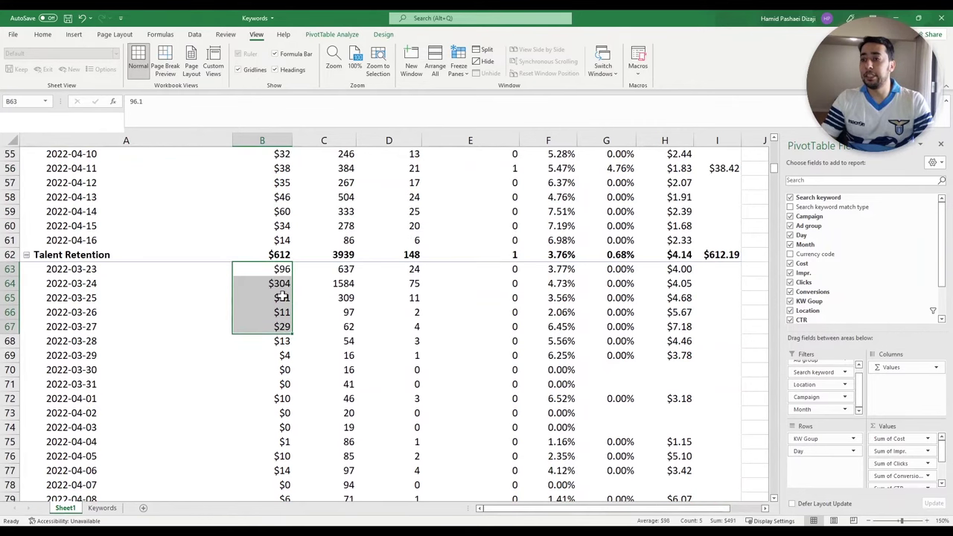
pyautogui.scroll(-5, 283, 390)
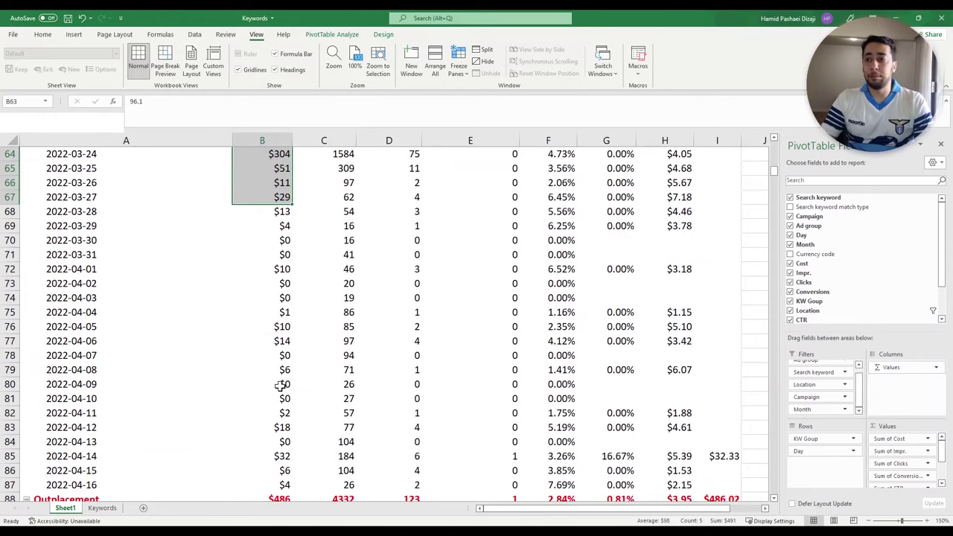
pyautogui.moveTo(277, 402); pyautogui.dragTo(276, 283)
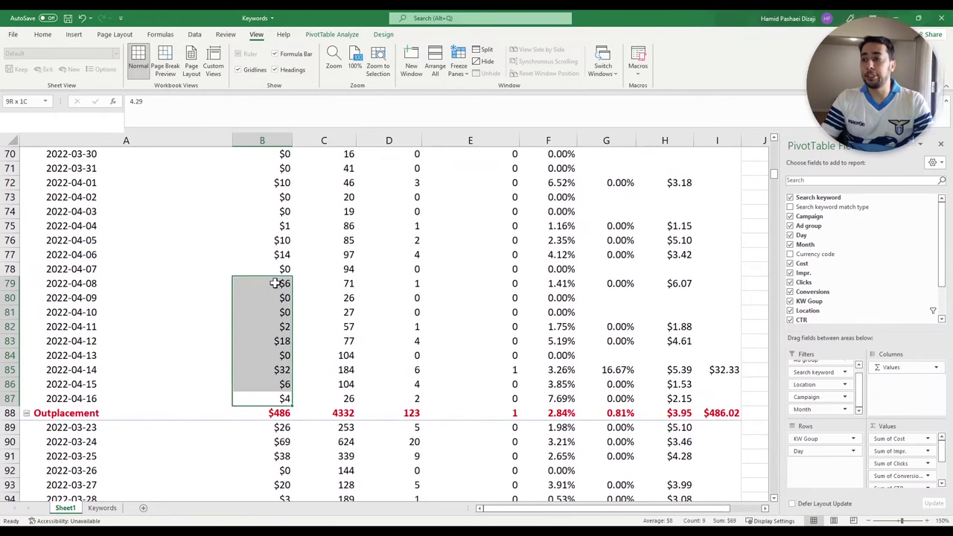
# Look through the daily results of the Outplacement and Competitors groups down to the Grand Total, and return toward the Coaching group.
pyautogui.scroll(-8, 521, 329)
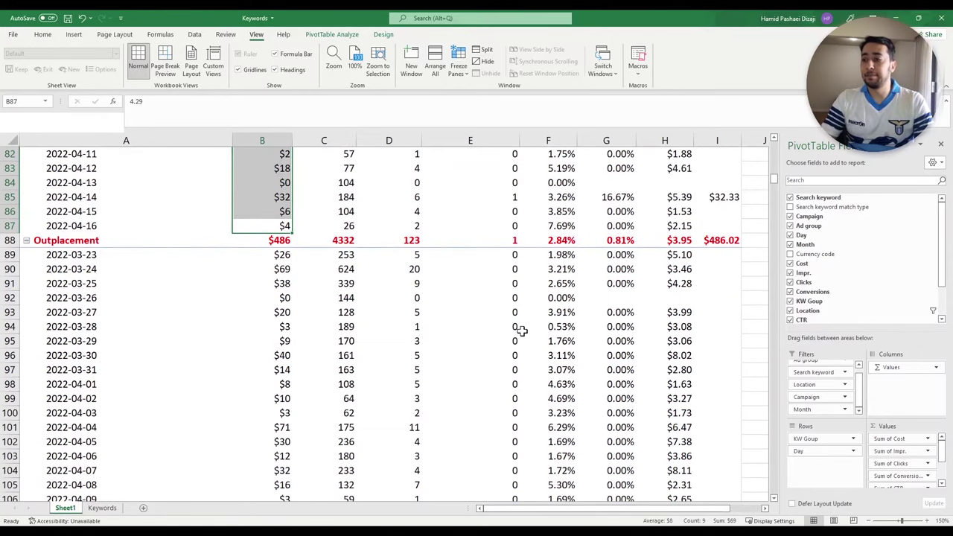
pyautogui.scroll(-7, 521, 330)
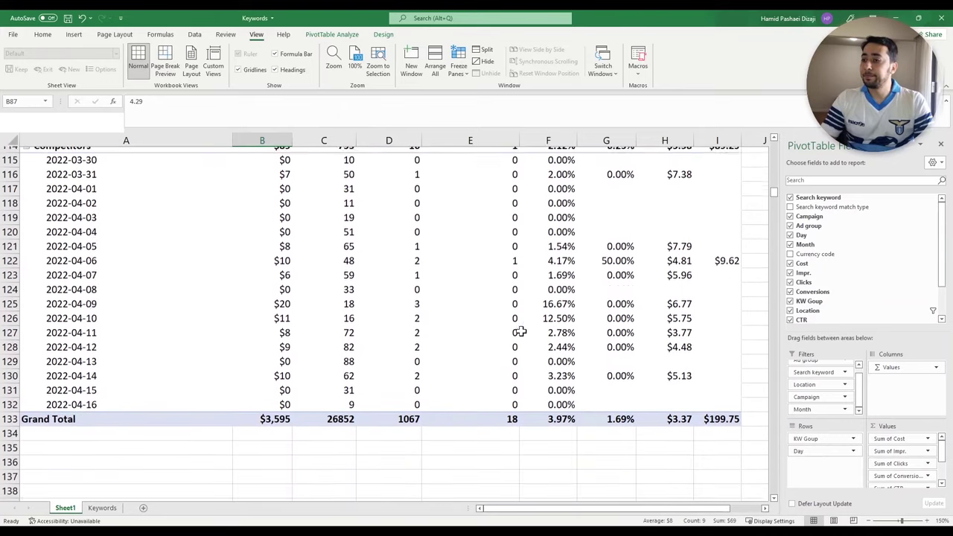
pyautogui.scroll(2, 521, 330)
pyautogui.scroll(20, 519, 330)
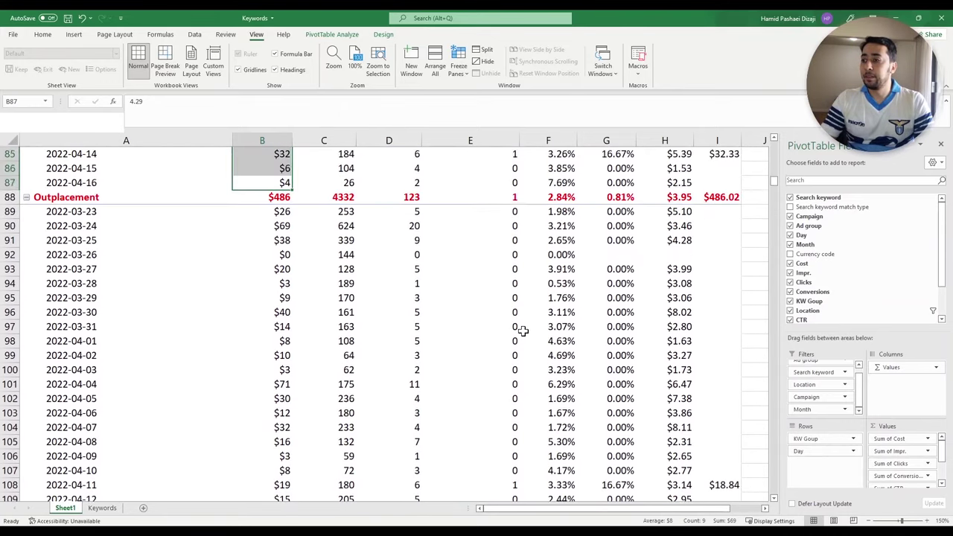
pyautogui.scroll(15, 533, 341)
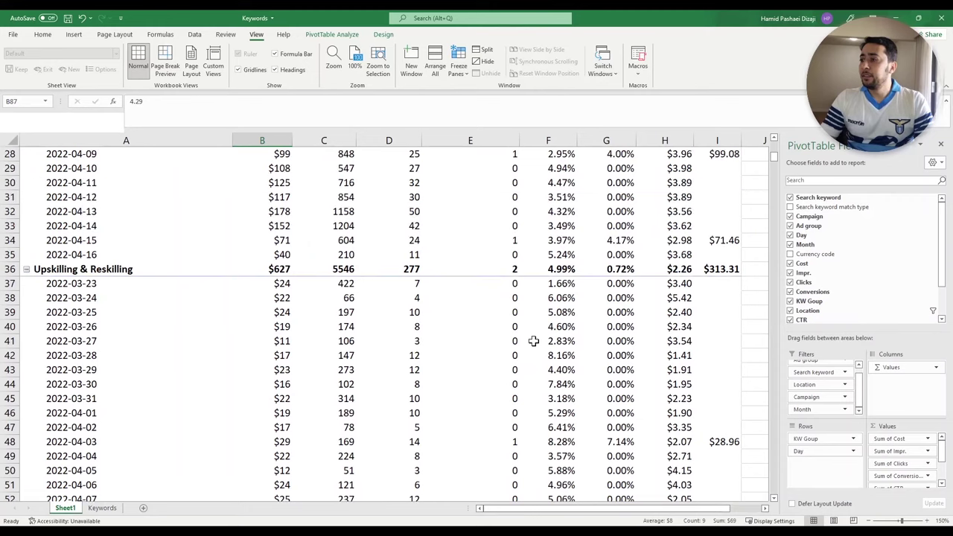